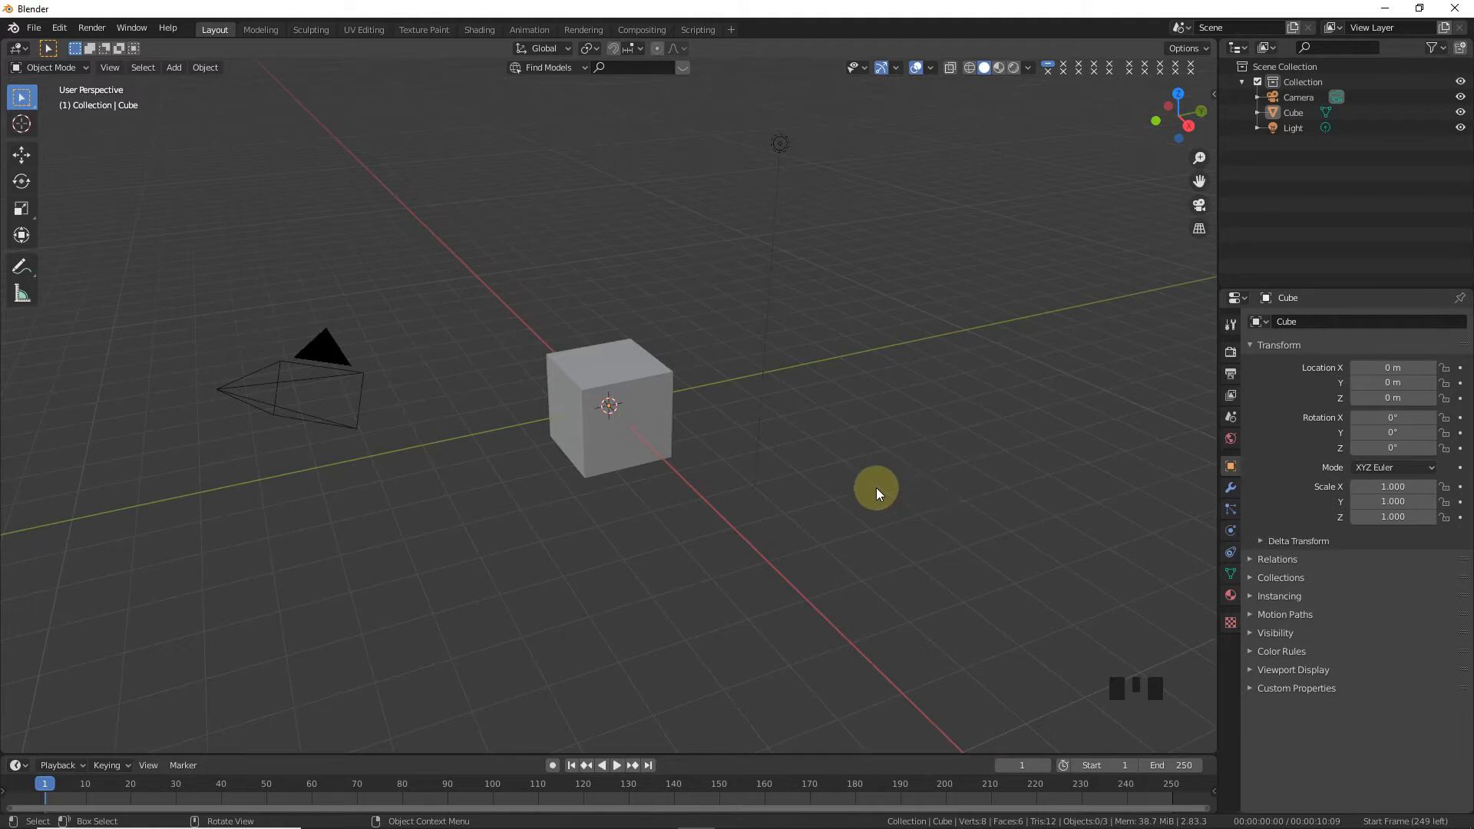
- Select the default cube and show the scene from the front in wireframe shading
left_click(599, 386)
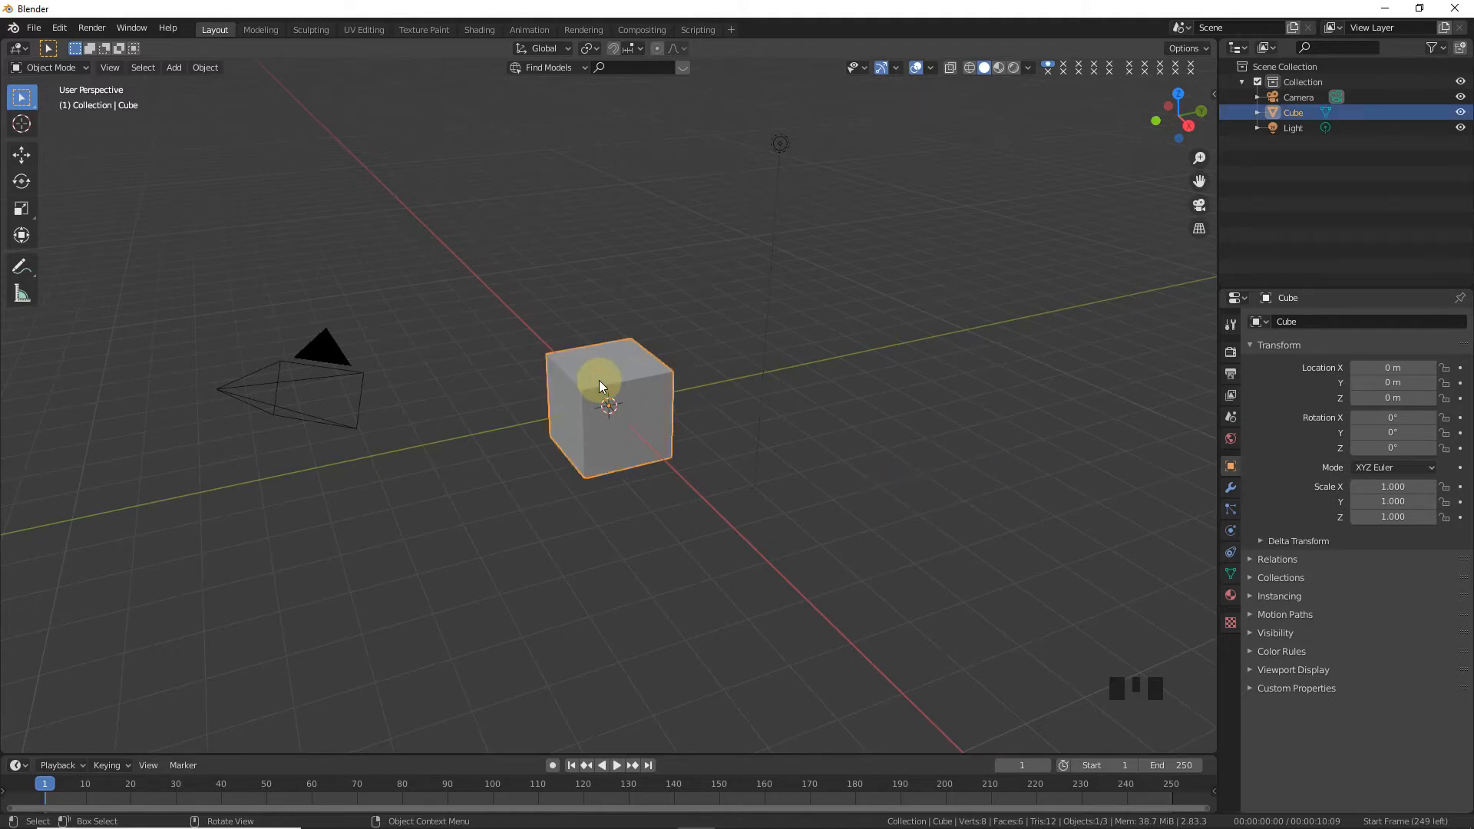
key("KP_1")
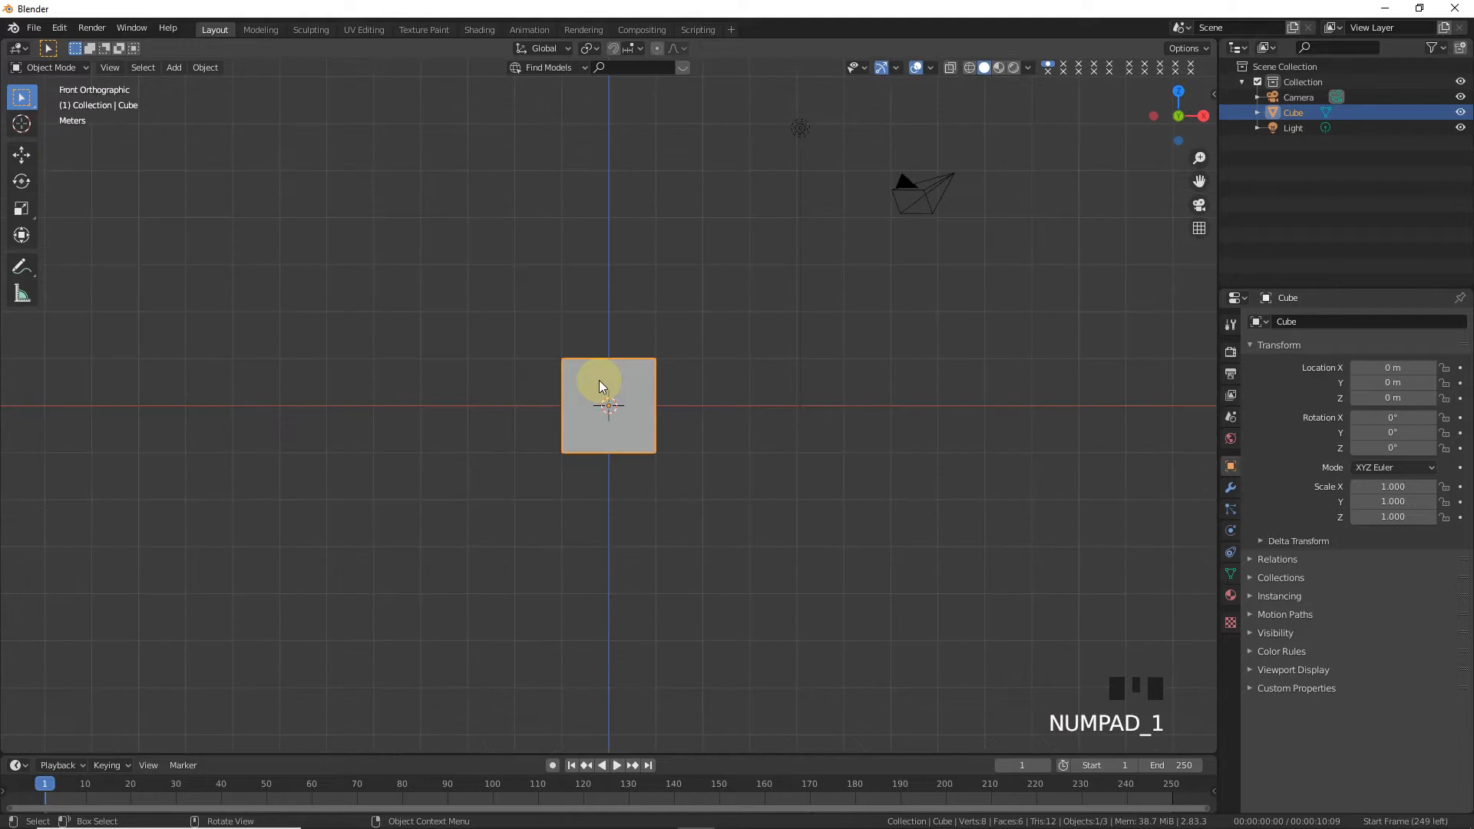
left_click(970, 68)
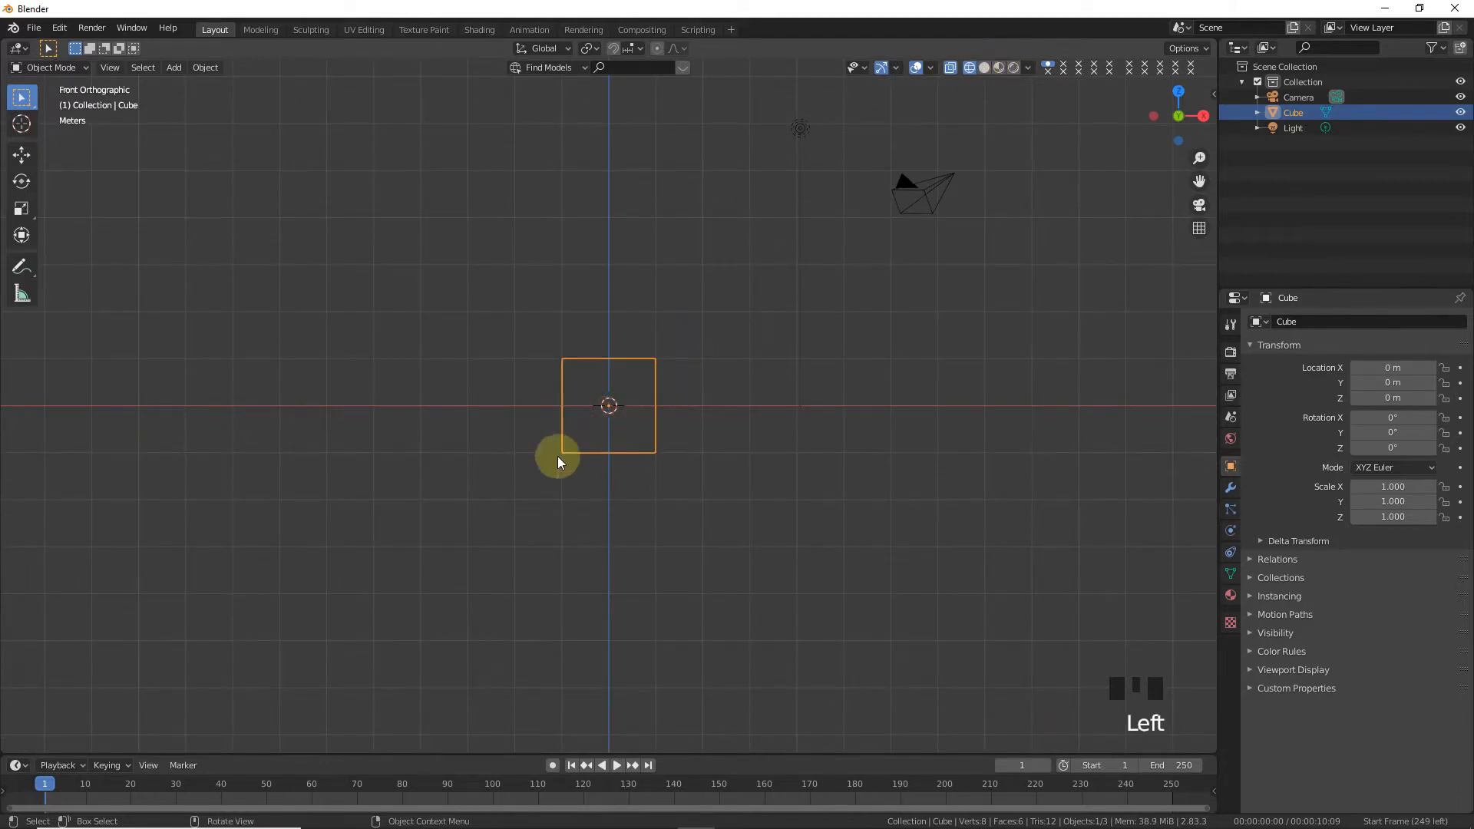
- Raise the cube's bottom vertices along Z to leave a thin slab about 0.04 m thick
key("Tab")
left_click(468, 435)
left_click_drag(474, 413, 781, 517)
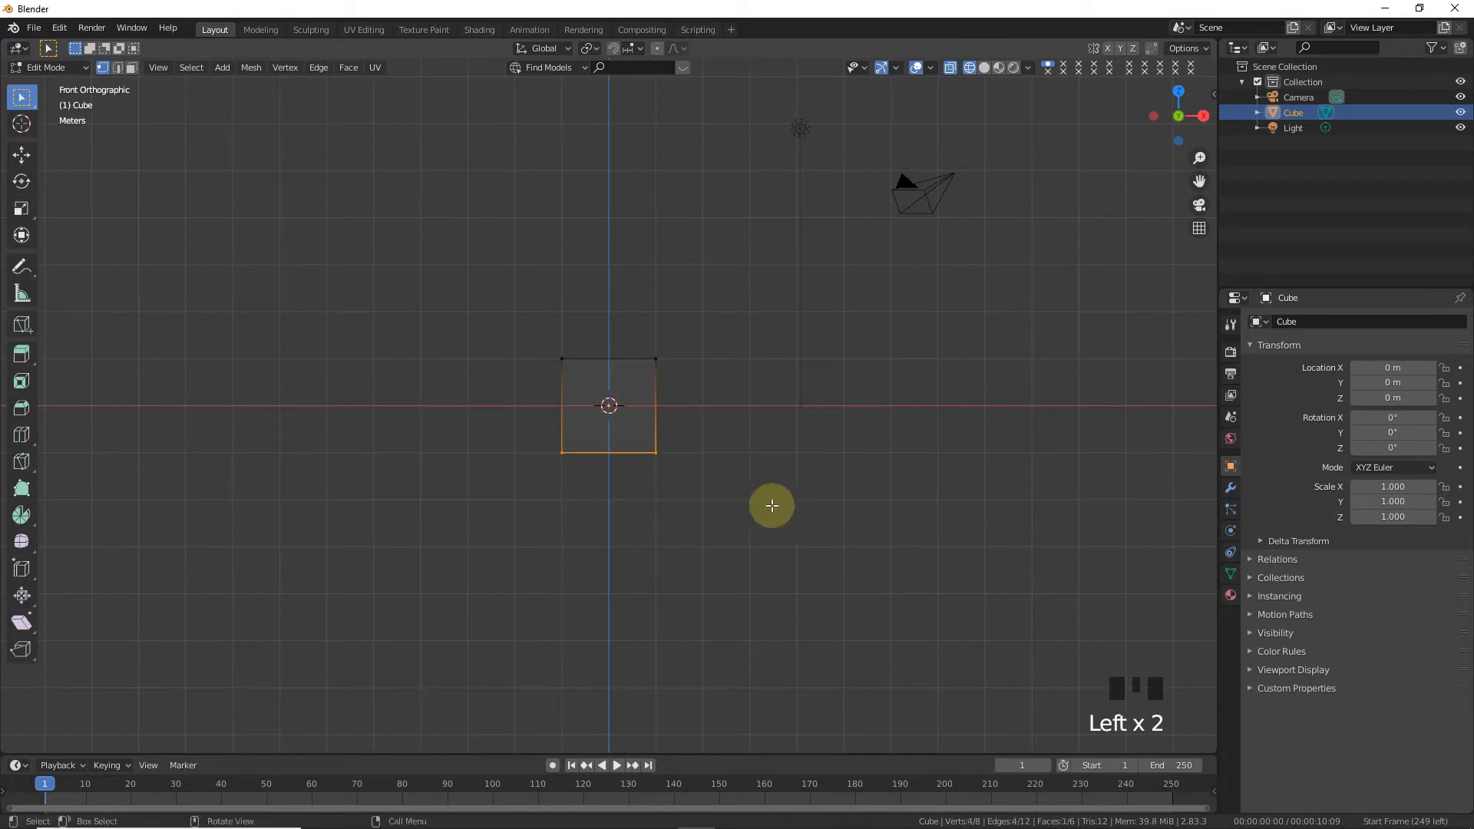
scroll(592, 470, "up", 5)
left_click(21, 154)
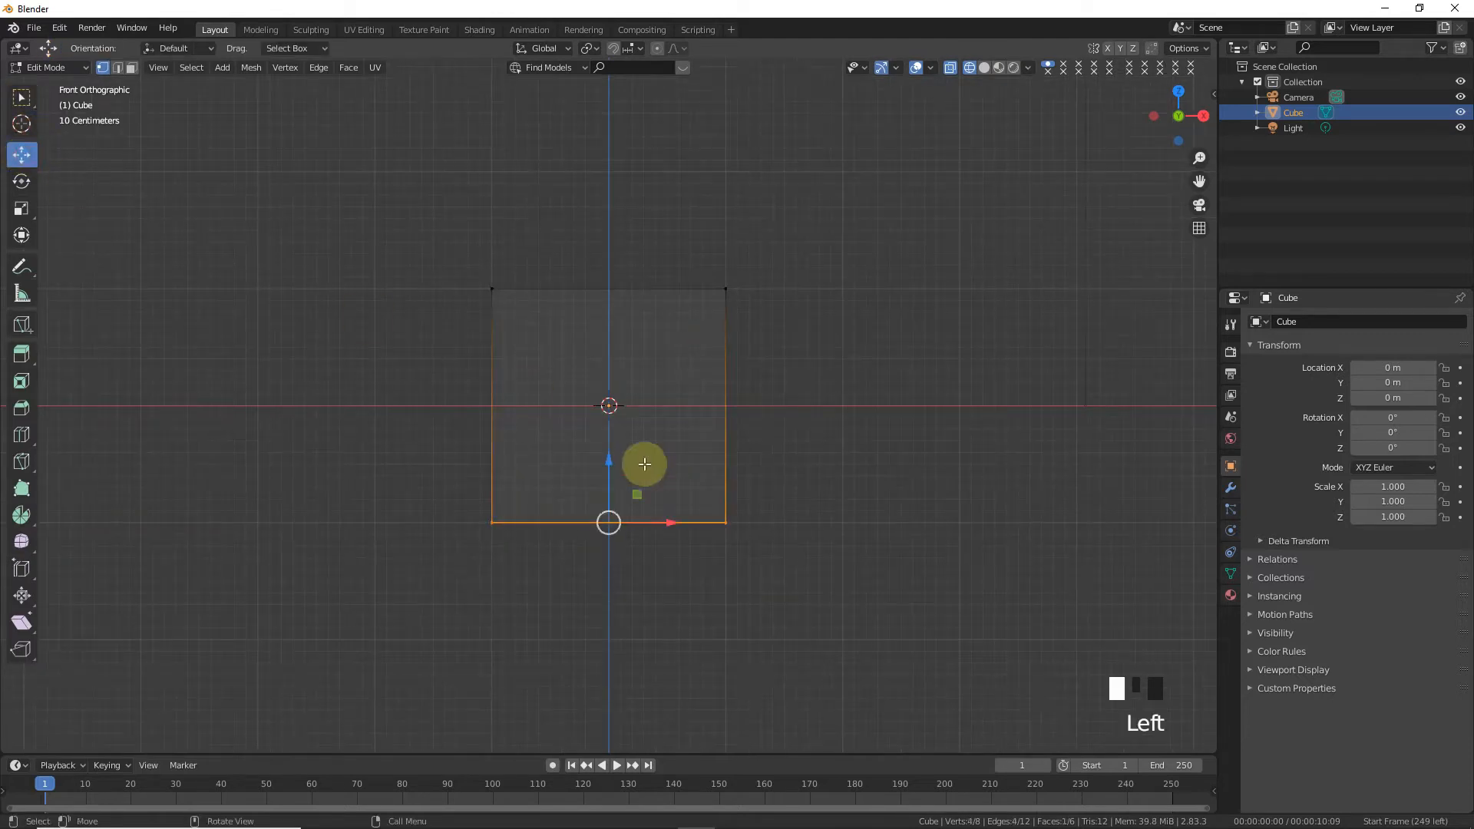
left_click_drag(612, 481, 632, 251)
scroll(674, 272, "up", 6)
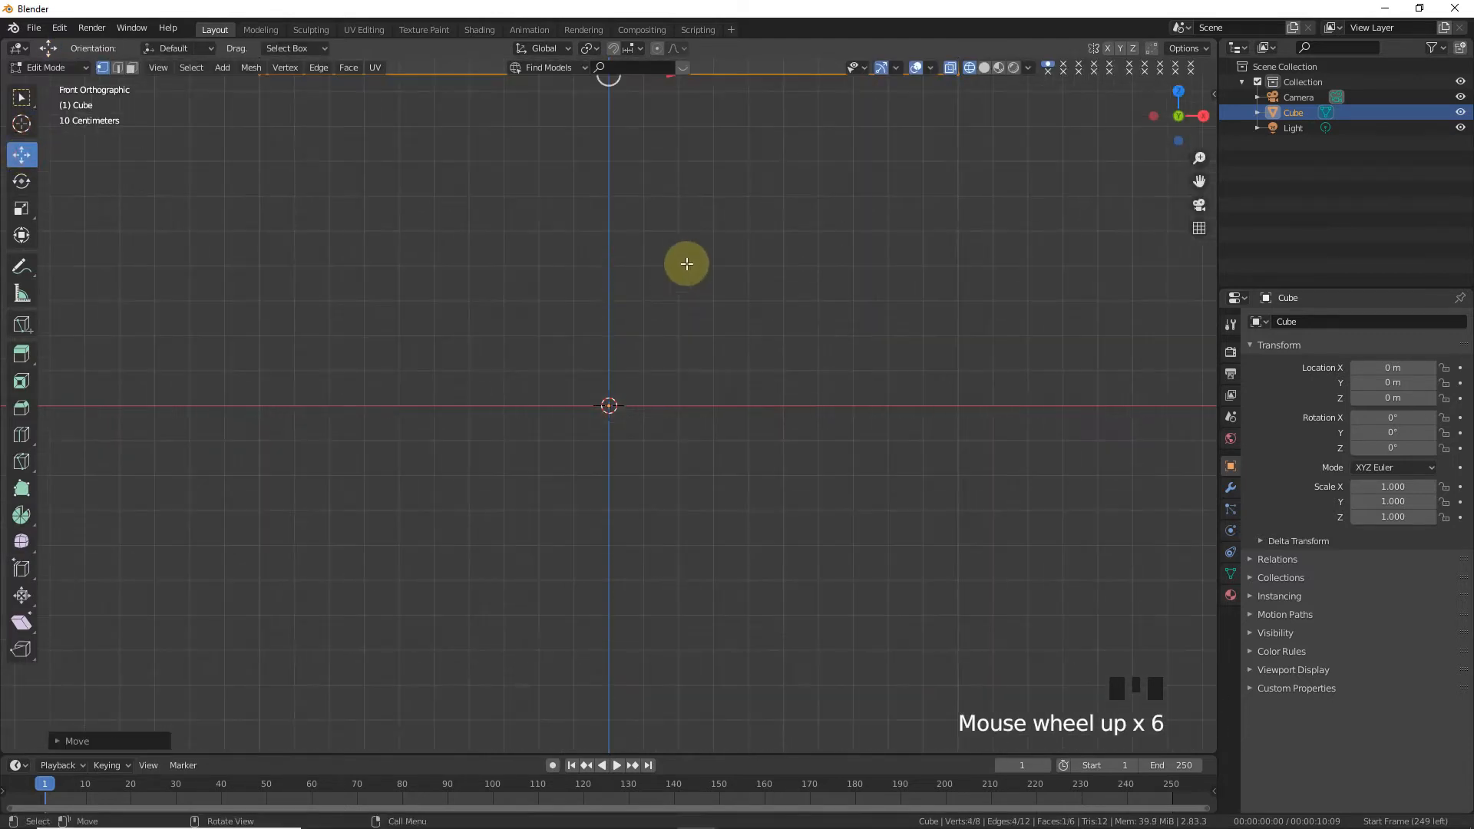
left_click_drag(1200, 181, 963, 244)
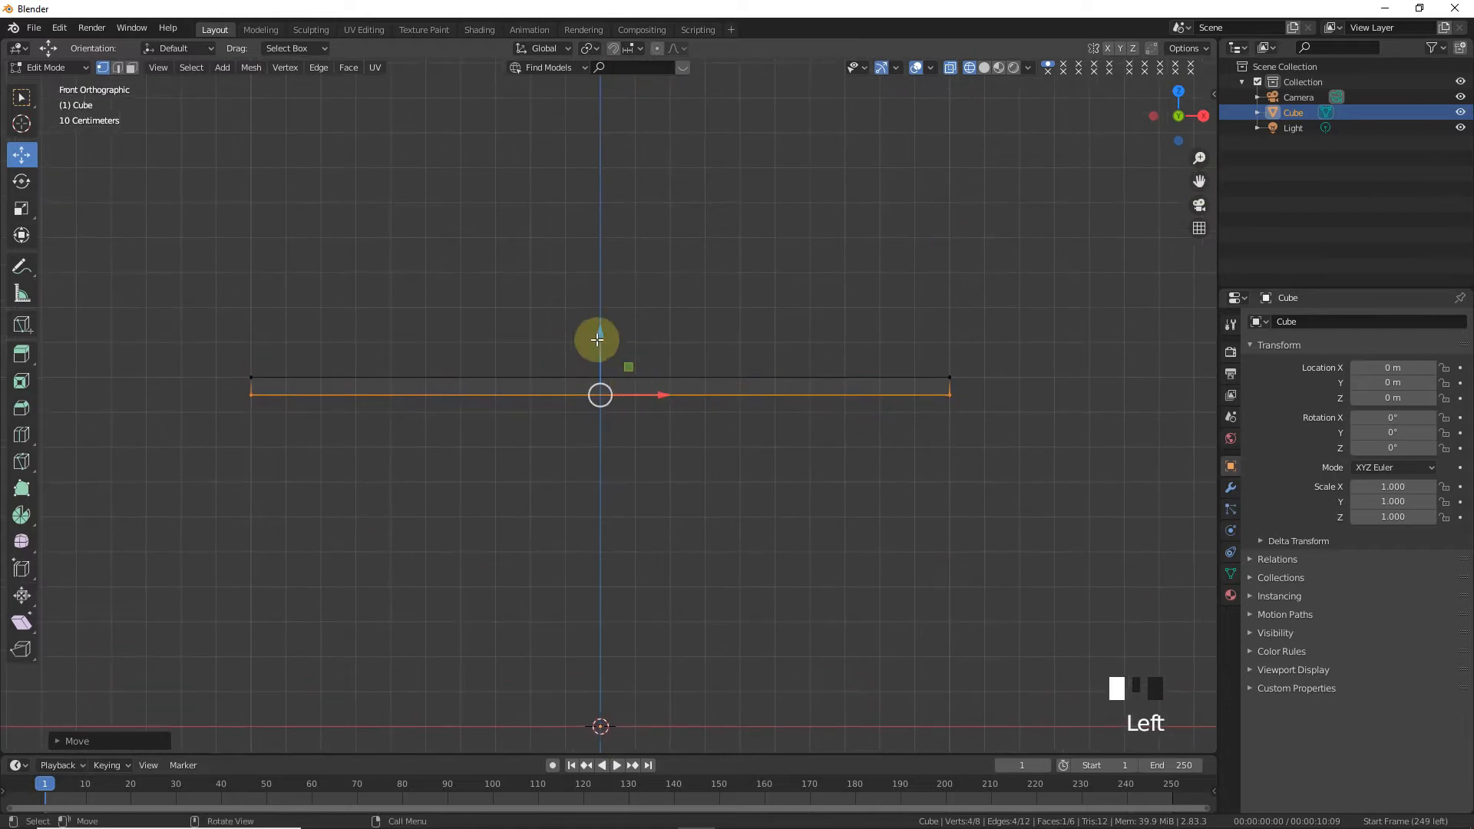
left_click_drag(599, 350, 600, 347)
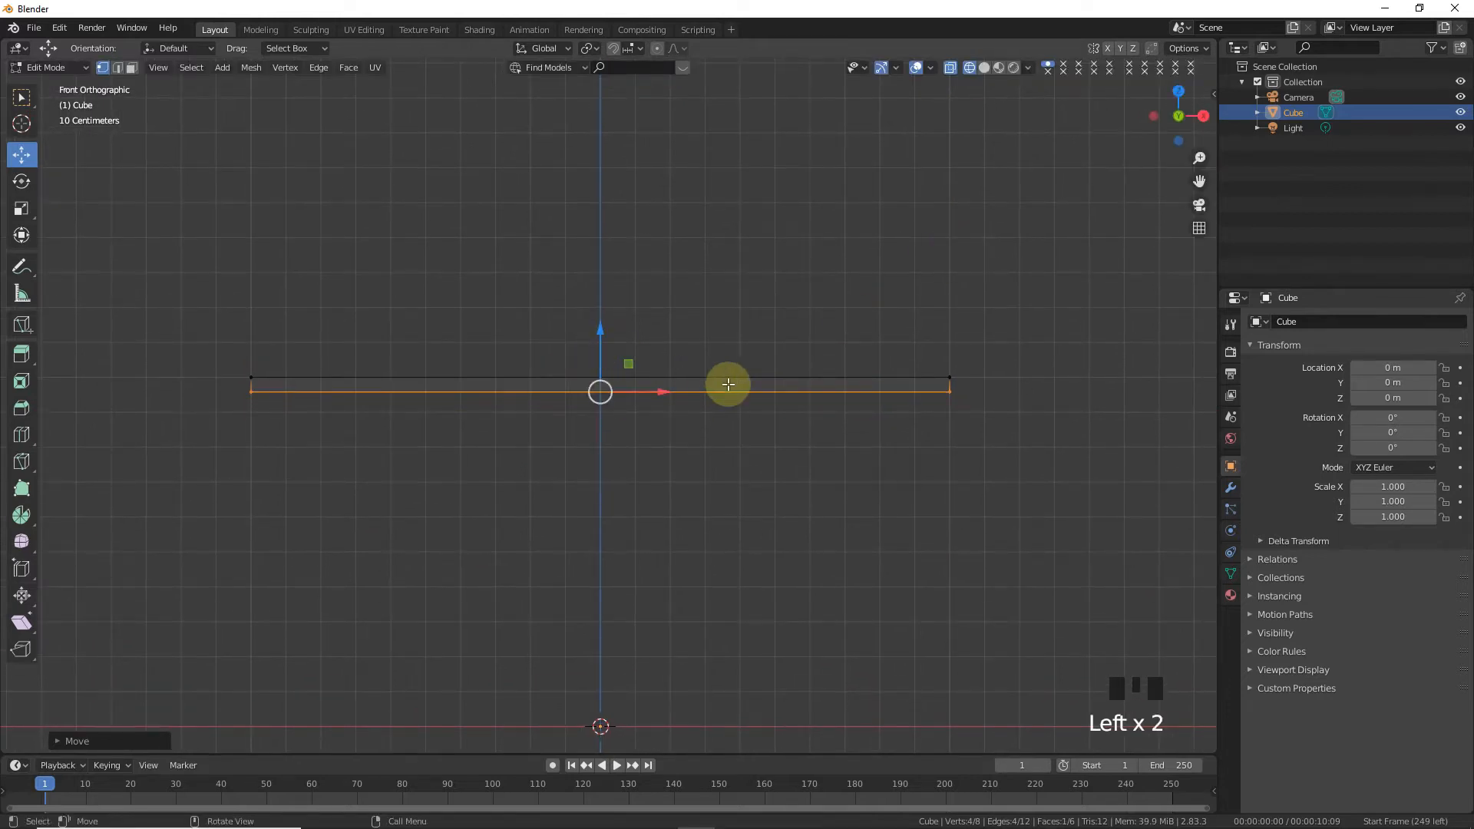
key("Tab")
- From the top view, stretch the slab's edges to about 5 m long in Y and 2.4 m wide in X
key("KP_7")
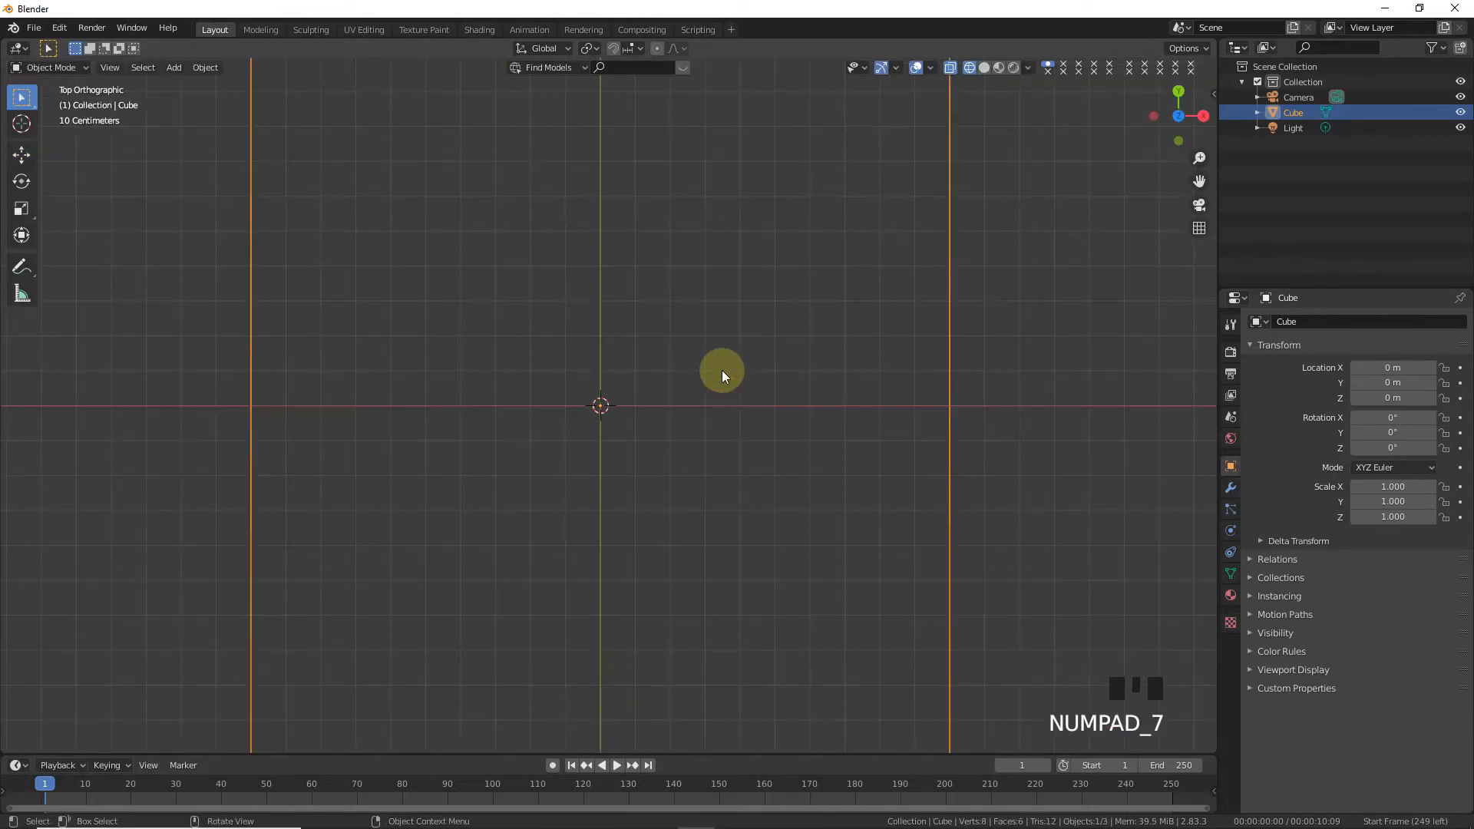
scroll(725, 380, "down", 6)
scroll(739, 407, "down", 3)
key("Tab")
left_click_drag(417, 246, 791, 382)
left_click_drag(607, 288, 813, 648)
left_click(658, 112)
left_click_drag(737, 304, 764, 307)
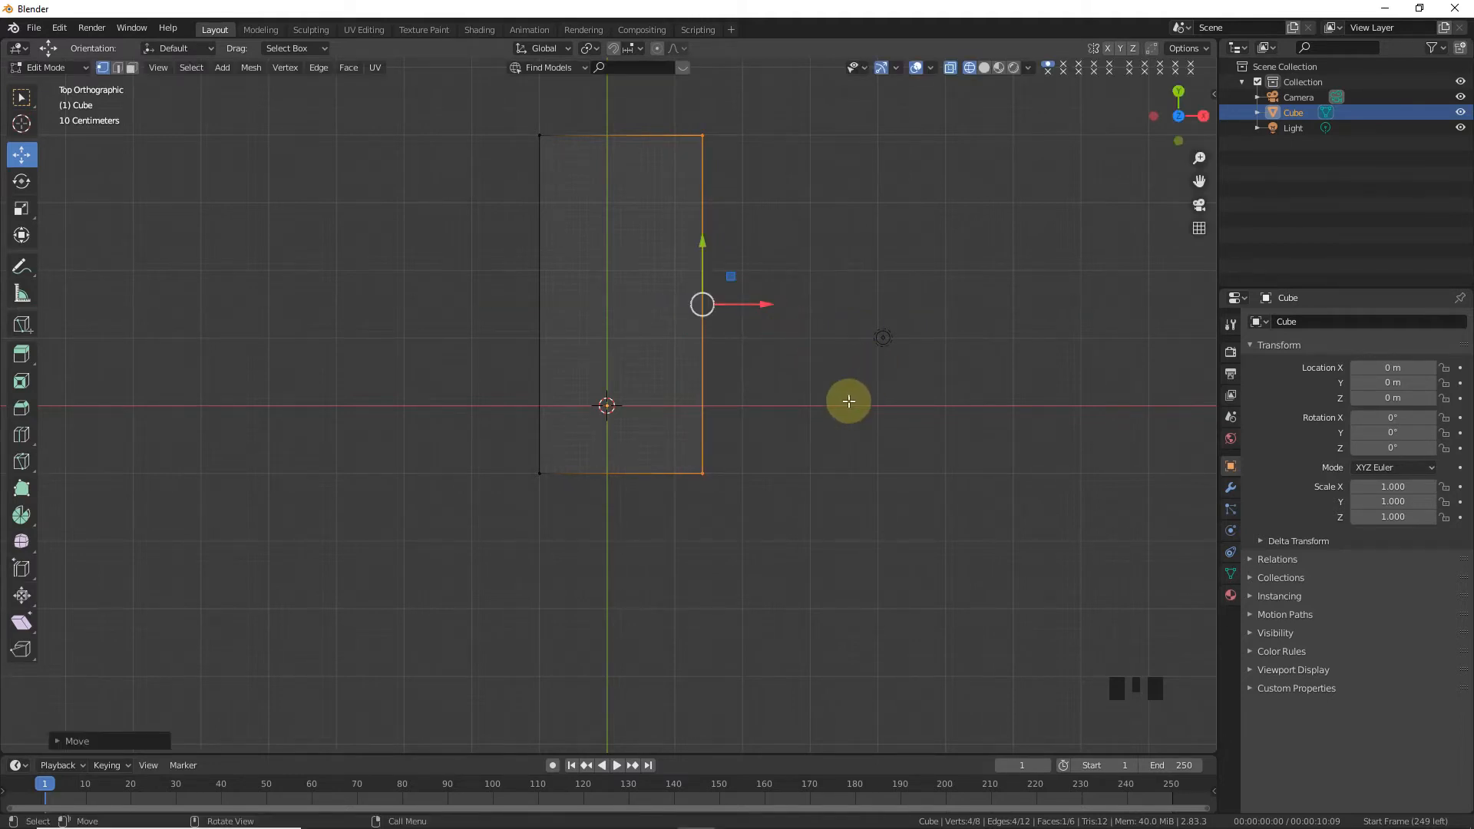
key("Tab")
- Set the slab's origin to its geometry while working in the right orthographic view
key("KP_1")
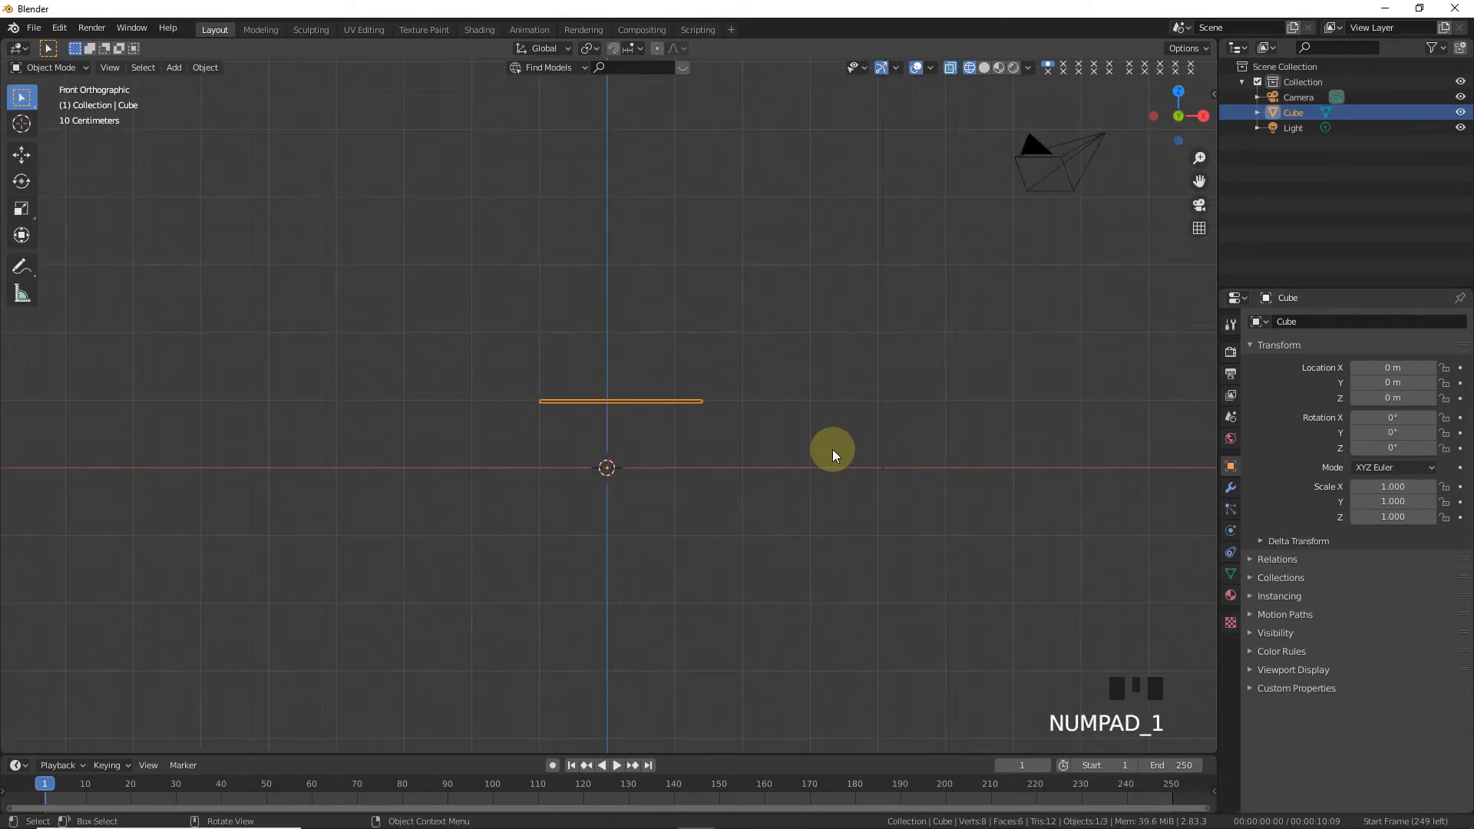
key("KP_3")
scroll(768, 459, "up", 4)
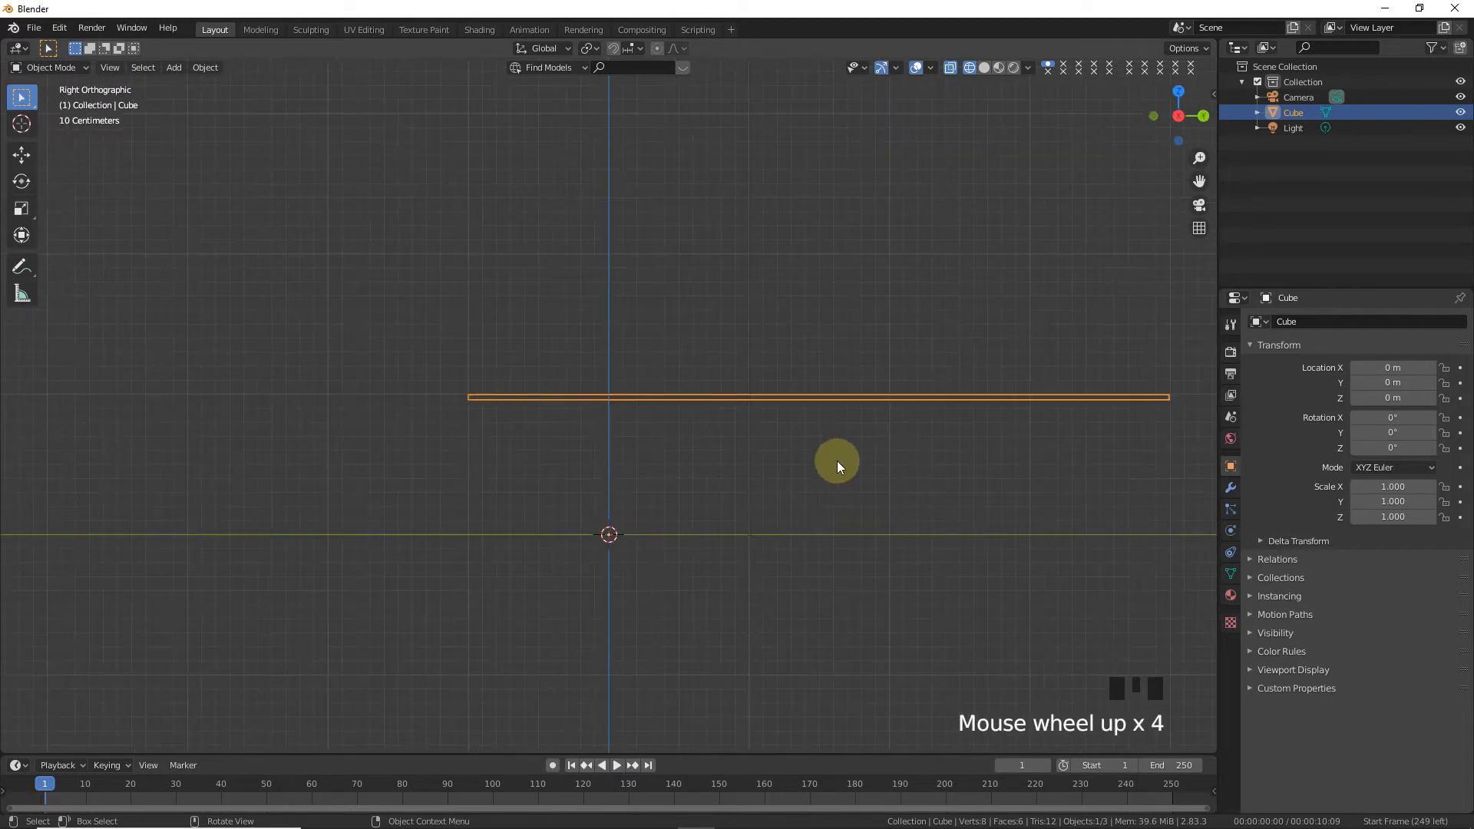
left_click(205, 68)
mouse_move(313, 101)
left_click(371, 115)
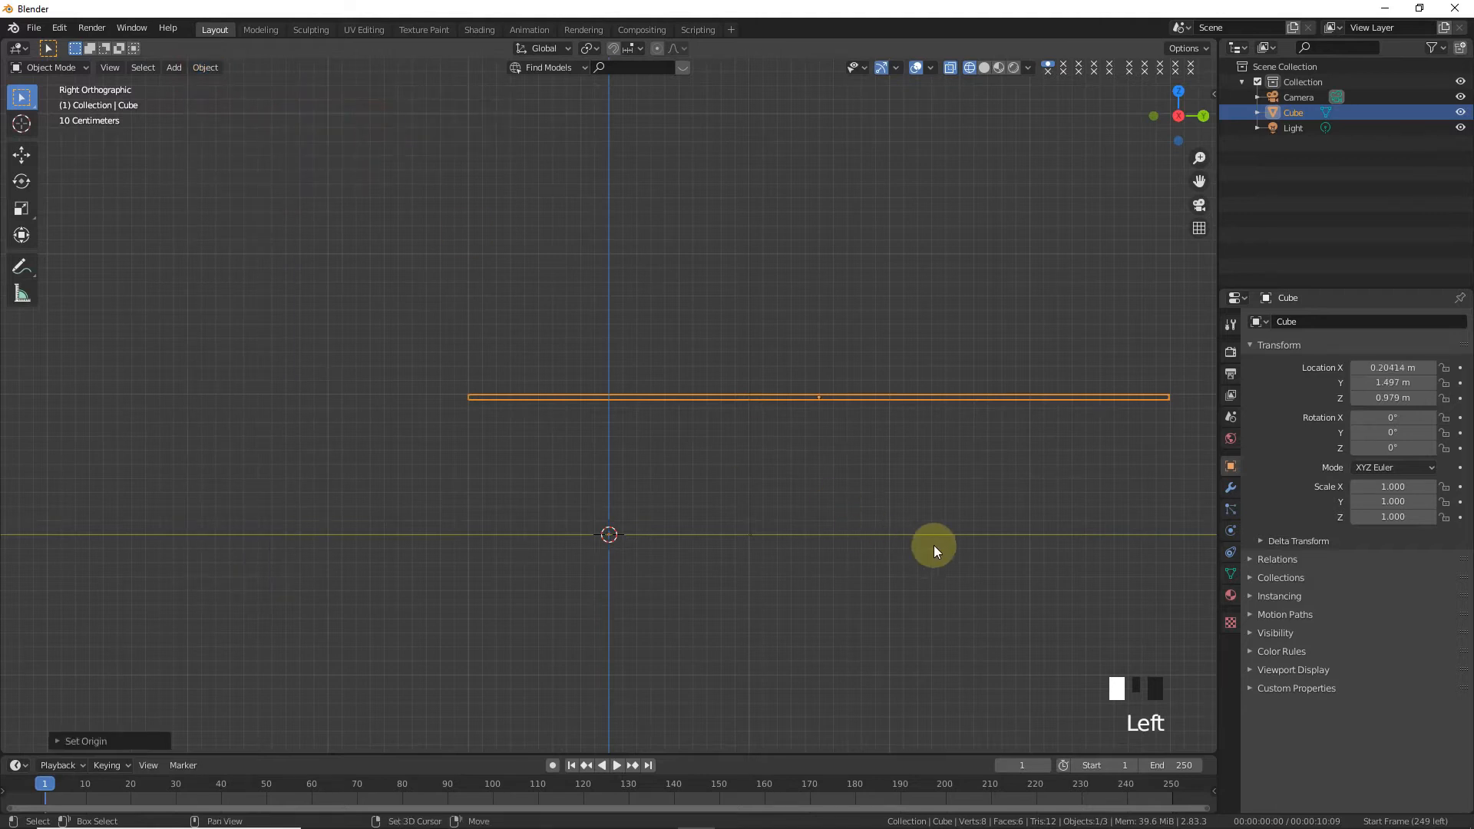
- Duplicate the slab and rotate the copy 90° about the X axis to stand it upright
key("shift+d")
key("r")
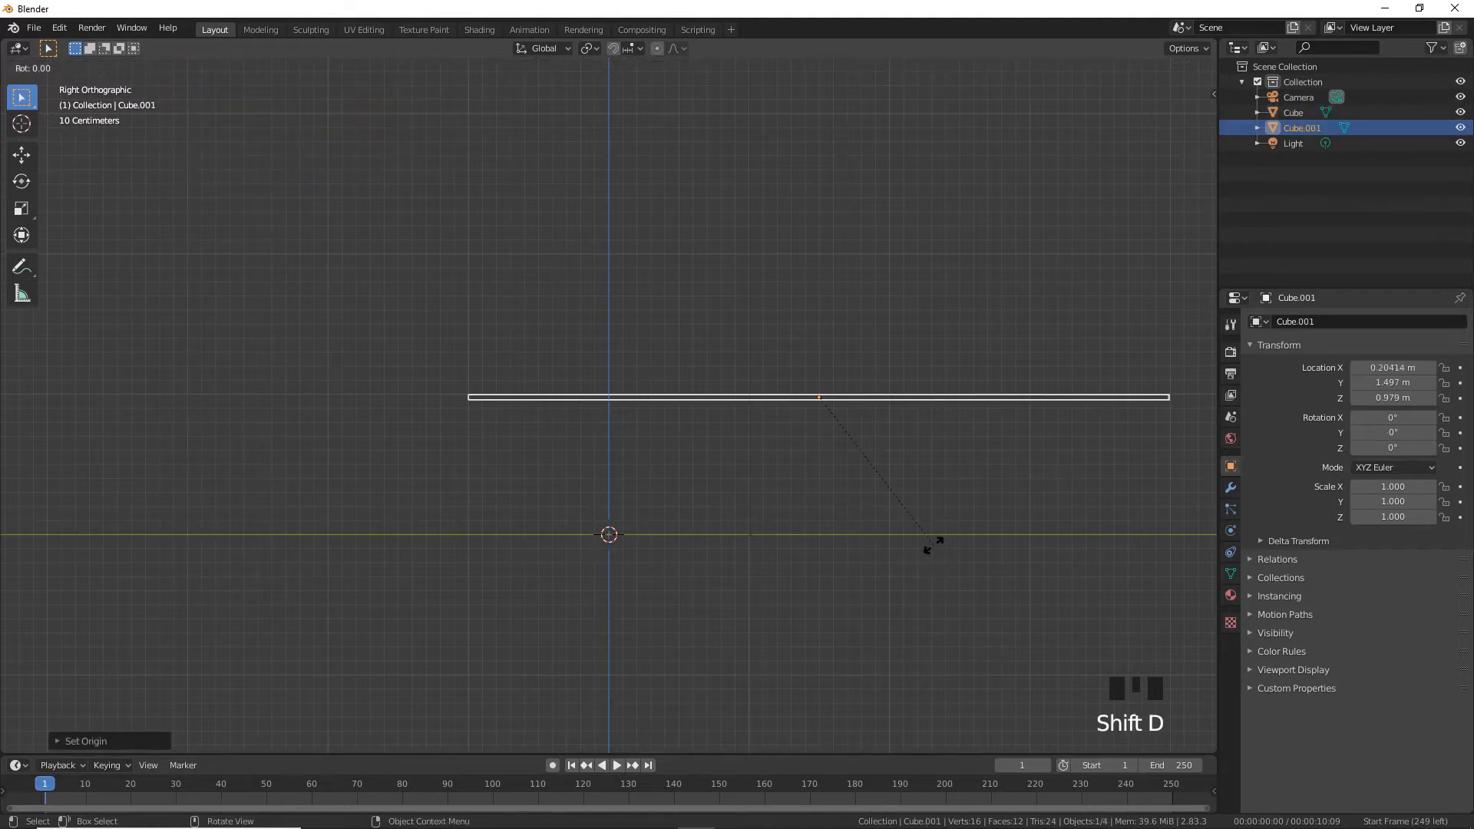
key("y")
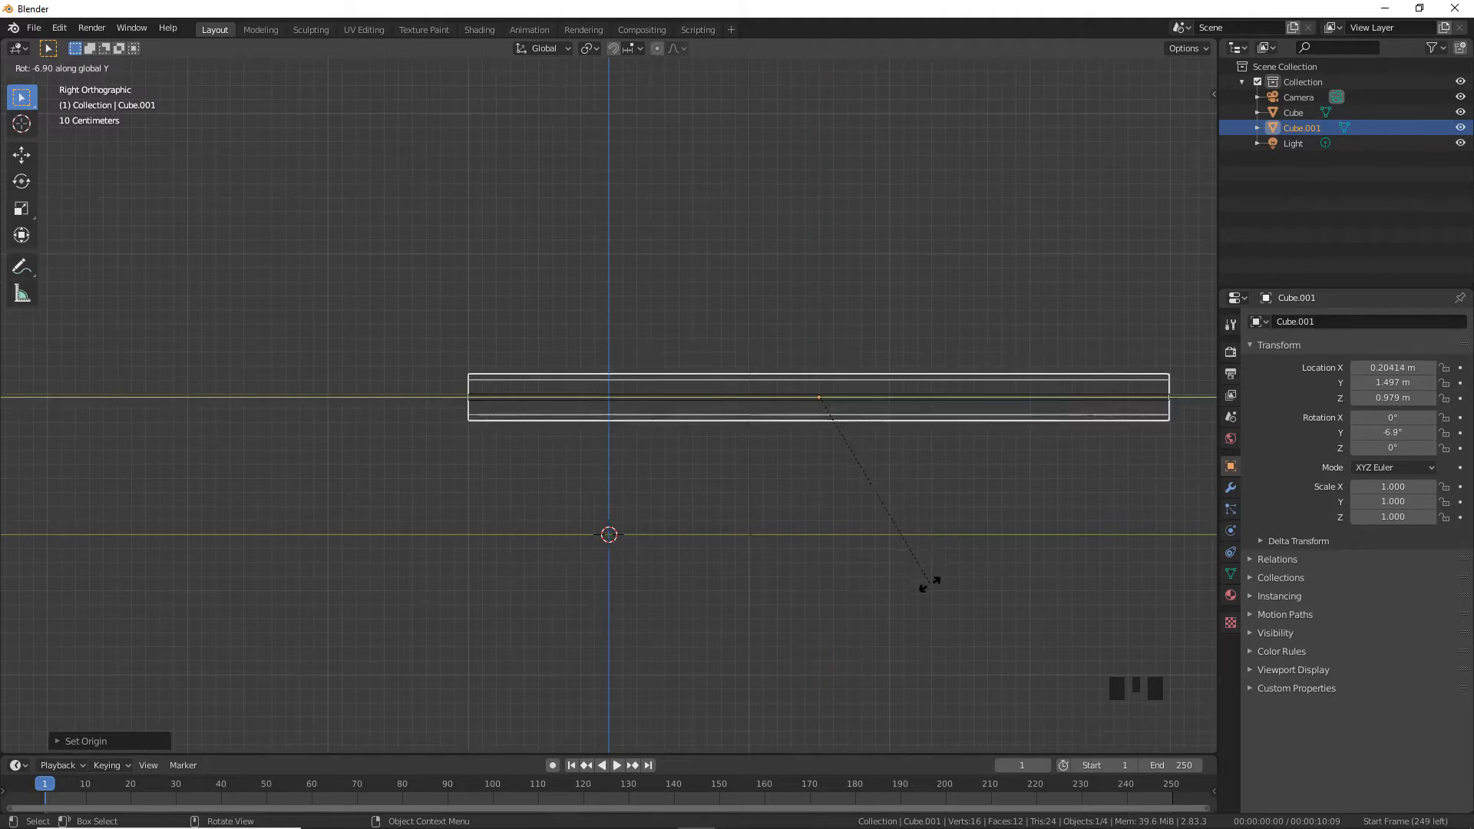
key("x")
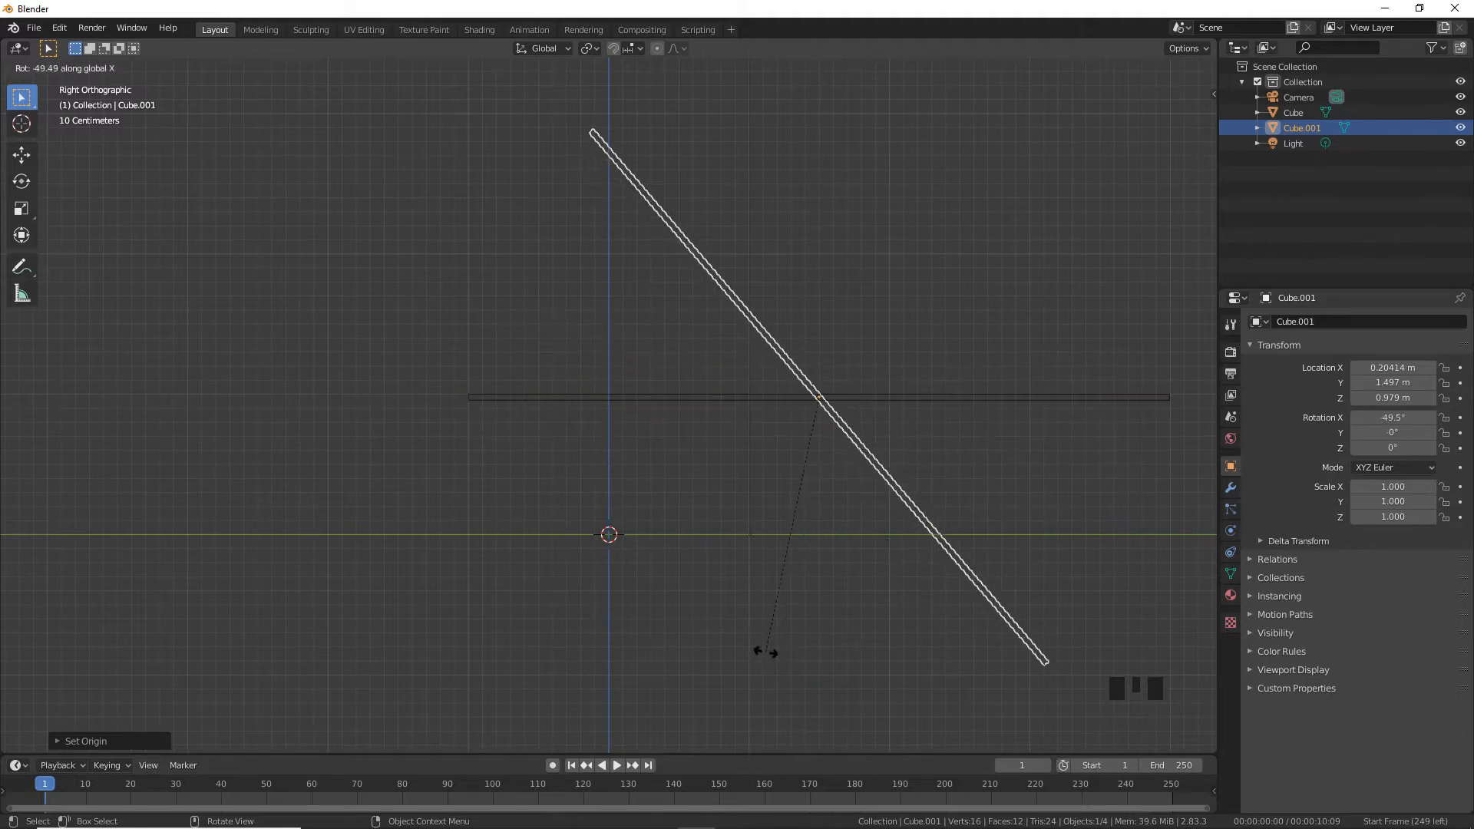
type("90")
left_click(764, 651)
- Lower the upright panel's top vertices to shorten it to about 1.5 m tall
scroll(866, 499, "down", 2)
key("Tab")
left_click(701, 125)
left_click_drag(681, 116, 845, 203)
left_click_drag(746, 110, 767, 487)
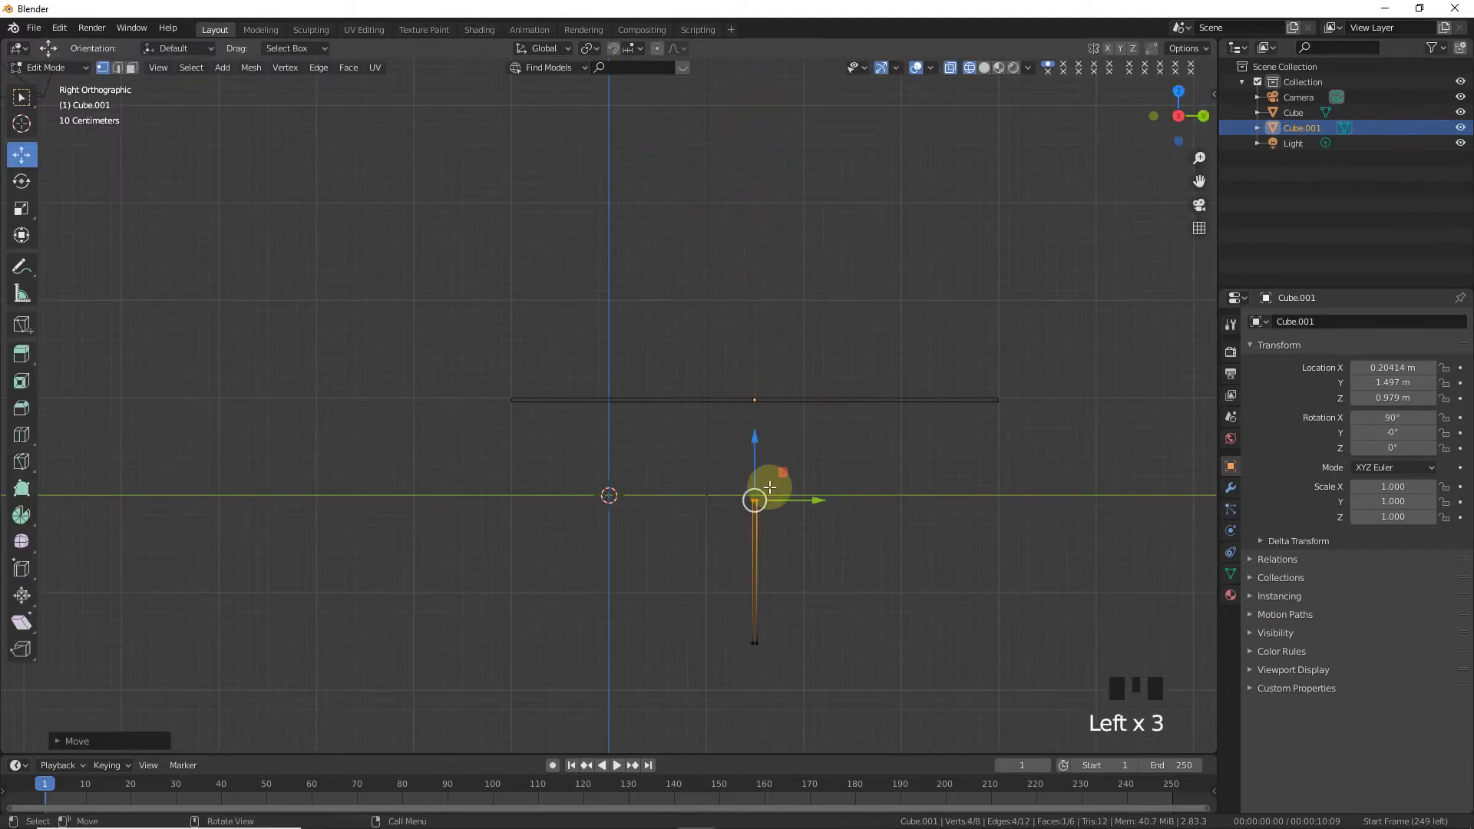
key("Tab")
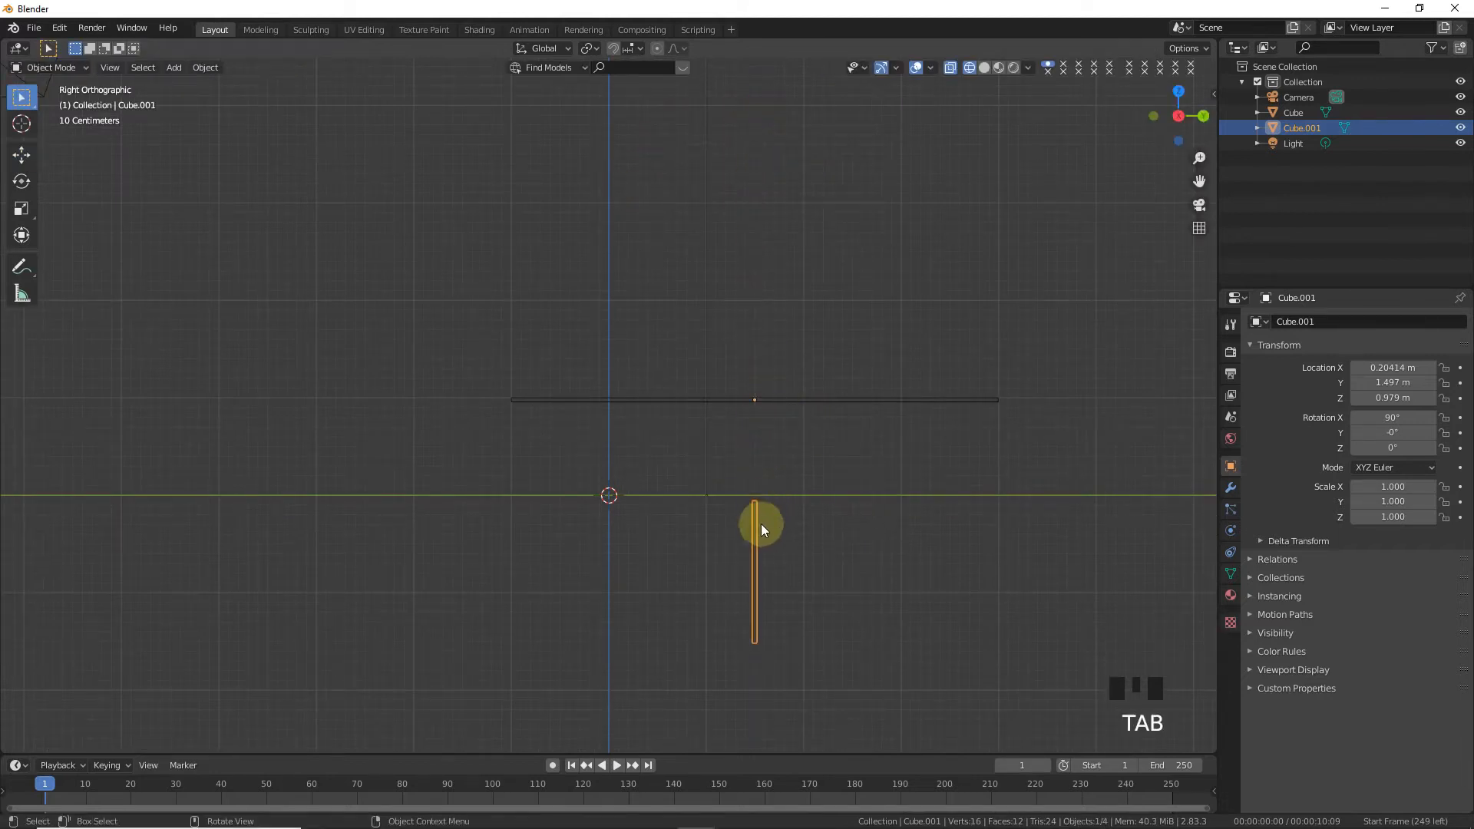
- Set the shortened upright panel's origin to its geometry
left_click(202, 68)
mouse_move(284, 98)
left_click(388, 115)
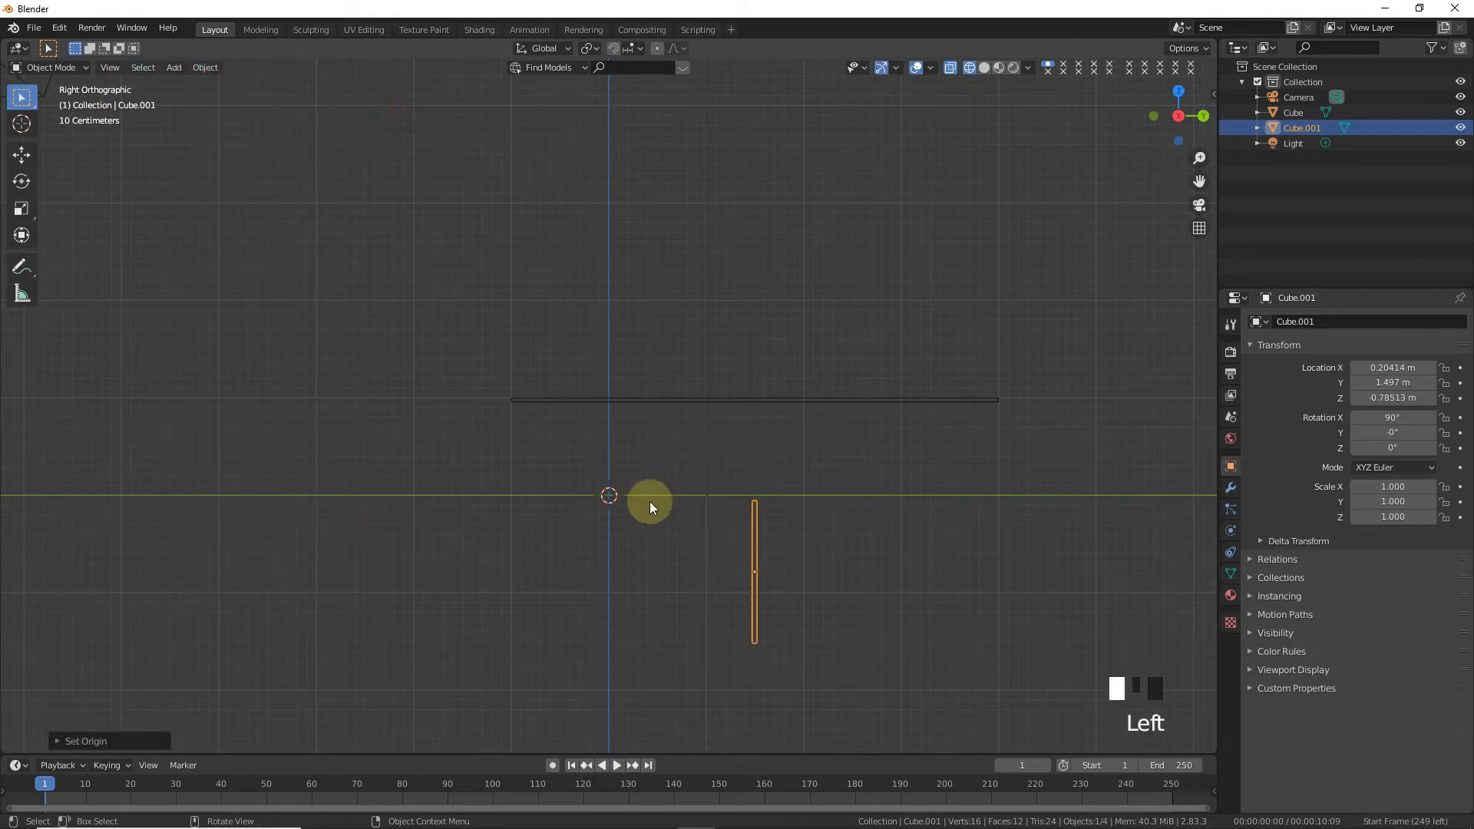
- Move the upright panel beneath the slab's negative-Y end, to about Y -1.0 m and Z 0.22 m
left_click(21, 154)
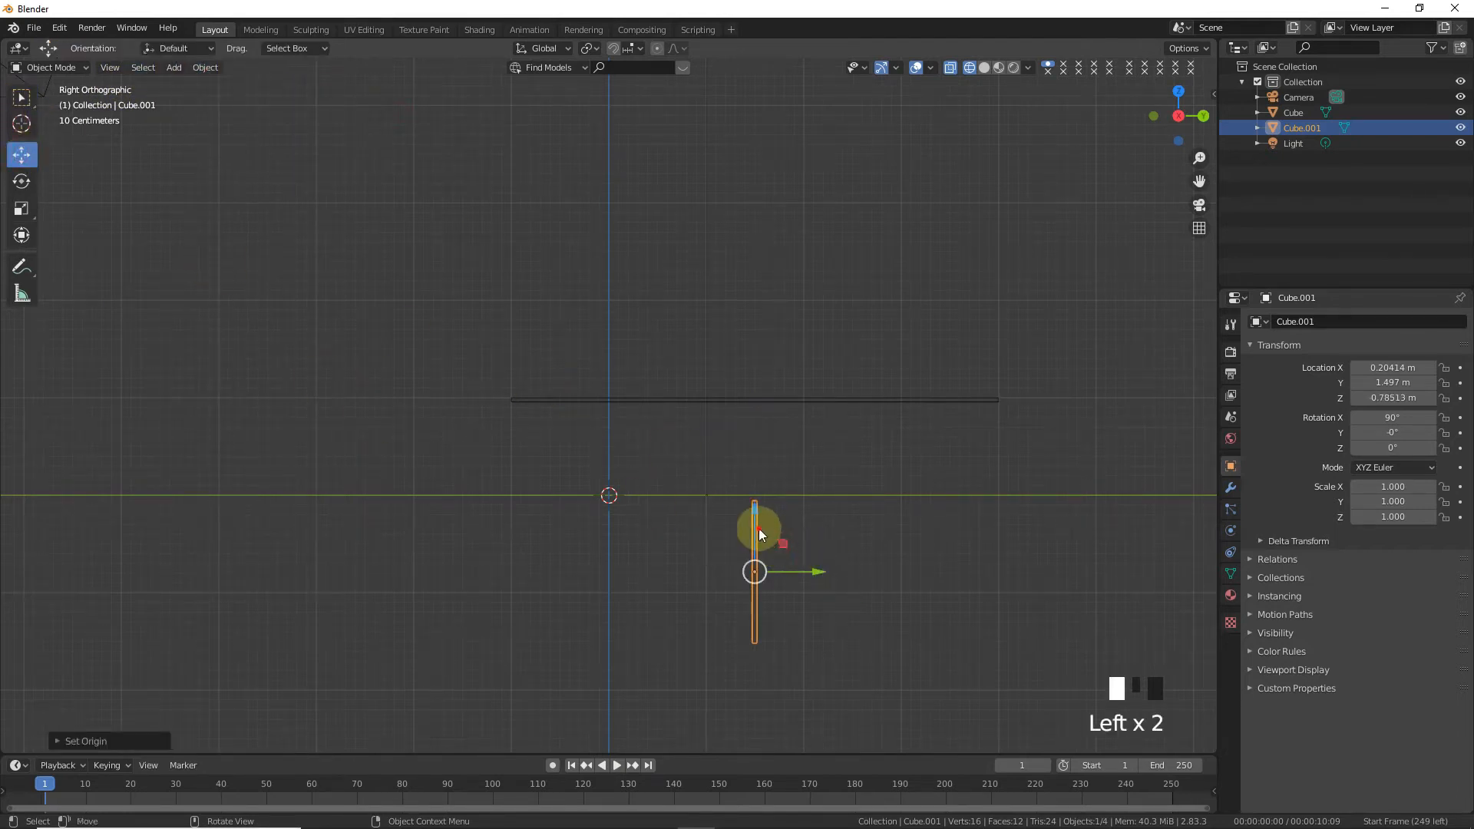
left_click_drag(760, 533, 760, 421)
scroll(918, 476, "up", 3)
left_click_drag(918, 532, 496, 504)
scroll(934, 346, "up", 4)
left_click_drag(1199, 181, 1377, 144)
scroll(414, 617, "up", 4)
scroll(325, 638, "down", 1)
left_click_drag(311, 721, 325, 684)
scroll(408, 471, "up", 4)
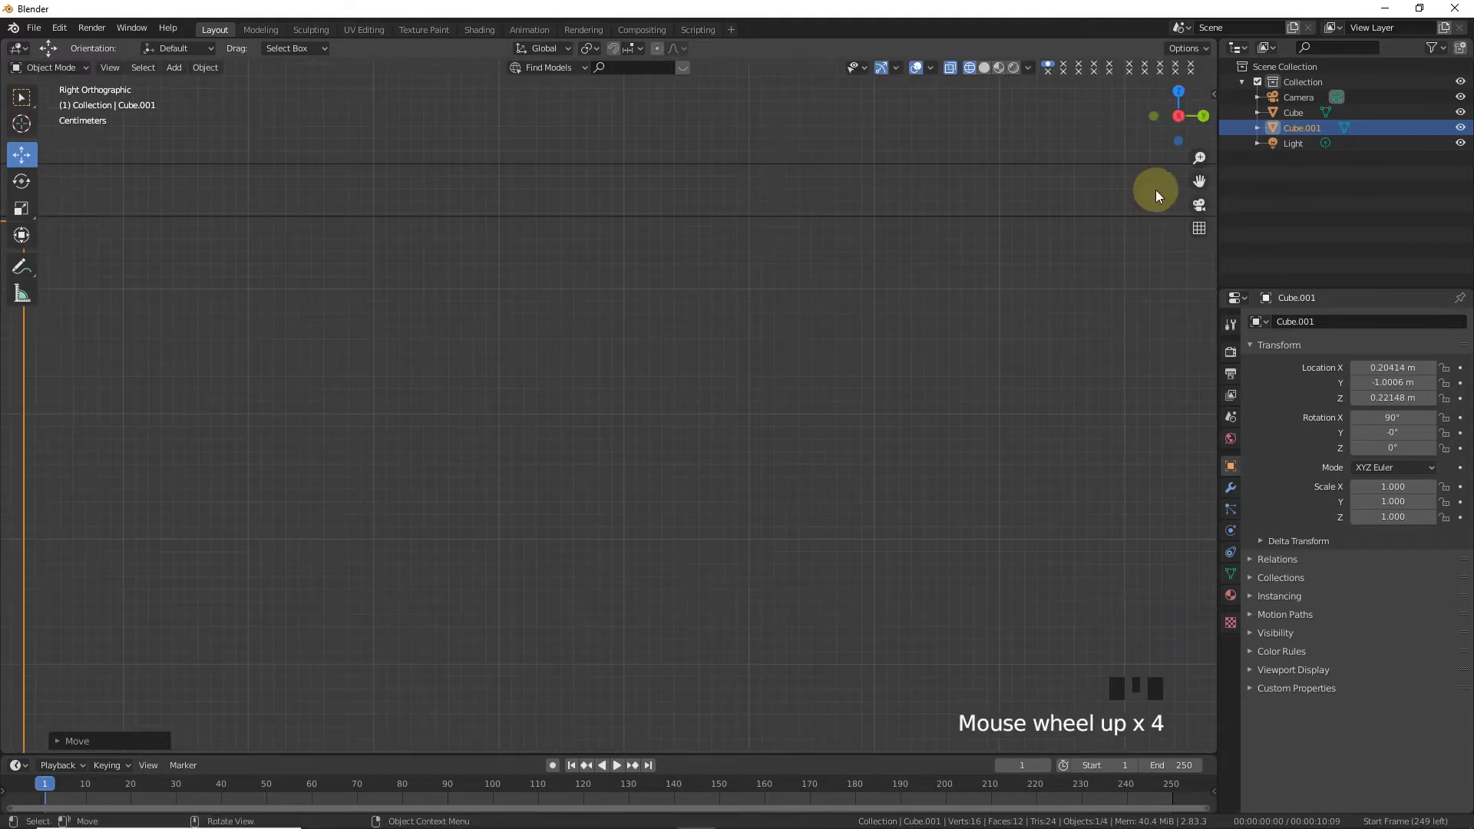
- Align the upright panel's outer face with the slab's end at Y -0.979 m and raise its top to the slab's underside
left_click_drag(1199, 181, 1374, 323)
scroll(658, 289, "up", 3)
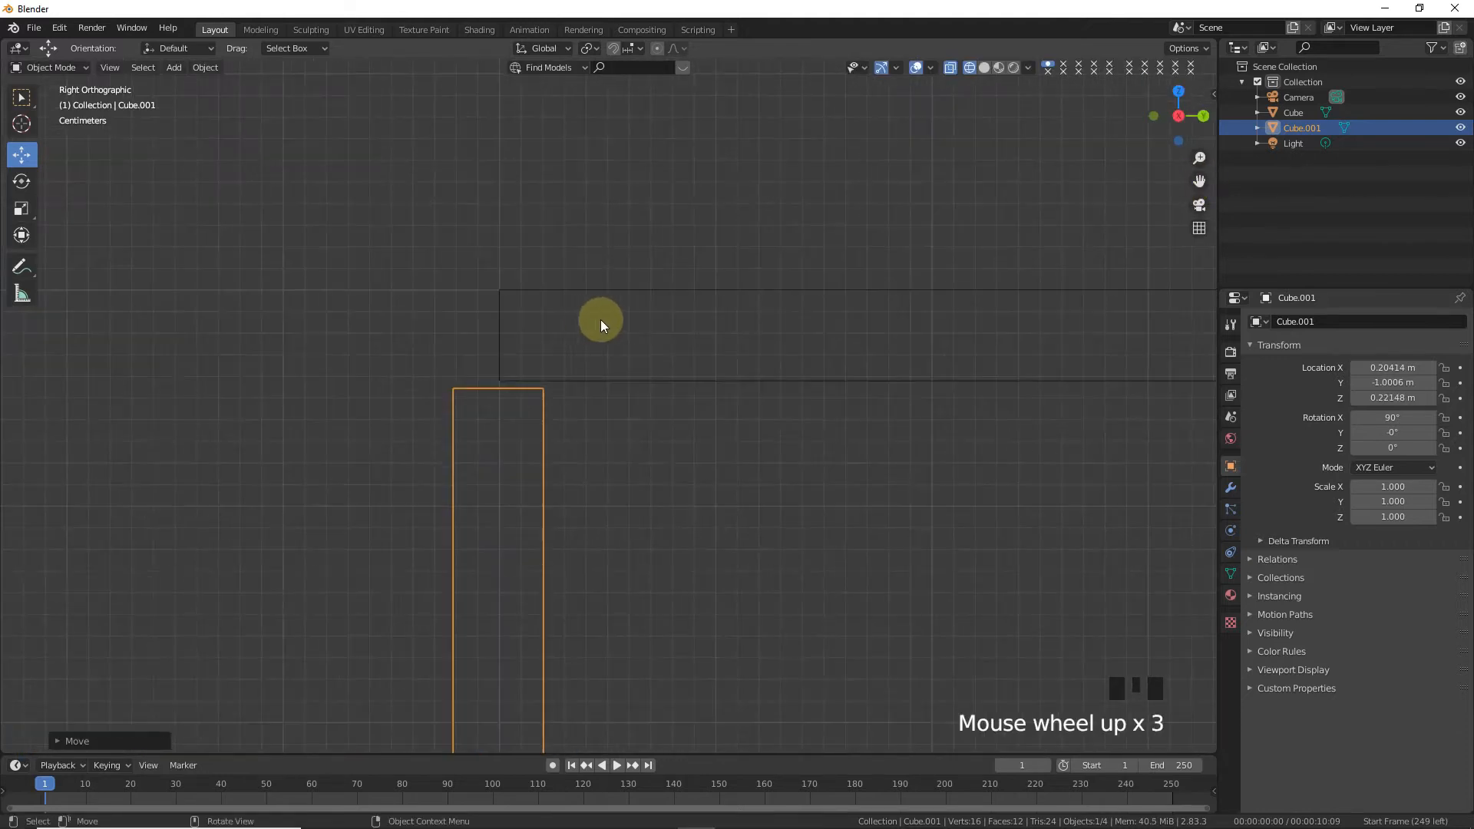
key("g")
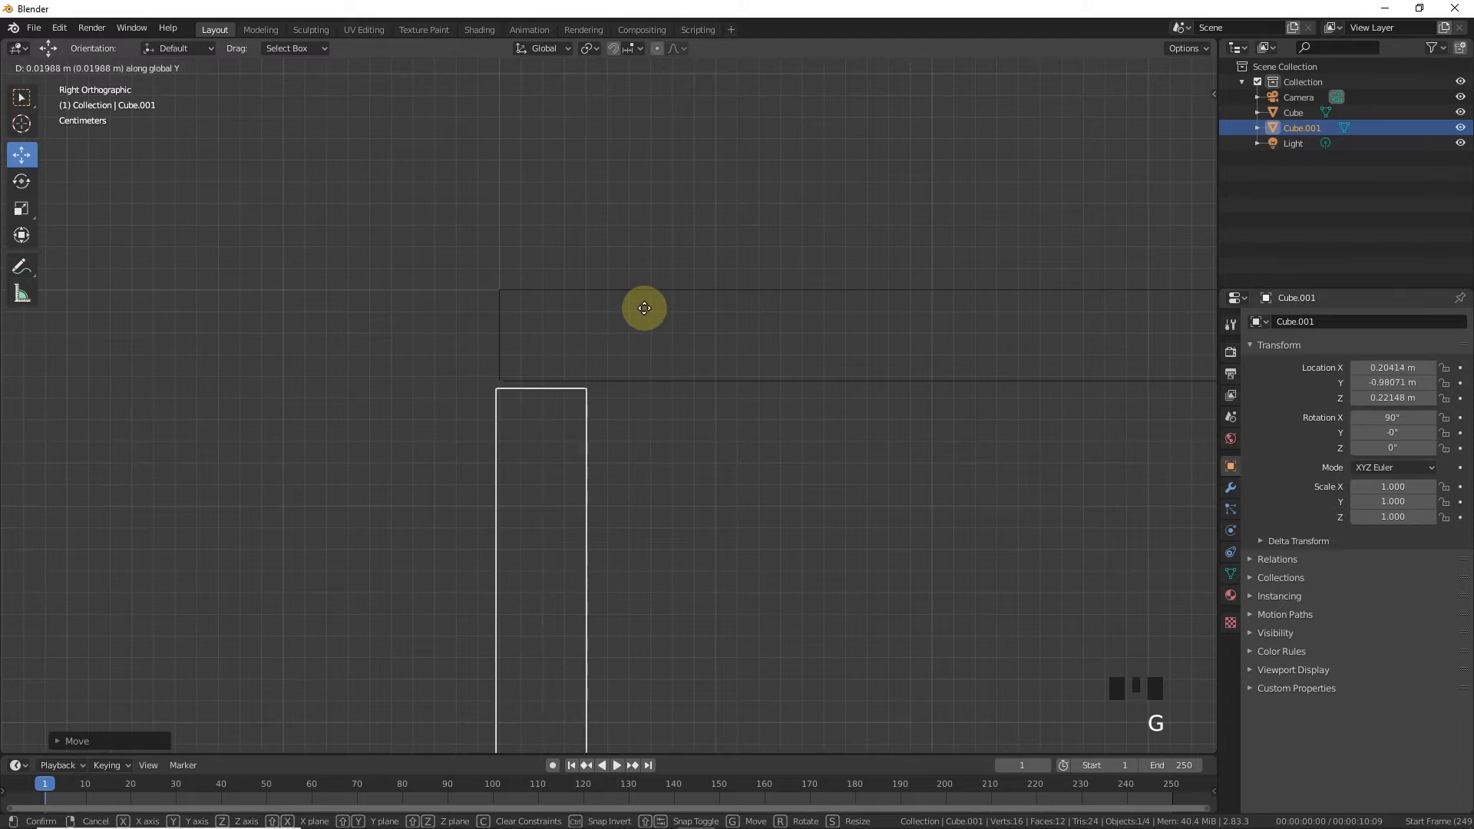
left_click(649, 307)
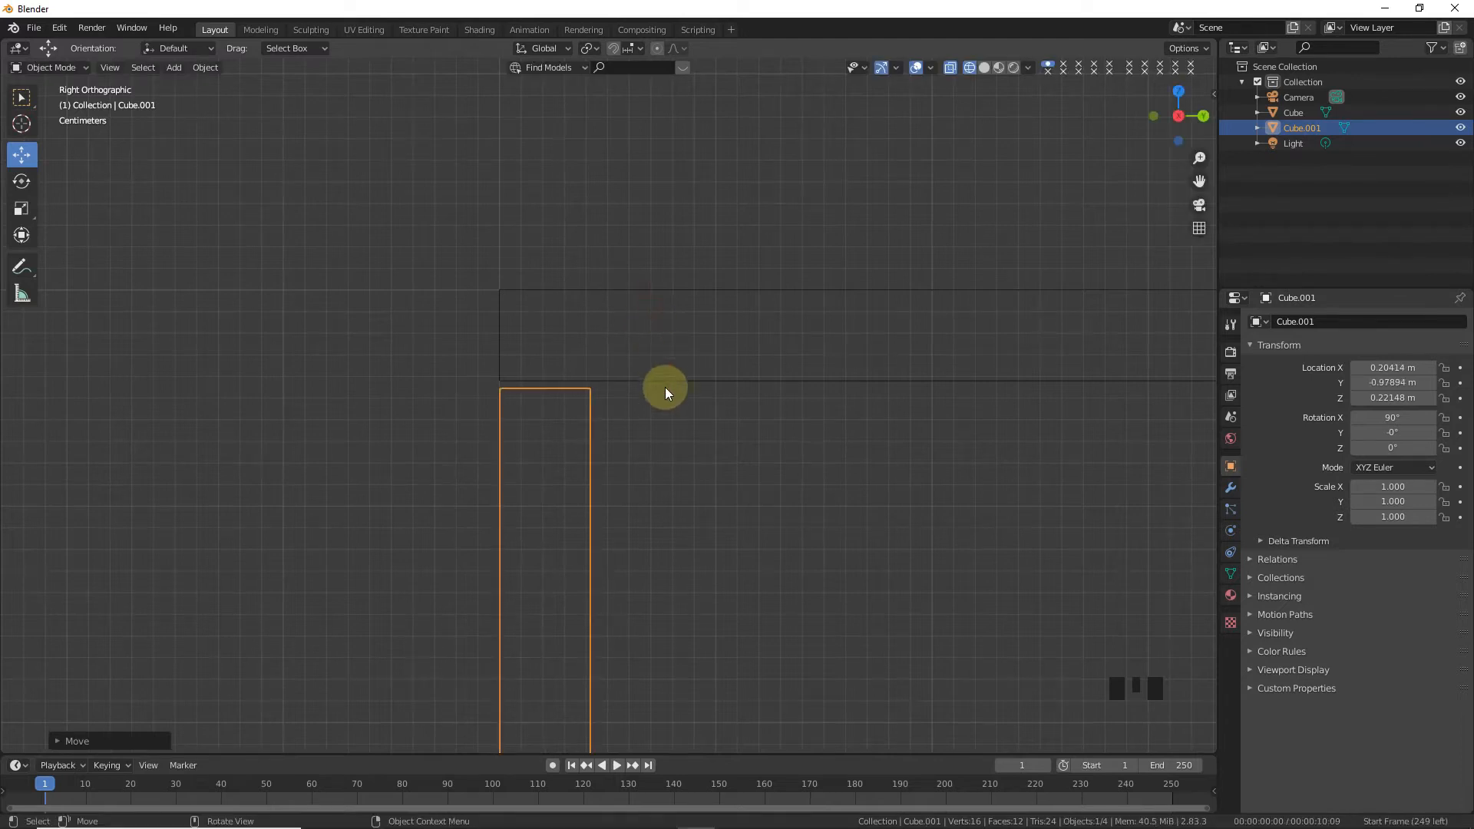
key("g")
key("z")
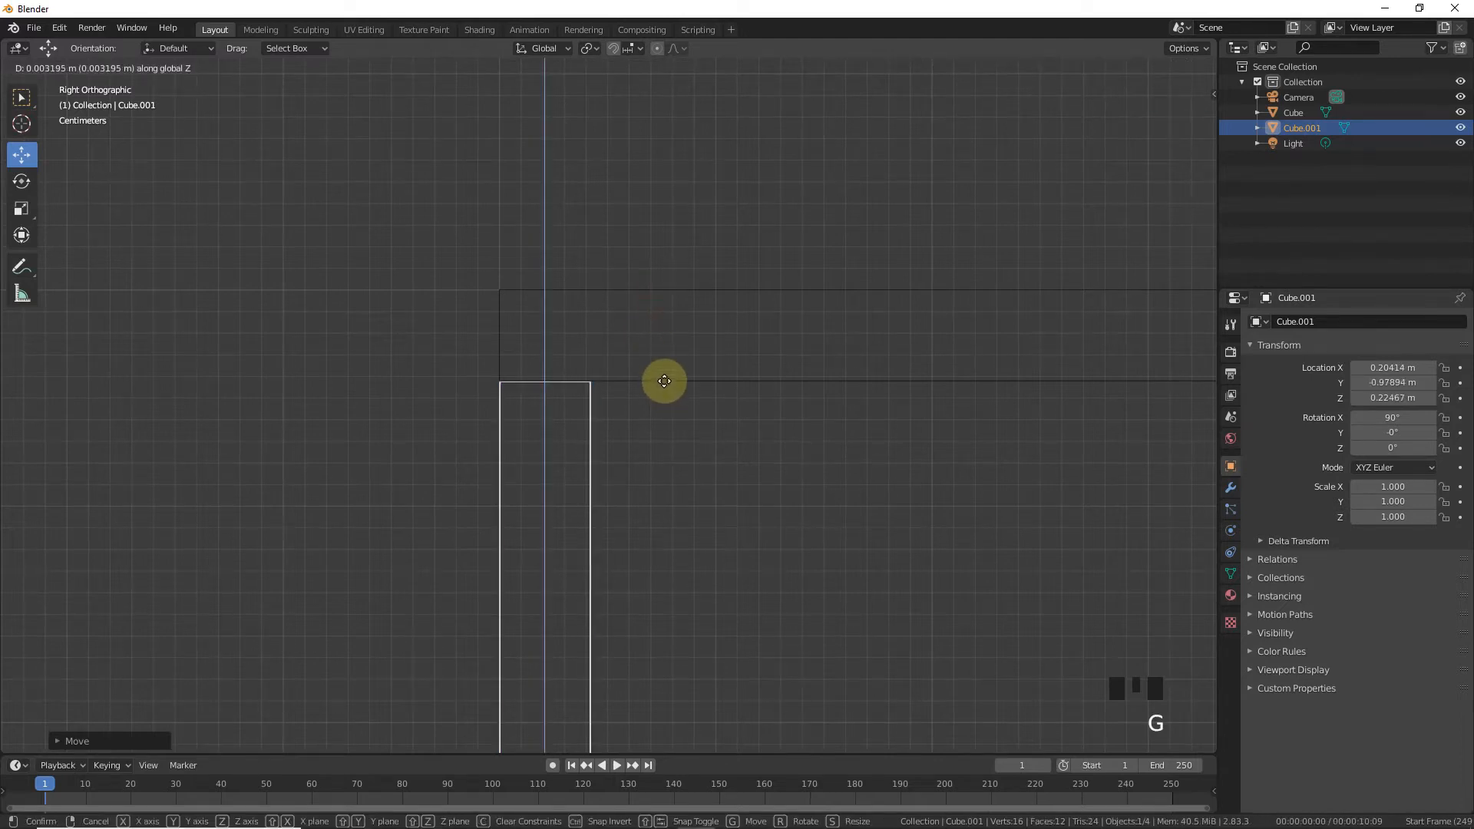
left_click(665, 382)
- Lower the upright panel's bottom vertices to extend it to about 1.75 m tall
scroll(997, 441, "down", 11)
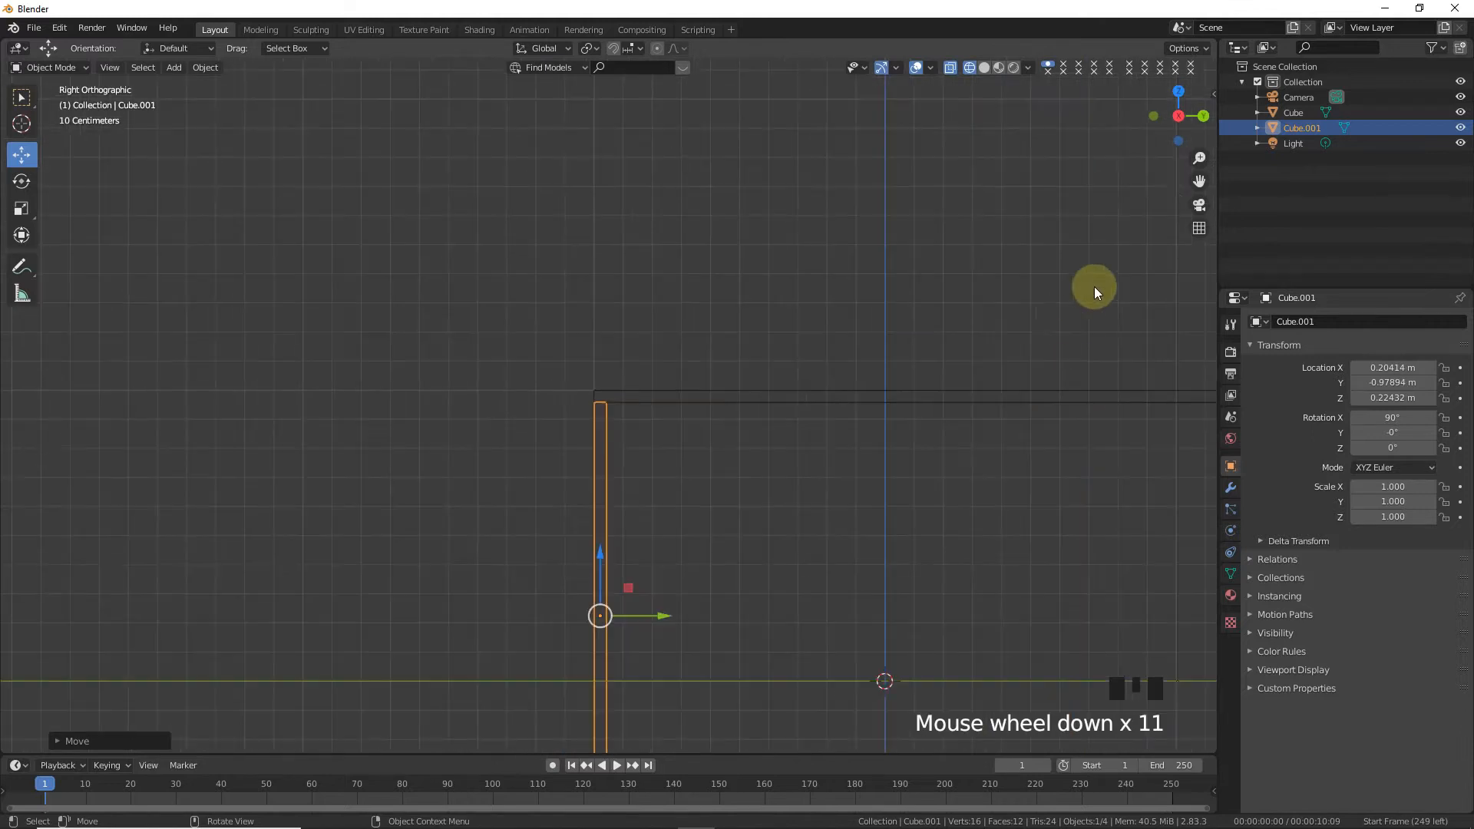
left_click_drag(1191, 191, 1029, 306)
scroll(978, 464, "down", 6)
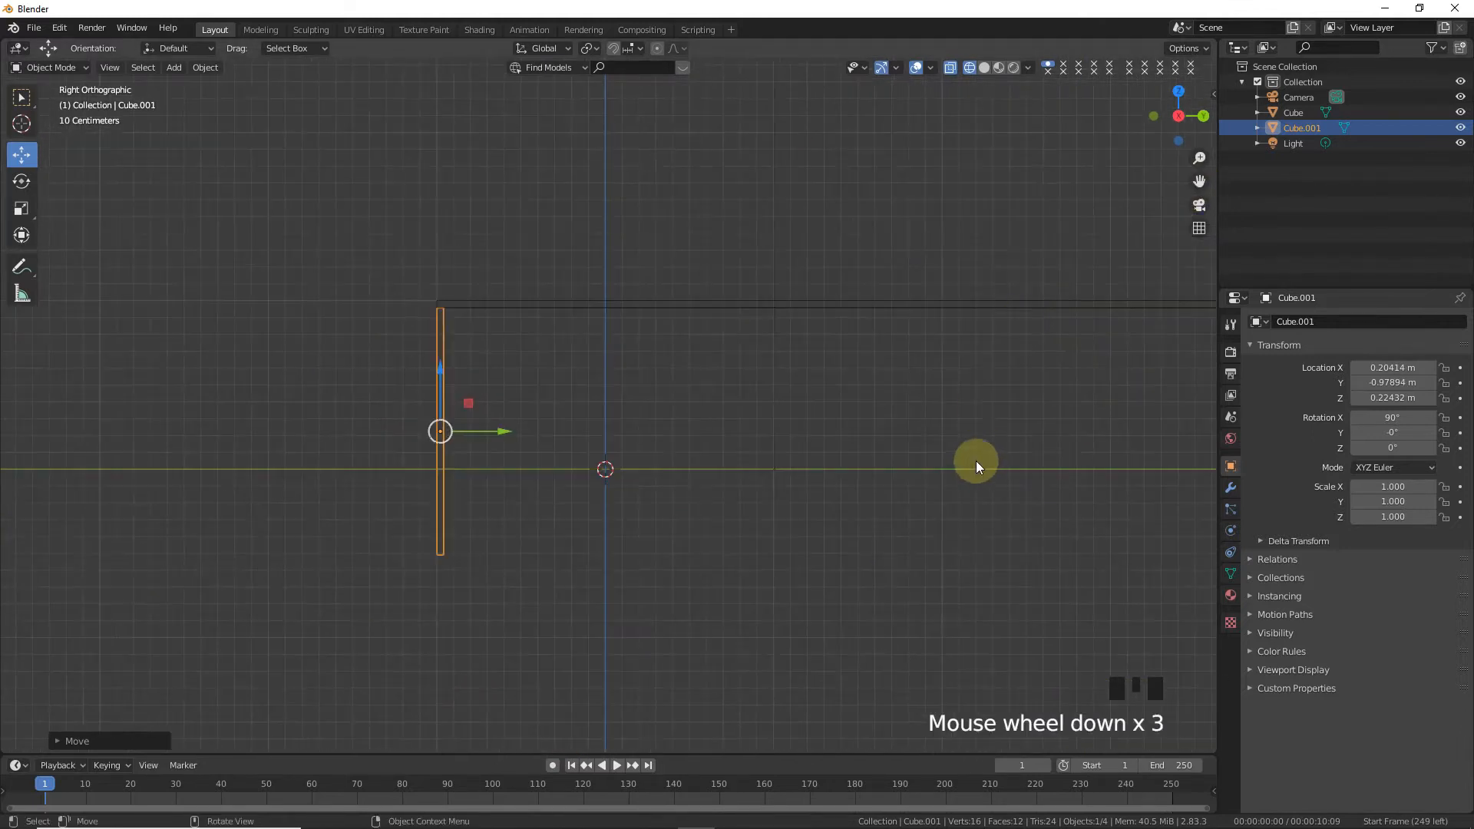
left_click(489, 463)
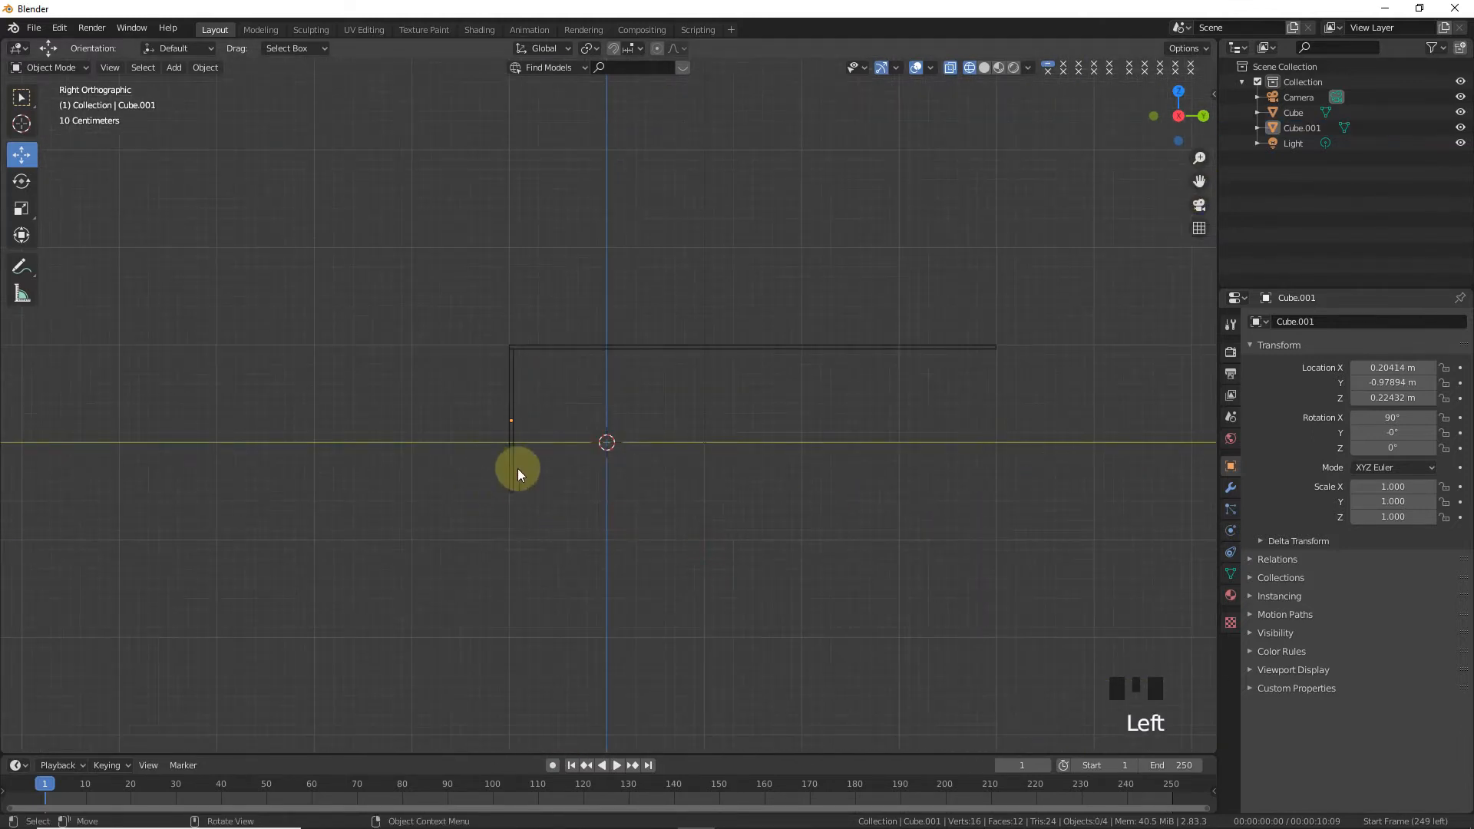
left_click(517, 468)
key("Tab")
left_click_drag(449, 472, 637, 546)
left_click_drag(517, 452, 515, 476)
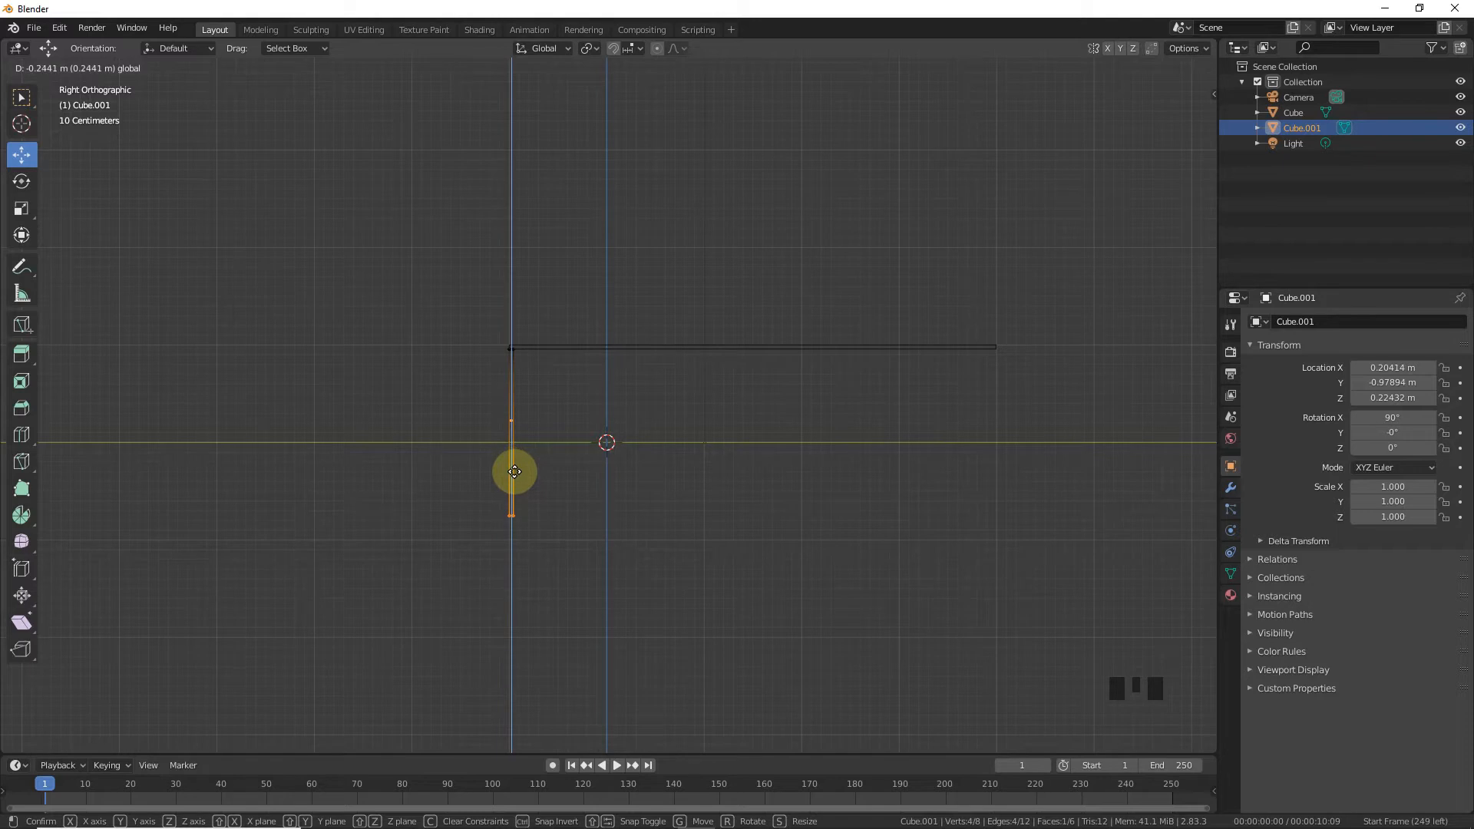
left_click_drag(514, 477, 516, 478)
key("Tab")
- Duplicate the upright panel, place the copy inward at about Y -0.29 m, and rotate it 90° about the X axis
scroll(633, 413, "up", 3)
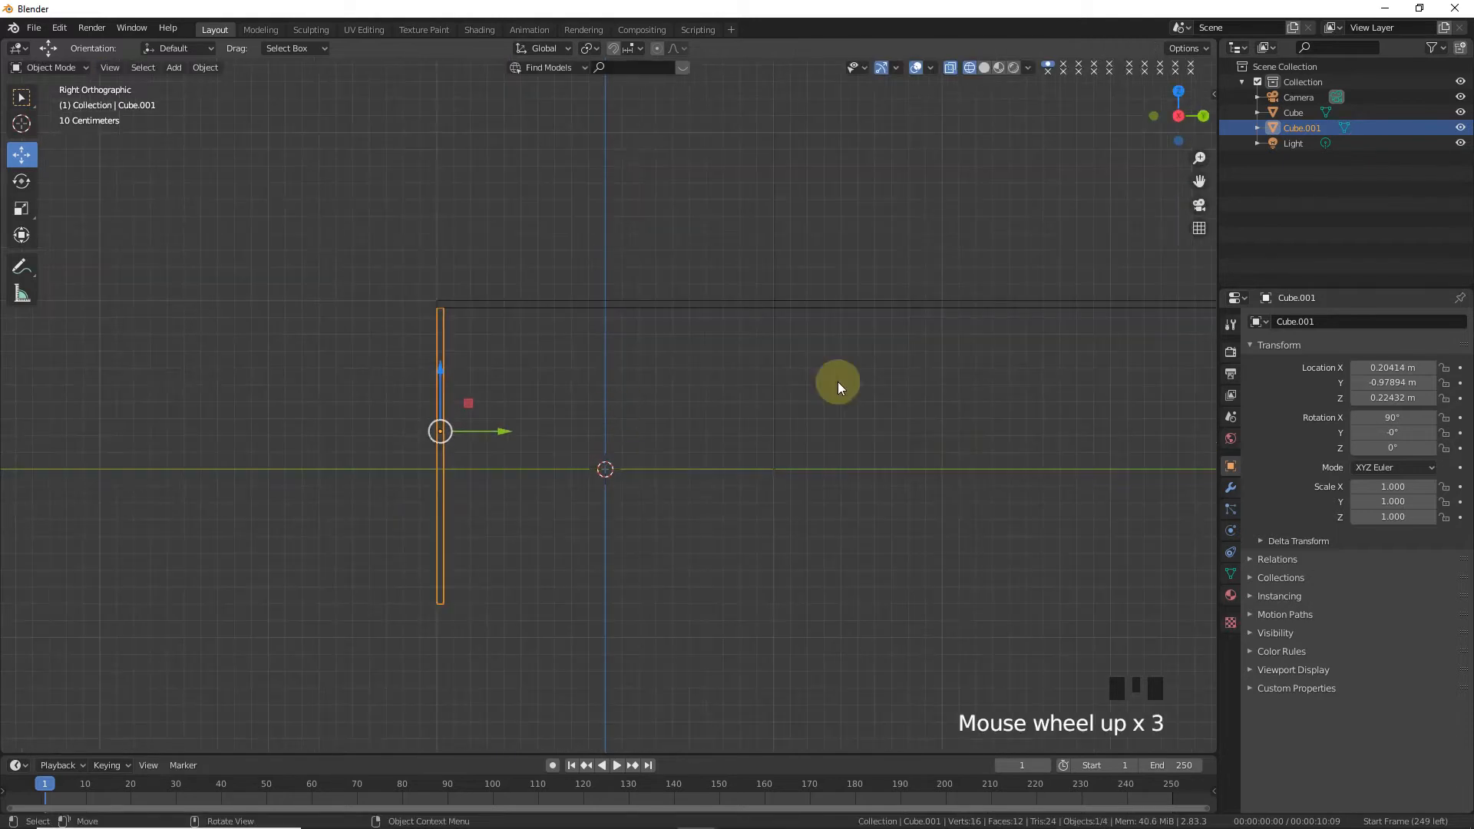
left_click_drag(1195, 185, 168, 142)
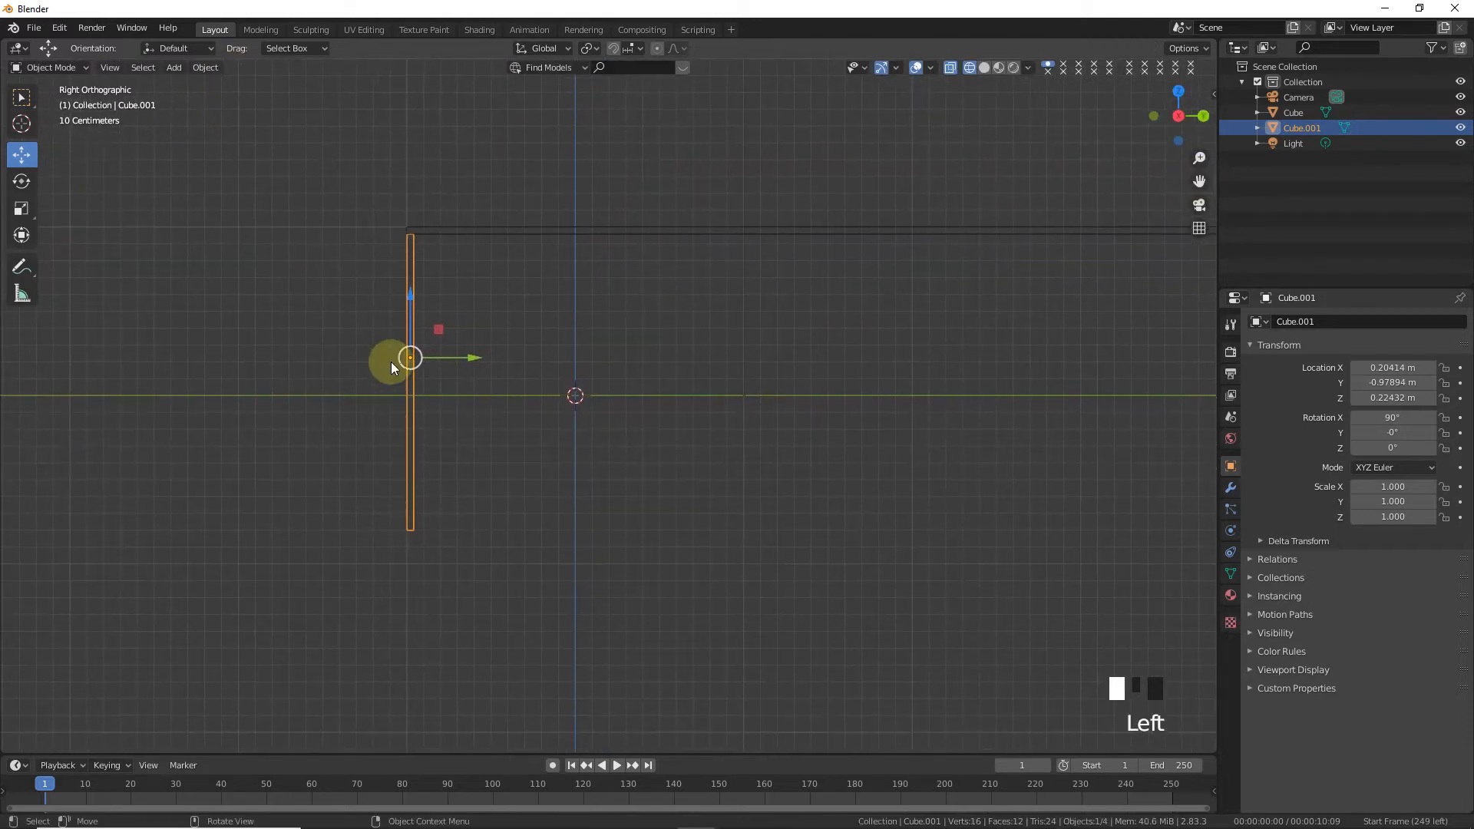
key("shift+d")
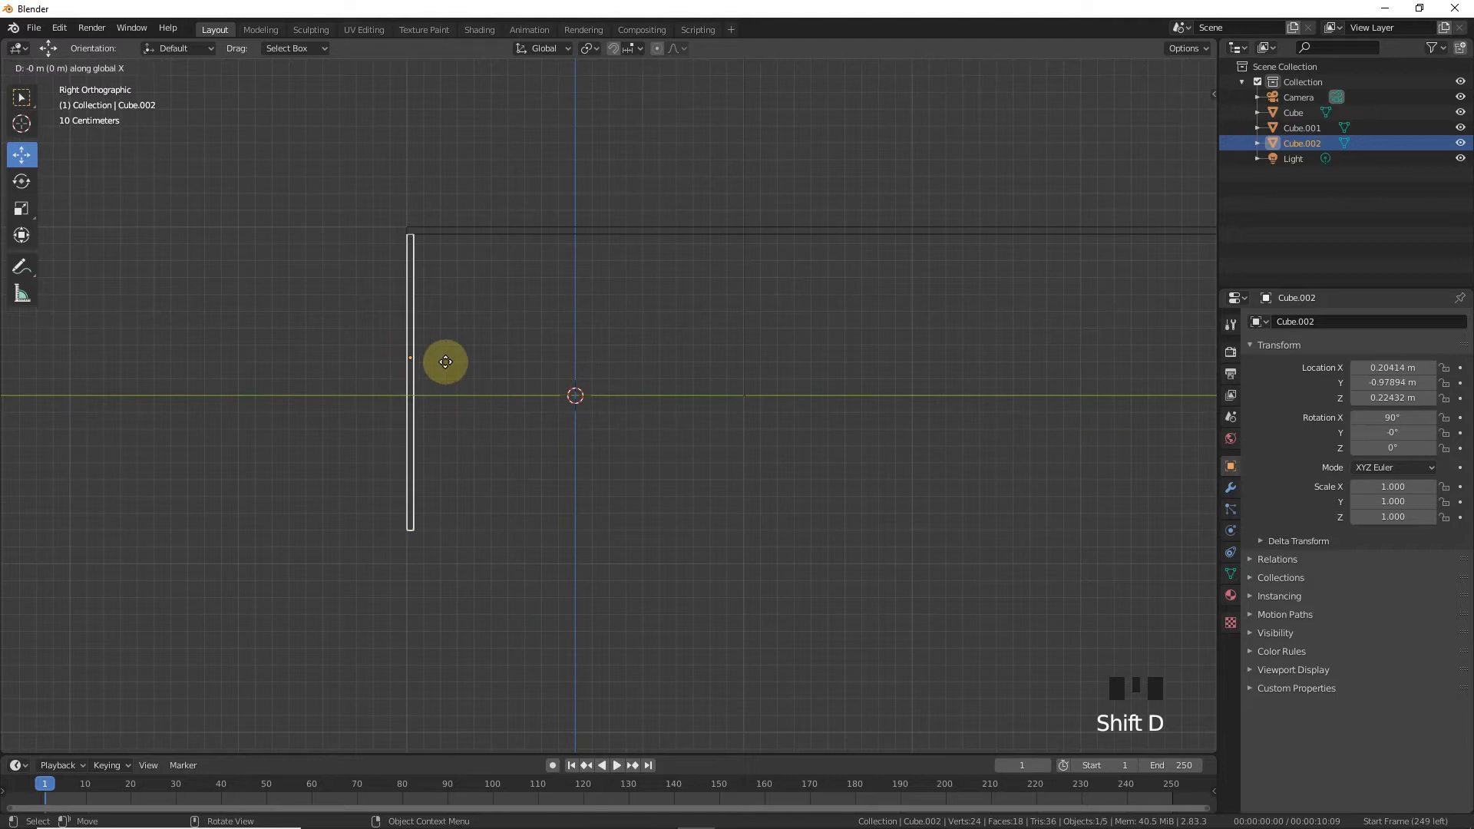
left_click(508, 372)
key("r")
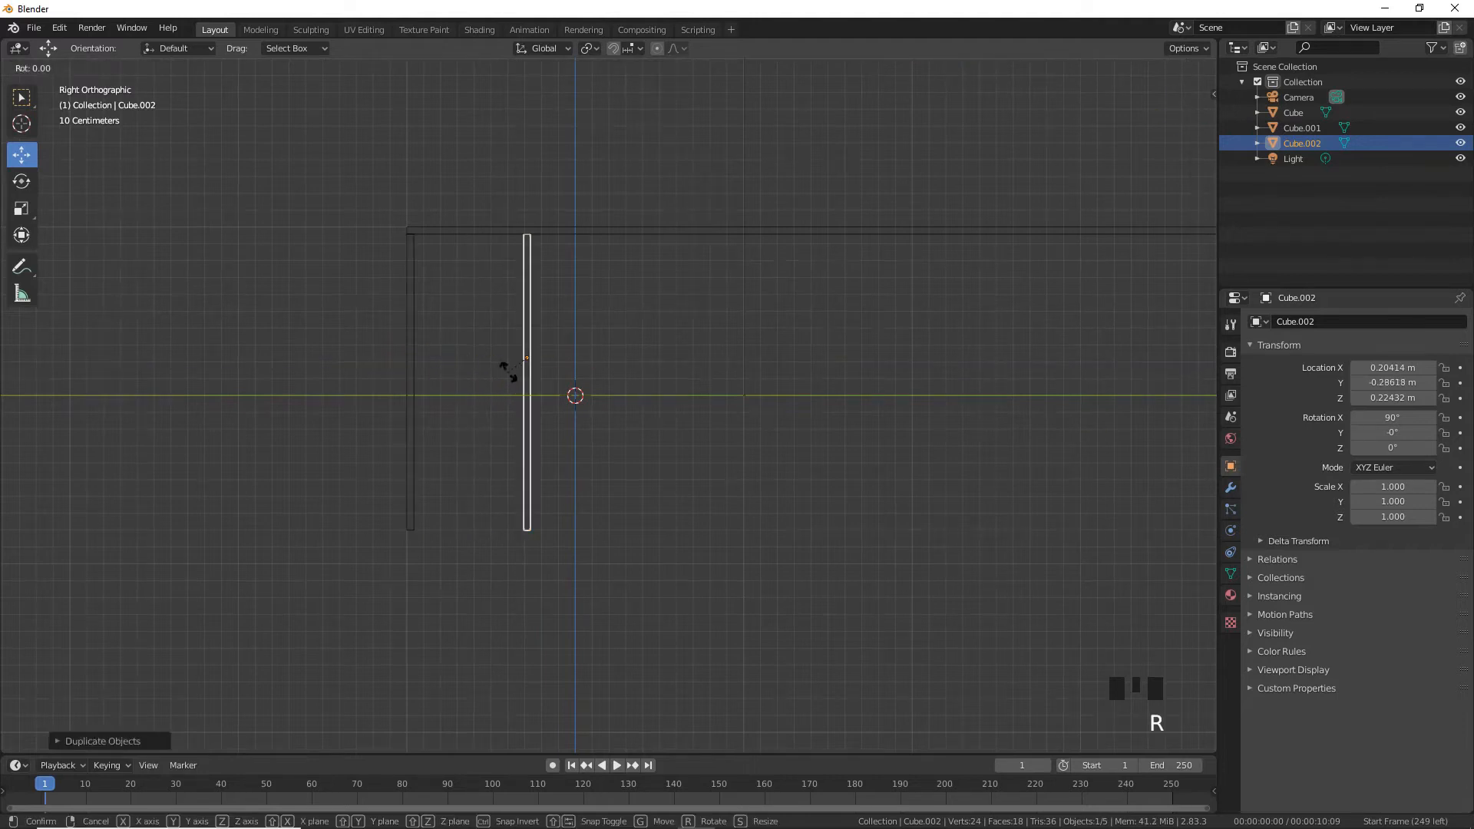
type("x90")
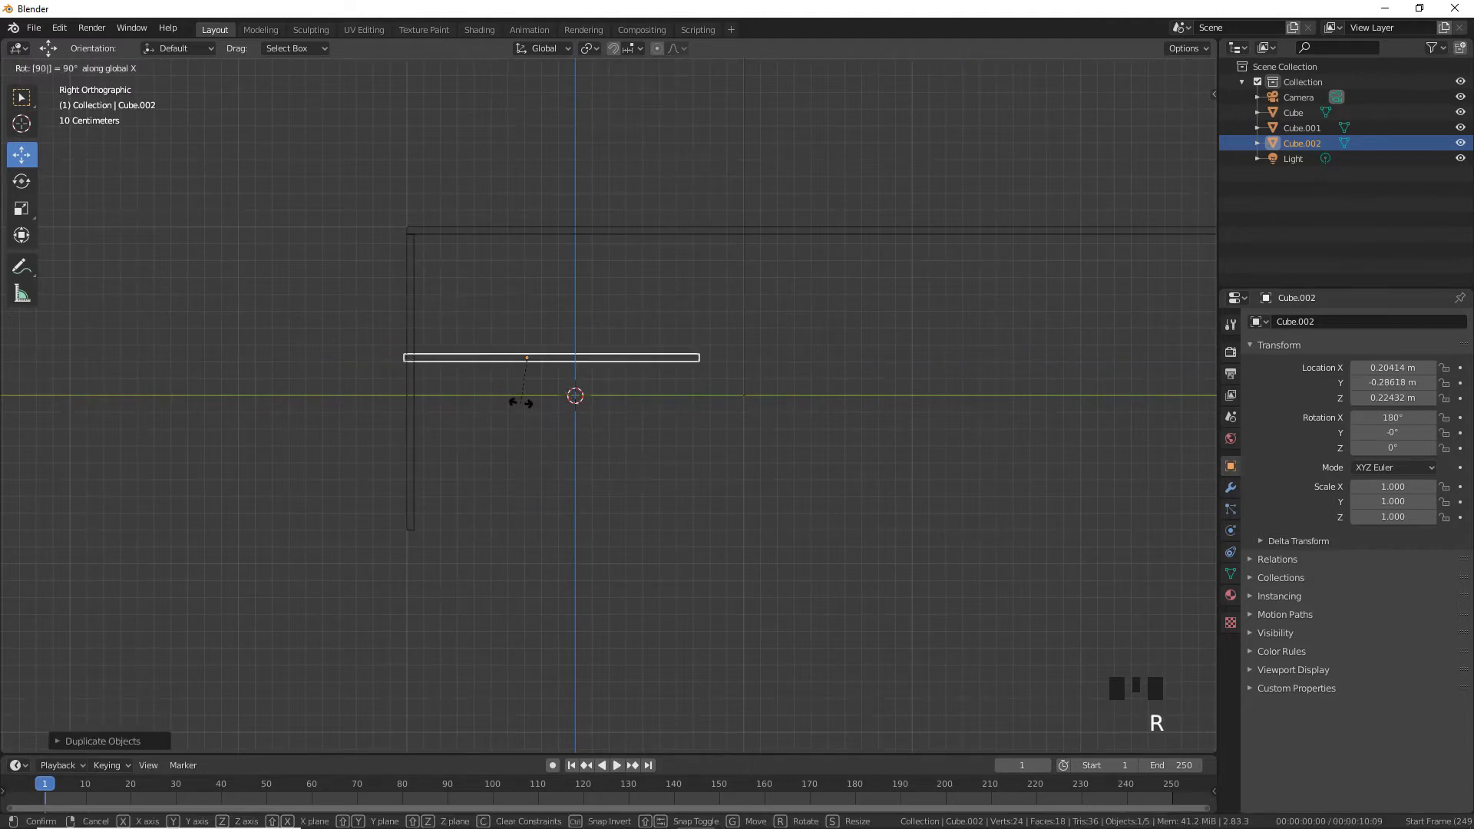
key("Return")
- Lower the horizontal copy to the upright panel's bottom at about Z -0.778 m and butt it against the inner face at Y -0.225 m
left_click_drag(531, 330, 538, 493)
scroll(566, 494, "up", 3)
mouse_move(1199, 181)
left_mouse_down()
mouse_move(1311, 112)
mouse_move(1201, 187)
left_mouse_up()
scroll(730, 389, "up", 5)
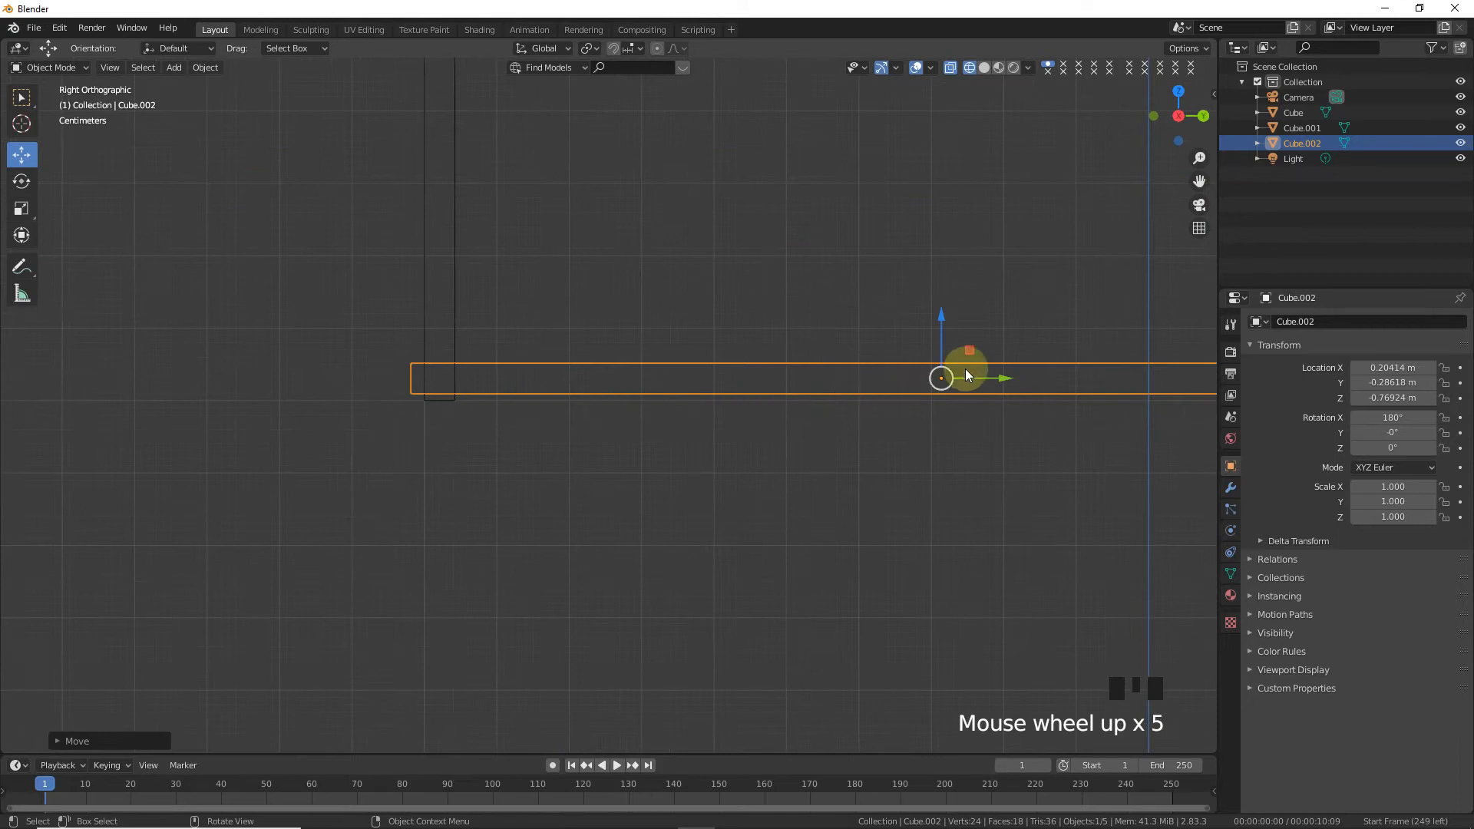
left_click_drag(1001, 375, 1039, 377)
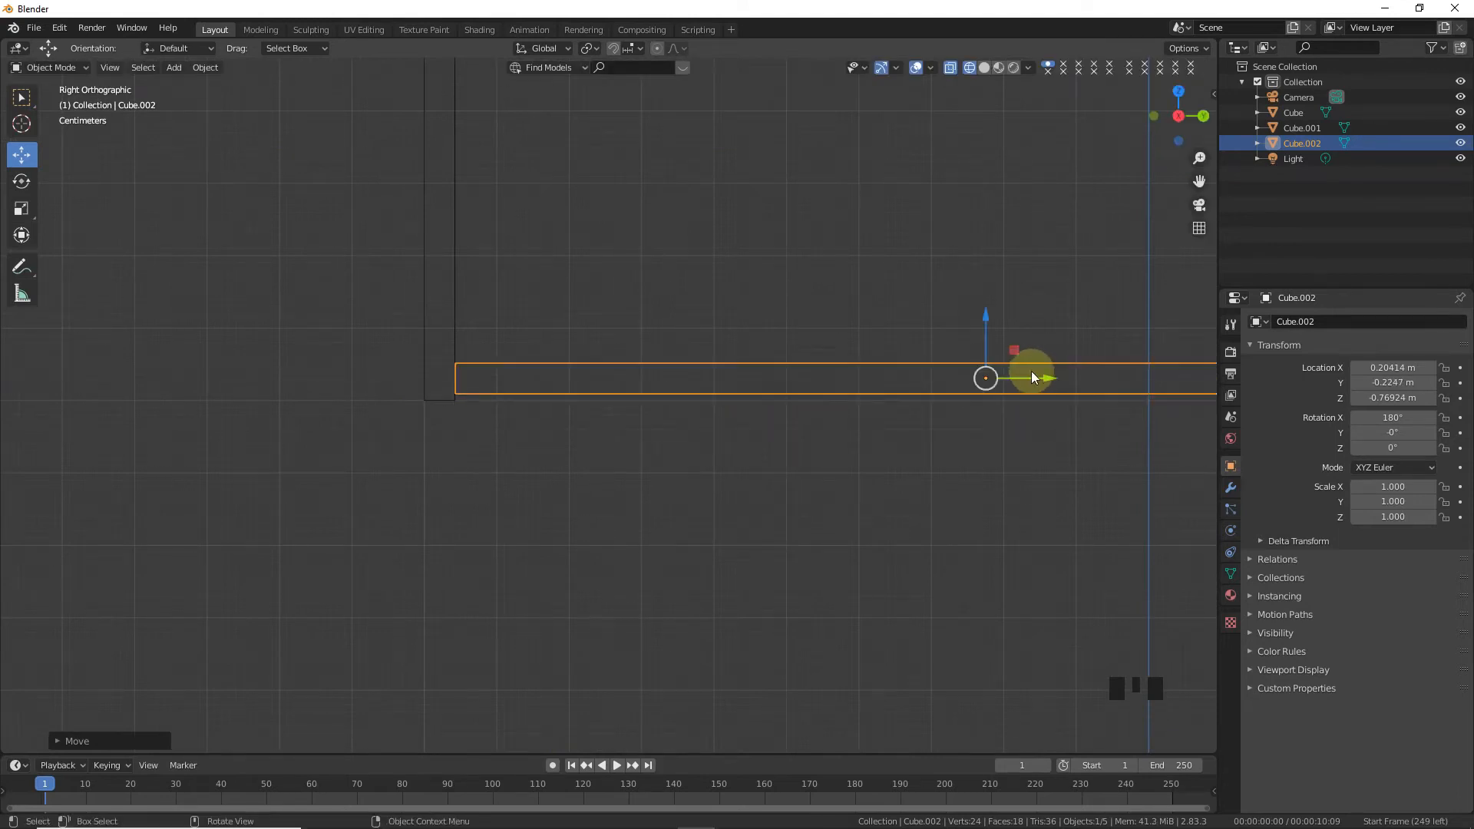
left_click(994, 334)
left_click(982, 362)
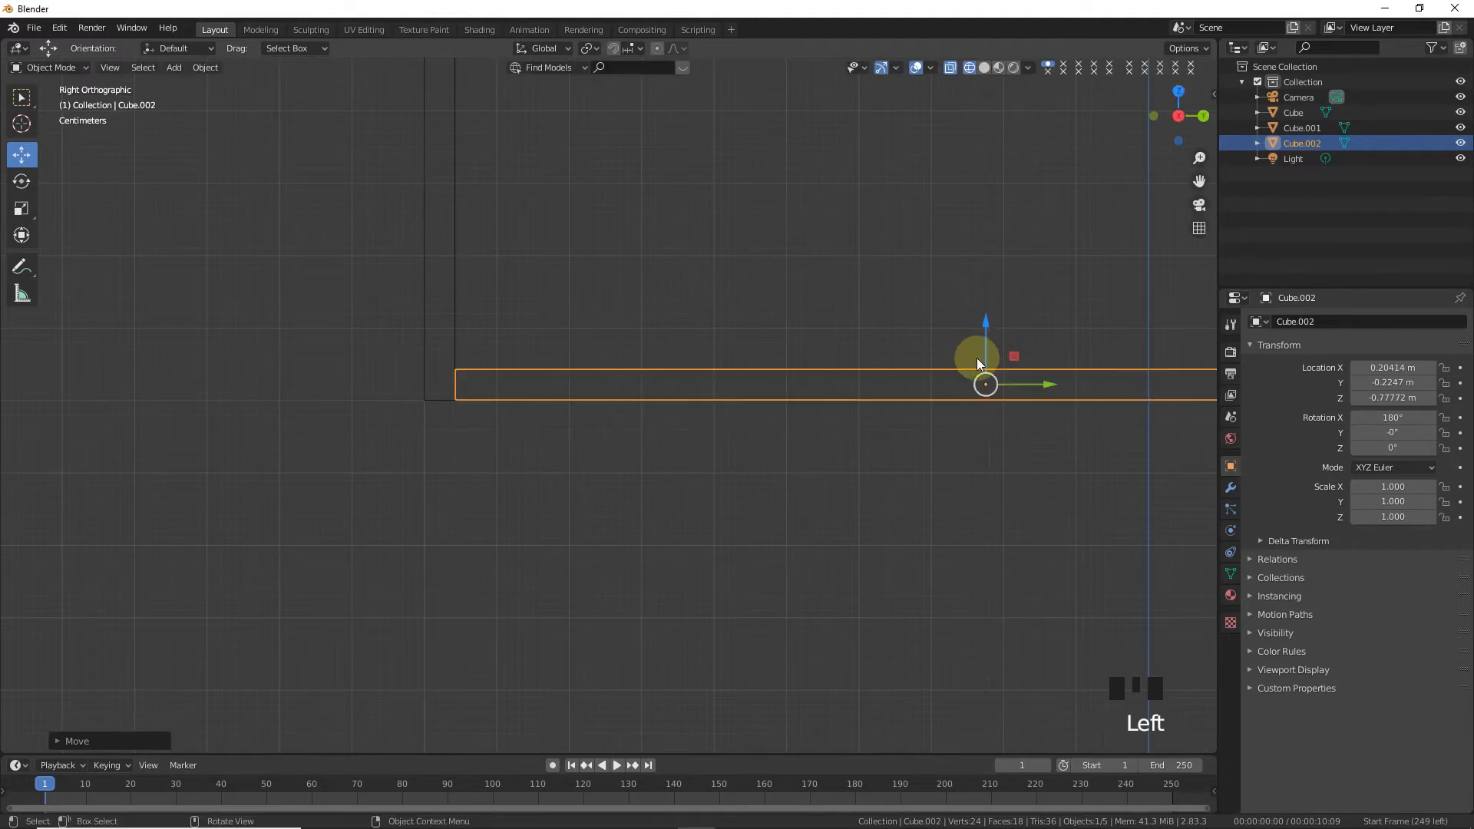
- Duplicate the end upright along Y and place the copy at the bottom panel's other end, at about Y 0.82 m
scroll(1000, 394, "down", 4)
scroll(1000, 394, "down", 1)
left_click_drag(1200, 181, 956, 428)
left_click(298, 211)
key("shift+d")
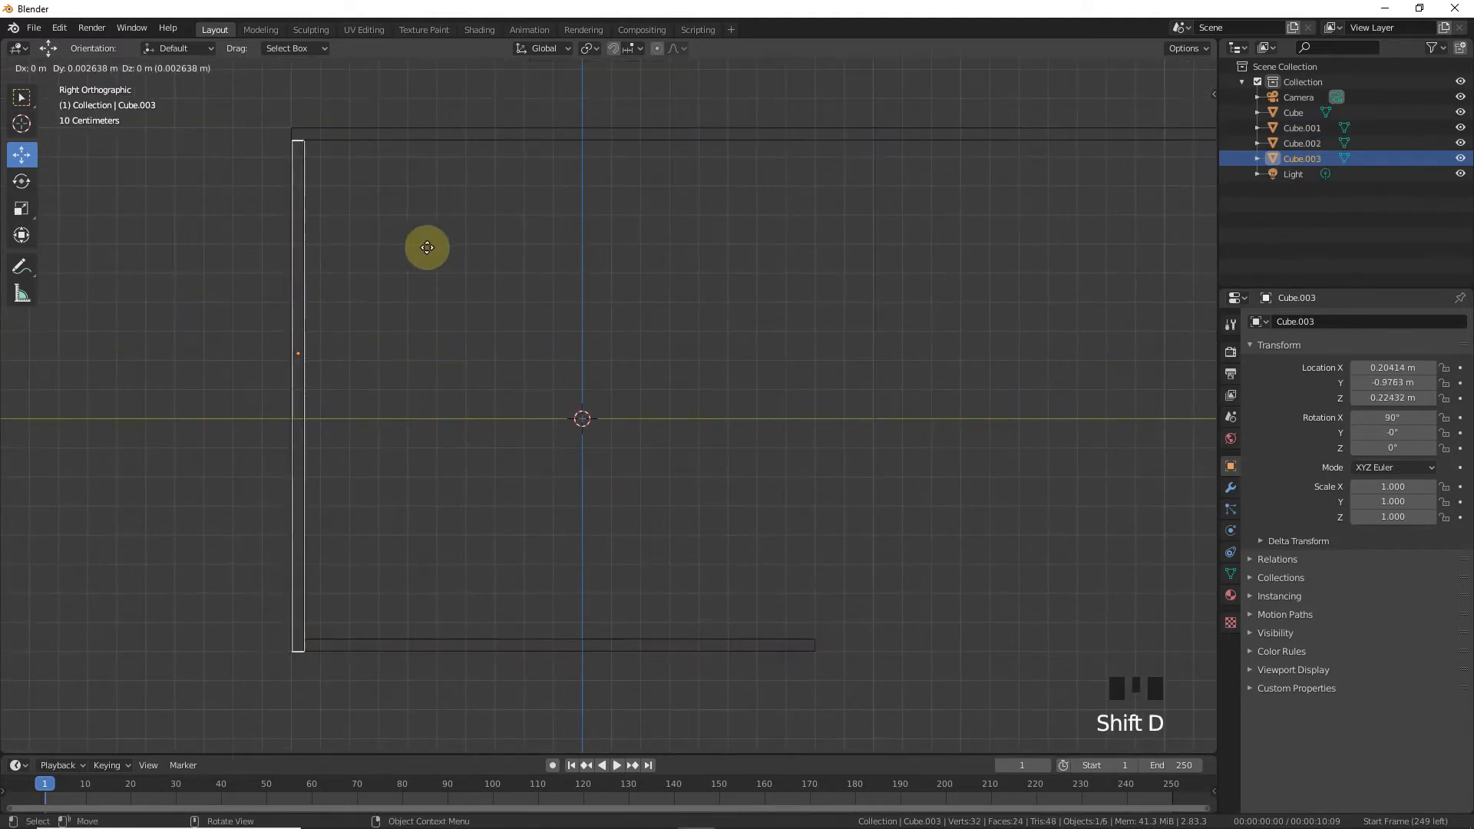
key("y")
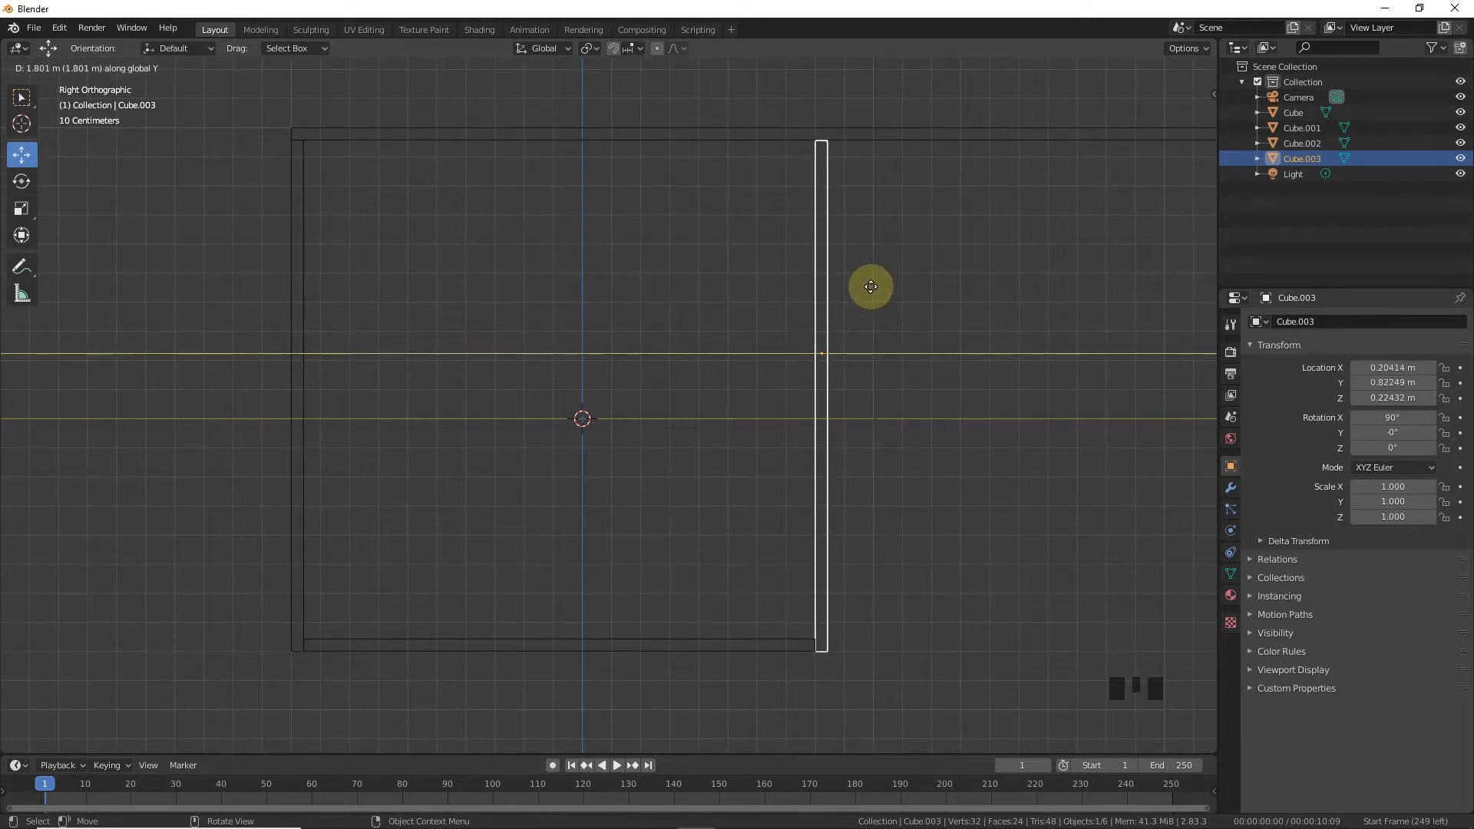
left_click(870, 286)
- Lengthen the top slab by moving its positive-Y end vertices outward along Y to about 4.75 m
scroll(883, 318, "down", 5)
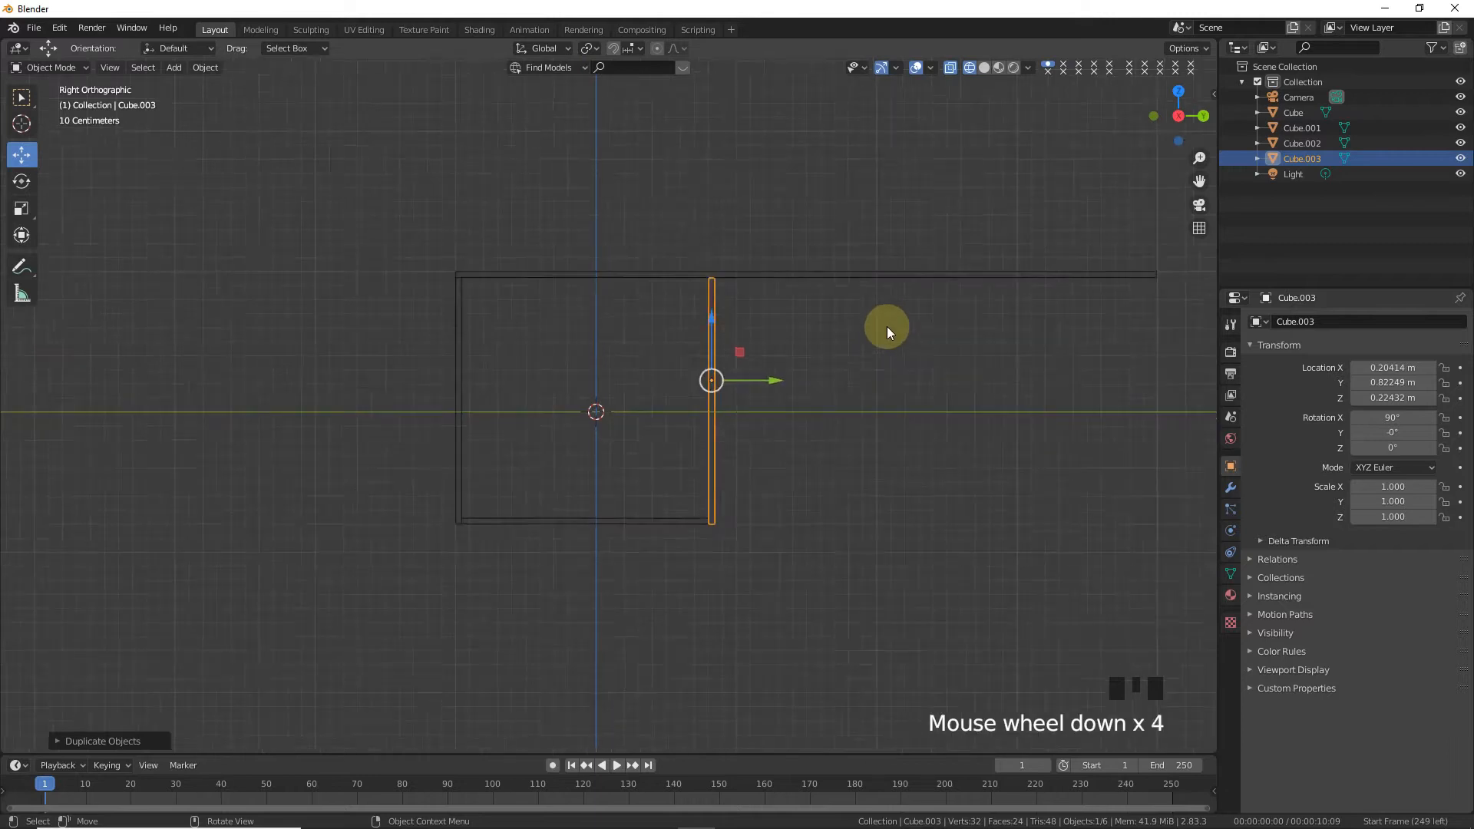
left_click(989, 298)
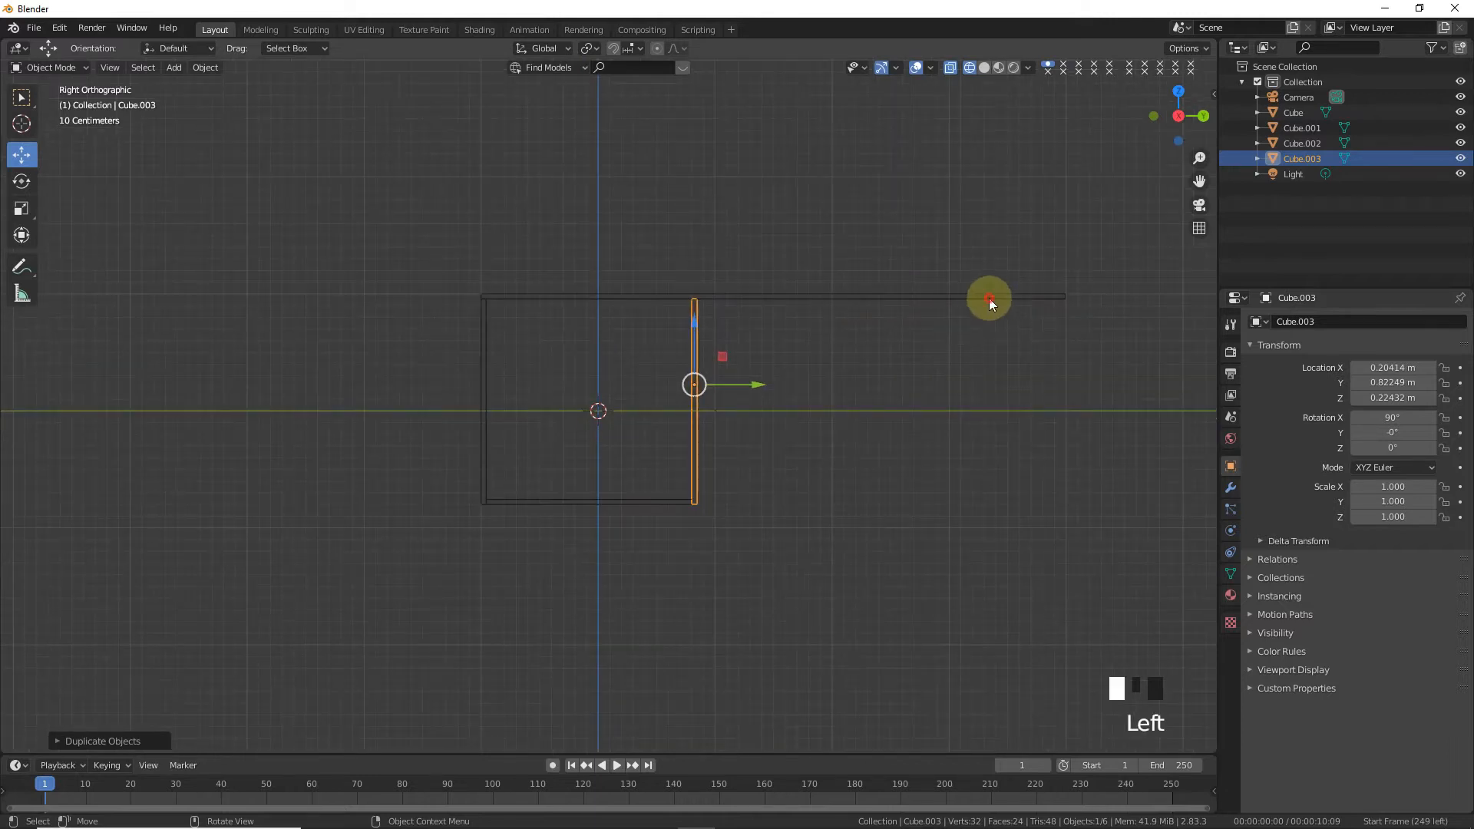
key("Tab")
left_click(1027, 213)
left_click_drag(1028, 214, 1121, 369)
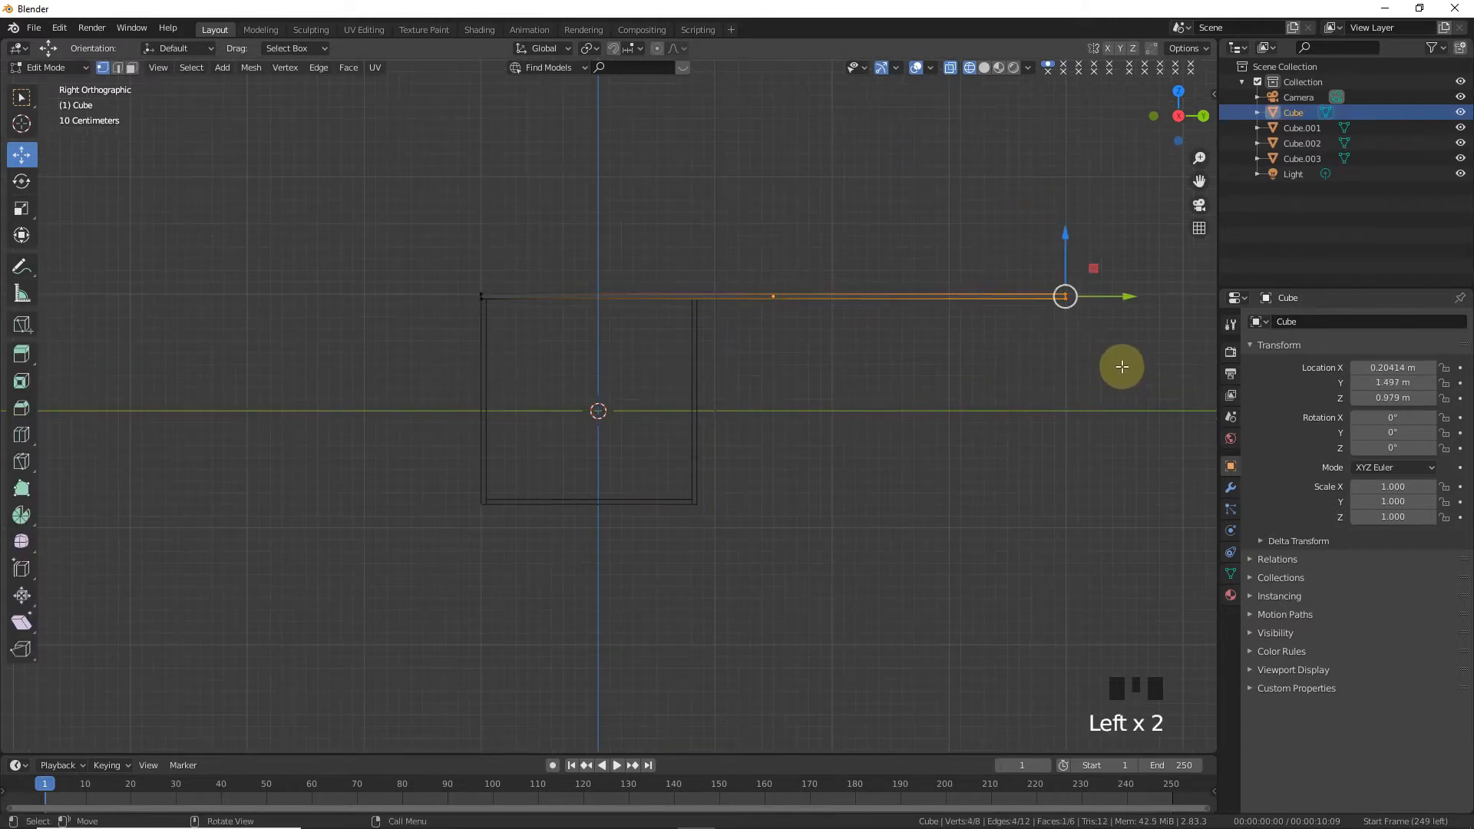
scroll(1031, 320, "down", 3)
left_click_drag(931, 339, 985, 344)
key("Tab")
- Duplicate the lengthened top slab and lower the copy along Z to about 0.10 m as a middle shelf
scroll(824, 394, "up", 5)
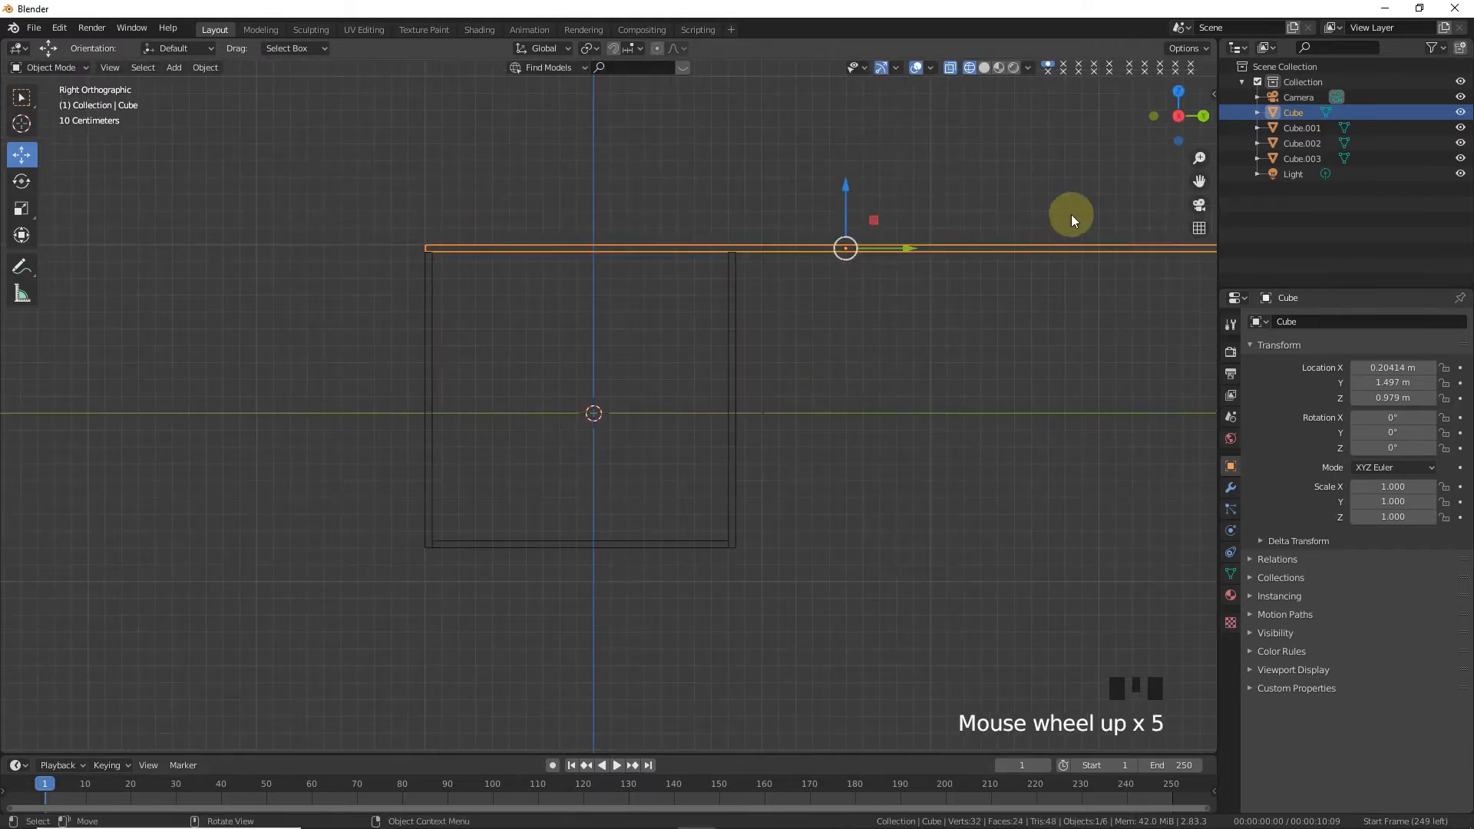
left_click_drag(1198, 183, 485, 362)
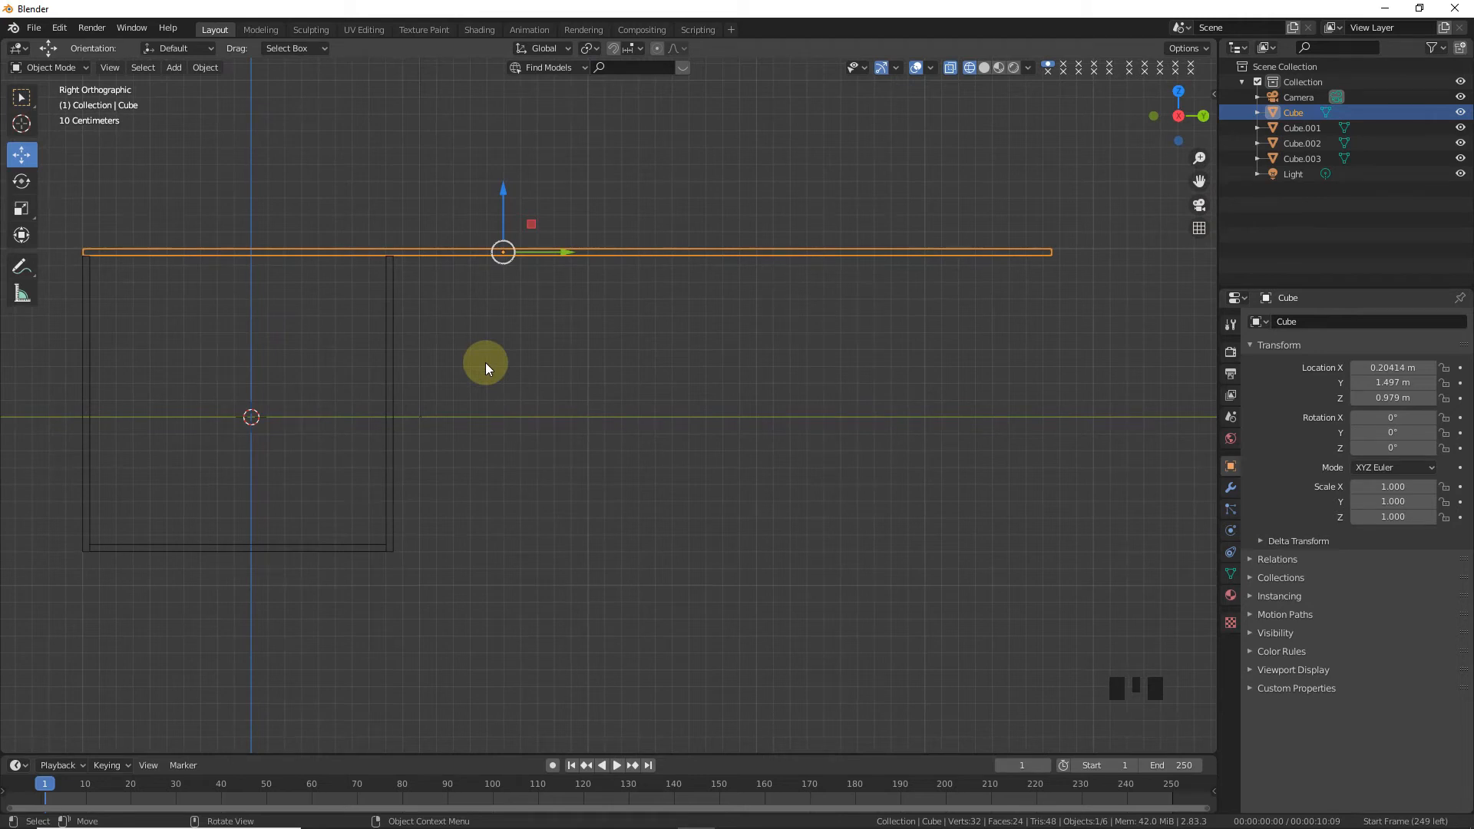
left_click(393, 335)
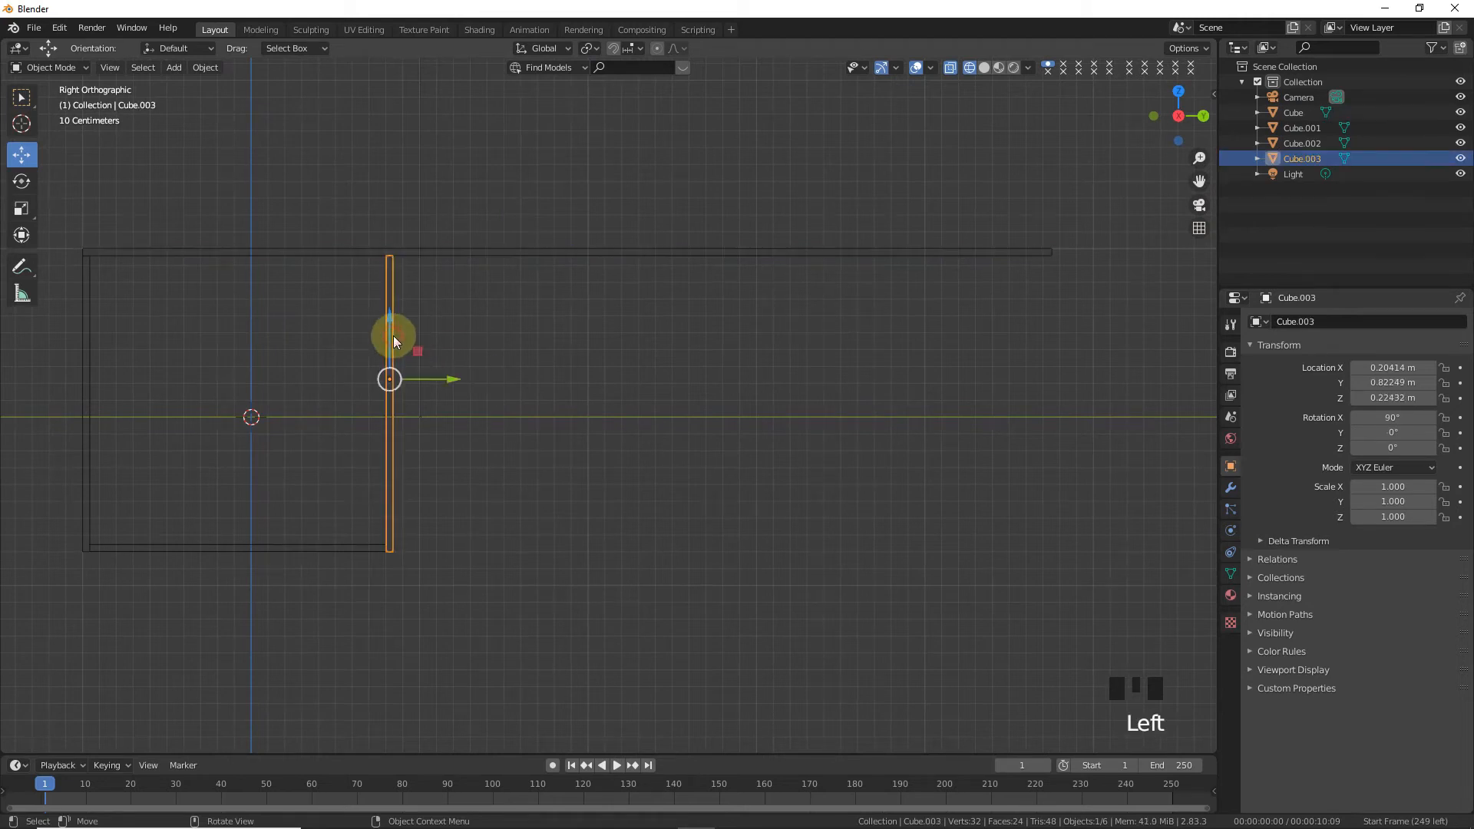
left_click(514, 251)
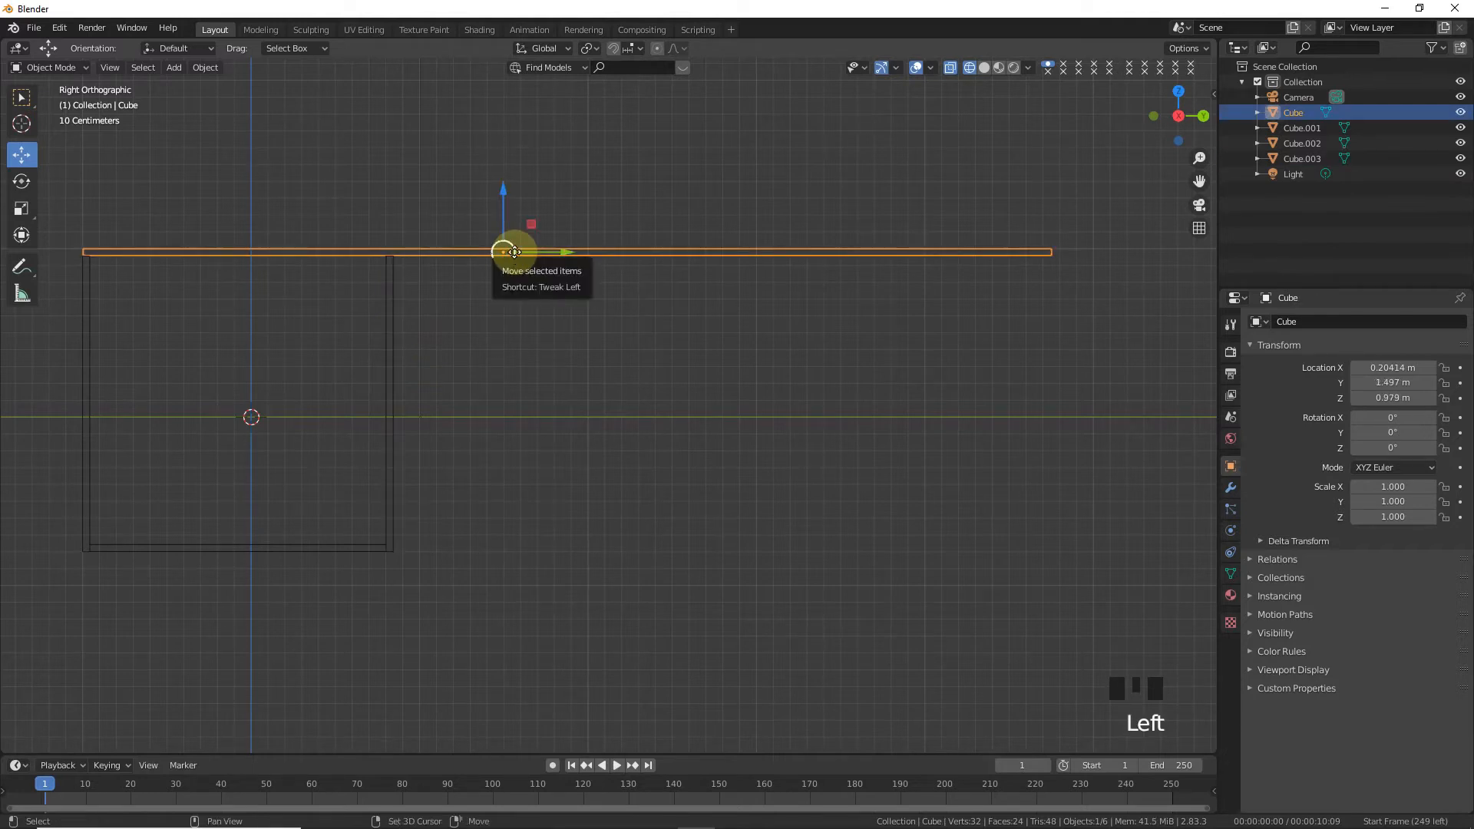
key("shift+d")
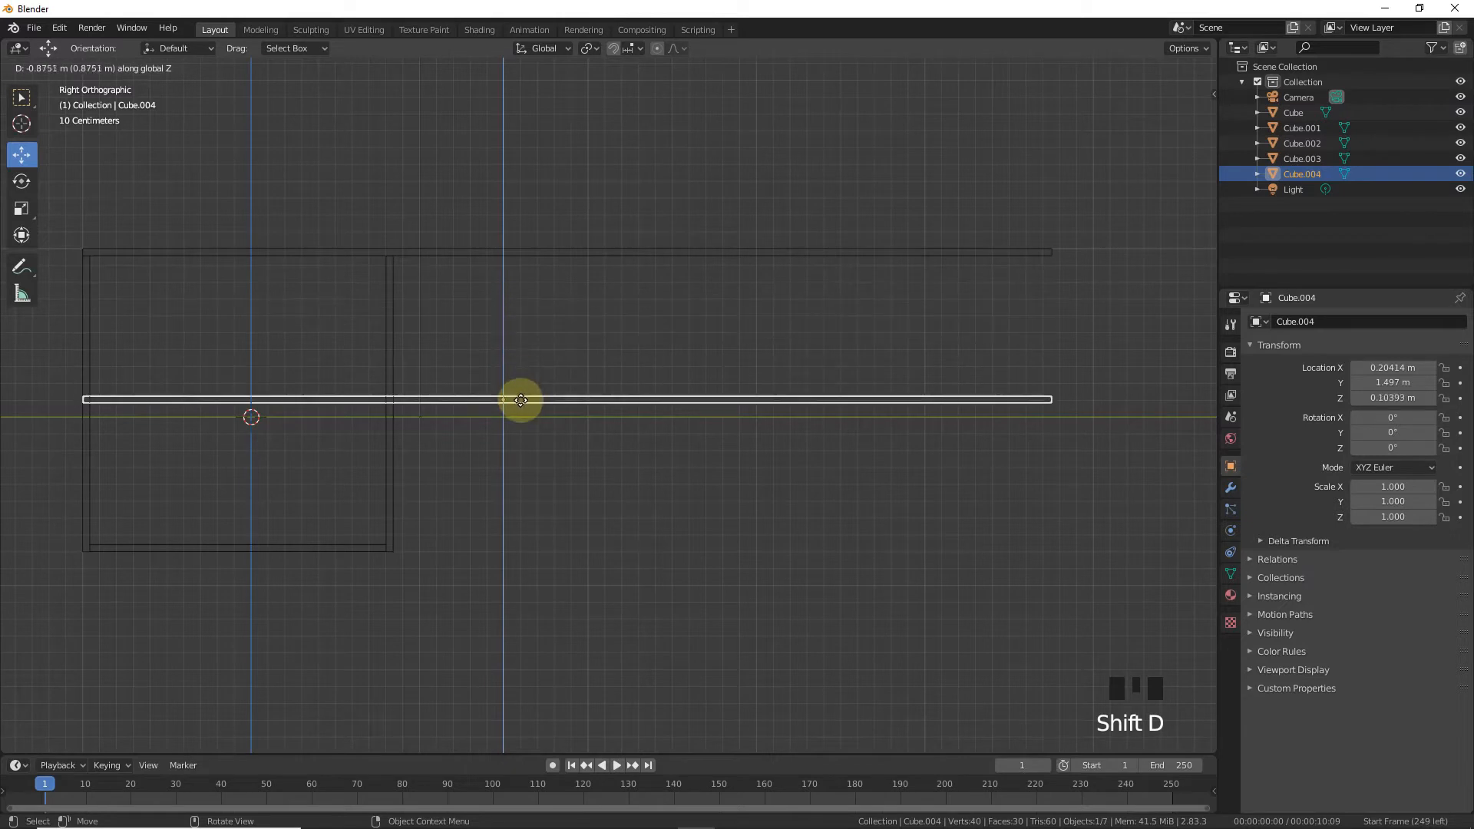
left_click(521, 400)
- Duplicate the inner upright along Y and set the copy flush with the top slab's far end, at about Y 4.73 m
left_click(396, 327)
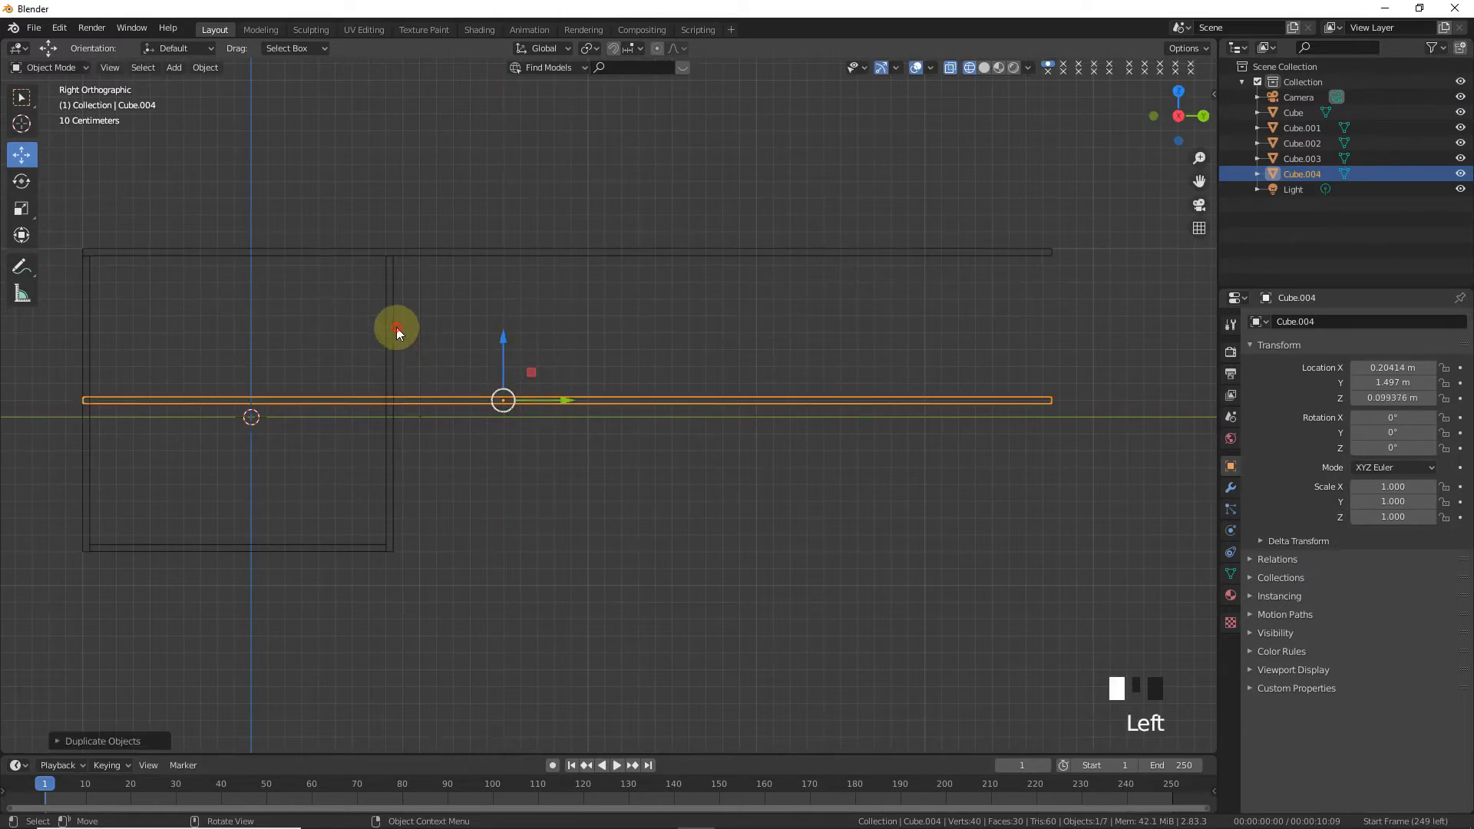
key("shift+d")
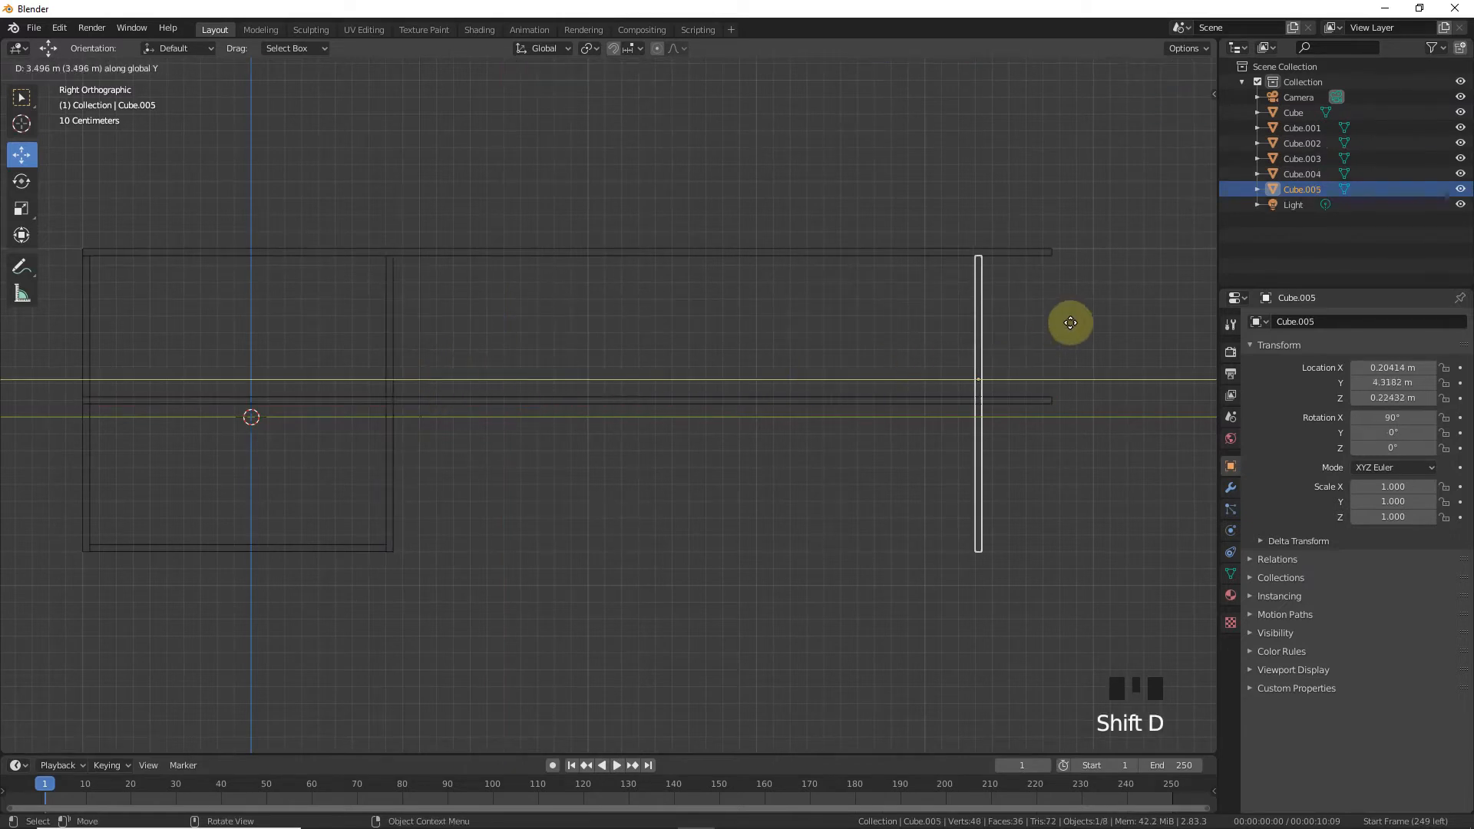
left_click(1098, 322)
left_click_drag(1198, 181, 858, 226)
scroll(764, 401, "up", 5)
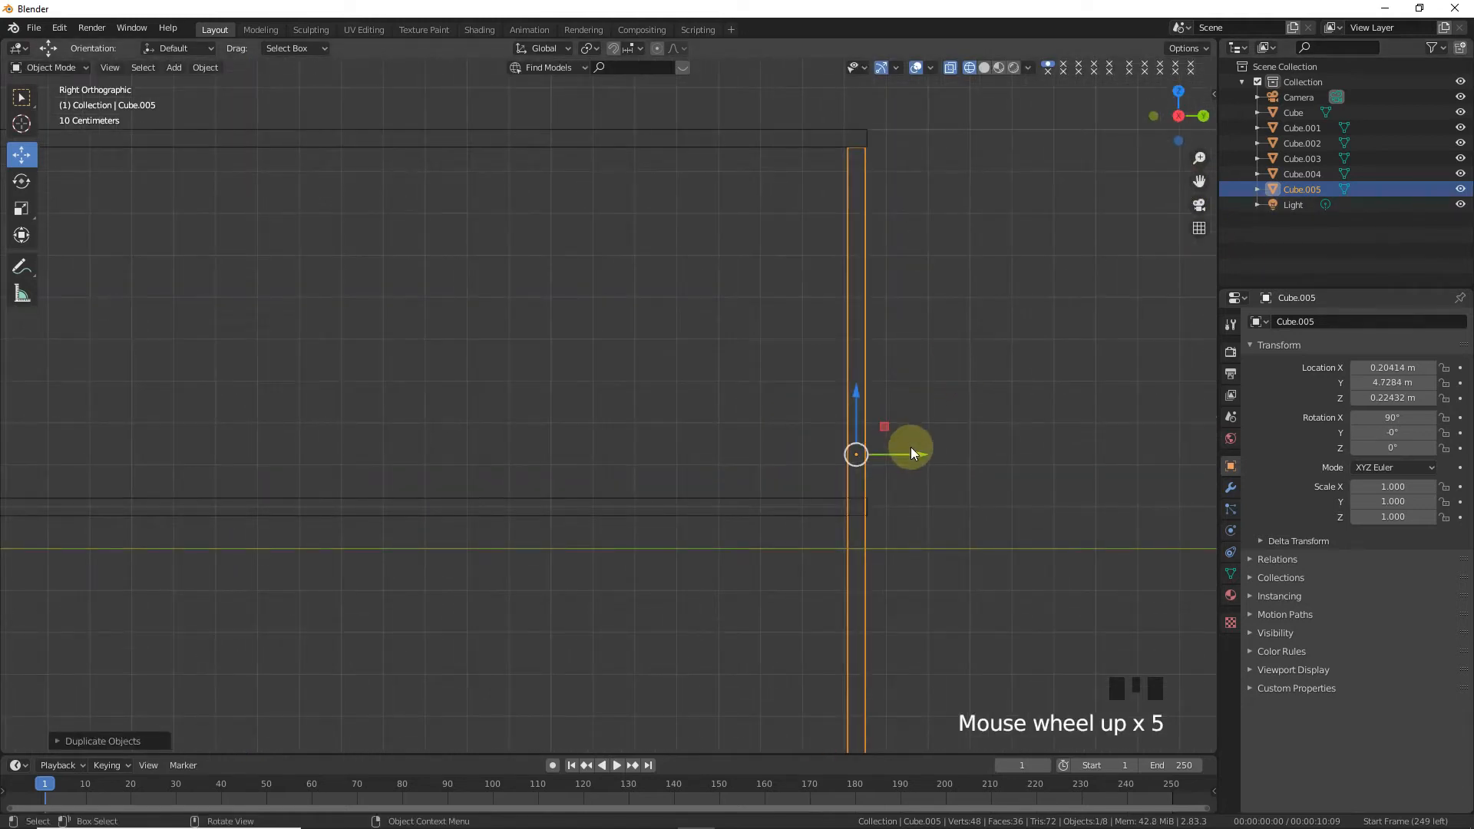
left_click(912, 451)
- Shorten the middle shelf by moving its negative-Y end vertices about 1.84 m along Y to the inner upright
left_click(775, 502)
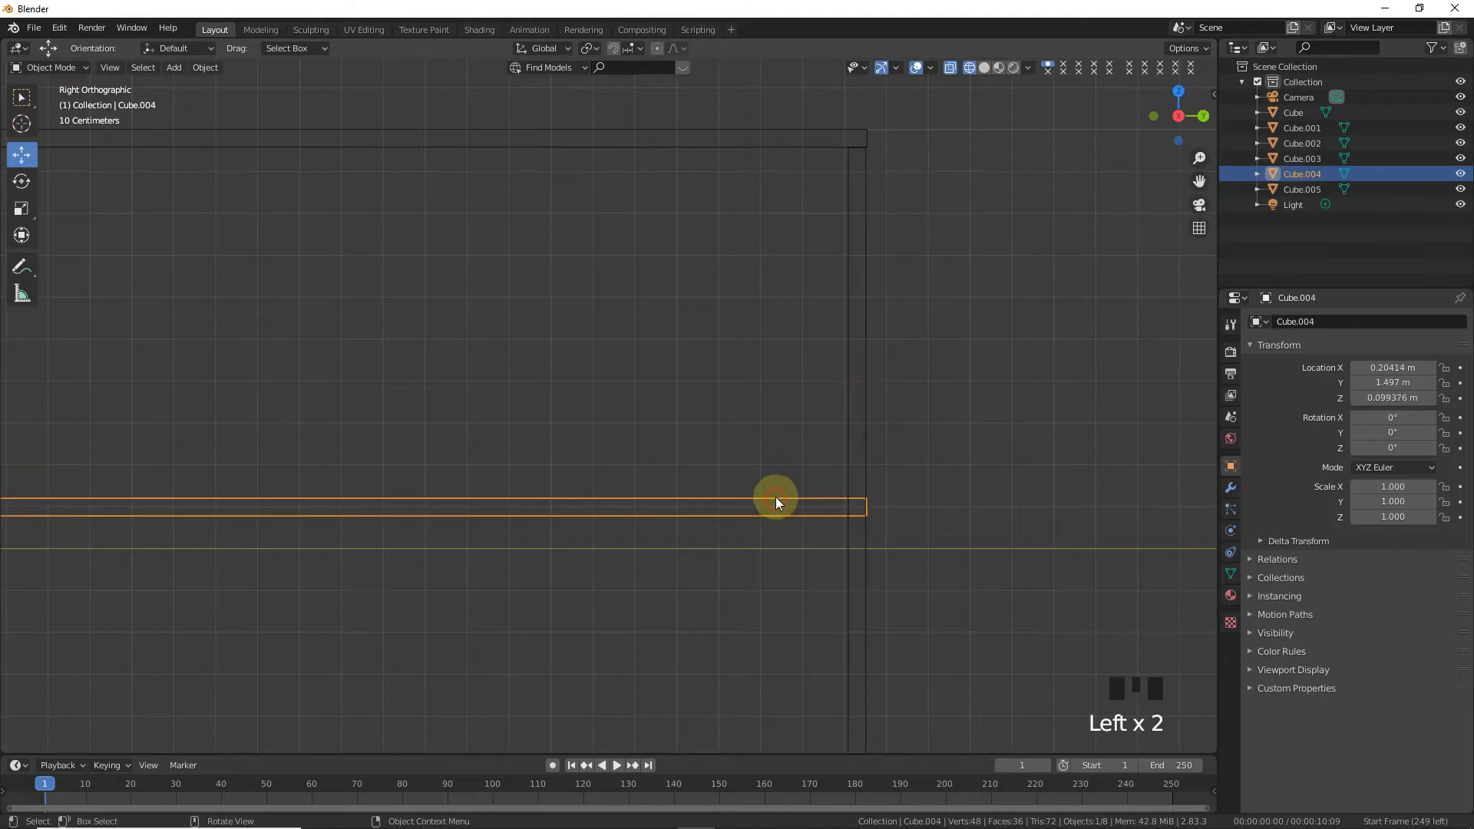
scroll(775, 502, "down", 4)
mouse_move(1198, 181)
left_mouse_down()
mouse_move(1471, 165)
mouse_move(1195, 182)
left_mouse_up()
scroll(655, 372, "down", 2)
key("Tab")
left_click_drag(81, 366, 247, 525)
left_click_drag(201, 421, 471, 427)
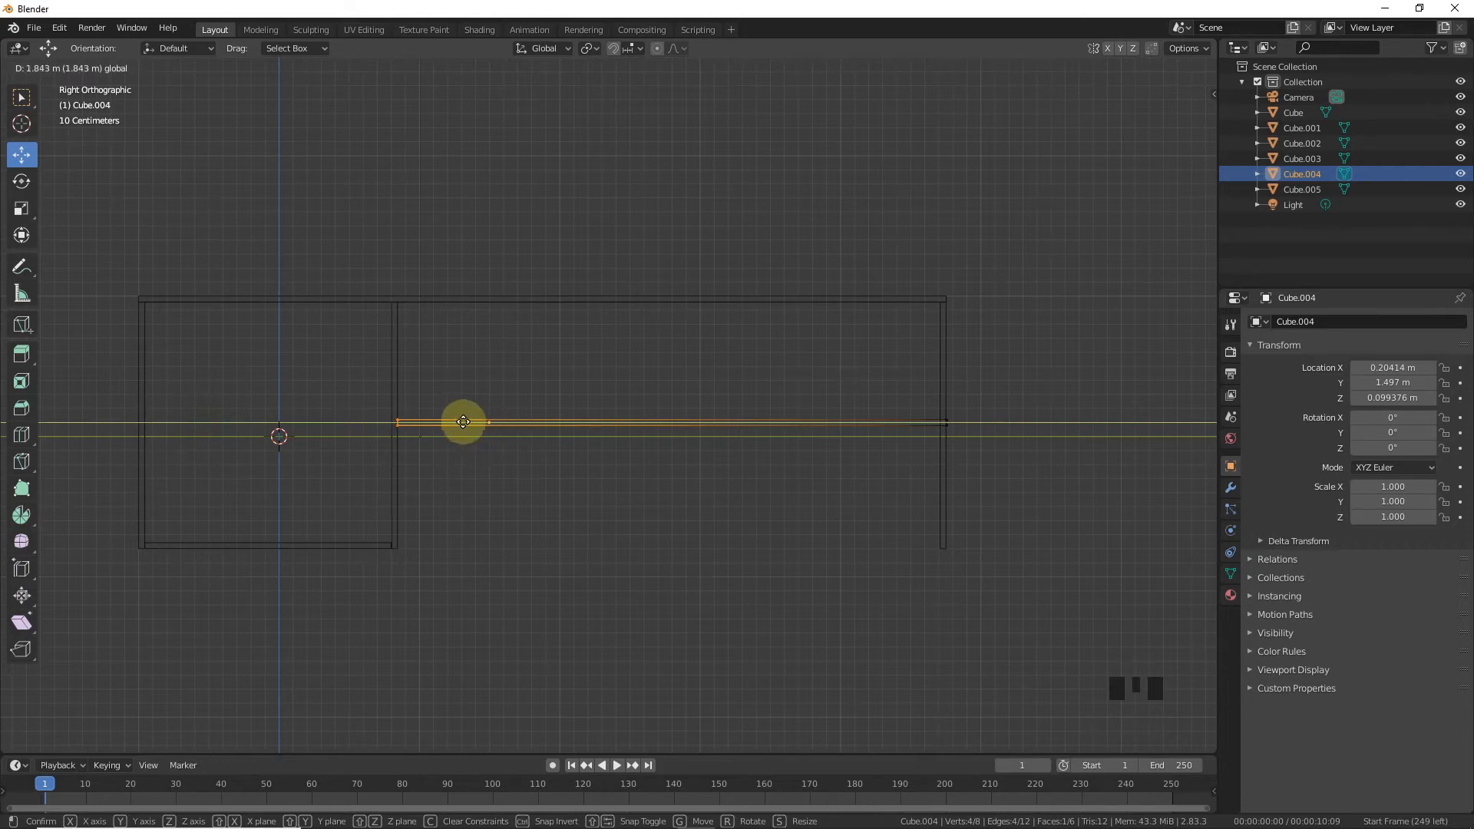
left_click_drag(463, 422, 463, 422)
key("Tab")
- Add two evenly spaced lengthwise loop cuts to the middle shelf without sliding them
key("KP_7")
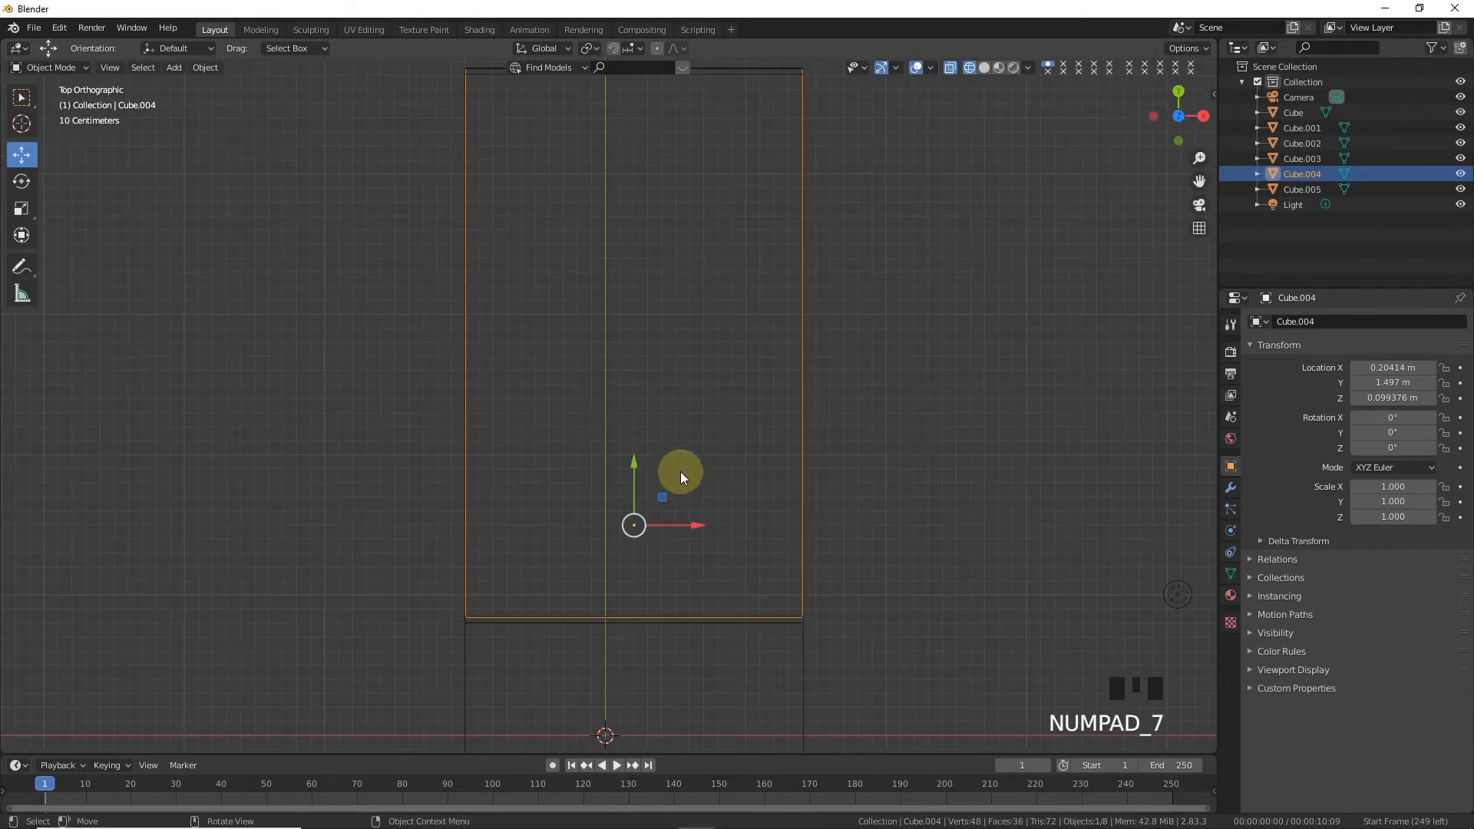
left_click(984, 68)
mouse_move(1179, 115)
left_mouse_down()
mouse_move(1037, 23)
mouse_move(1071, 4)
mouse_move(1036, 16)
mouse_move(1017, 48)
mouse_move(1045, 22)
left_mouse_up()
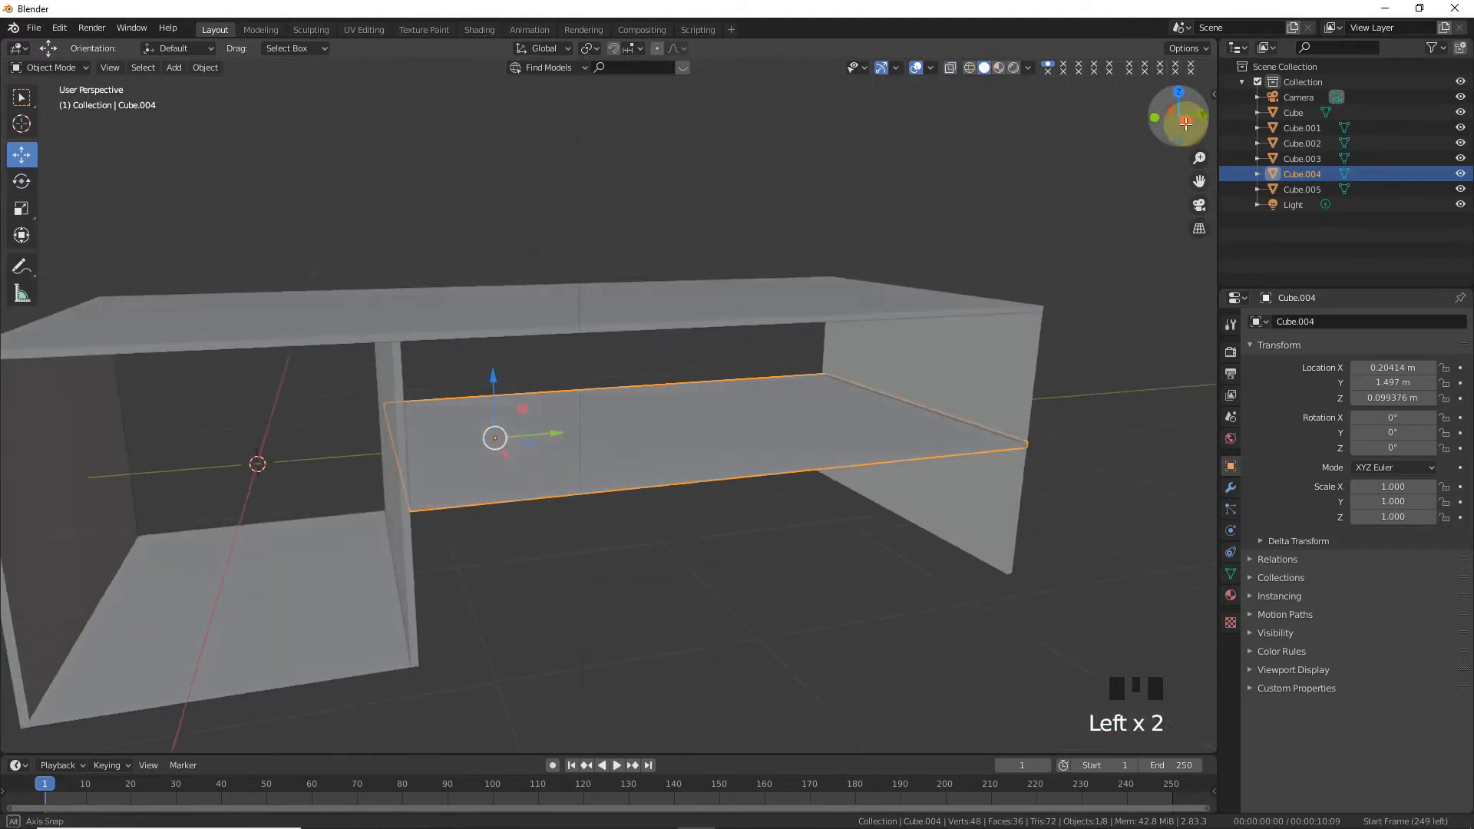
scroll(800, 407, "up", 2)
key("Tab")
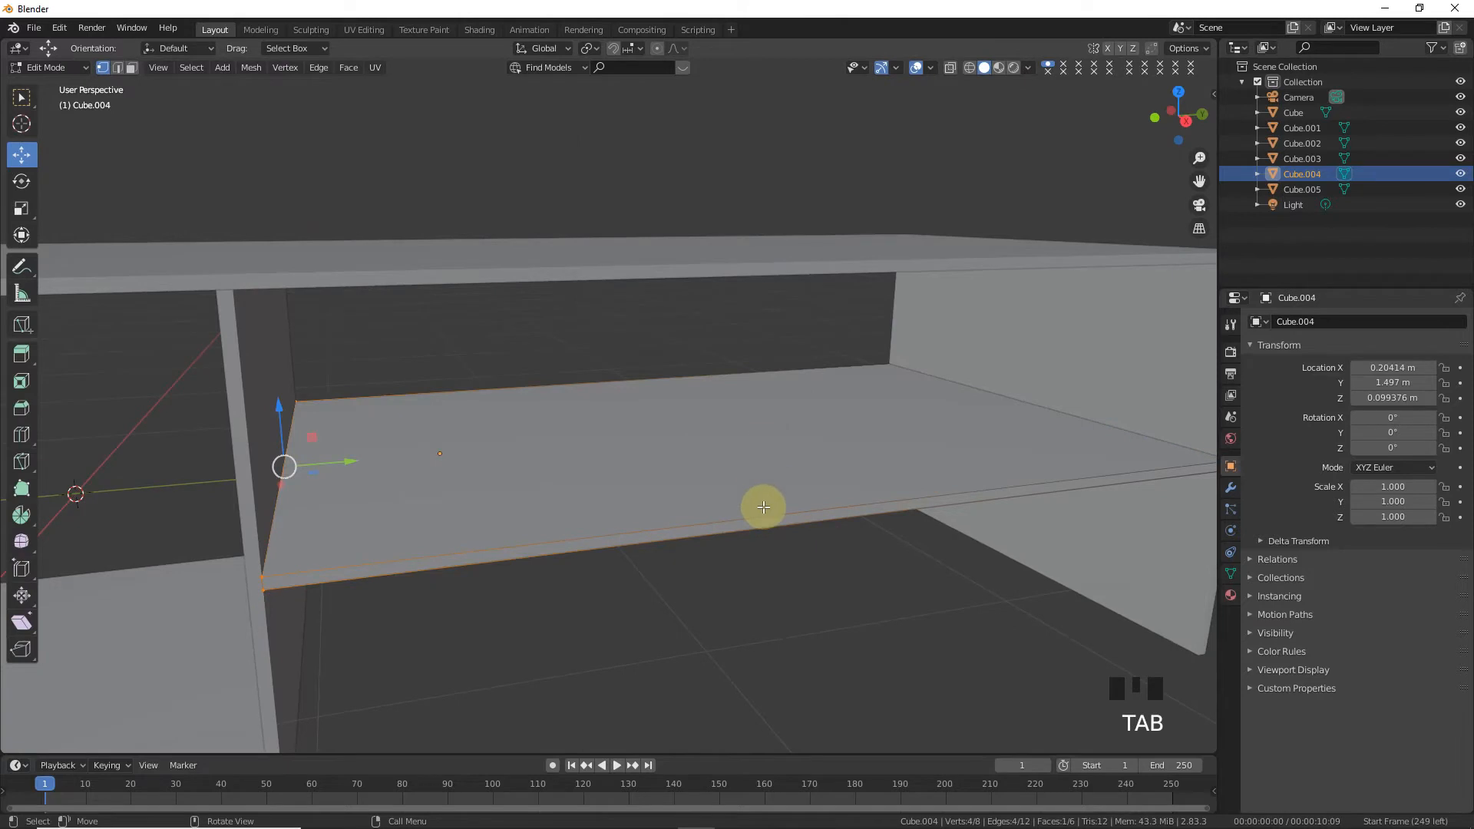
key("ctrl+r")
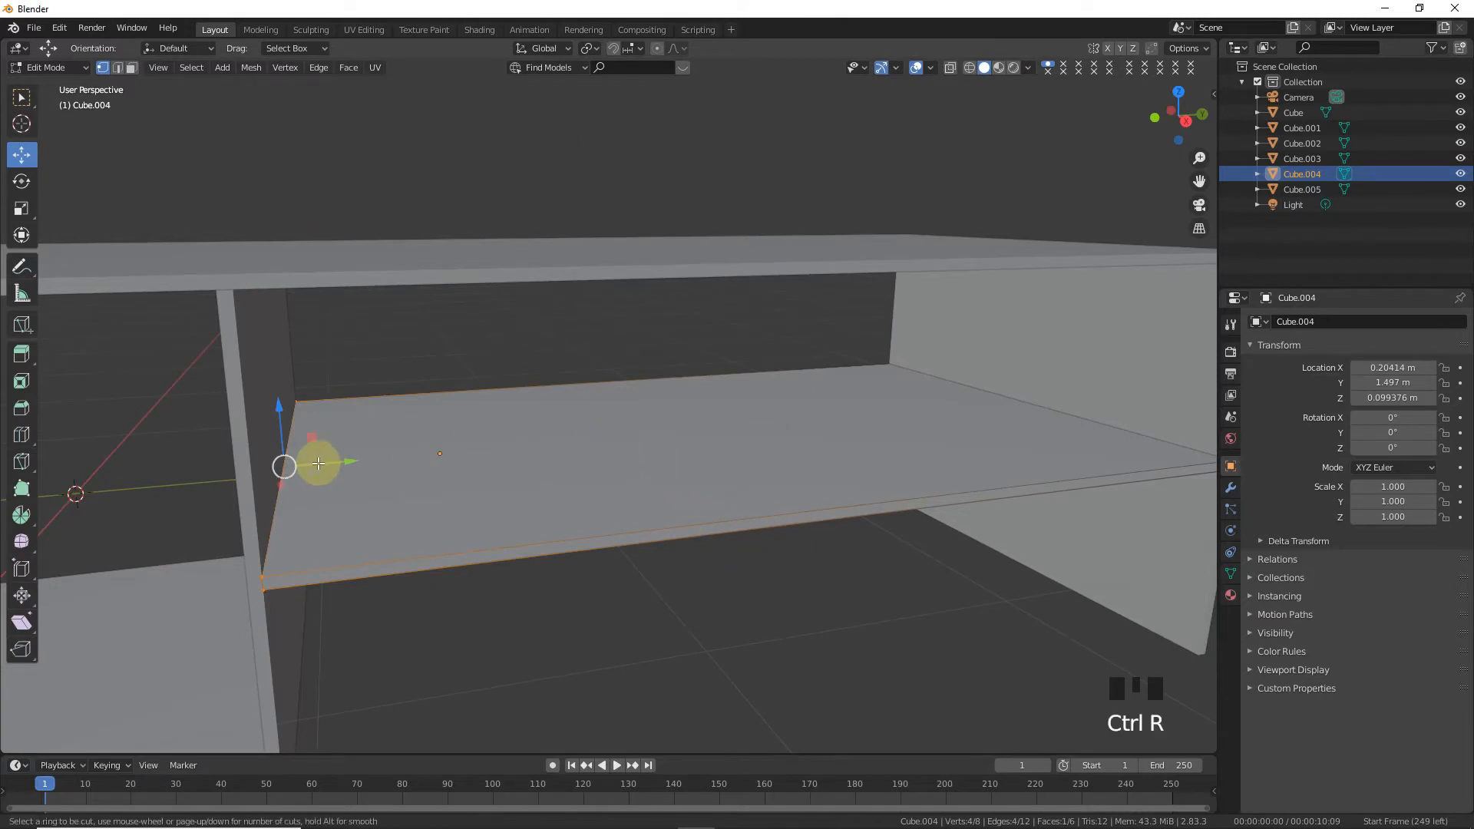
scroll(317, 466, "up", 1)
left_click(318, 463)
right_click(319, 461)
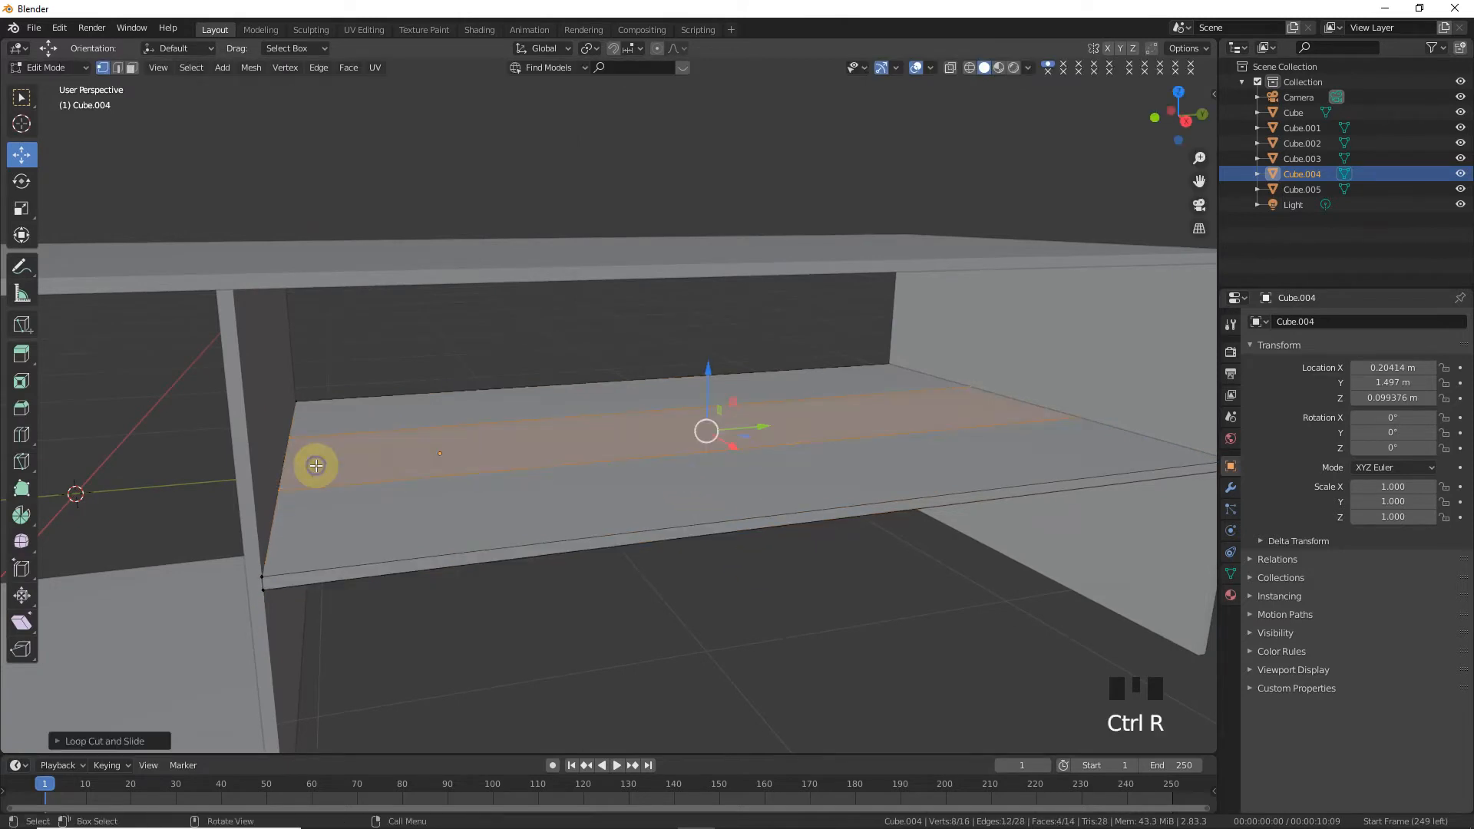
- Scale the two loop cuts together along X until they enclose a narrow central strip about one panel thickness wide
key("s")
key("x")
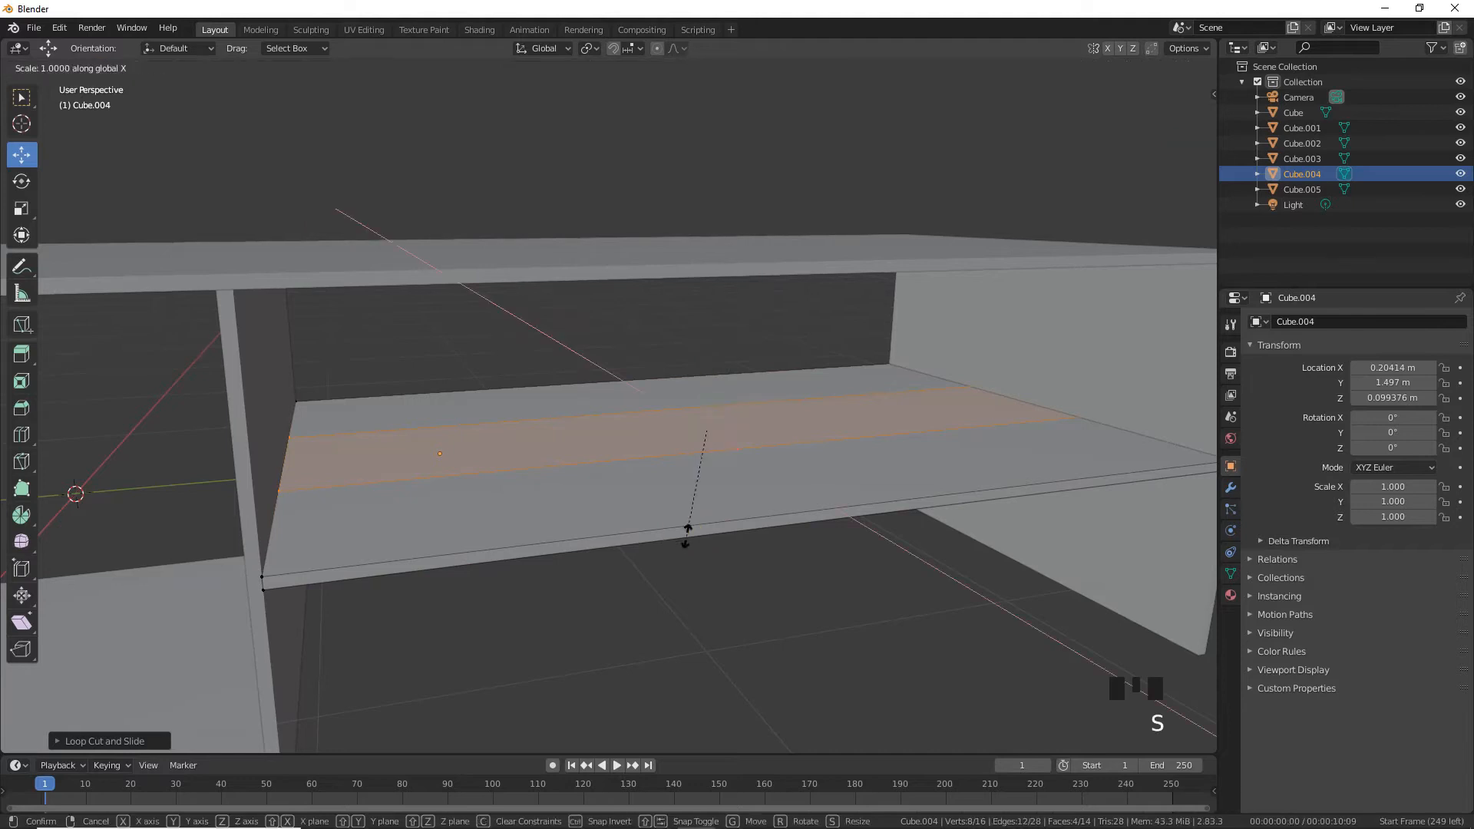
left_click(724, 441)
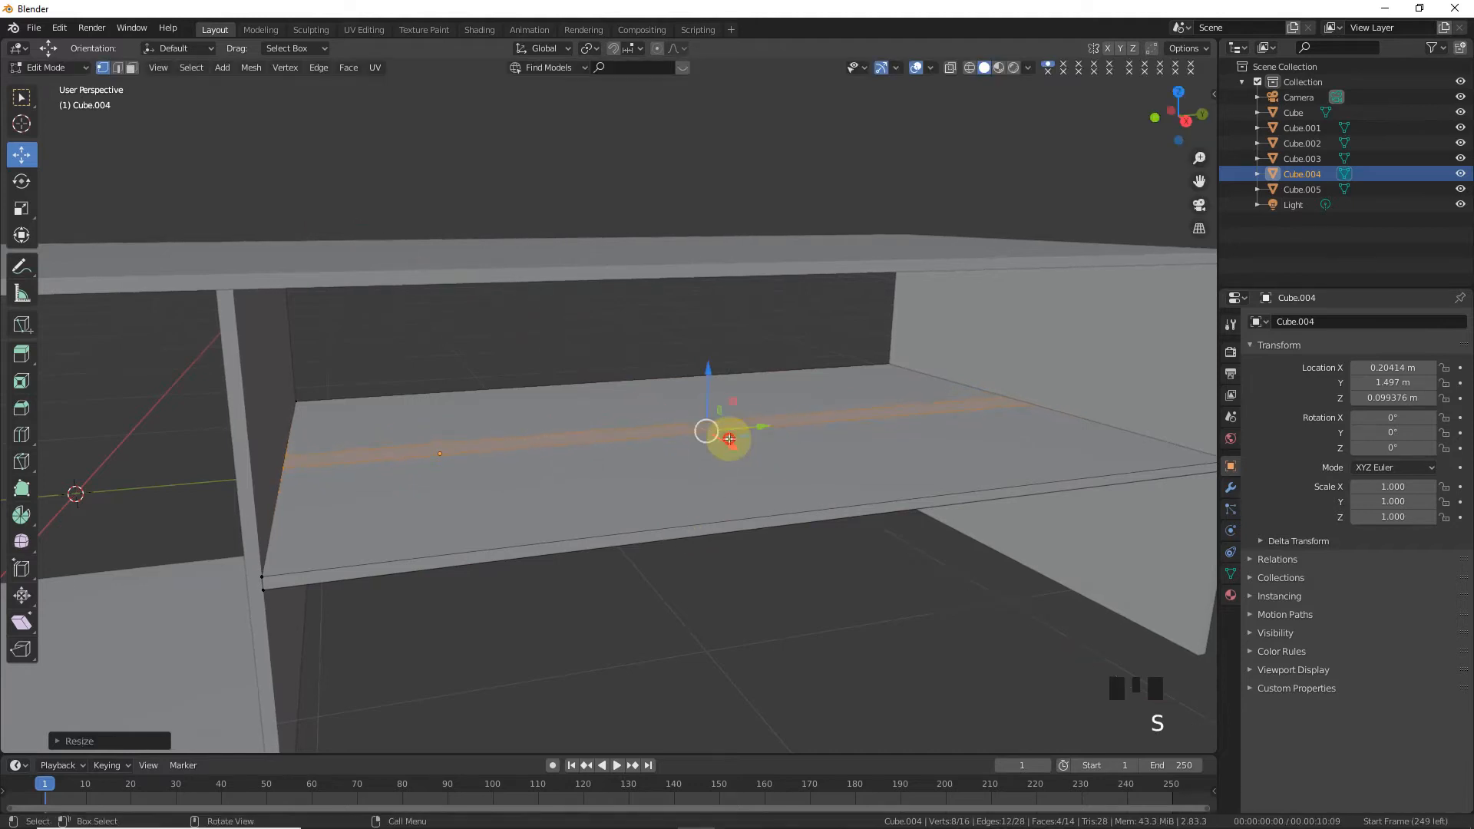
key("KP_7")
left_click(970, 70)
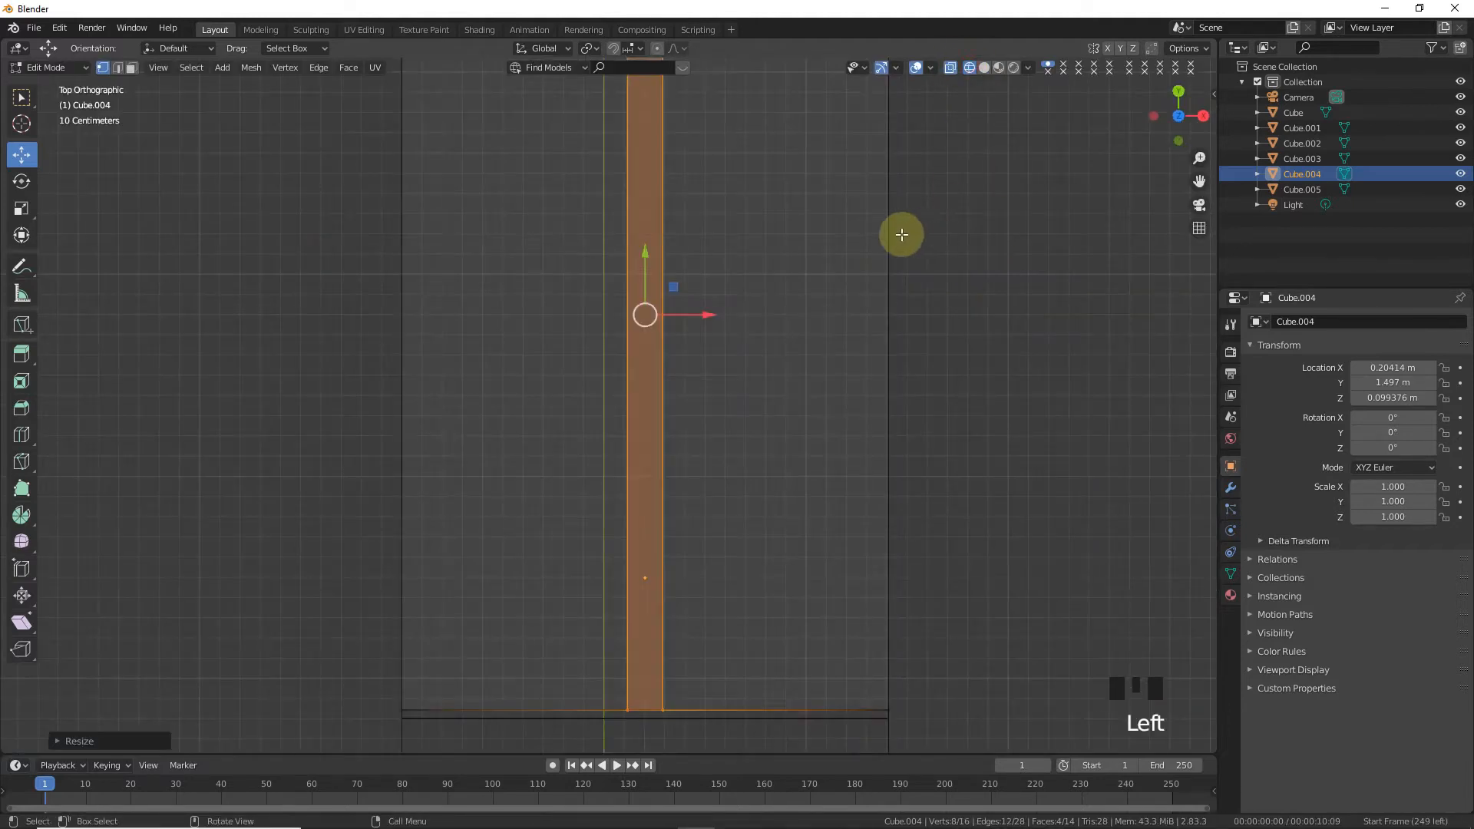
scroll(1020, 440, "up", 3)
left_click_drag(1200, 181, 1154, 0)
scroll(800, 403, "up", 3)
scroll(827, 428, "up", 4)
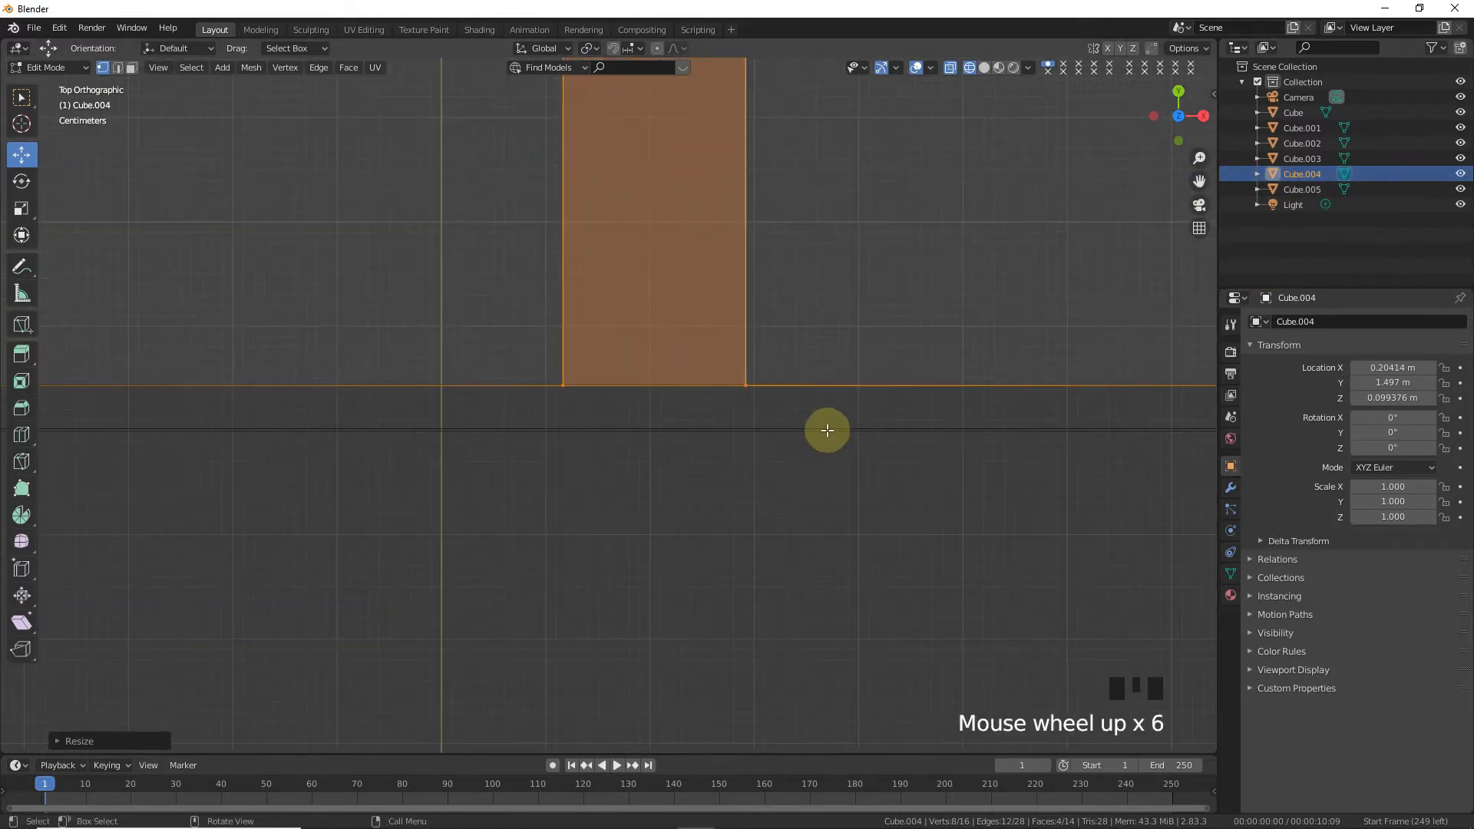
key("s")
key("x")
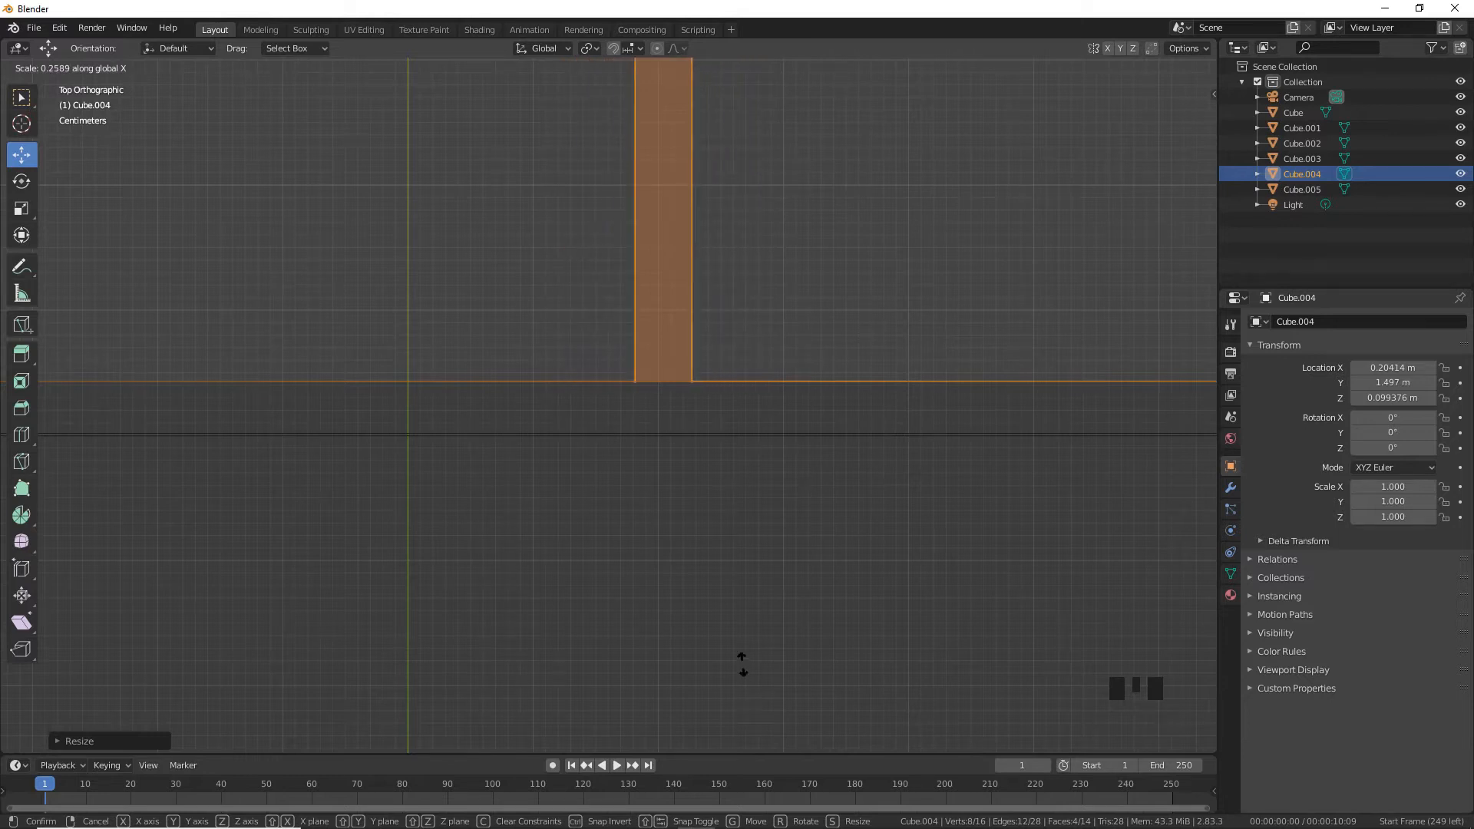
left_click(749, 714)
- Extrude the shelf's narrow upper strip face upward to the top slab's underside to form a divider wall
scroll(790, 603, "down", 4)
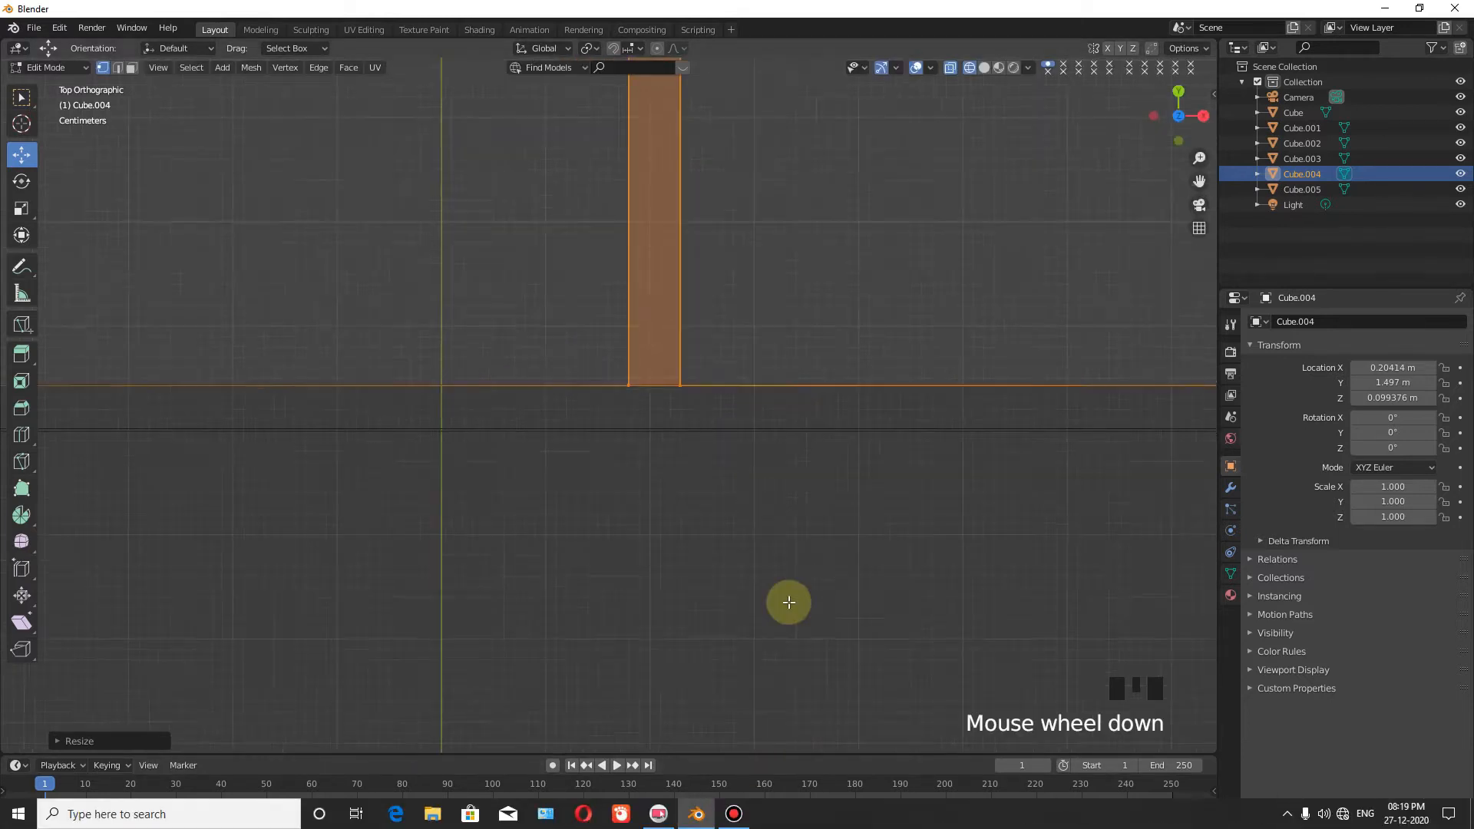
scroll(880, 432, "down", 2)
left_click_drag(1180, 138, 980, 89)
left_click(985, 70)
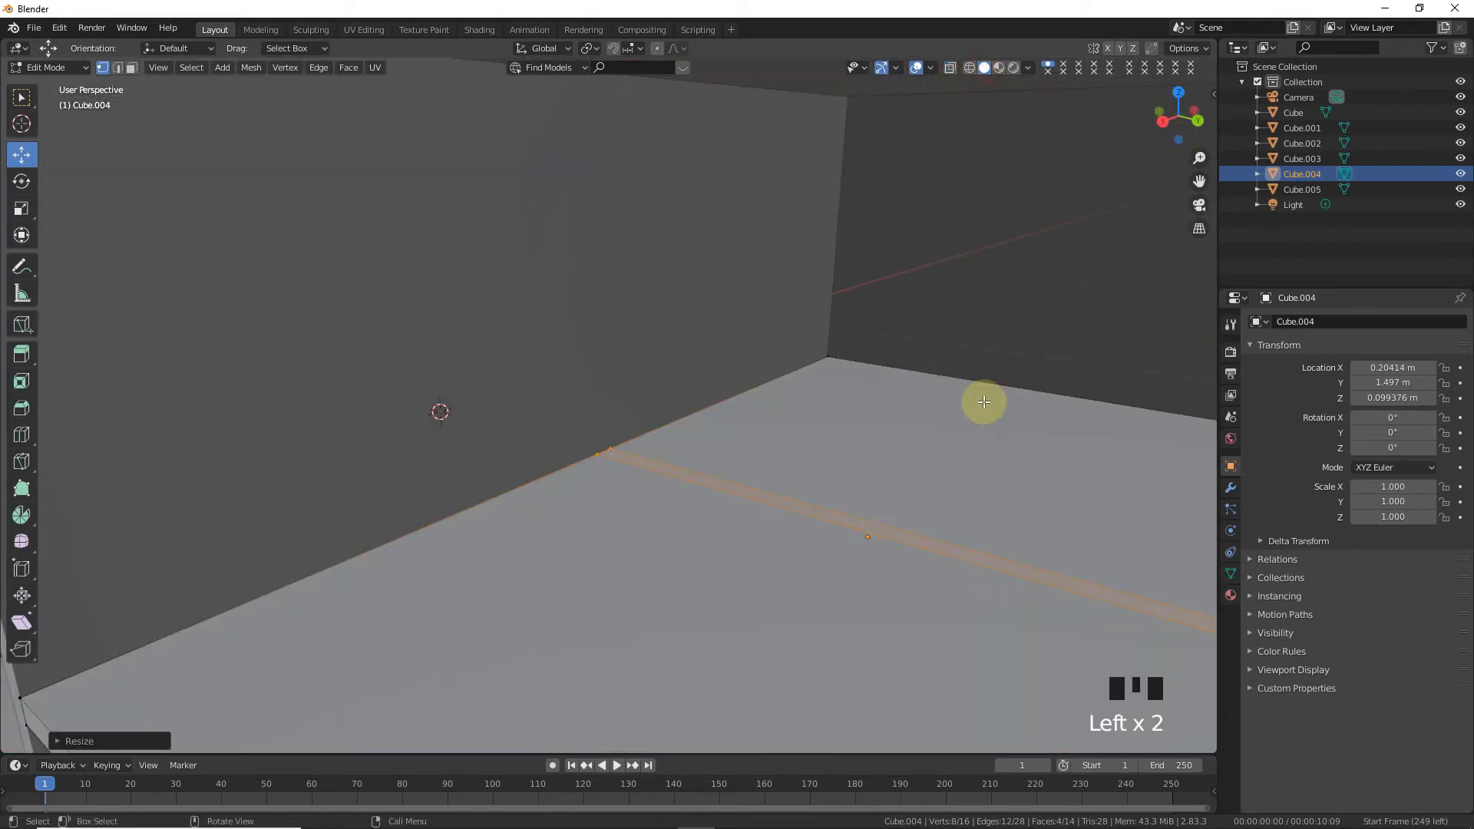
left_click(770, 508)
scroll(796, 504, "down", 3)
key("e")
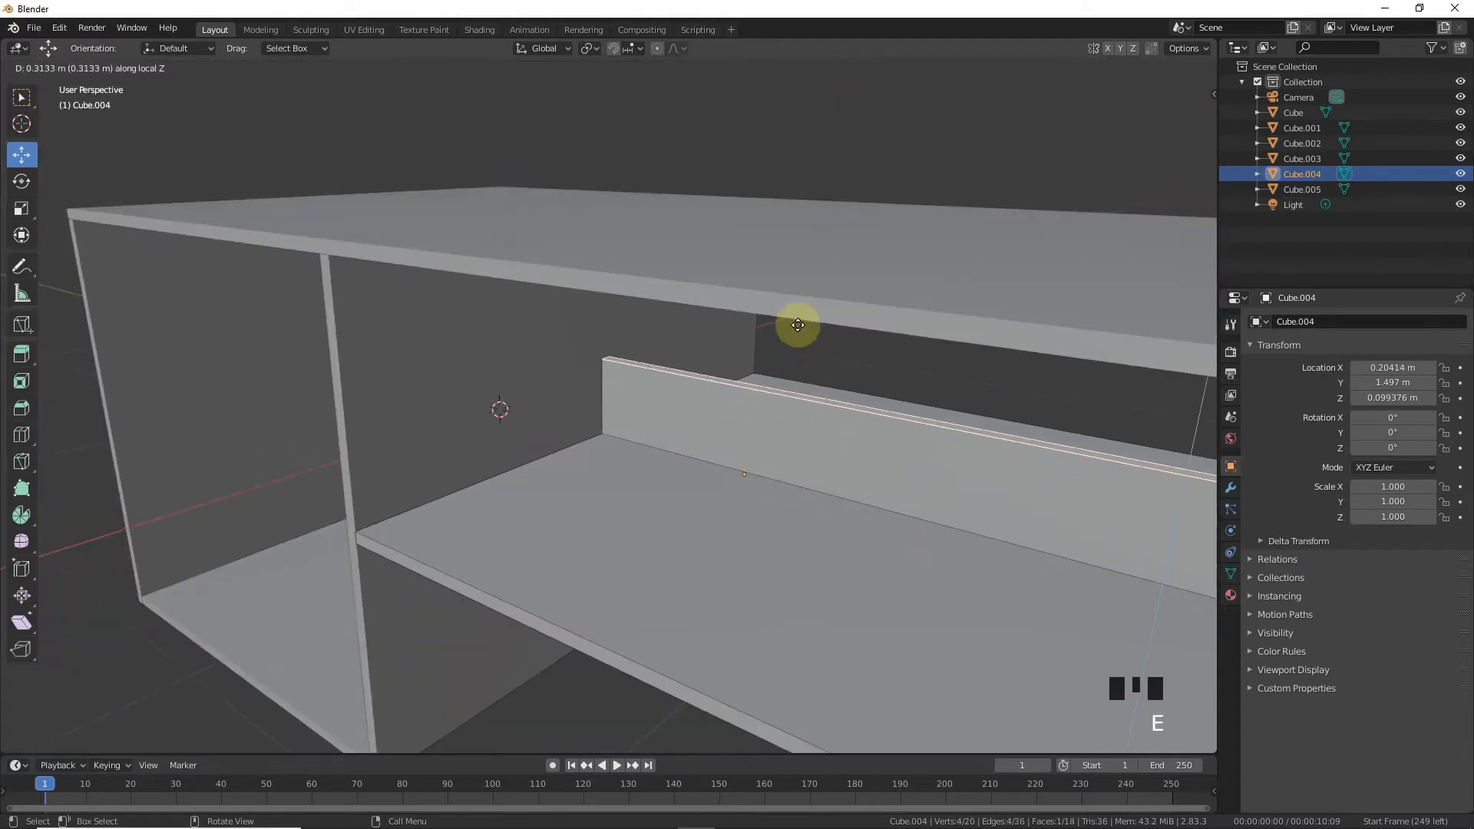
left_click(798, 325)
- Extrude the matching strip face on the shelf's underside downward to about the uprights' bottom level, and finish editing the mesh
left_click_drag(1178, 146, 1135, 136)
right_click(1136, 135)
left_click_drag(1129, 192, 748, 452)
scroll(751, 435, "down", 3)
key("e")
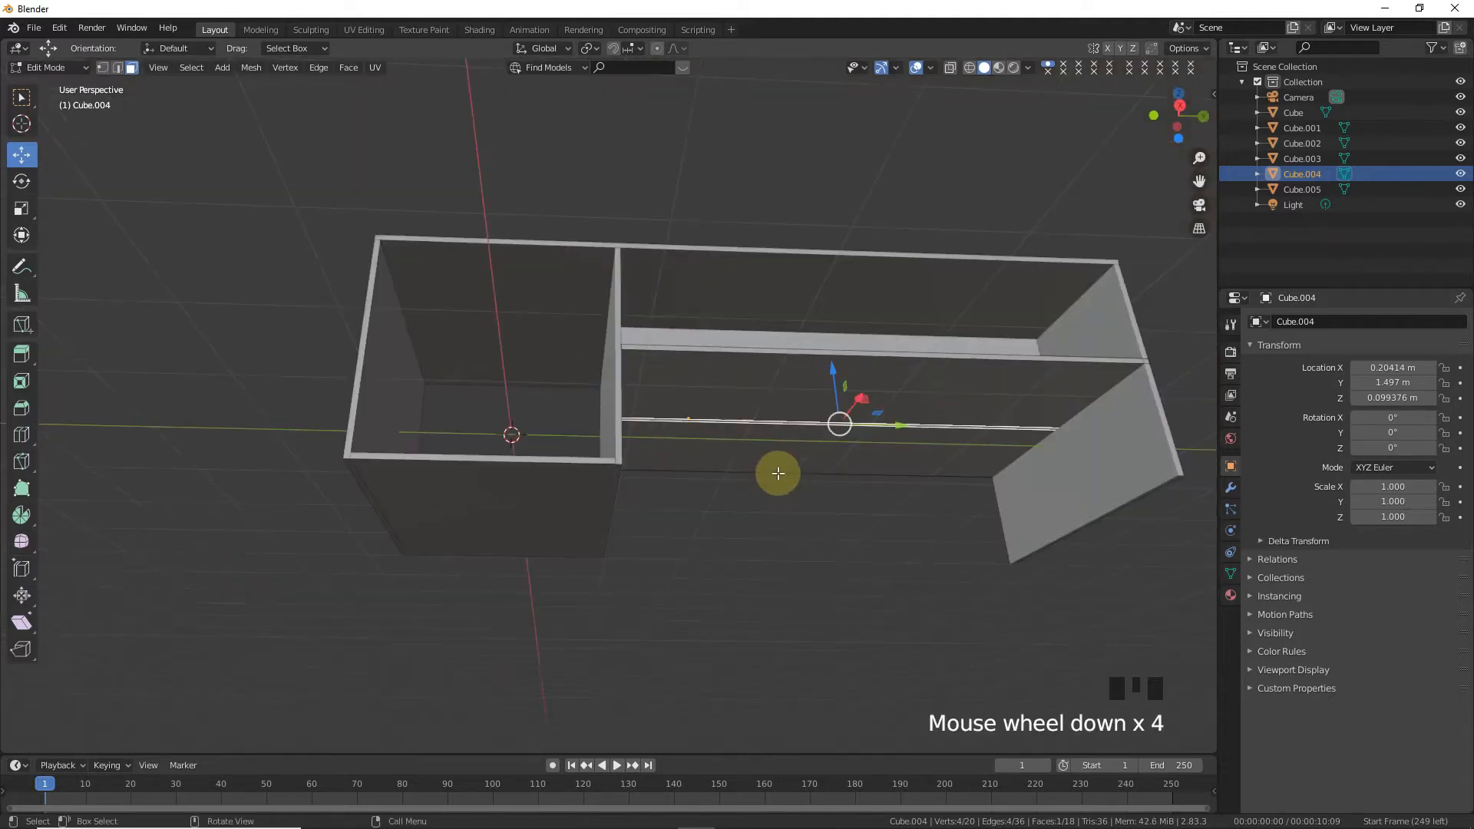
left_click(814, 575)
scroll(815, 575, "down", 2)
left_click_drag(1179, 108, 1062, 227)
key("Tab")
left_click(1090, 303)
- Add a mesh plane at the origin and scale it up to about 6.88
scroll(1090, 302, "up", 1)
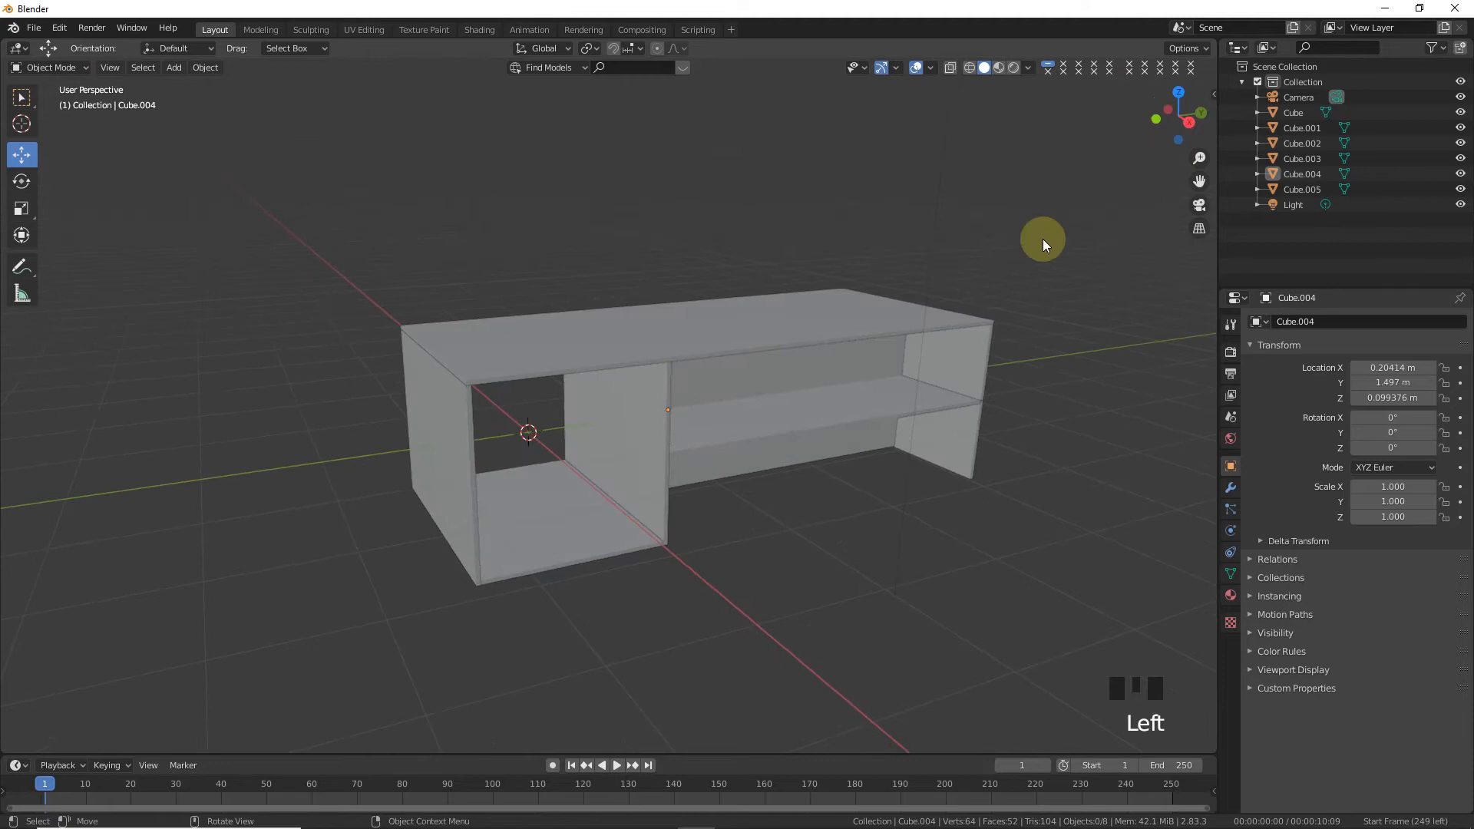
scroll(1017, 222, "up", 2)
key("shift+a")
mouse_move(996, 321)
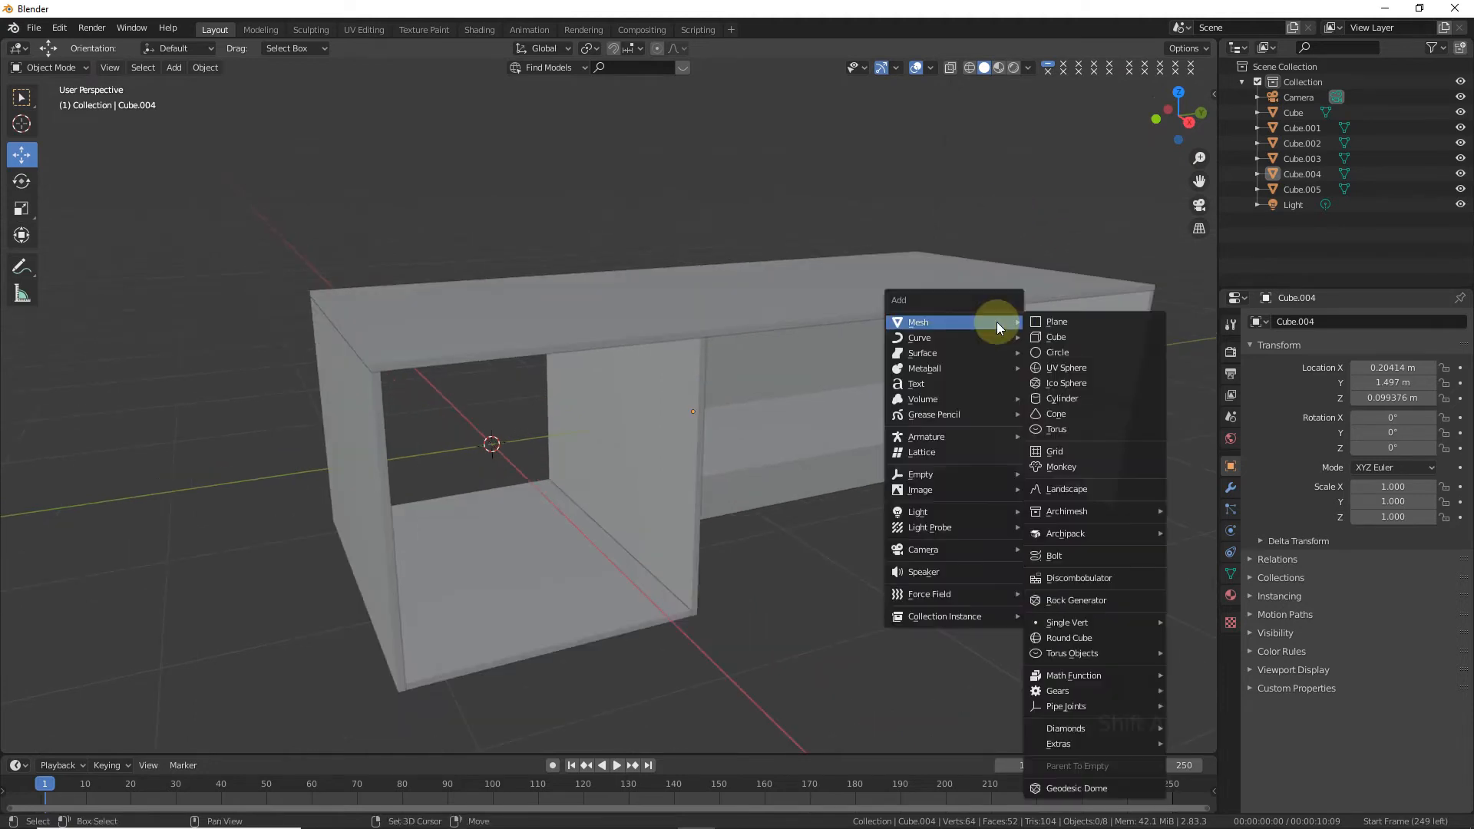
left_click(1041, 321)
key("s")
left_click(499, 307)
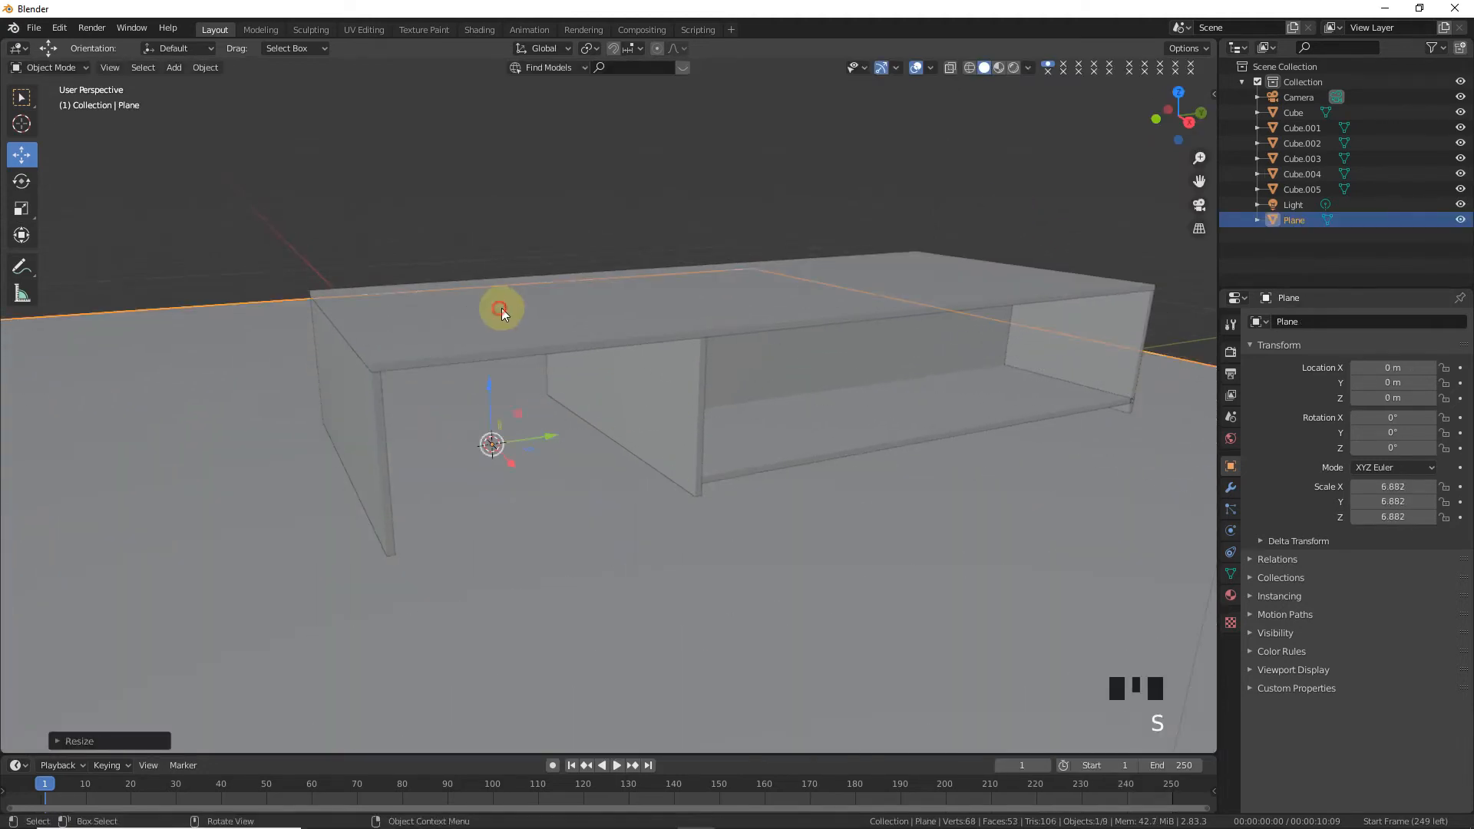
- Lower the ground plane along Z to the bottom of the furniture's side panels, at about -0.82 m
left_click_drag(496, 385, 487, 466)
key("KP_1")
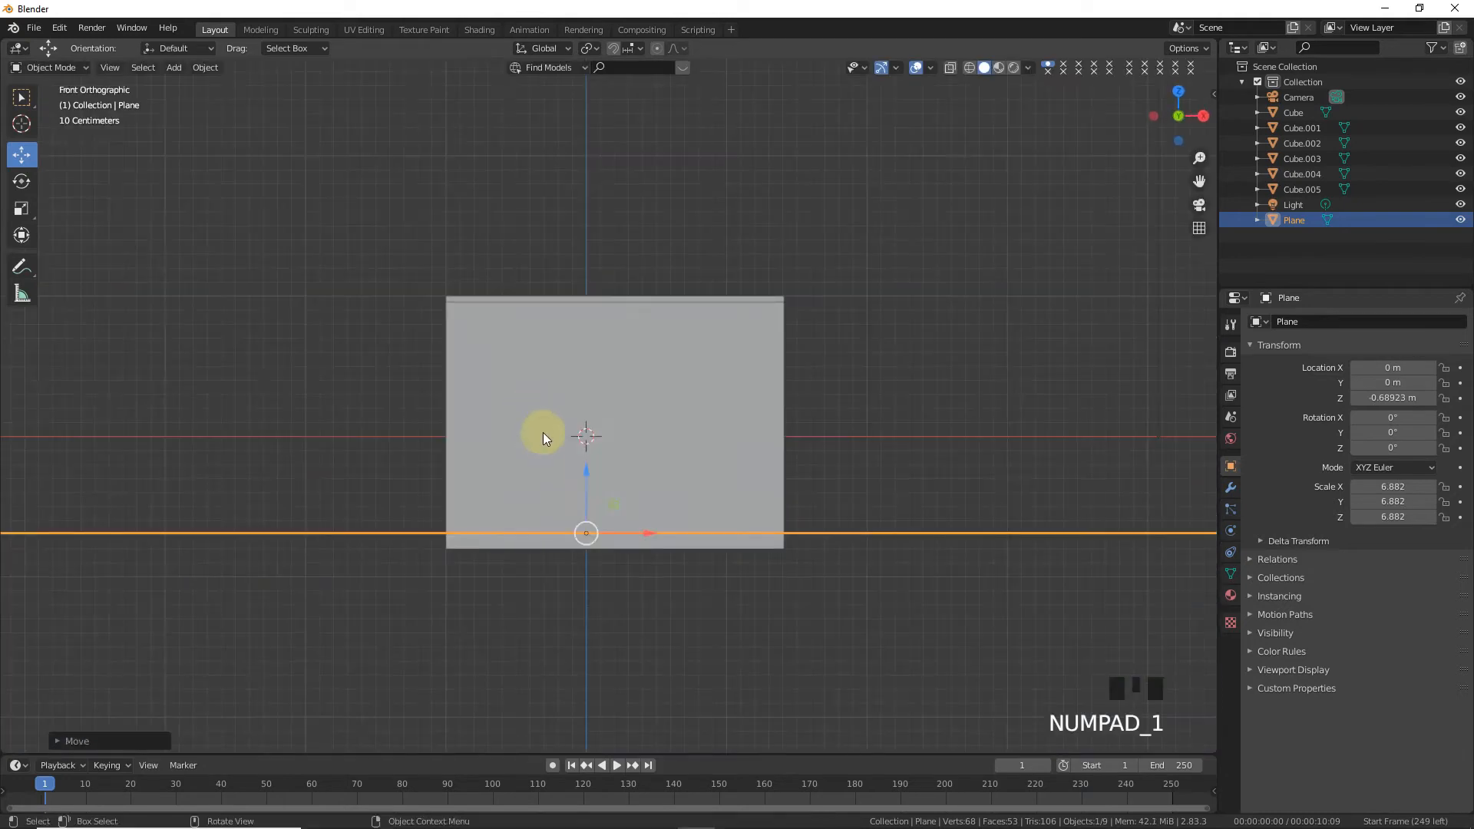
left_click_drag(591, 472, 579, 498)
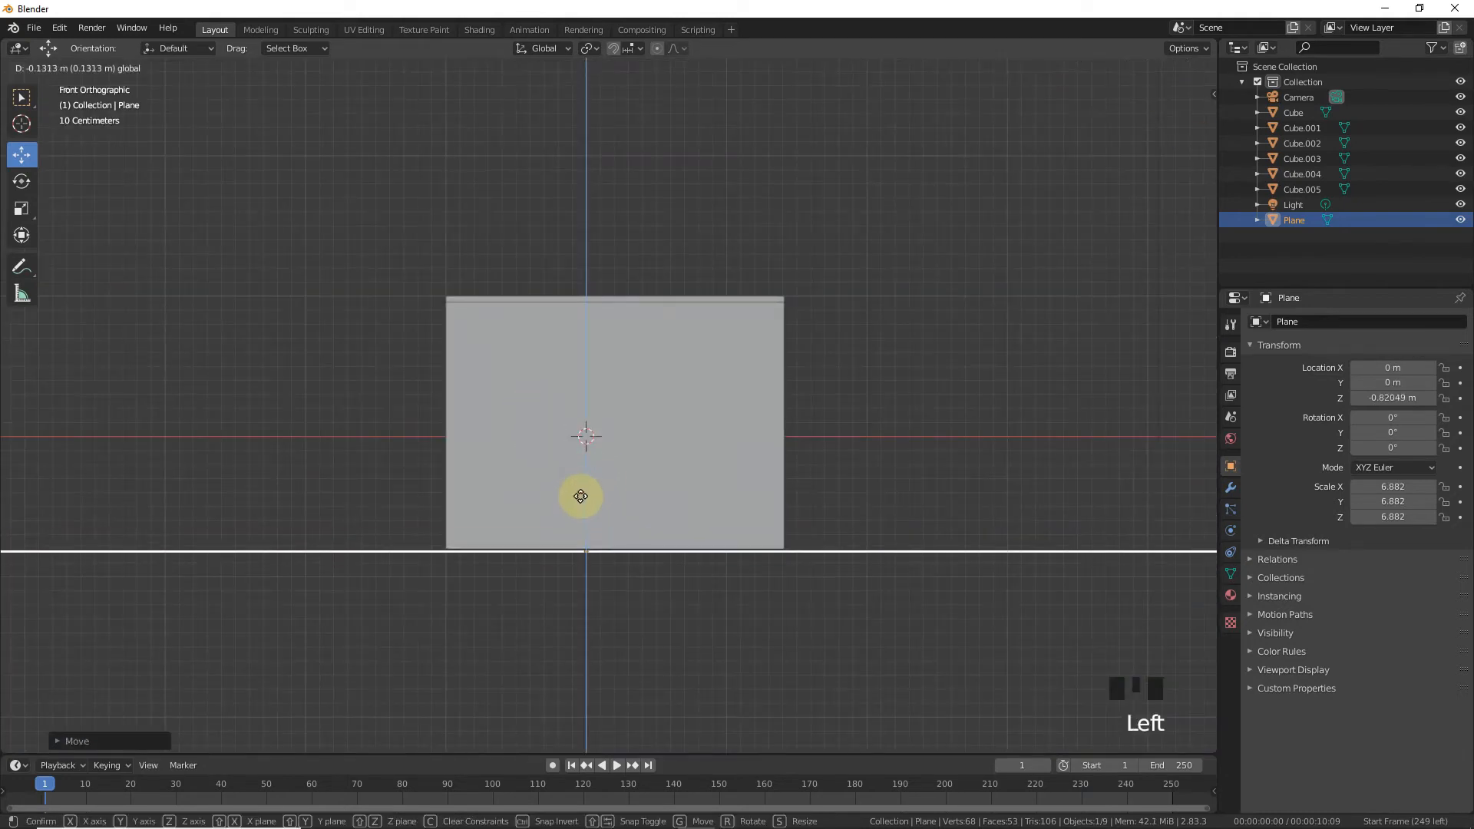
- Scale the ground plane up to about 17.64 and shift it along Y to about 2.45 m
key("KP_7")
scroll(806, 461, "down", 6)
key("s")
left_click(960, 444)
left_click_drag(606, 393, 610, 316)
- Pull the shelf piece's five cross-shaped end faces inward along Y so they sit inside the outer side panel, and finish mesh editing
left_click_drag(1126, 150, 944, 281)
scroll(787, 356, "up", 3)
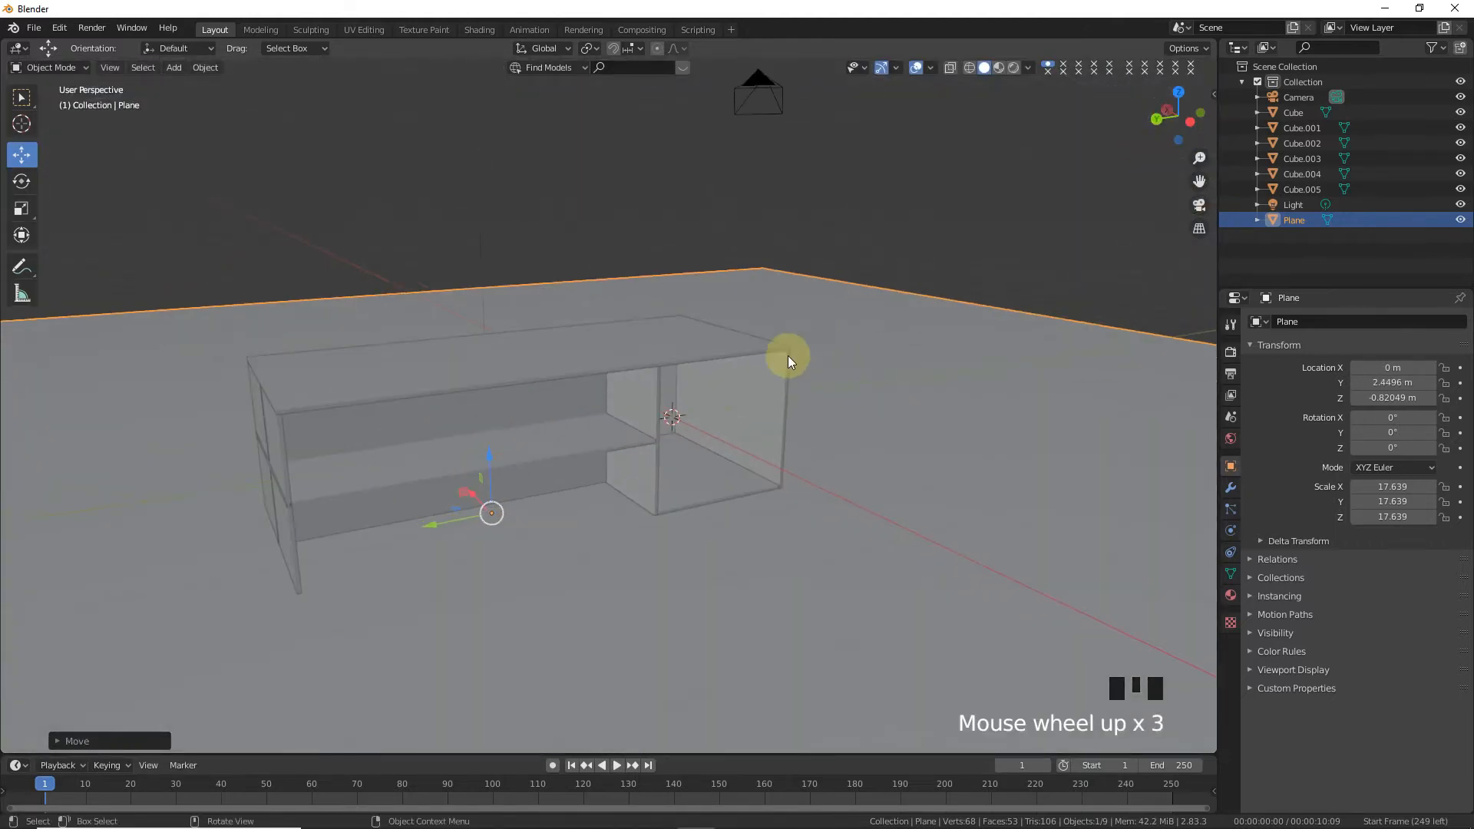
scroll(788, 356, "up", 2)
left_click_drag(1199, 180, 1382, 142)
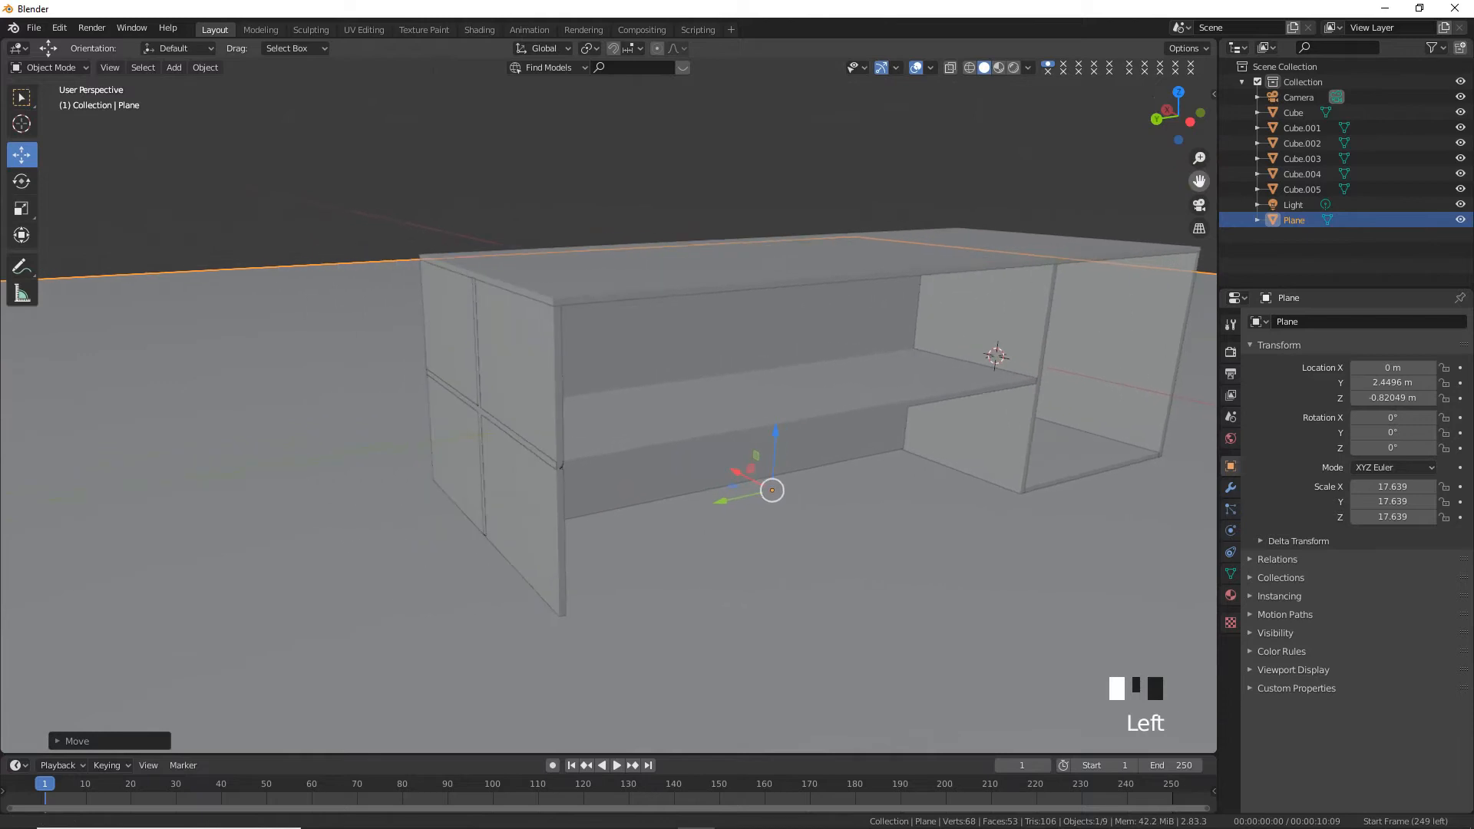
left_click(675, 361)
scroll(616, 394, "up", 2)
key("Tab")
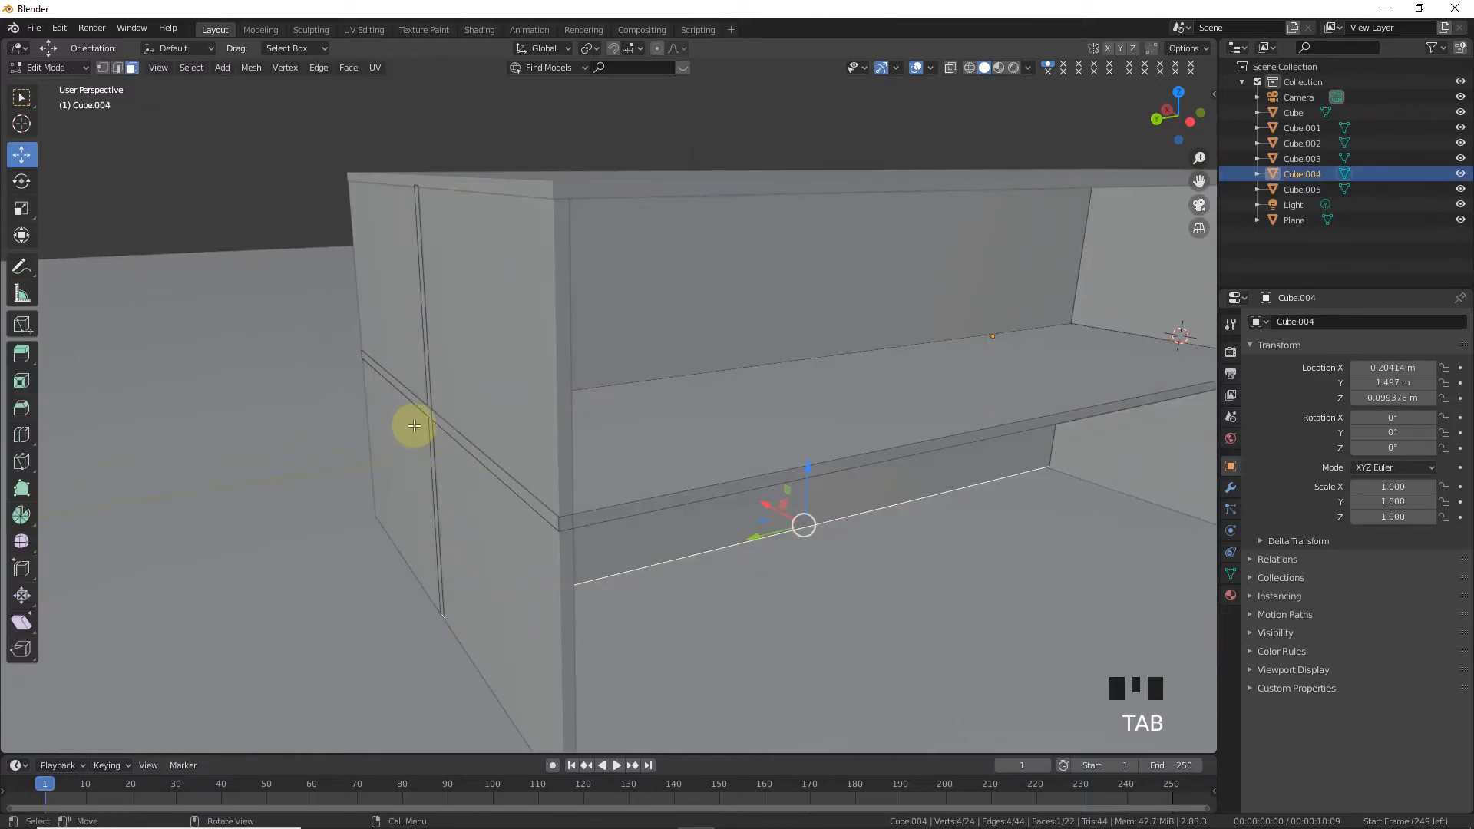
left_click(436, 419)
left_click(473, 451)
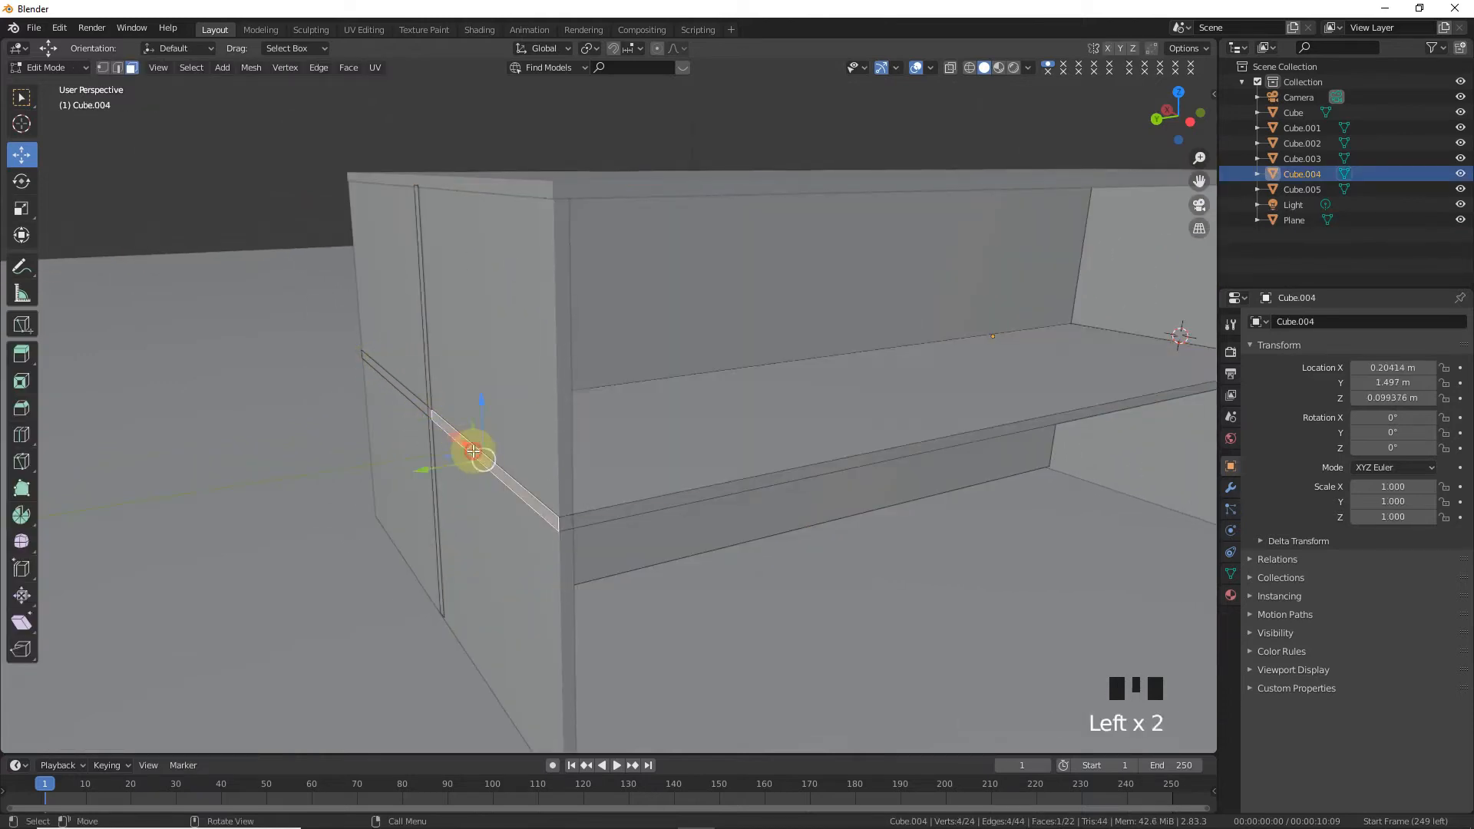
left_click(419, 411, "shift")
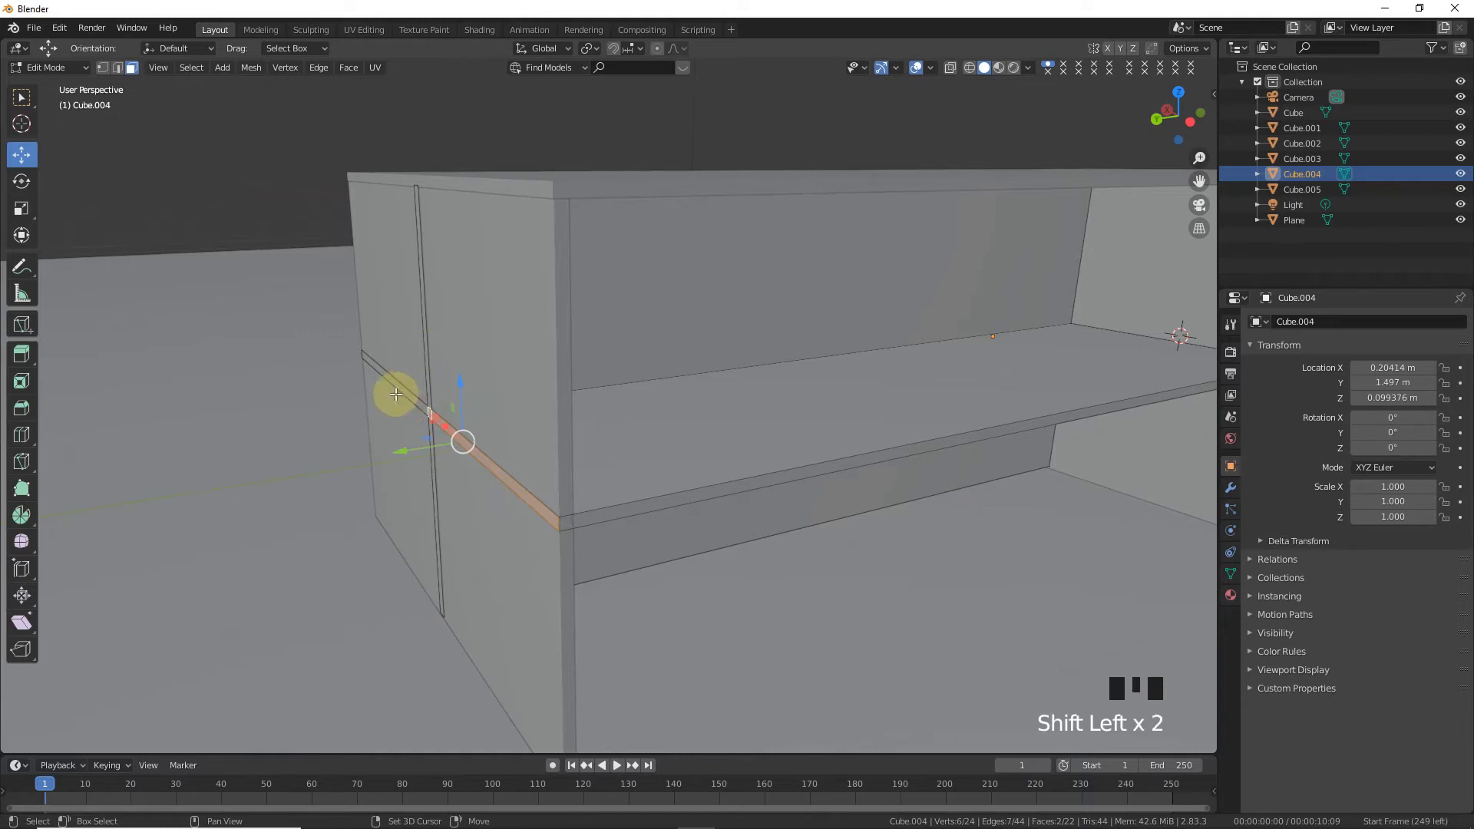
left_click(421, 264, "shift")
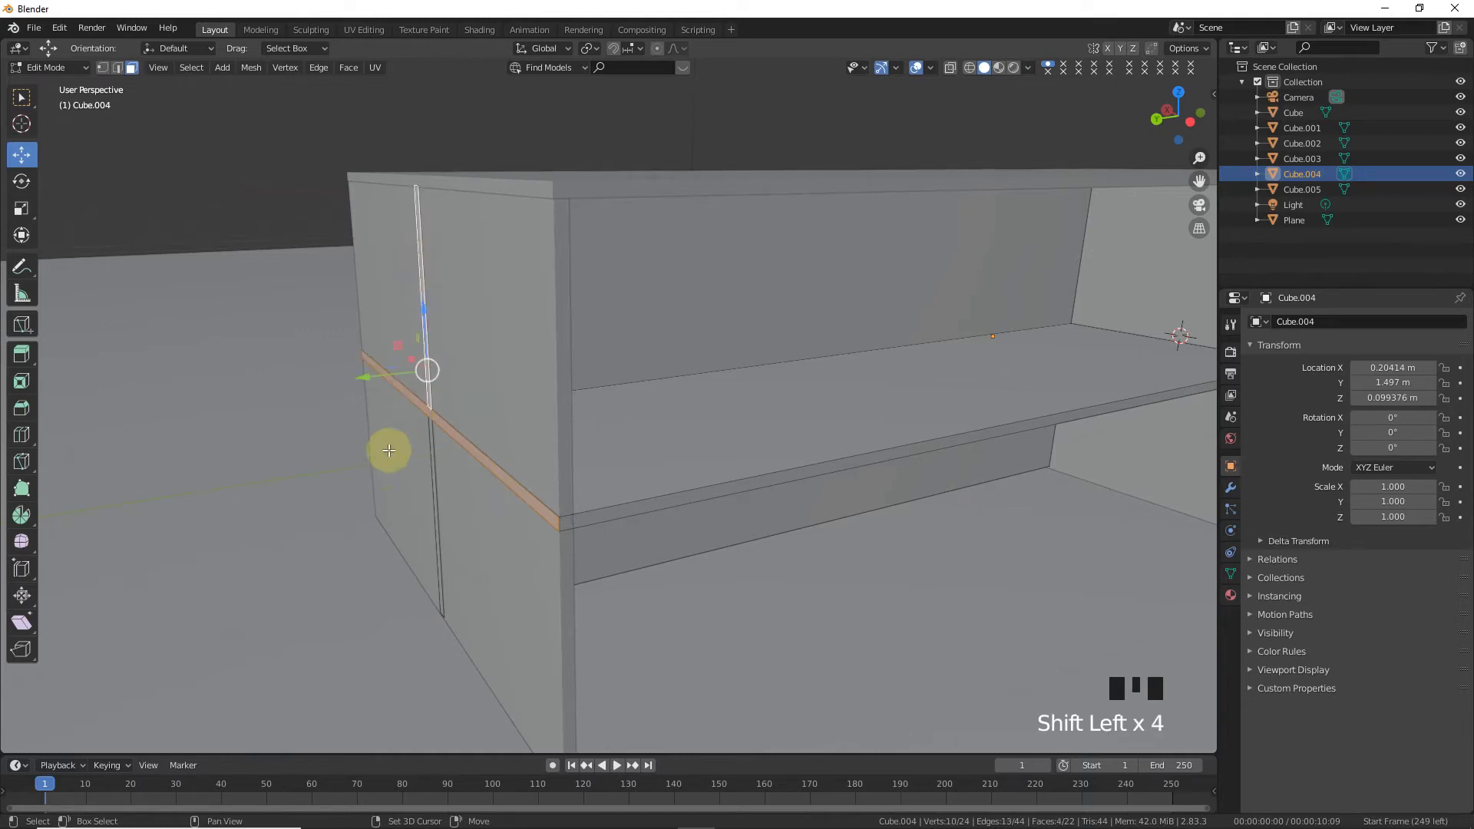
left_click(434, 502, "shift")
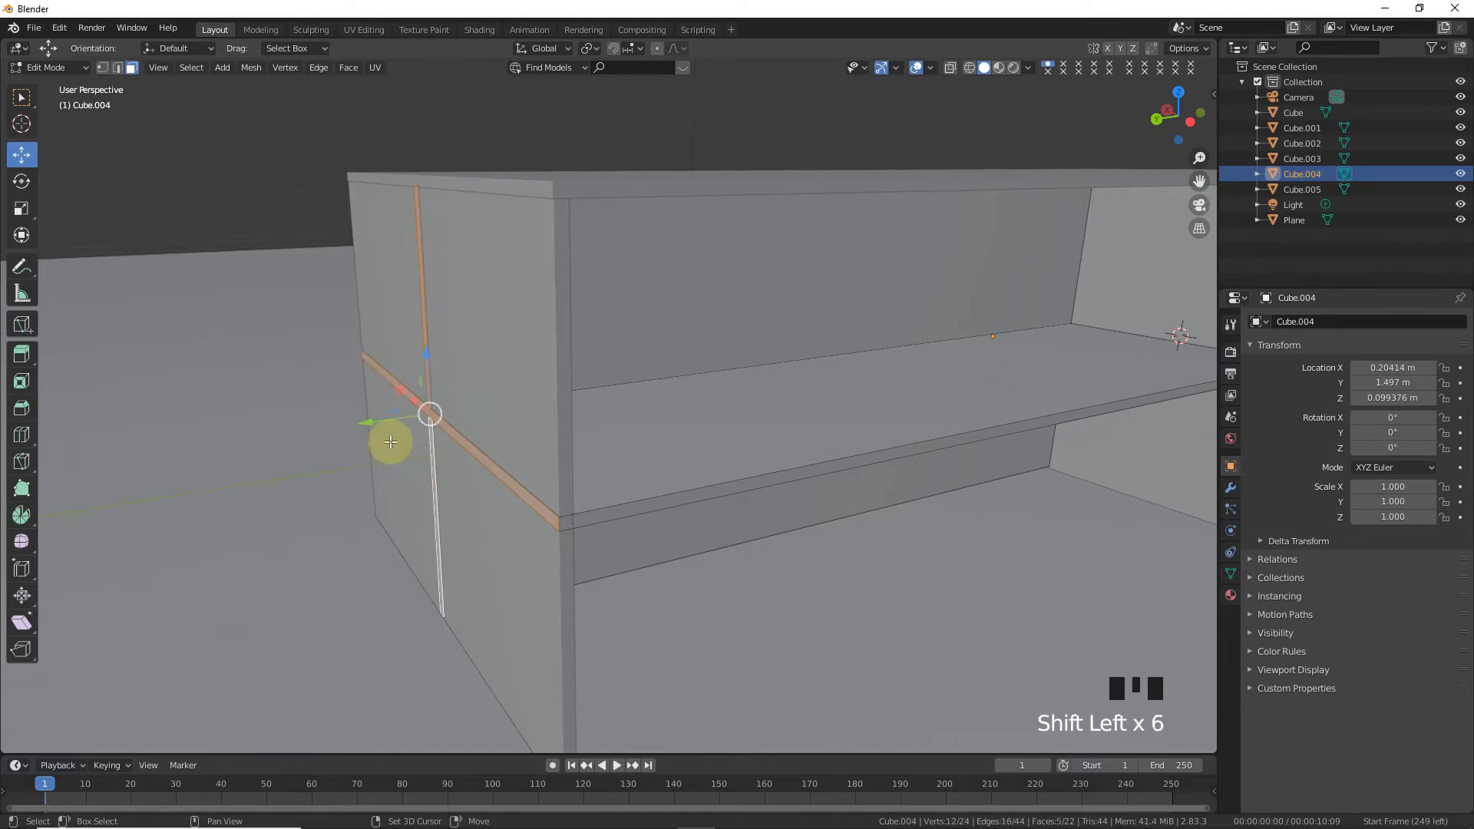
left_click_drag(389, 421, 395, 419)
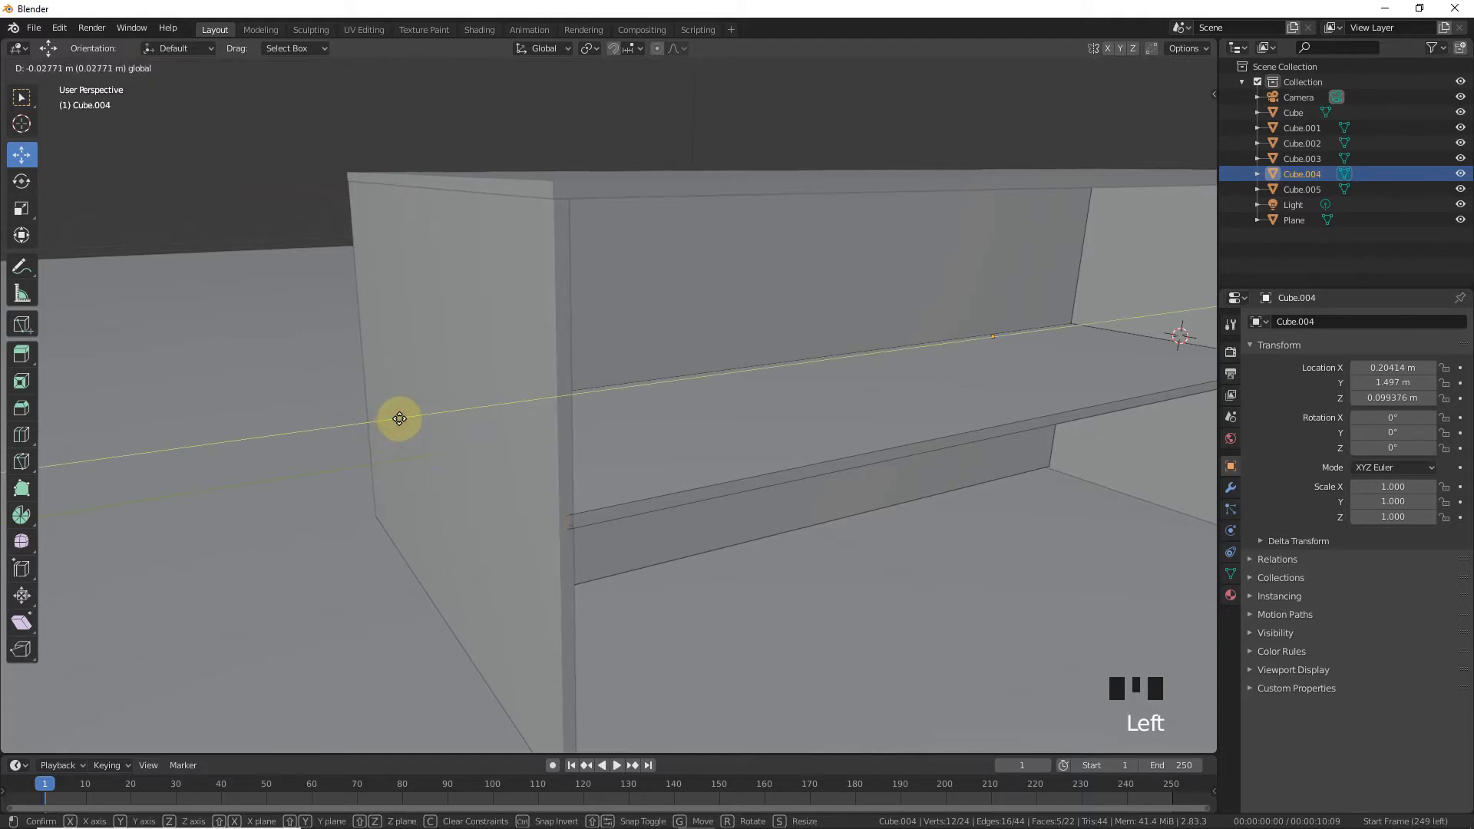
left_click_drag(403, 417, 405, 419)
key("Tab")
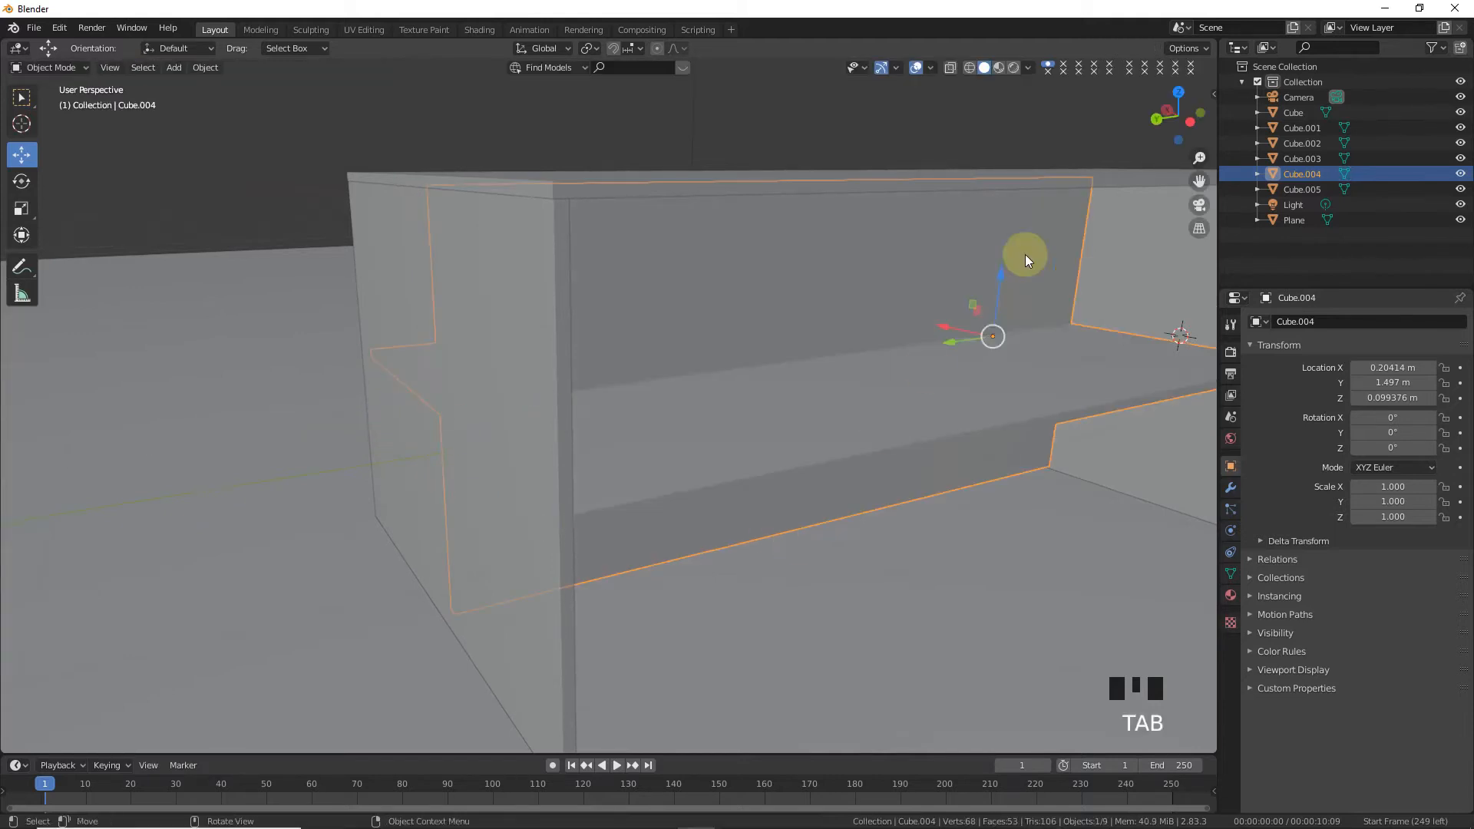
- Show the whole furniture piece from its open front in rendered viewport shading
left_click_drag(1175, 122, 1012, 229)
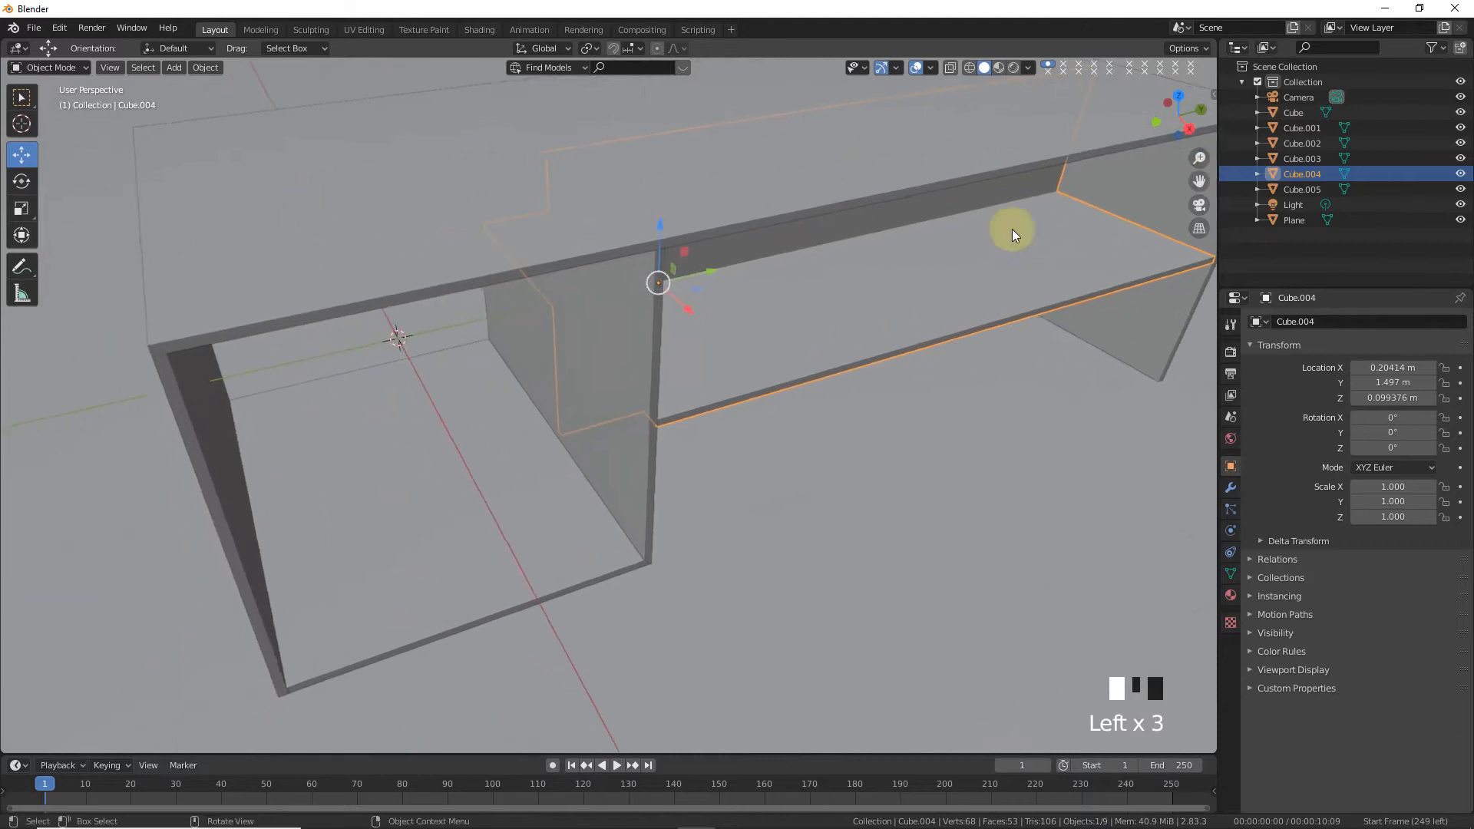
scroll(1075, 135, "down", 3)
left_click(1012, 67)
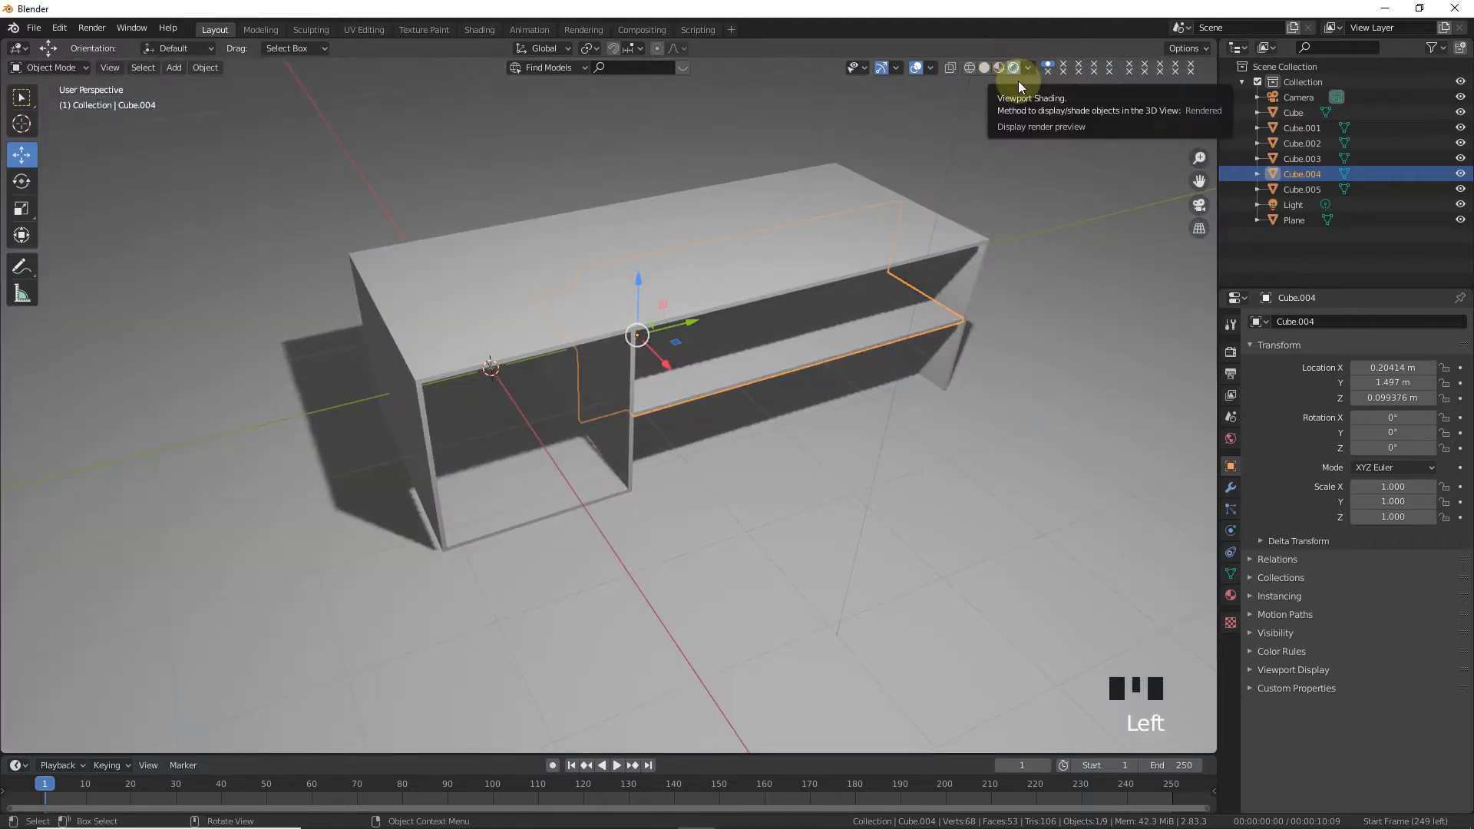
- Enable Ambient Occlusion, Bloom and Screen Space Reflections with Refraction in the Eevee render settings
left_click(1231, 351)
left_click(1263, 425)
left_click(1264, 444)
left_click(1264, 499)
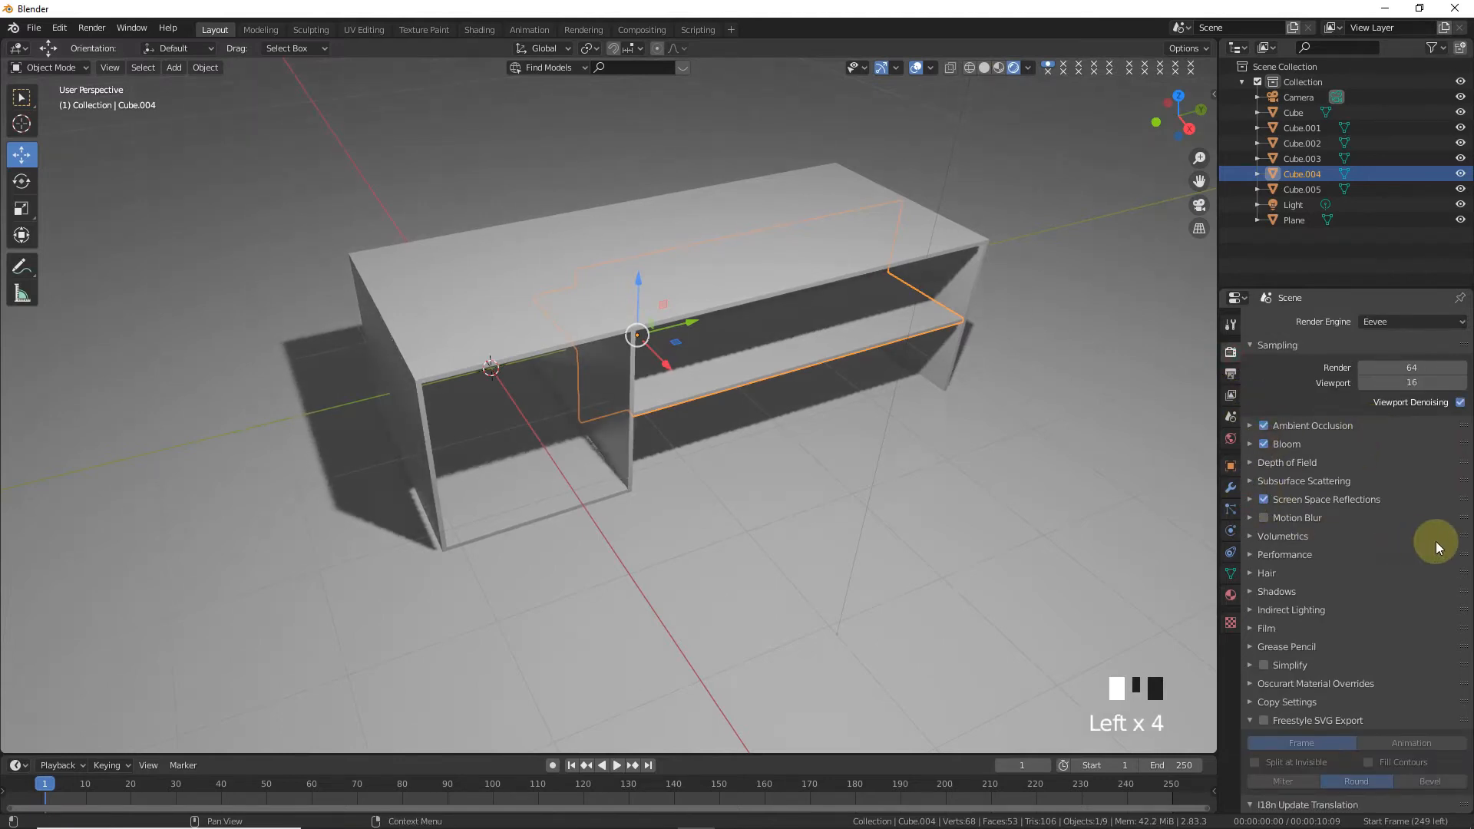
left_click(1413, 499)
left_click(1445, 522)
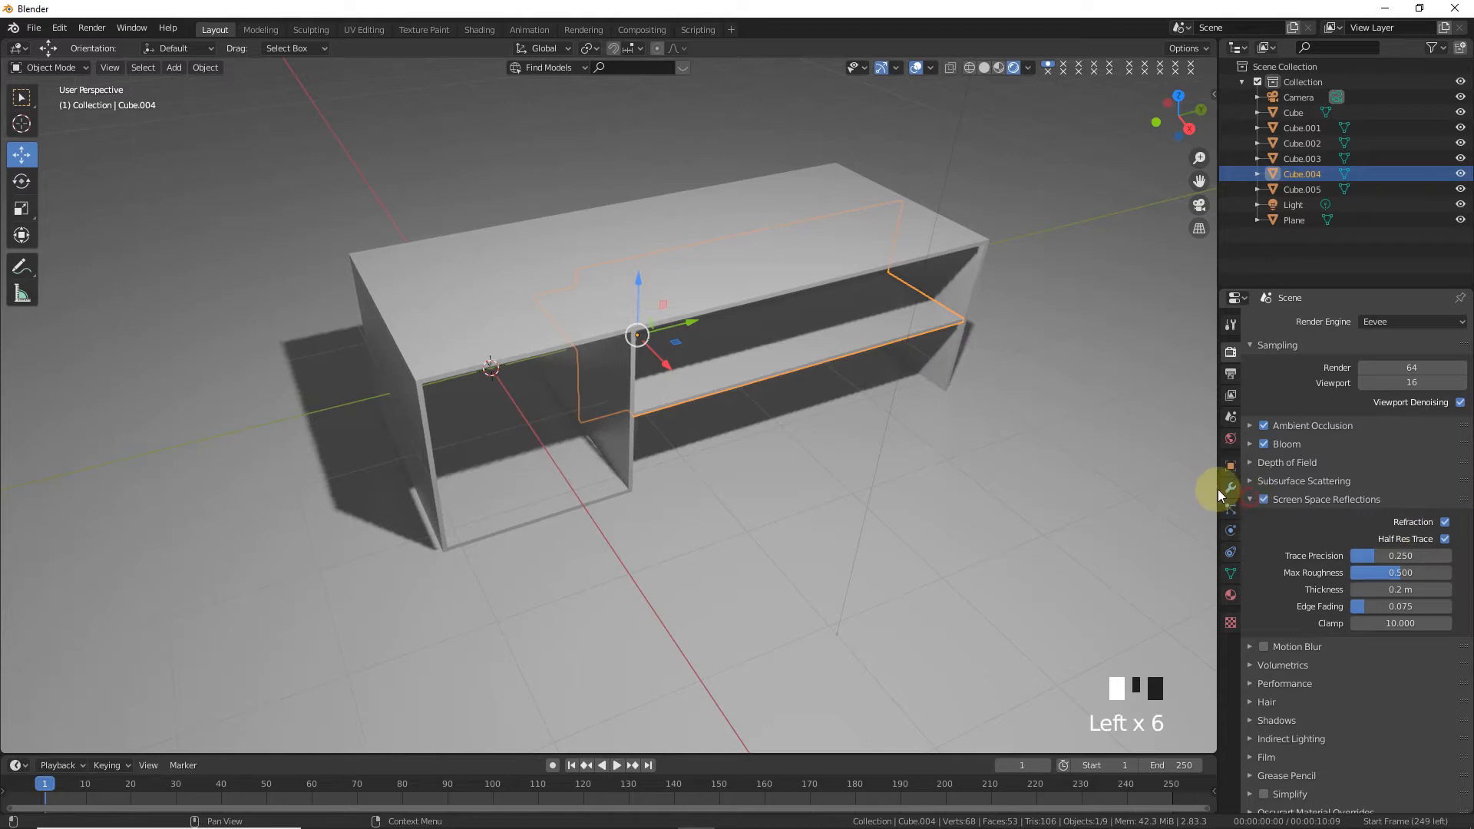
left_click(1250, 499)
- Set the Base Color of the top slab's material to an Image Texture
left_click(1231, 595)
left_click(780, 240)
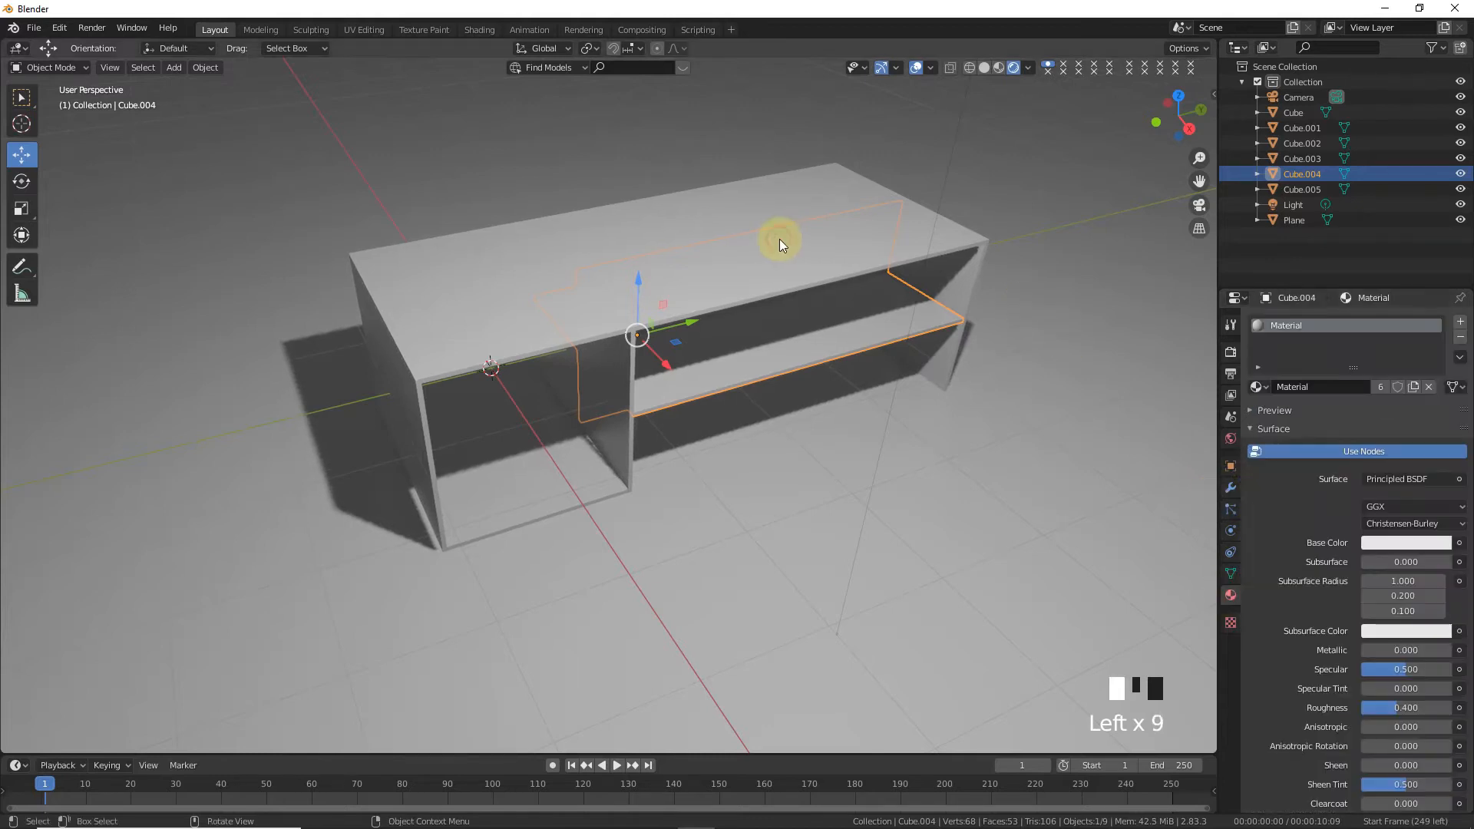
left_click(780, 240)
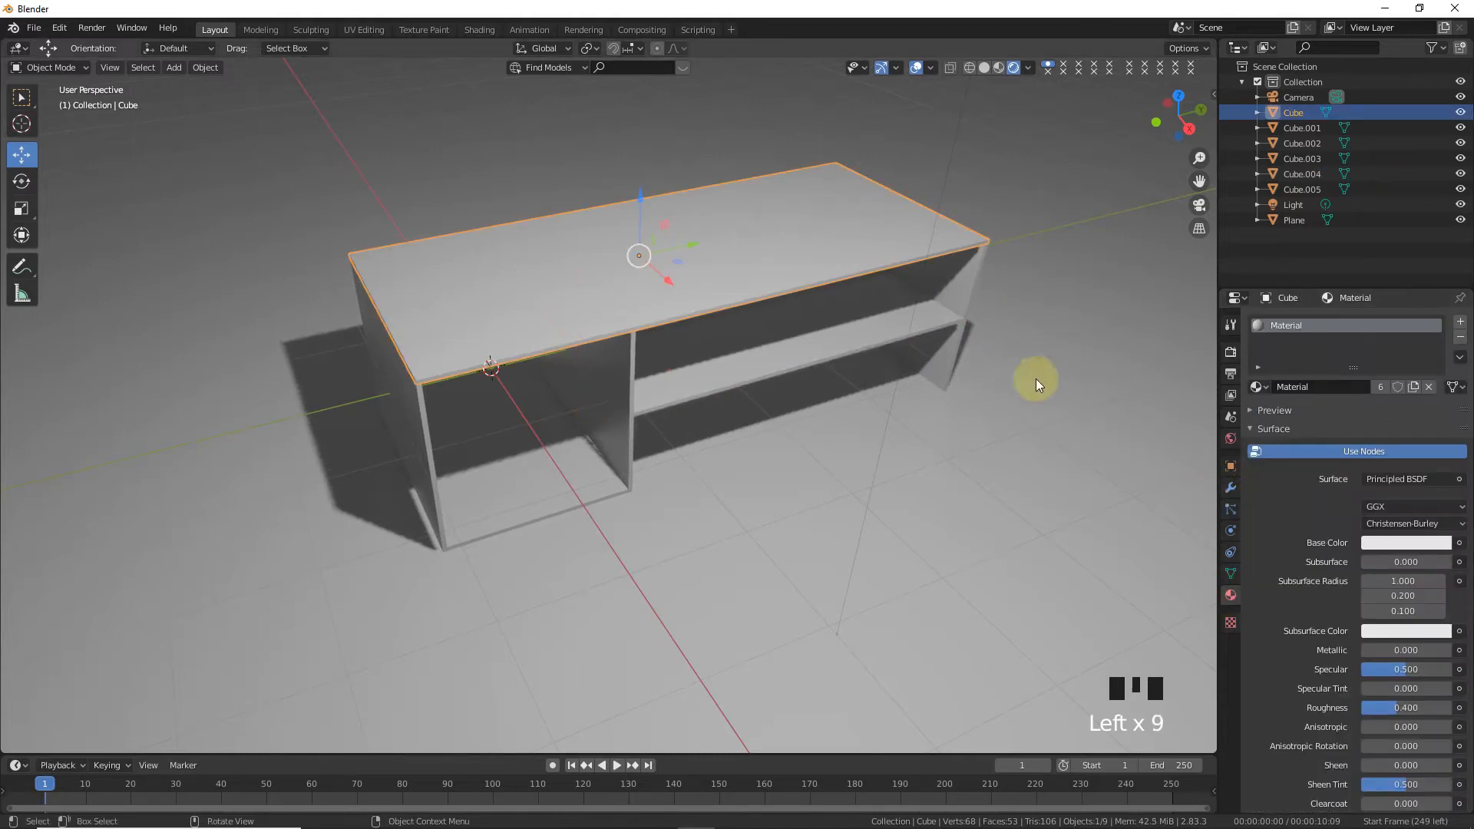
left_click(1460, 543)
left_click(1179, 643)
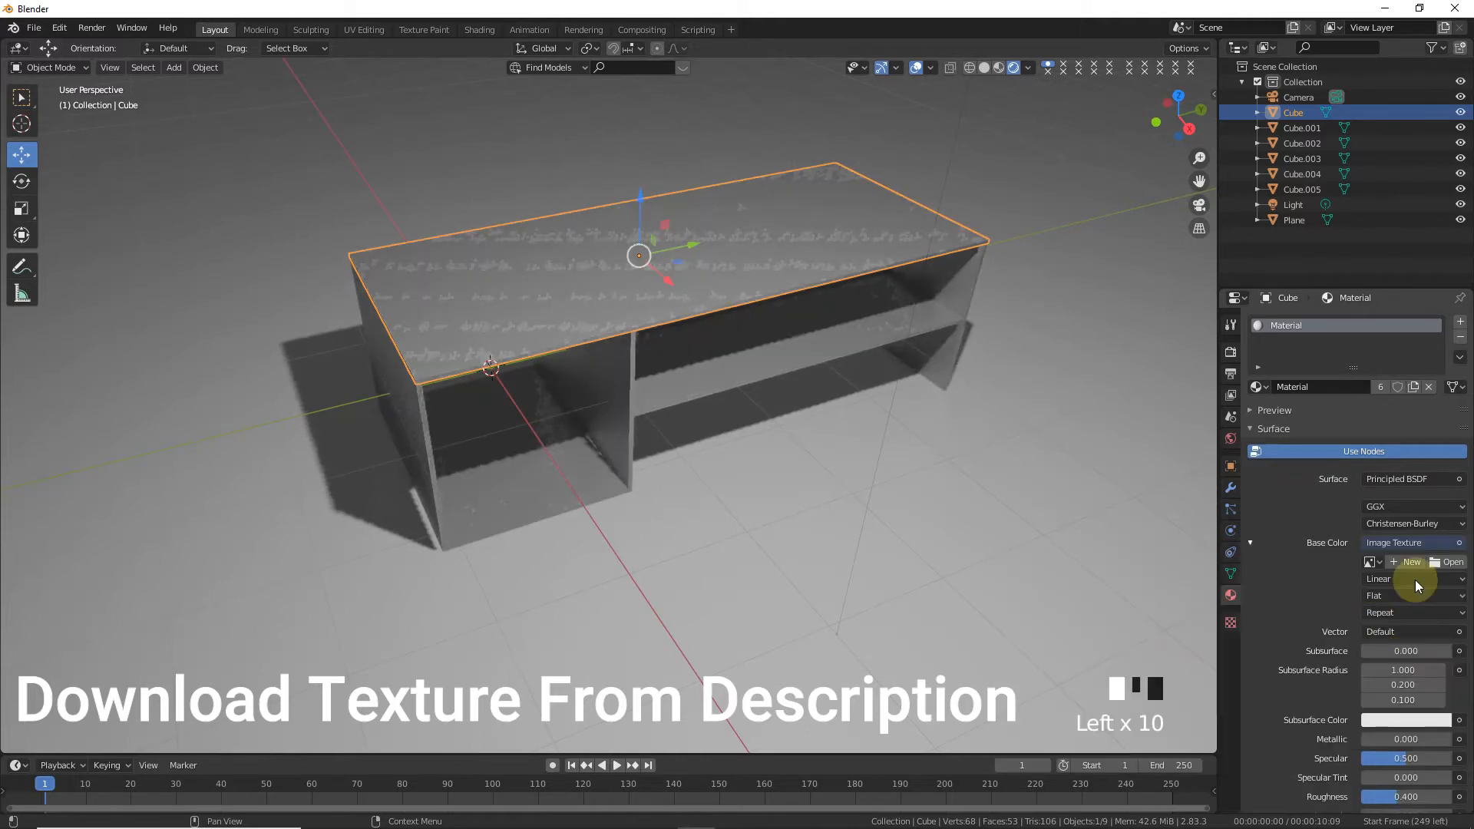
- Load the dark striped Hardwood.1 flooring image from the texer folder as the material's base colour texture
left_click(1433, 571)
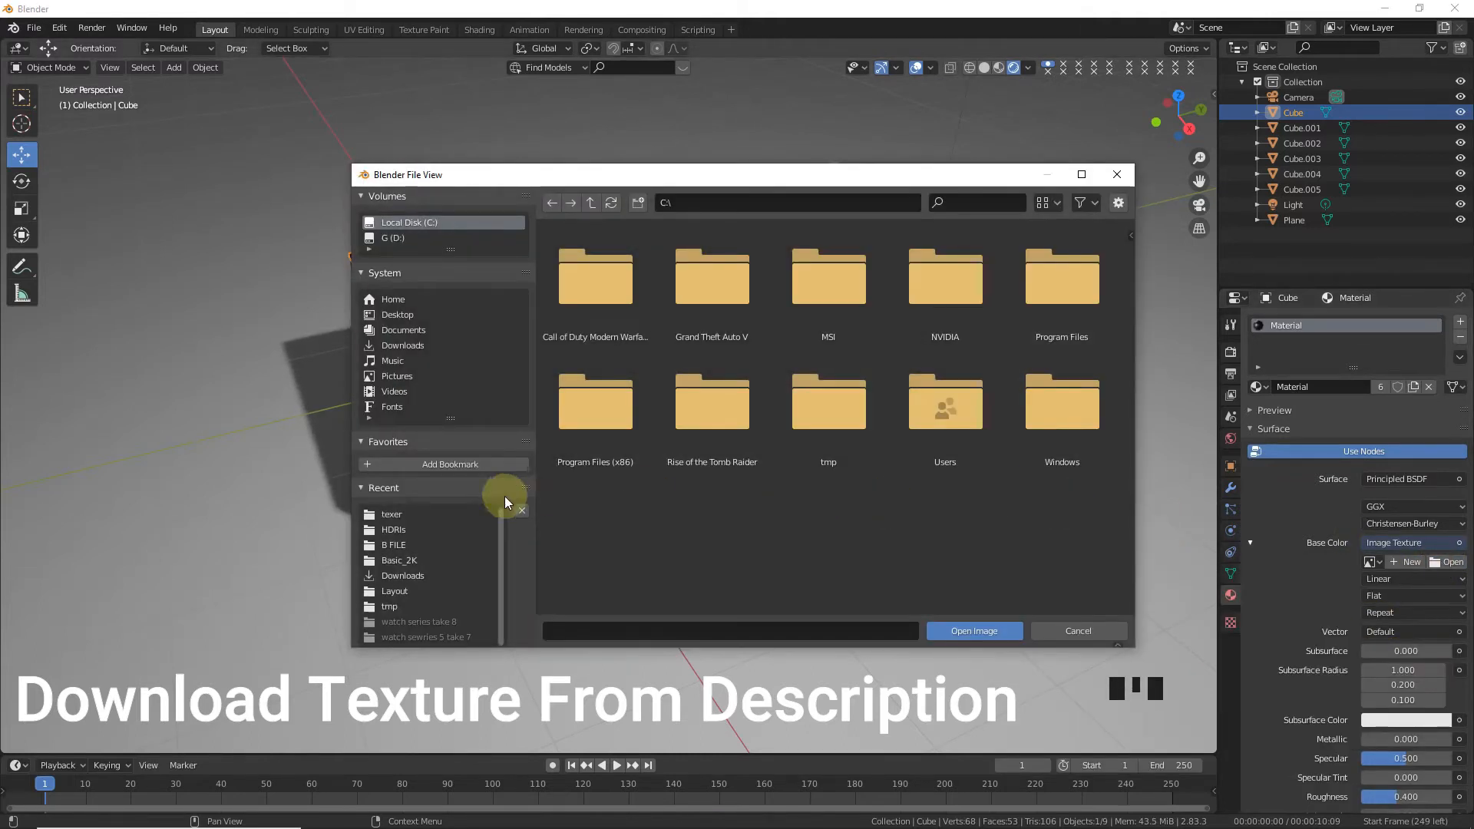
left_click(470, 516)
left_click(1082, 174)
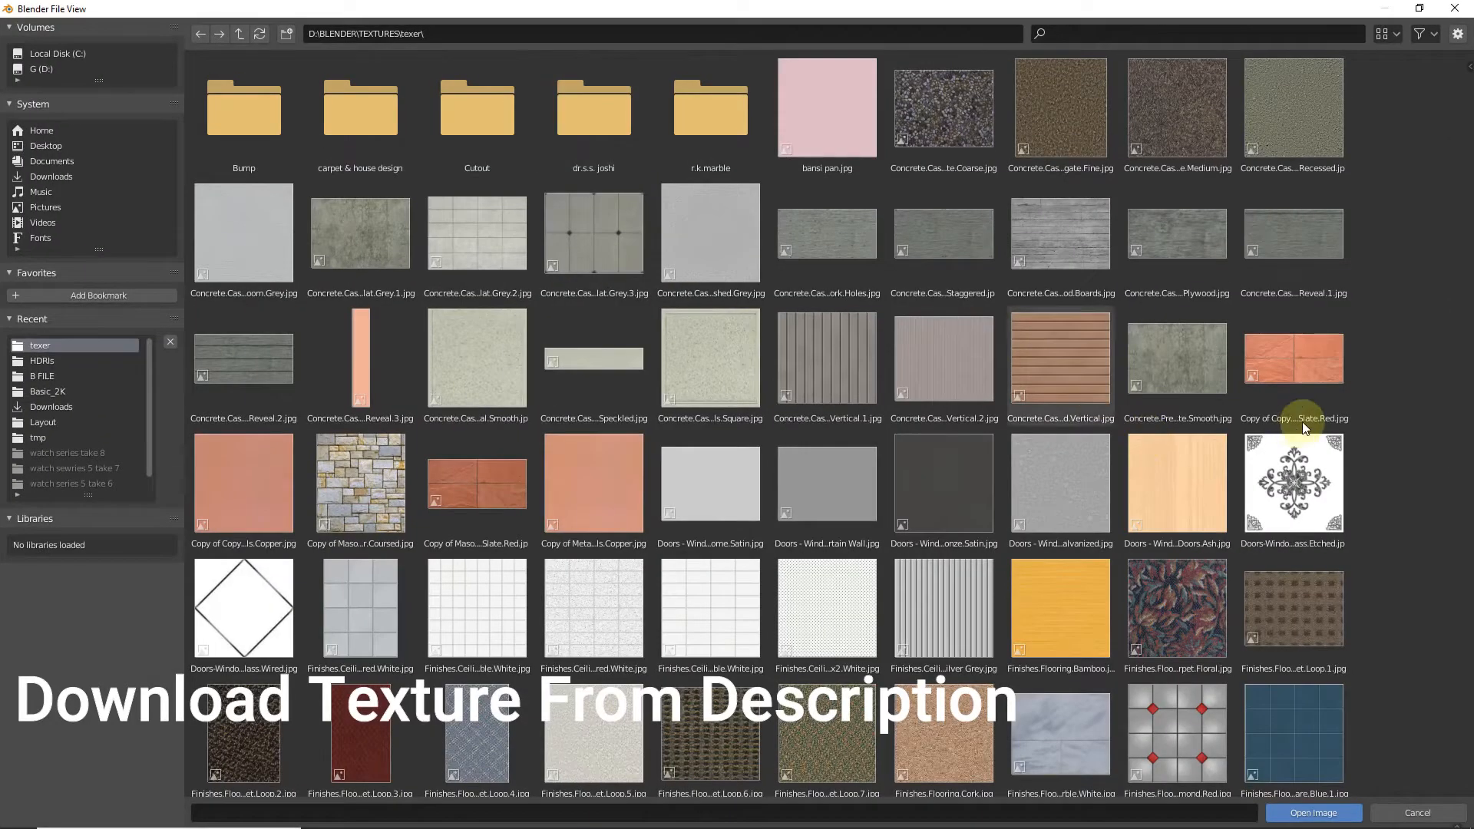
scroll(1302, 422, "down", 10)
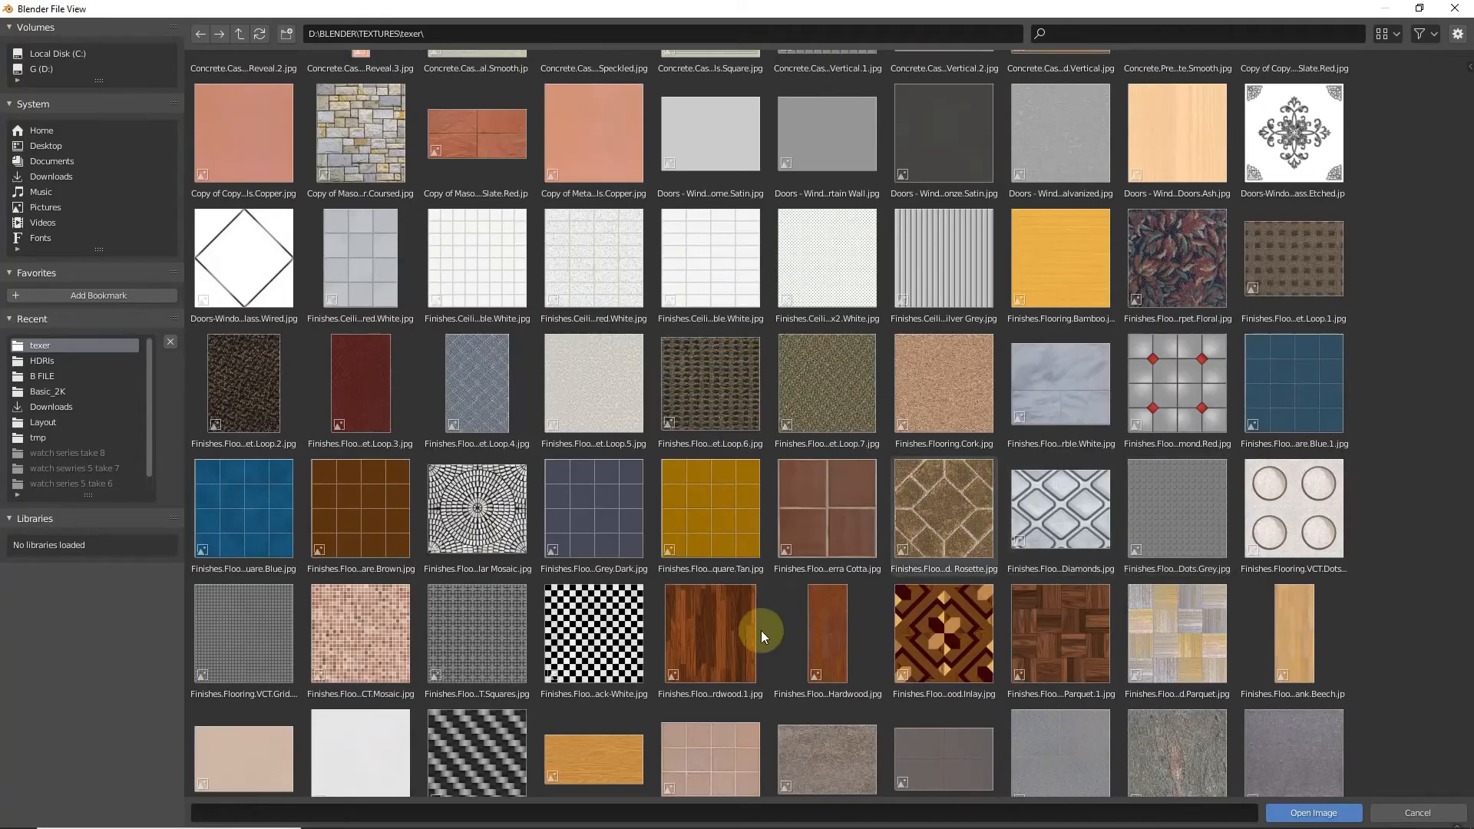
double_click(735, 636)
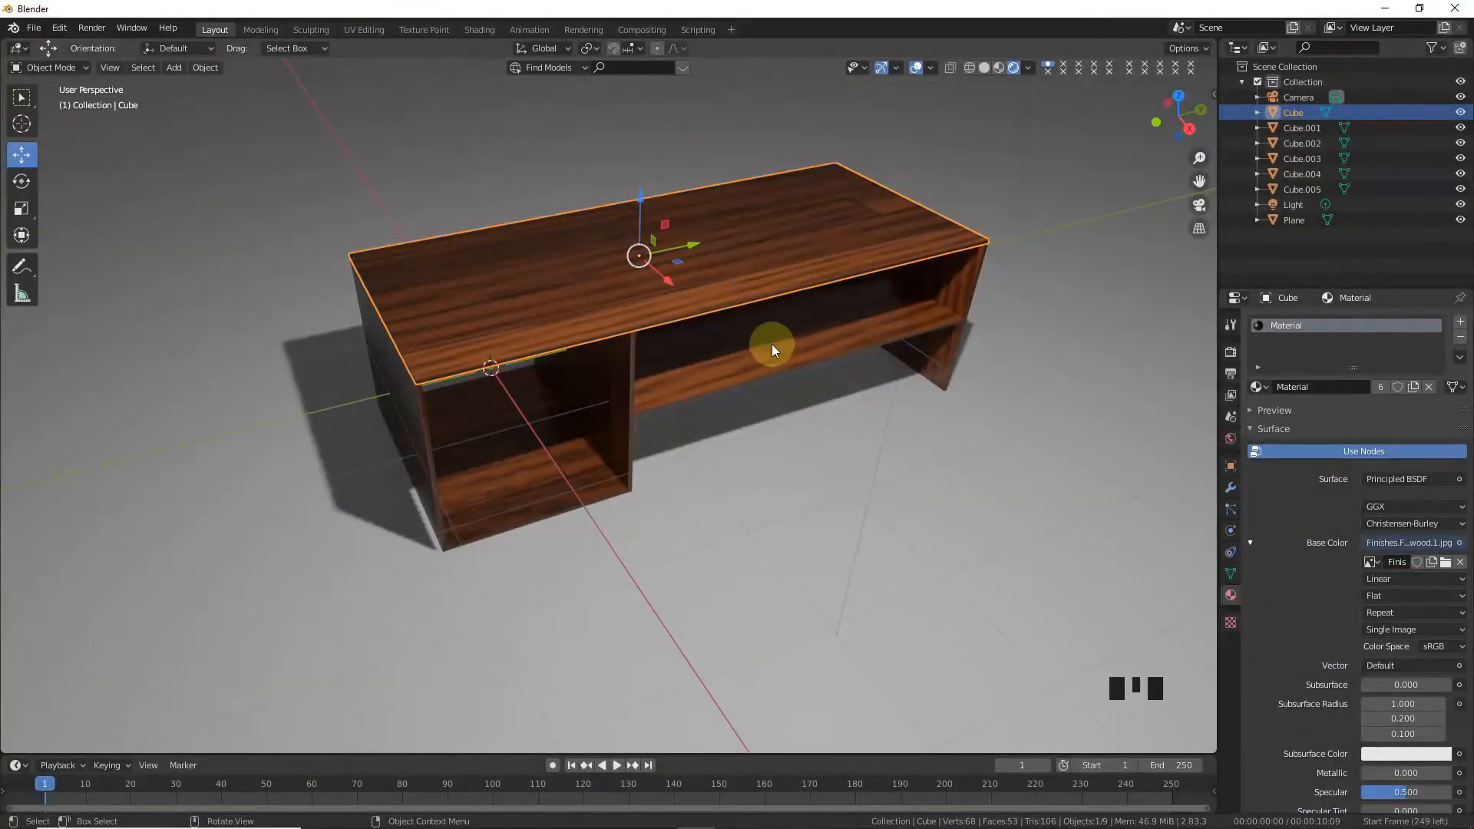
- Set the world background's Color to an Environment Texture
left_click_drag(1189, 127, 1253, 121)
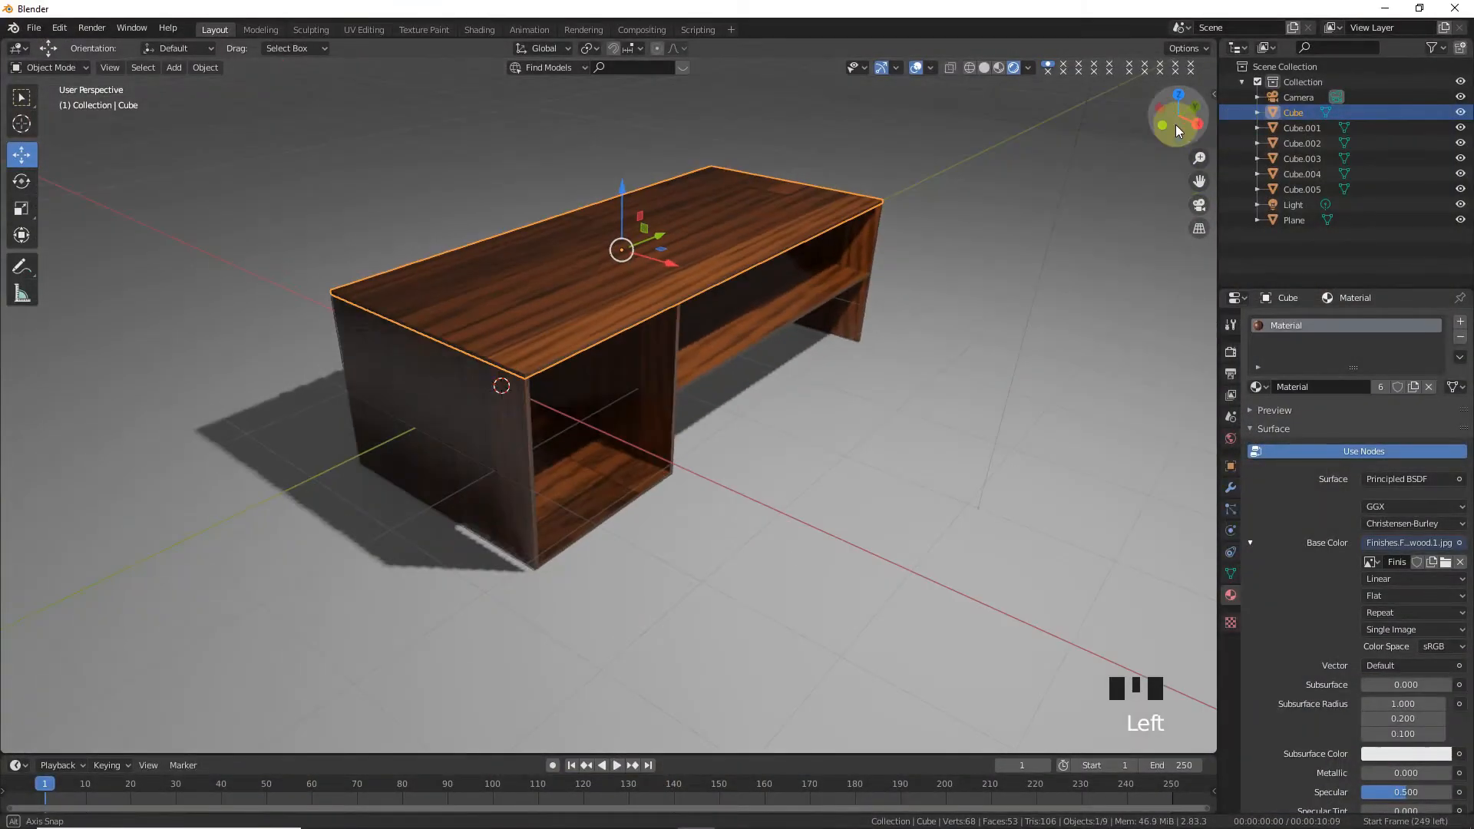
left_click_drag(1199, 182, 1199, 183)
scroll(1198, 230, "up", 2)
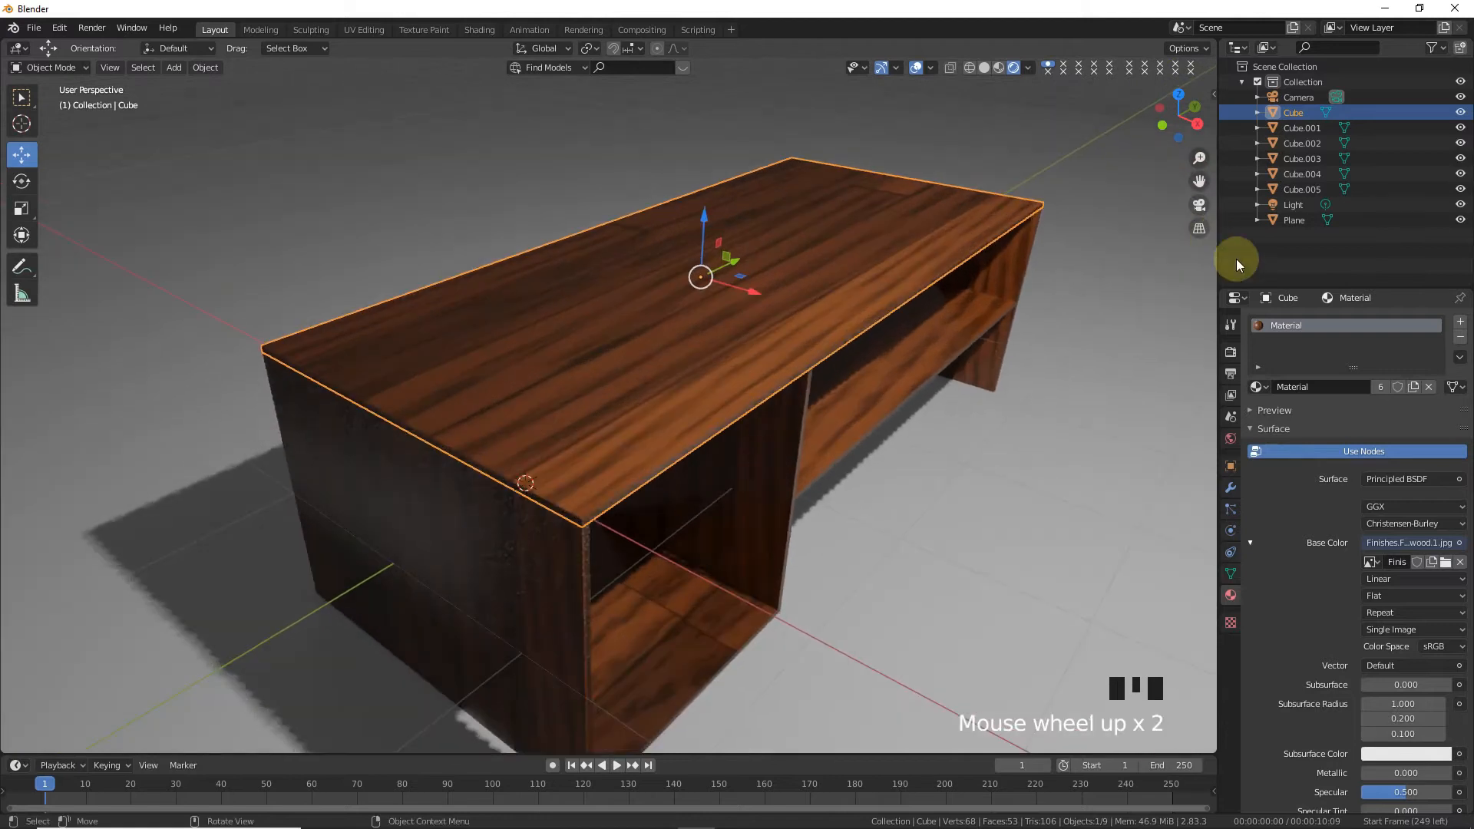
left_click(1231, 438)
left_click(1461, 423)
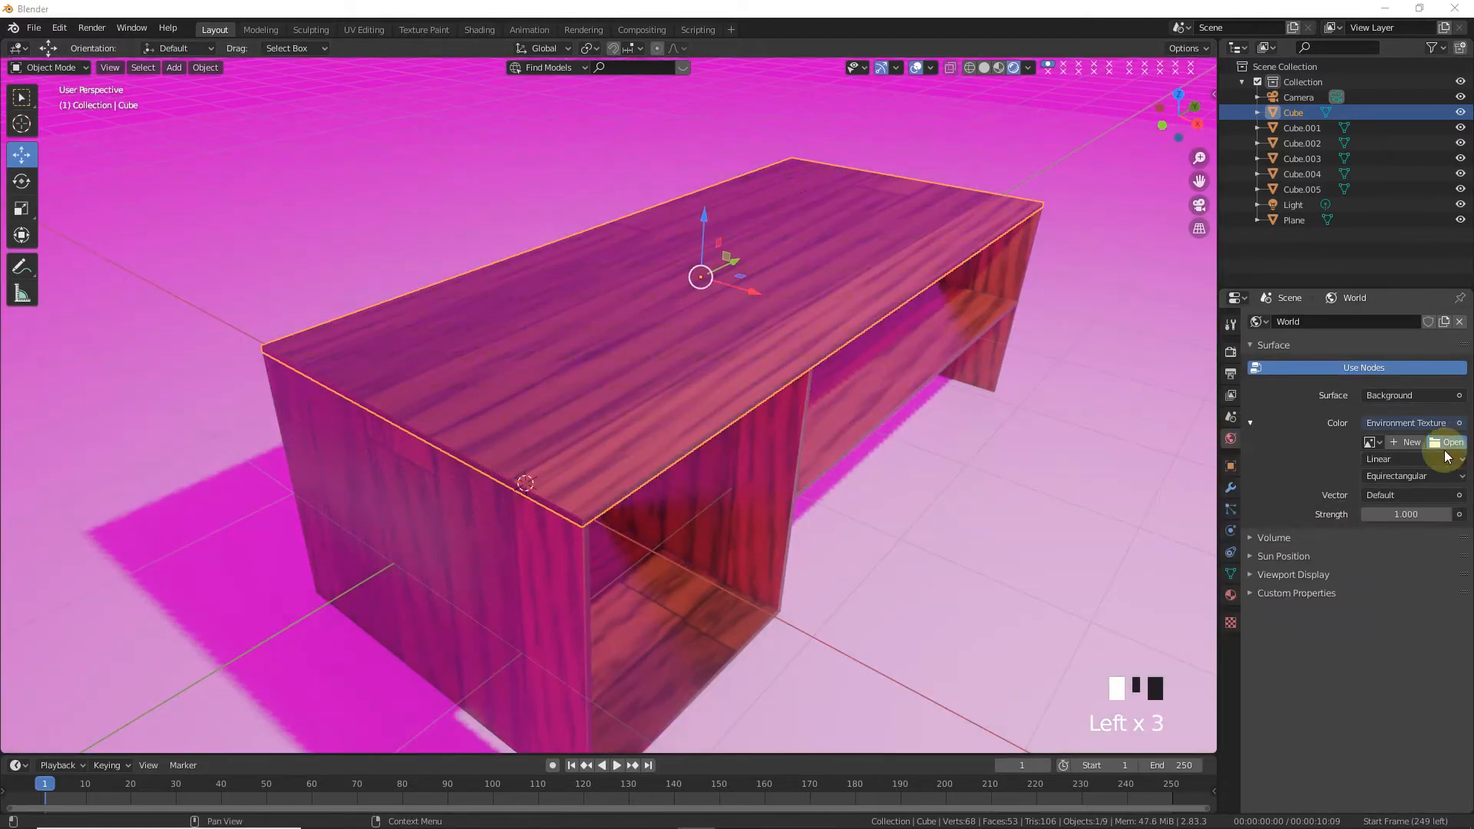
- Load photo_studio_01_4k.hdr from the HDRIs folder as the world's environment image
left_click(1458, 445)
left_click(394, 530)
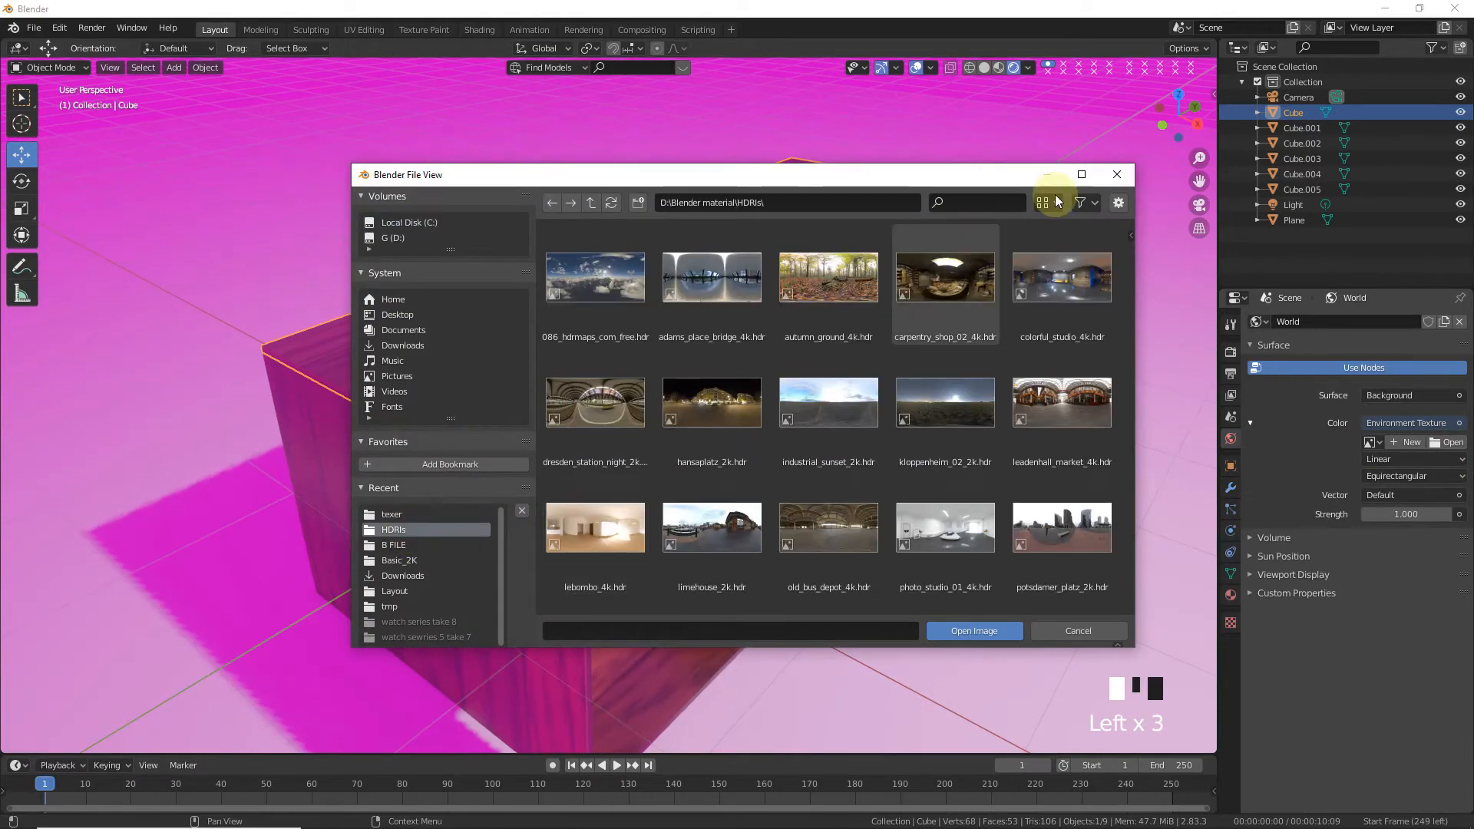
left_click(1081, 175)
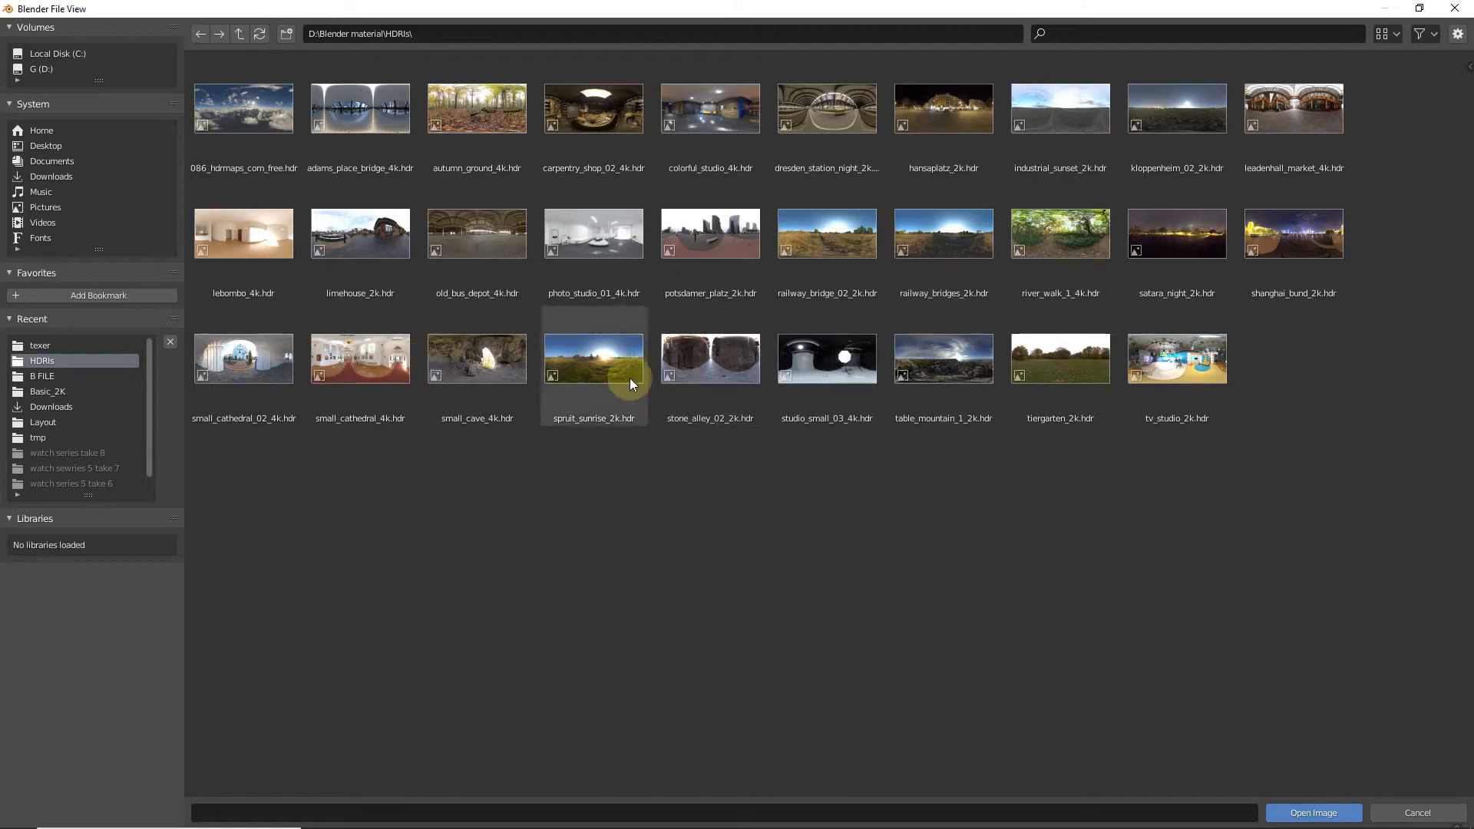
double_click(590, 232)
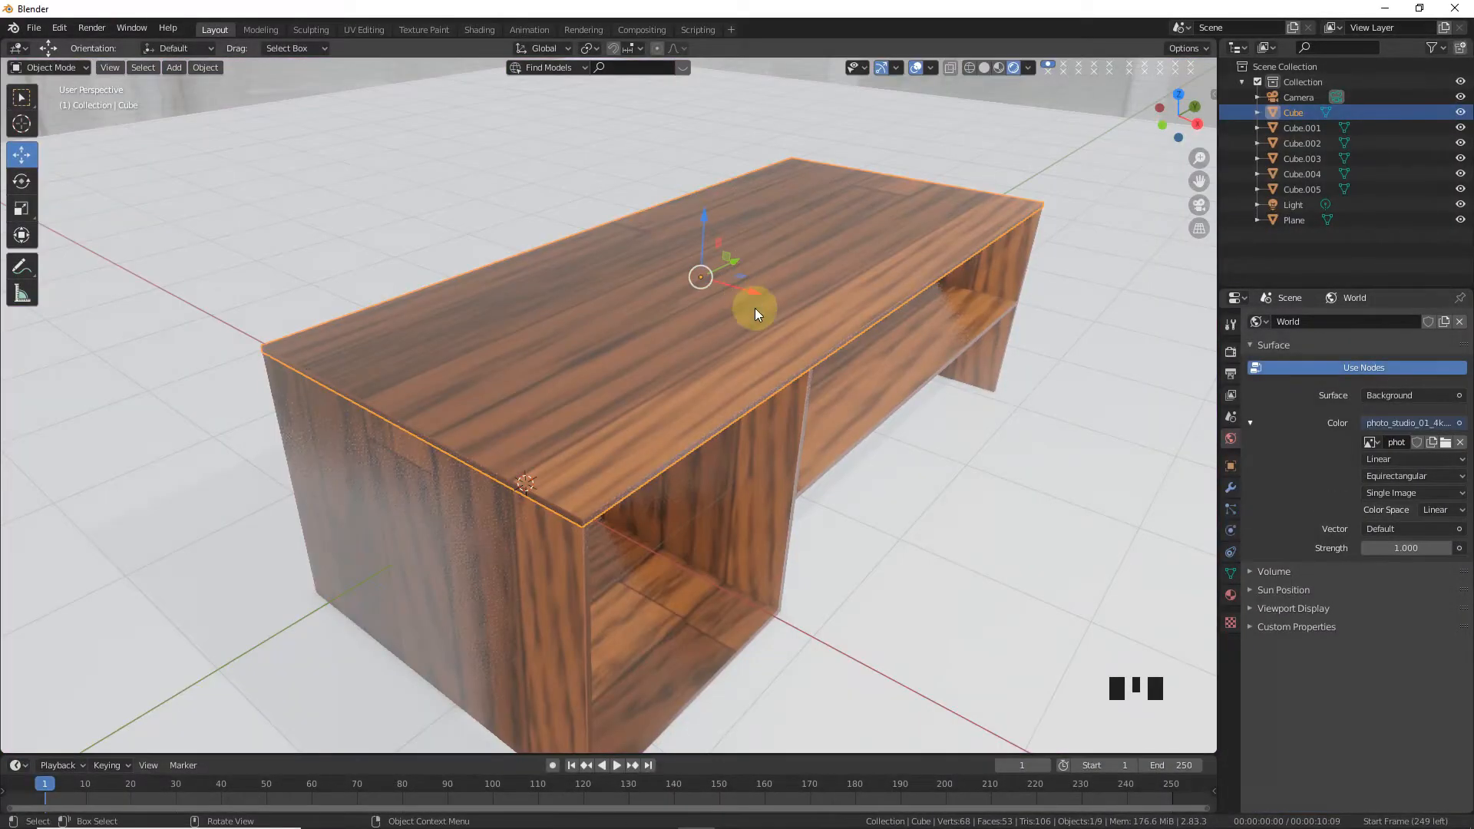
- Unwrap all faces of the top slab with Cube Projection and return to Object Mode
key("Tab")
key("a")
key("a")
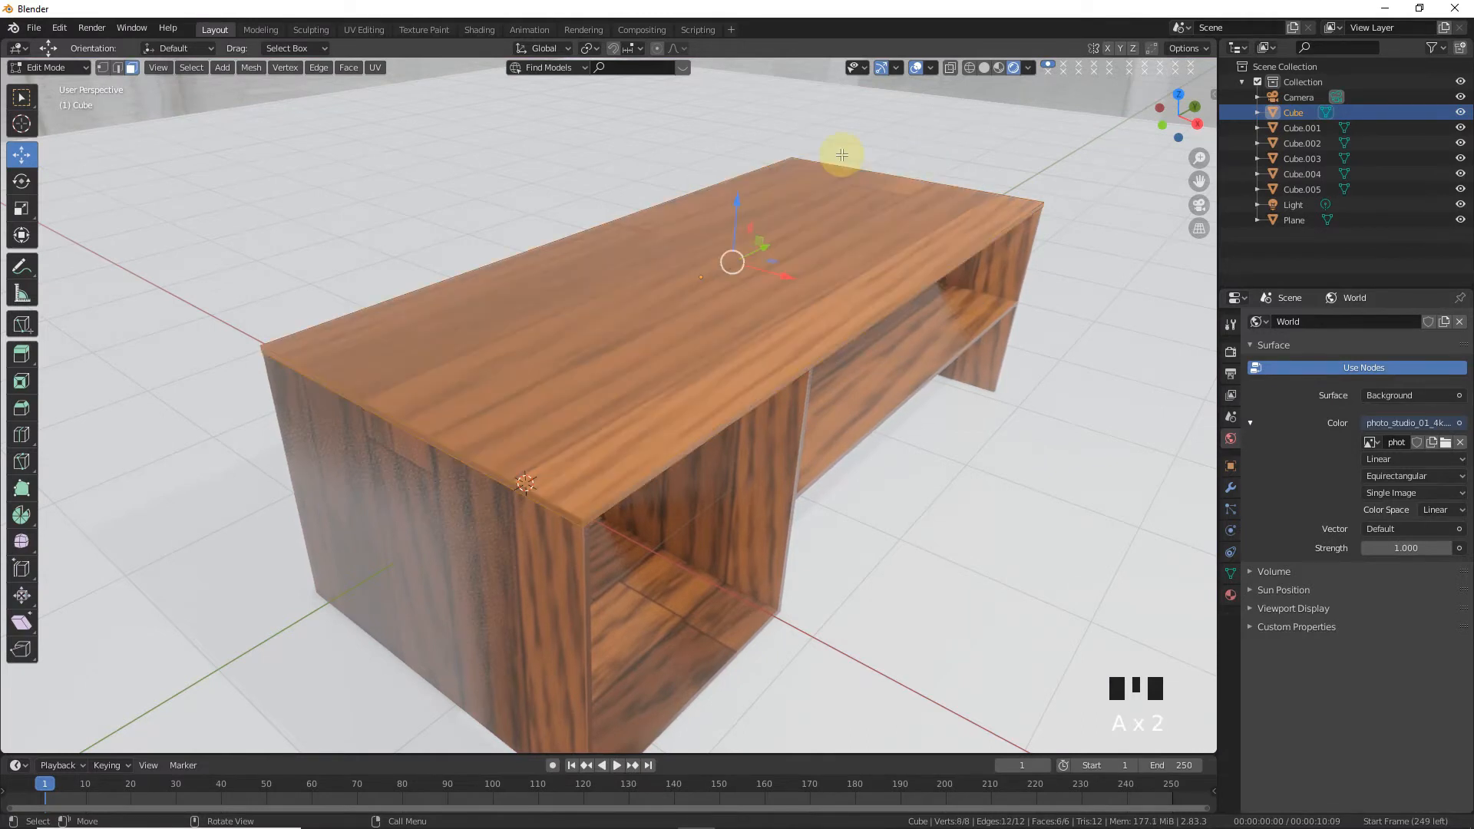
key("u")
left_click(842, 155)
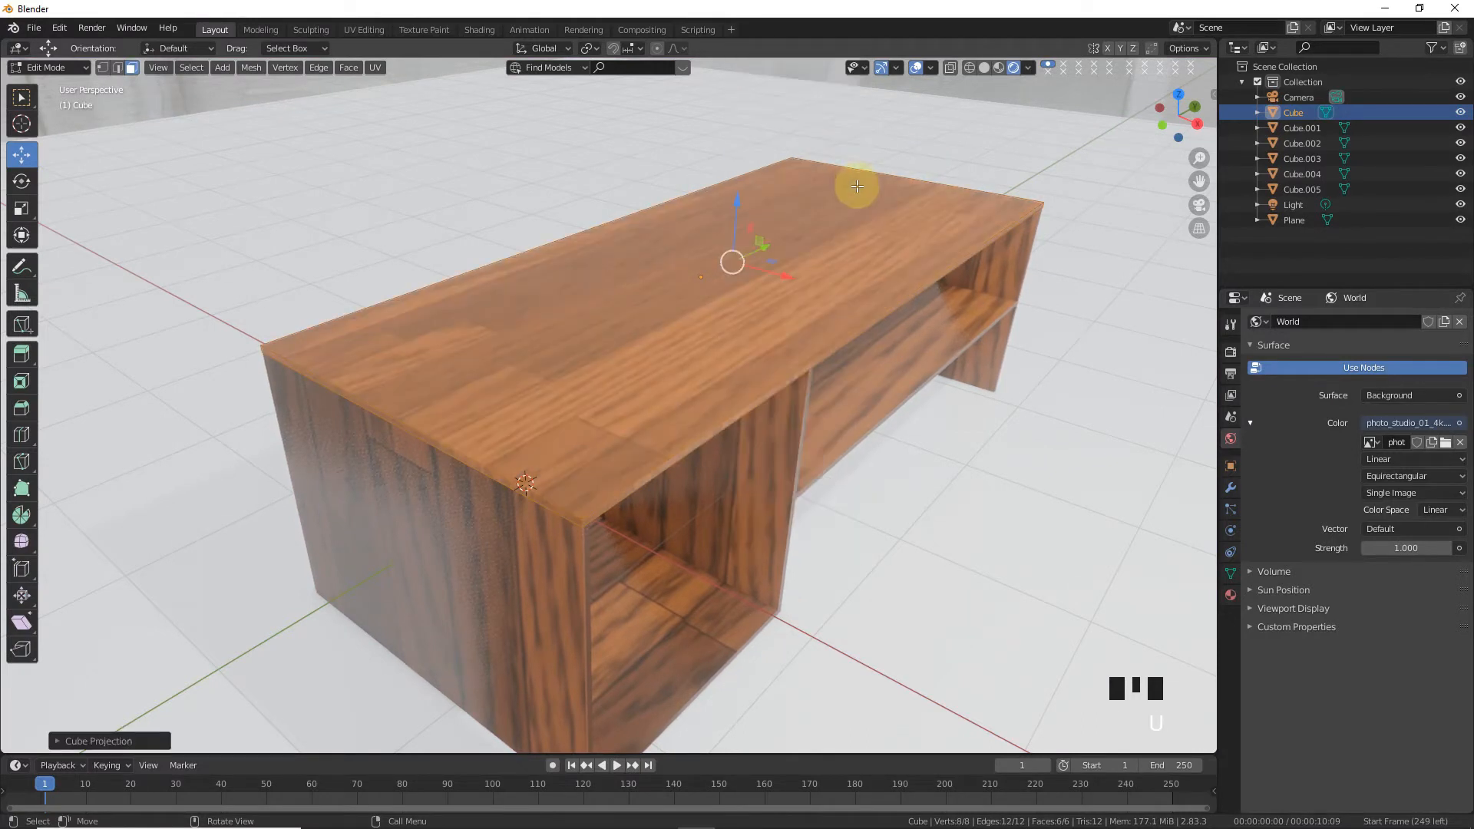
key("Tab")
- Unwrap all faces of the shelf and divider wall piece with Cube Projection and leave mesh editing
left_click(905, 407)
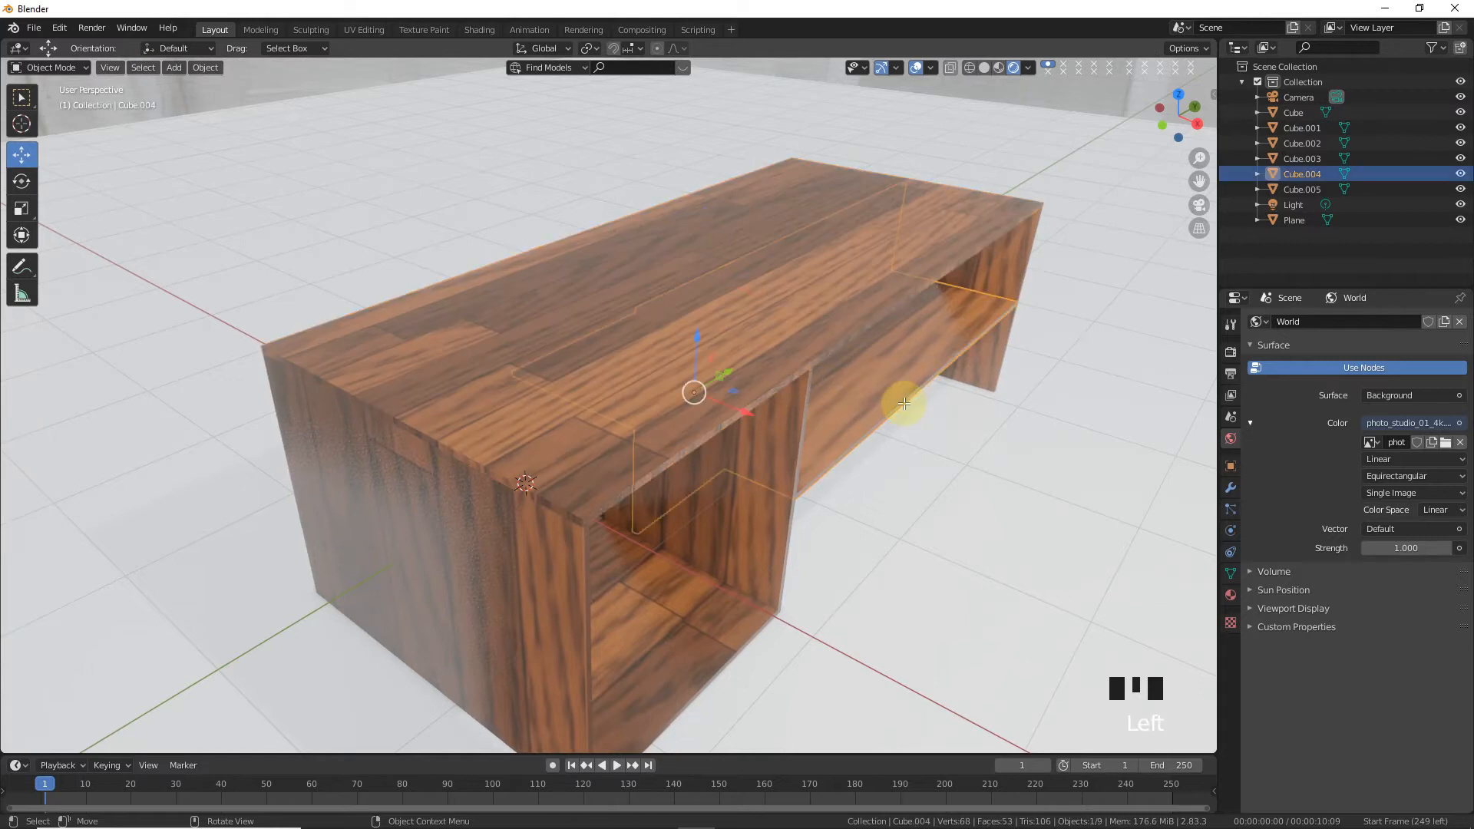
key("Tab")
key("a")
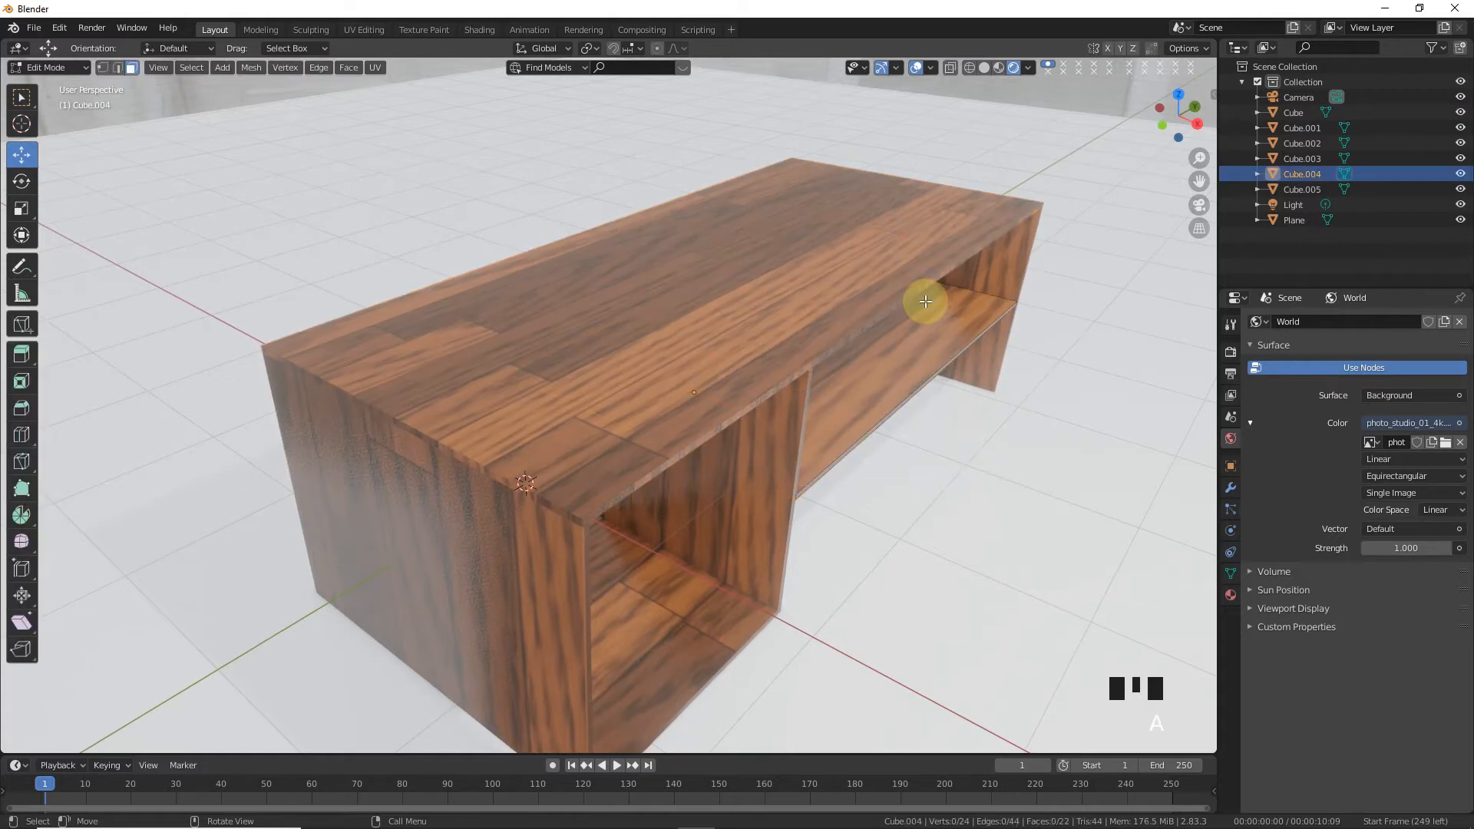
key("a")
left_click(942, 218)
right_click(942, 218)
left_click(942, 218)
key("Tab")
- Unwrap all faces of the outer side panel at the shelf's far end with Cube Projection
left_click_drag(1209, 104, 1191, 393)
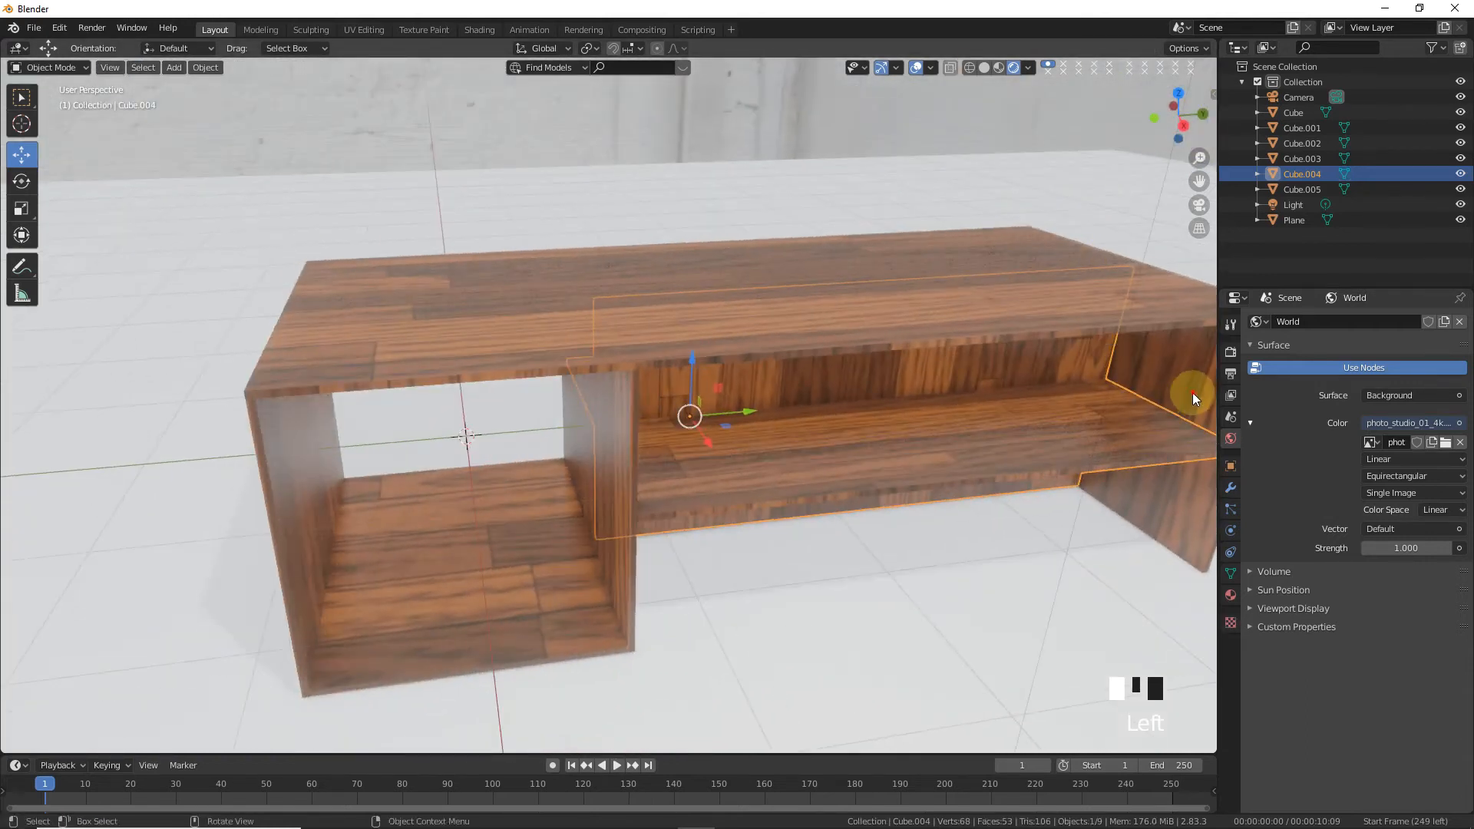
left_click(1192, 393)
scroll(1150, 384, "down", 2)
key("Tab")
key("a")
left_click(1102, 298)
key("a")
left_click(1094, 197)
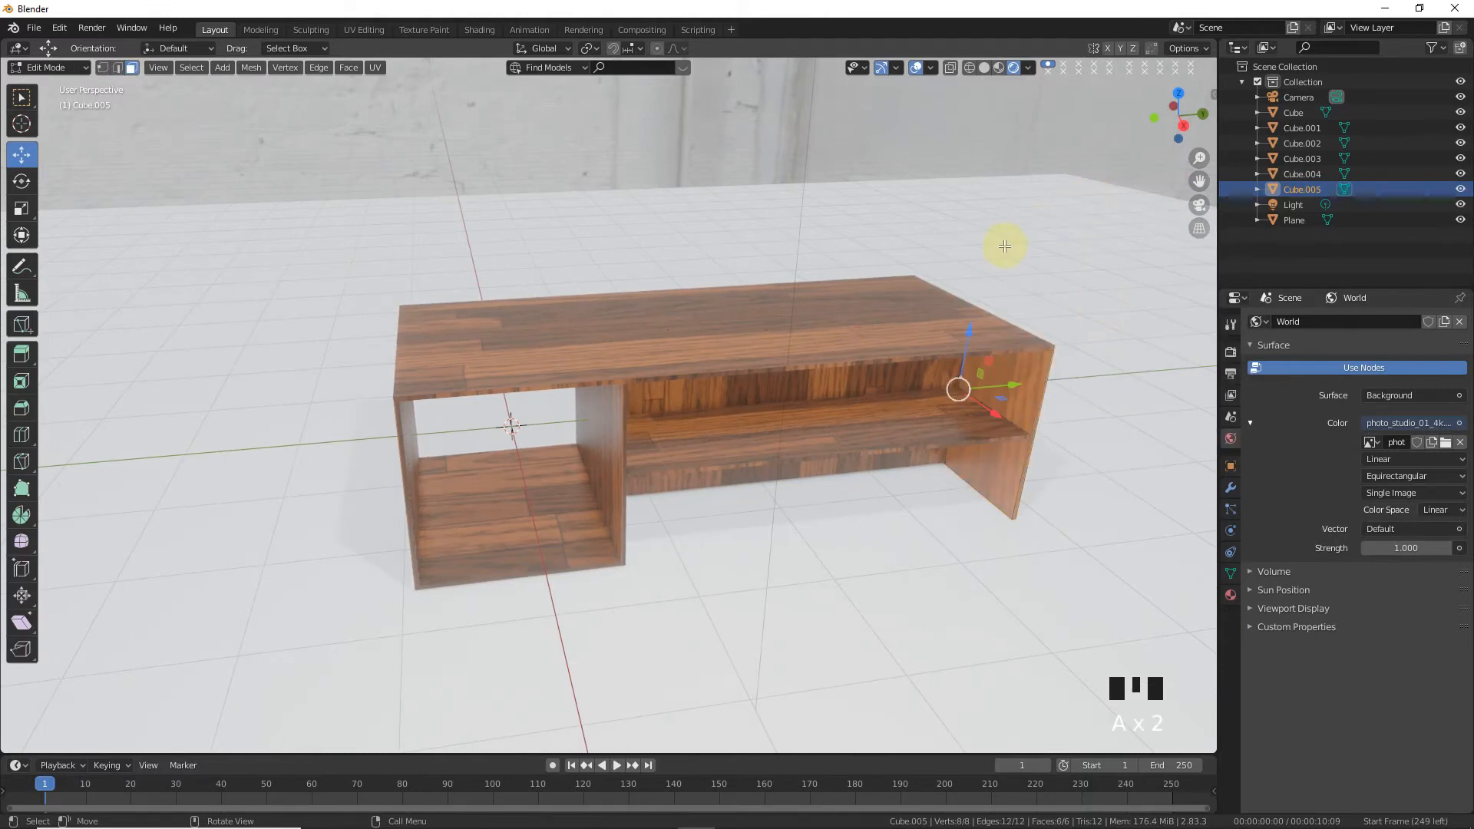
right_click(972, 297)
left_click(971, 298)
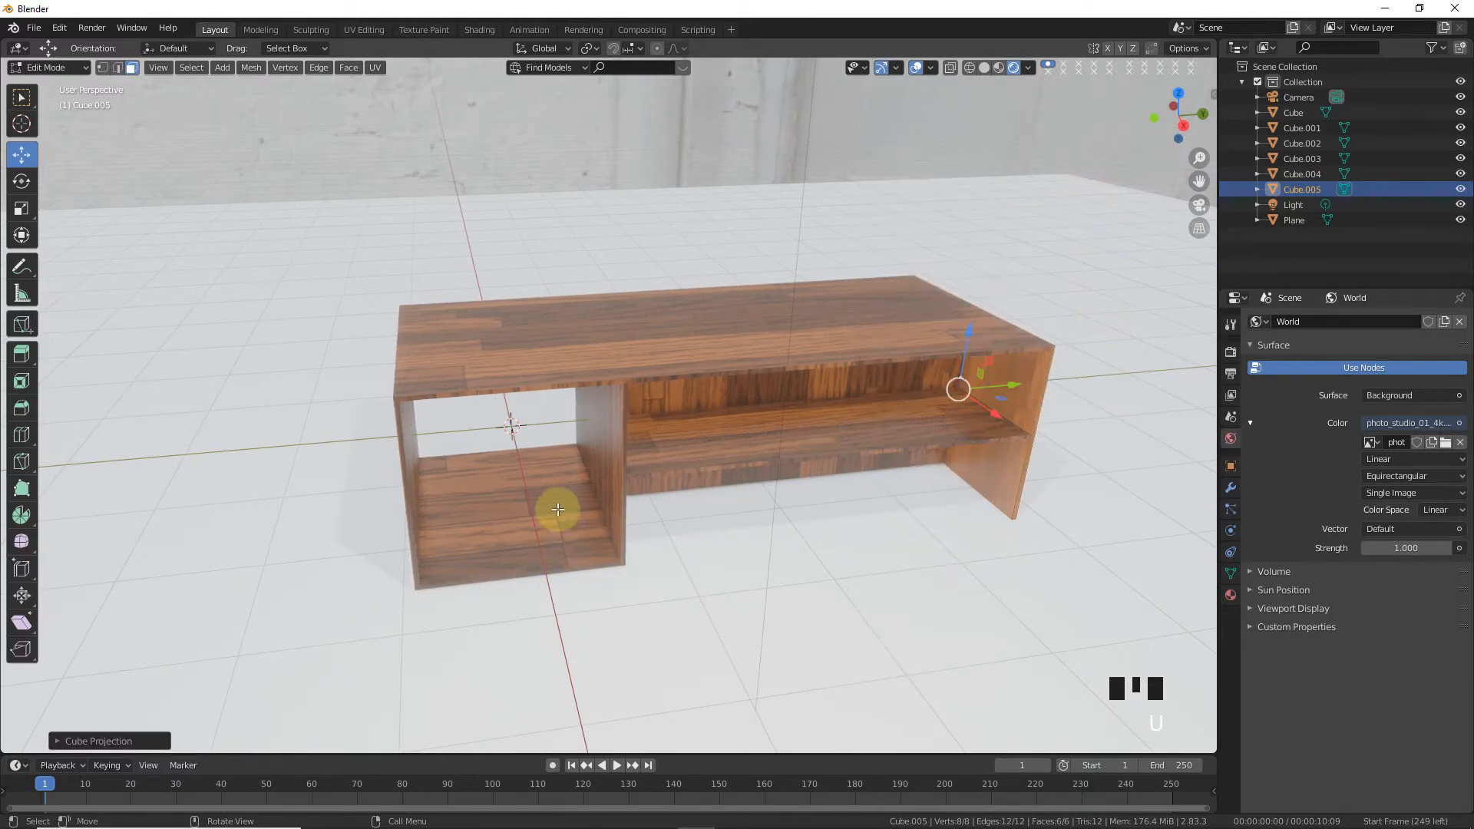
- Unwrap all faces of the vertical divider panel beside the open compartment with Cube Projection and return to Object Mode
key("Tab")
left_click(579, 491)
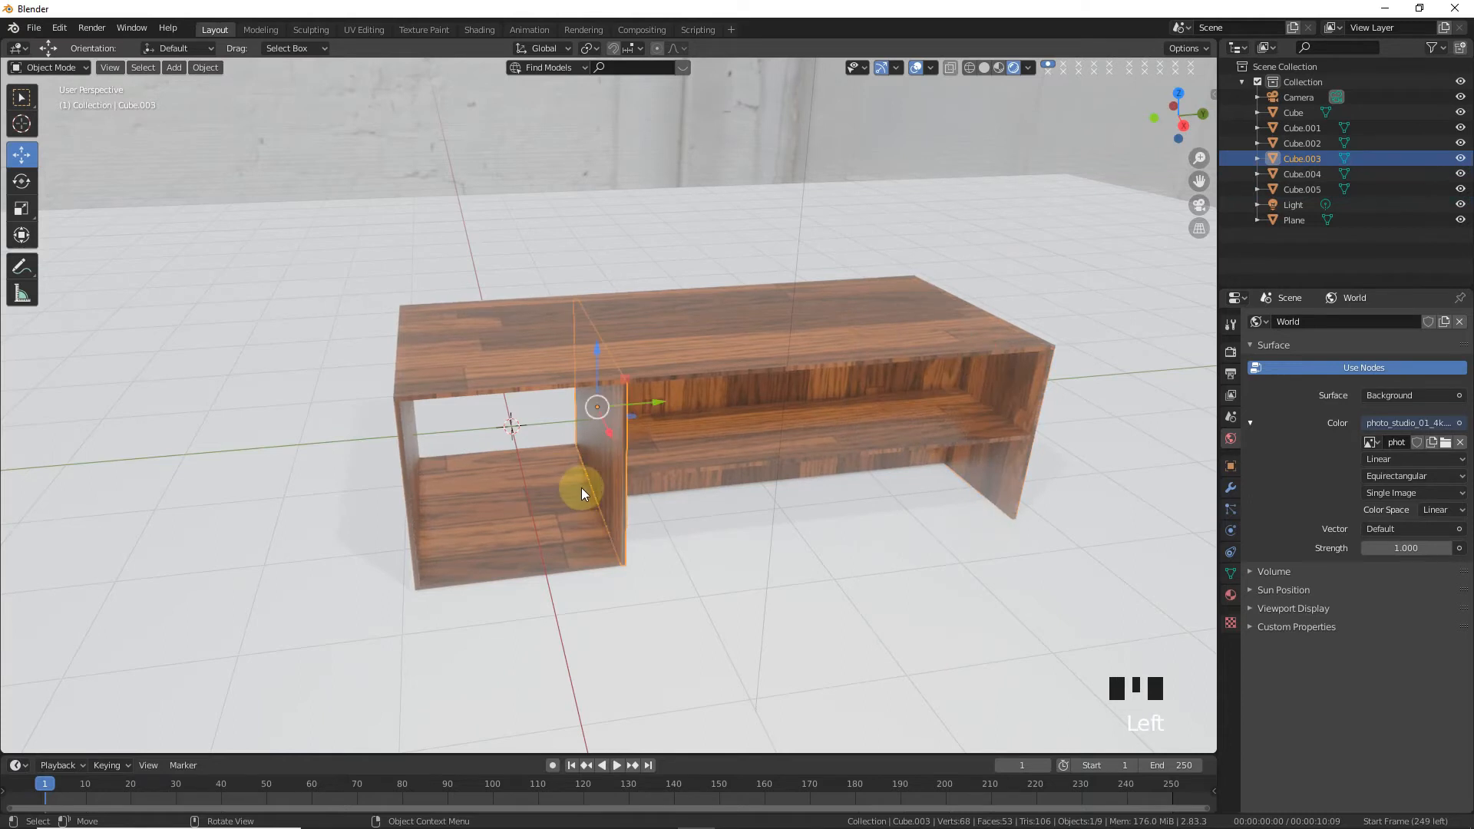
key("Tab")
key("a")
left_click(606, 353)
key("a")
left_click(612, 303)
right_click(613, 293)
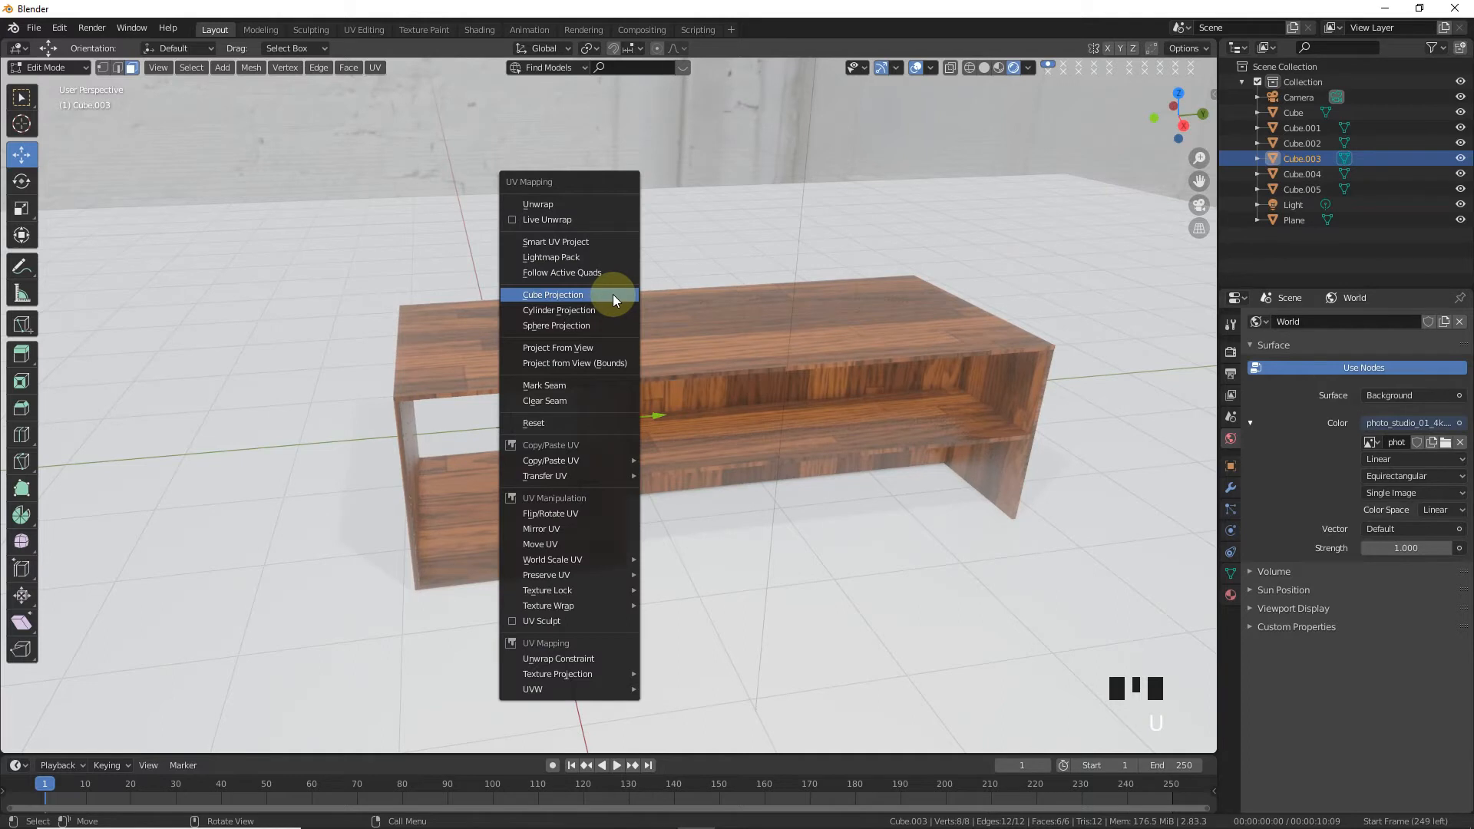
key("Tab")
- Unwrap all faces of the open compartment's bottom board with Cube Projection and leave mesh editing
left_click(536, 522)
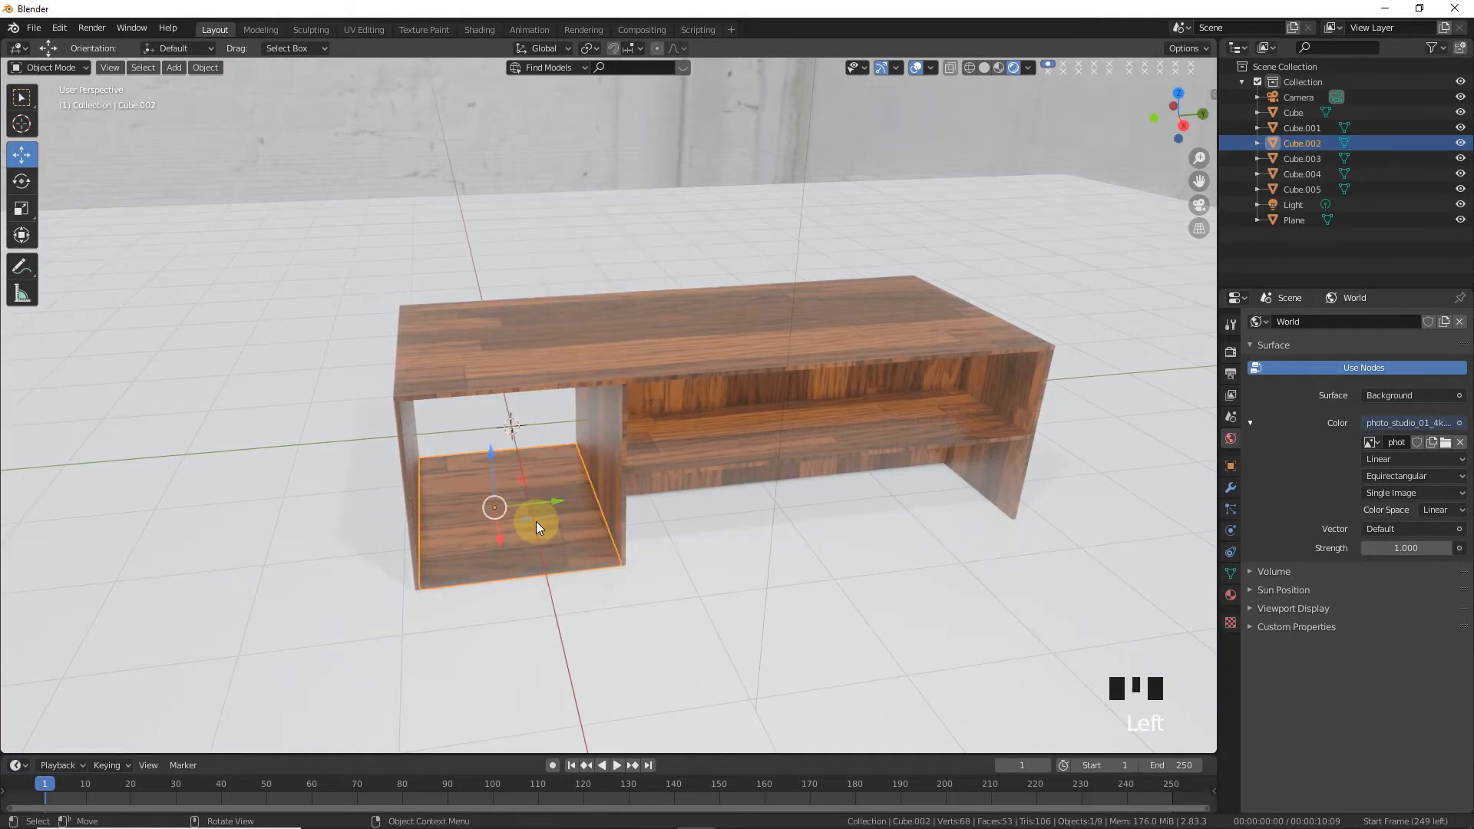
key("Tab")
key("a")
left_click(568, 450)
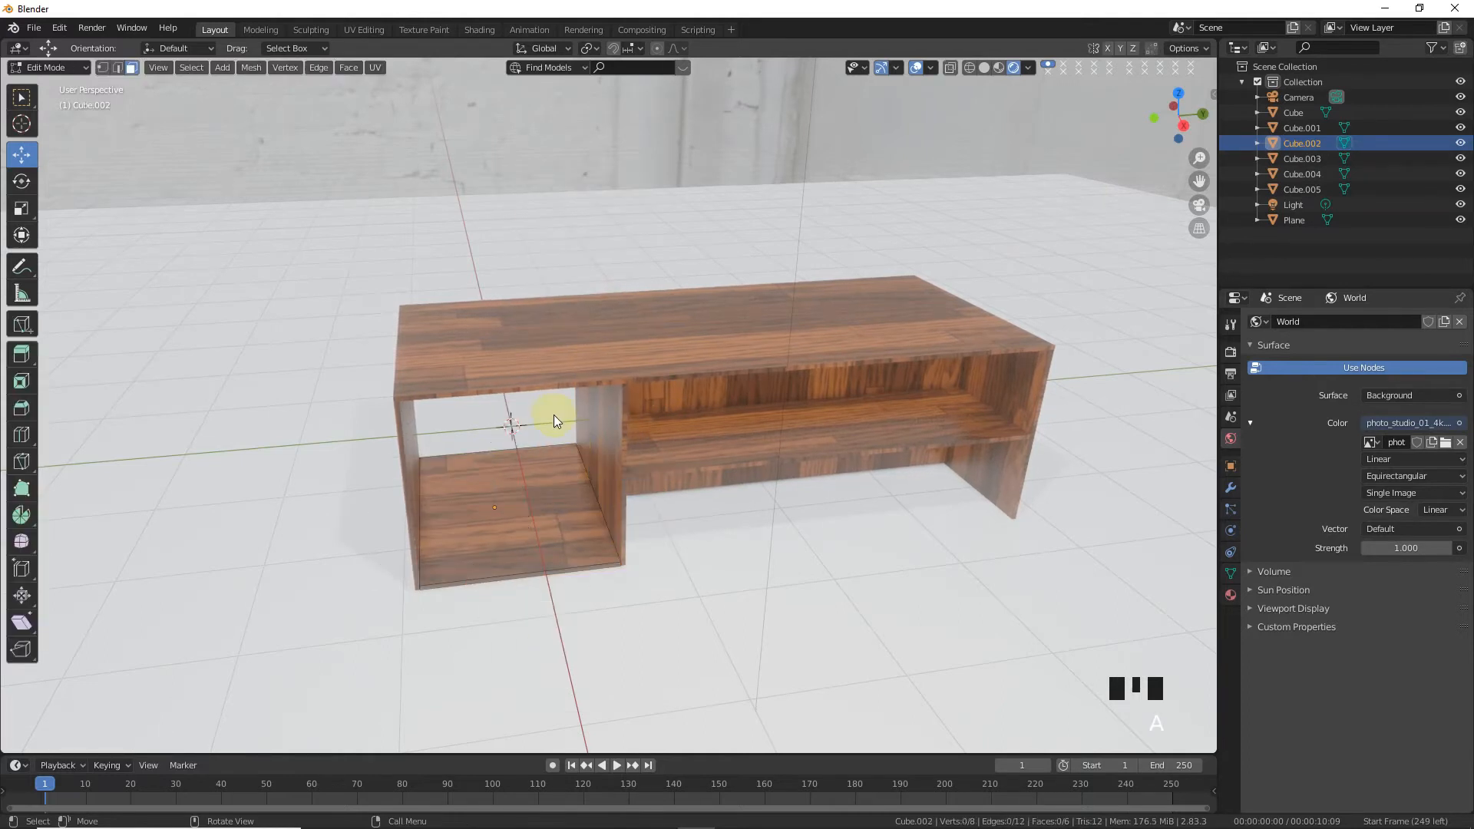
key("a")
left_click(547, 342)
right_click(547, 341)
key("Tab")
- Unwrap all faces of the outer side panel next to the open compartment with Cube Projection
left_click(412, 467)
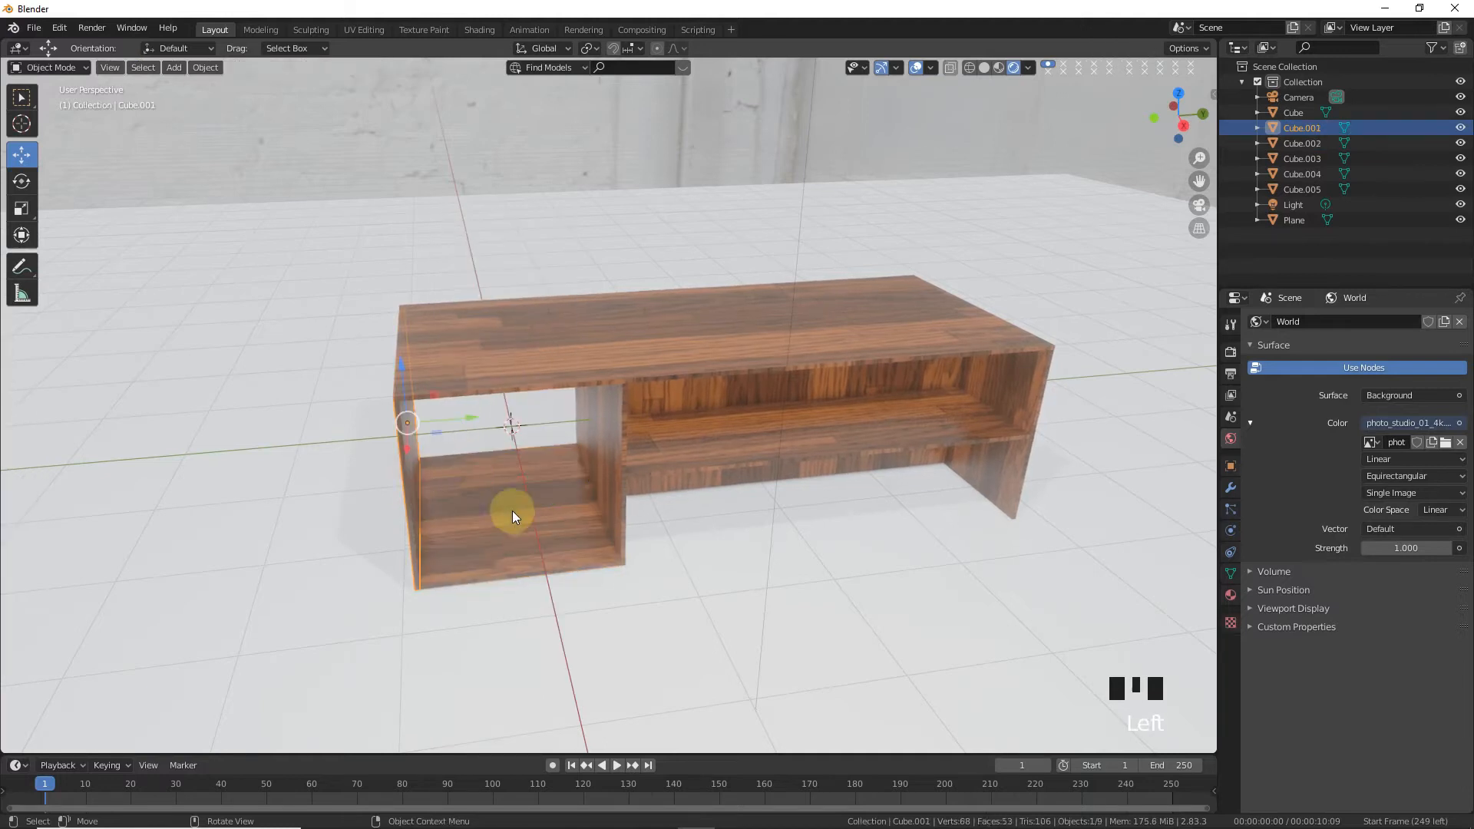
key("Tab")
key("a")
left_click(534, 418)
key("a")
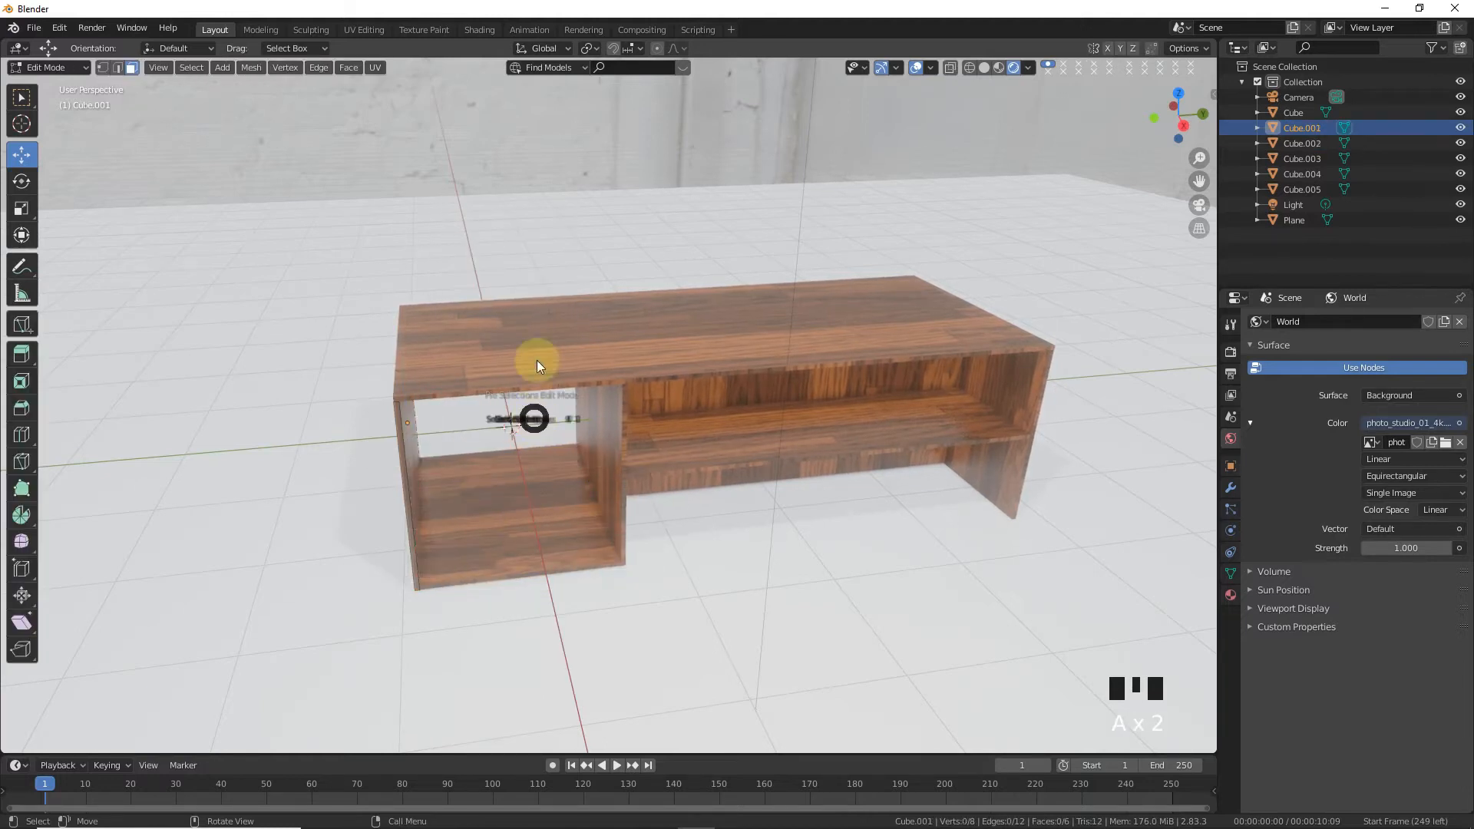
left_click(537, 326)
right_click(537, 326)
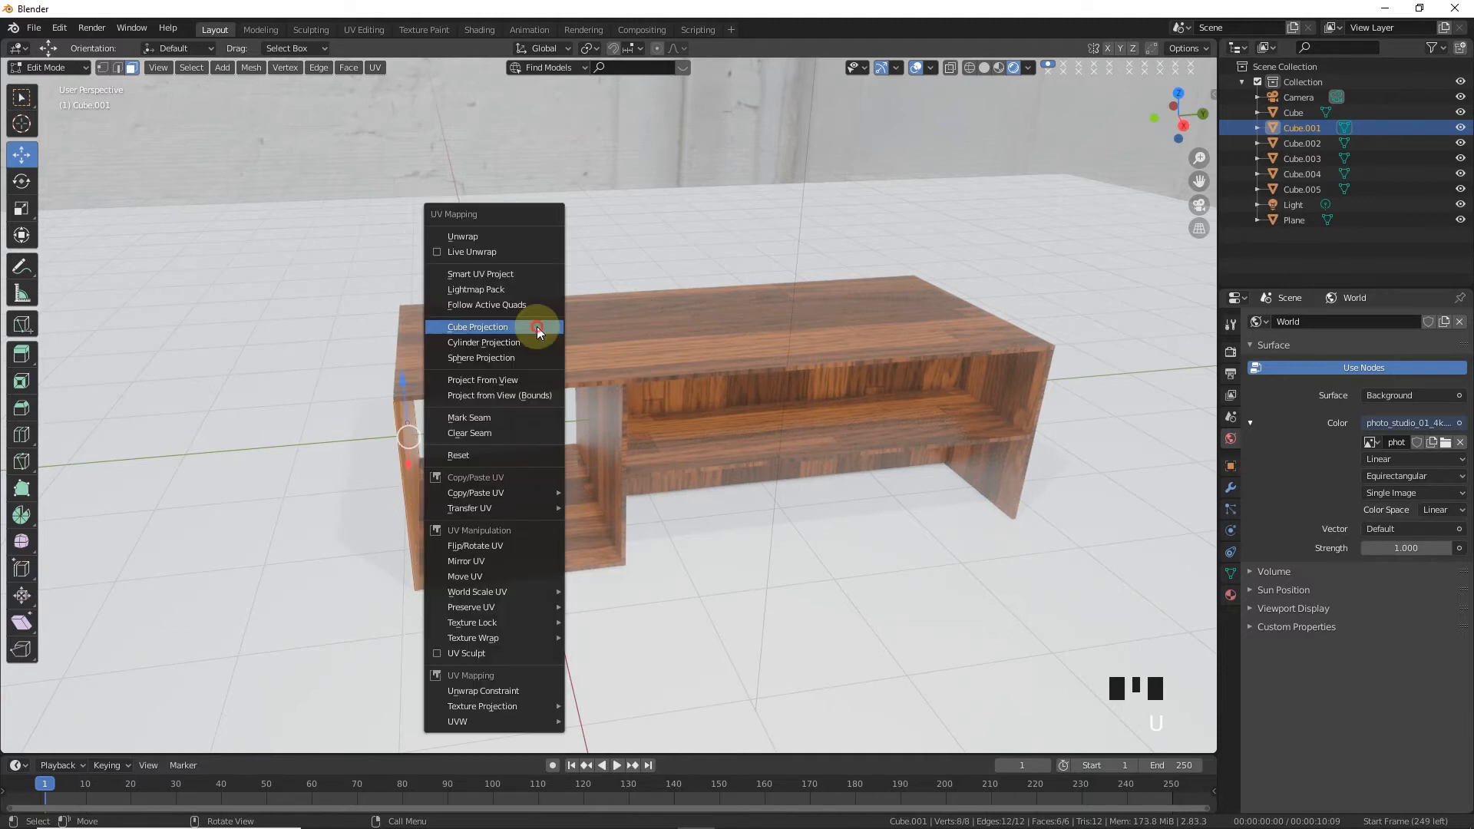
key("Tab")
- In solid shading, select the top slab's loop of narrow edge faces and assign them a new material in a second slot
left_click_drag(1178, 114, 1226, 114)
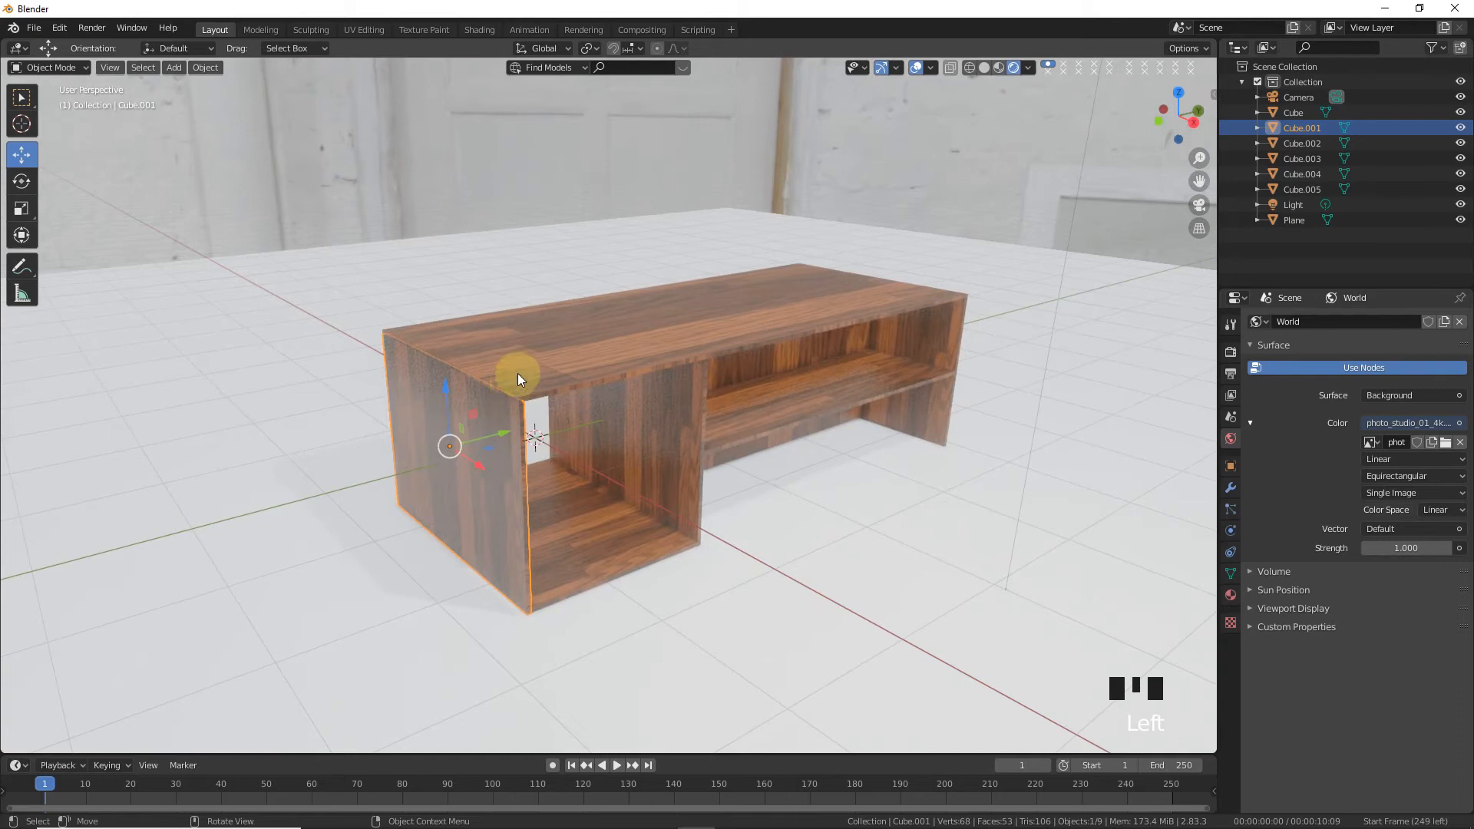
scroll(517, 375, "up", 1)
left_click(984, 68)
scroll(566, 321, "up", 1)
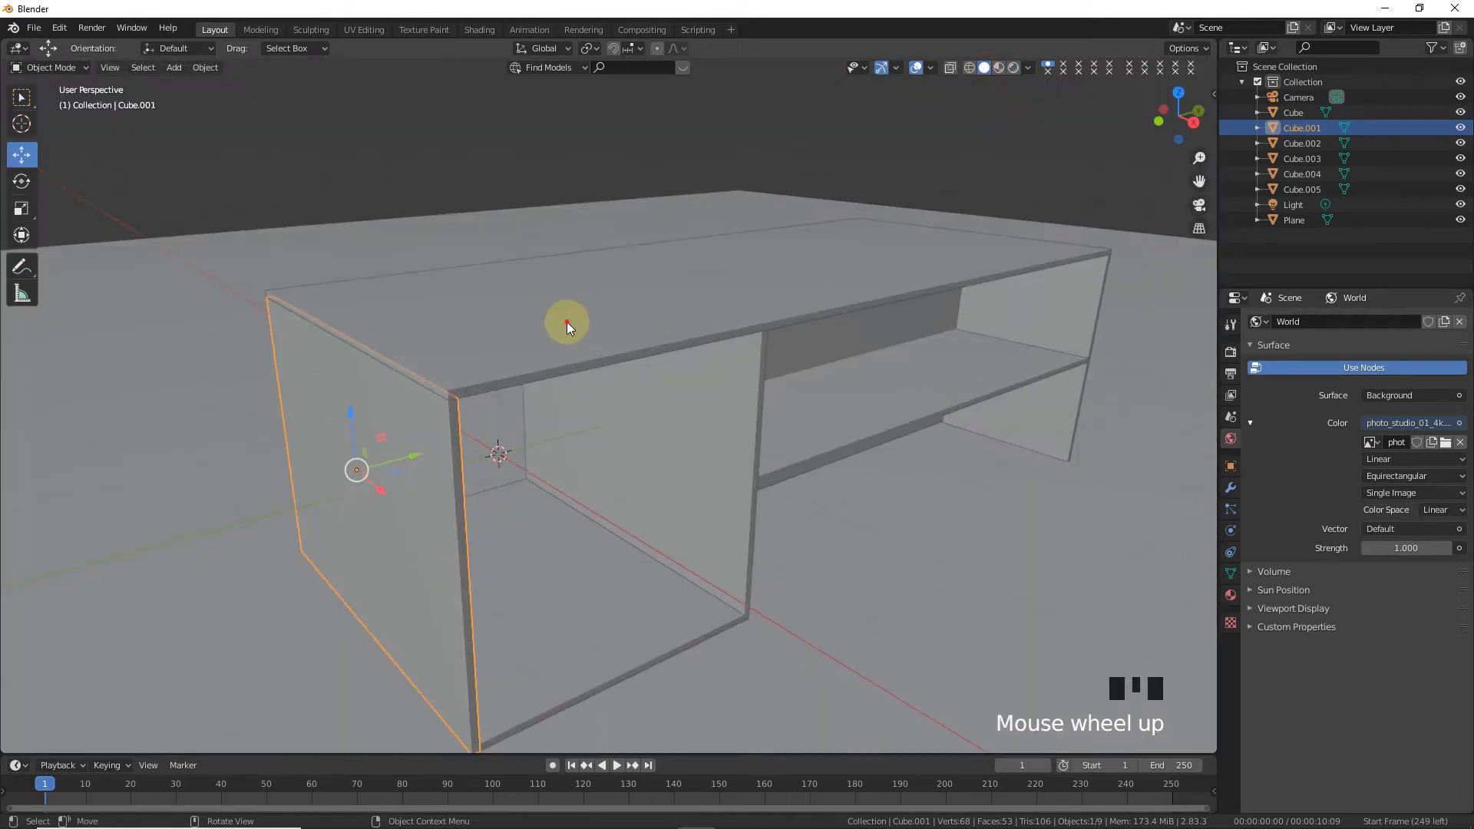
left_click(488, 421)
key("Tab")
left_click(464, 406, "alt")
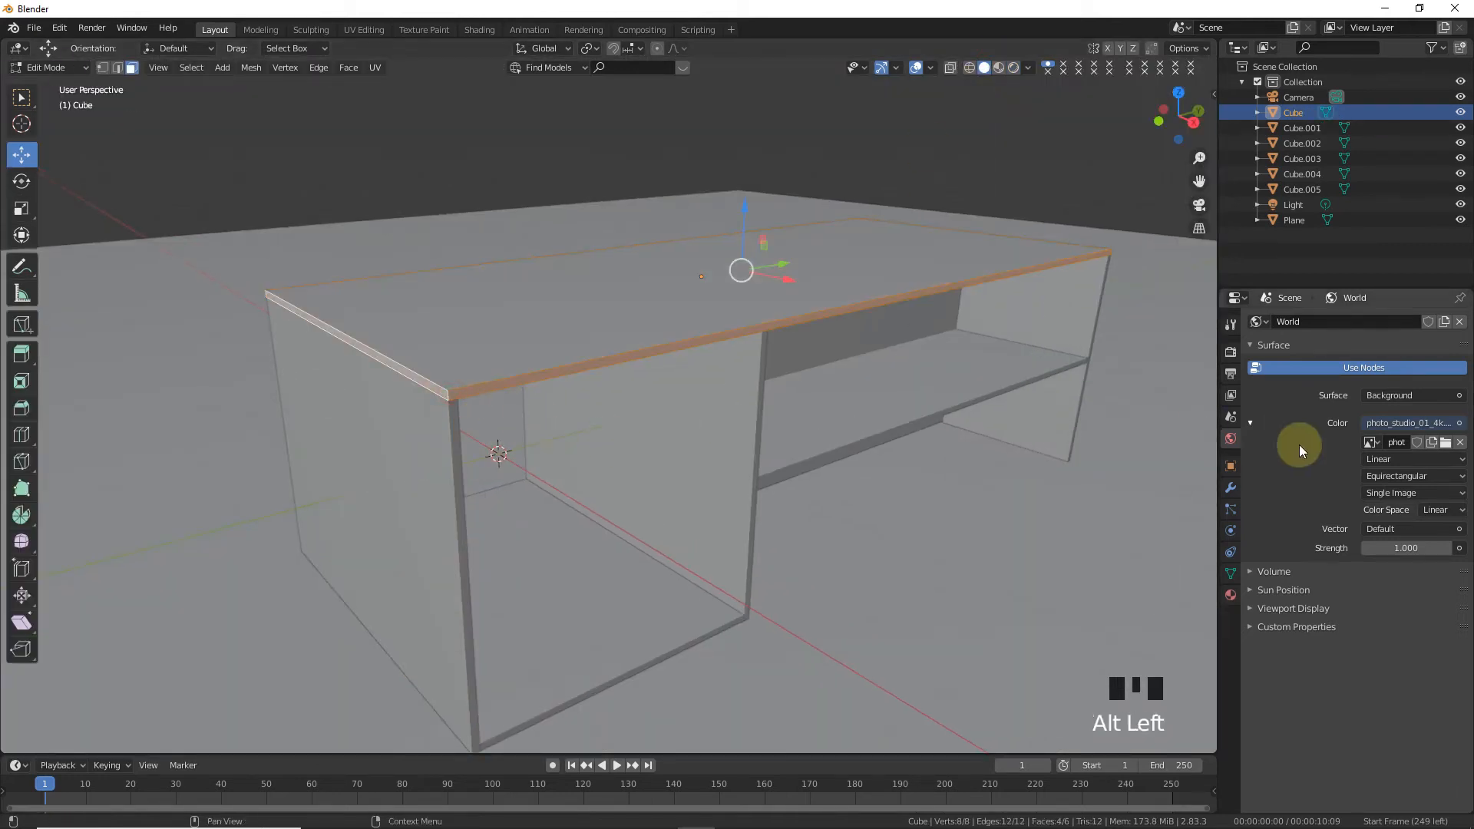
left_click(1231, 595)
left_click(1462, 326)
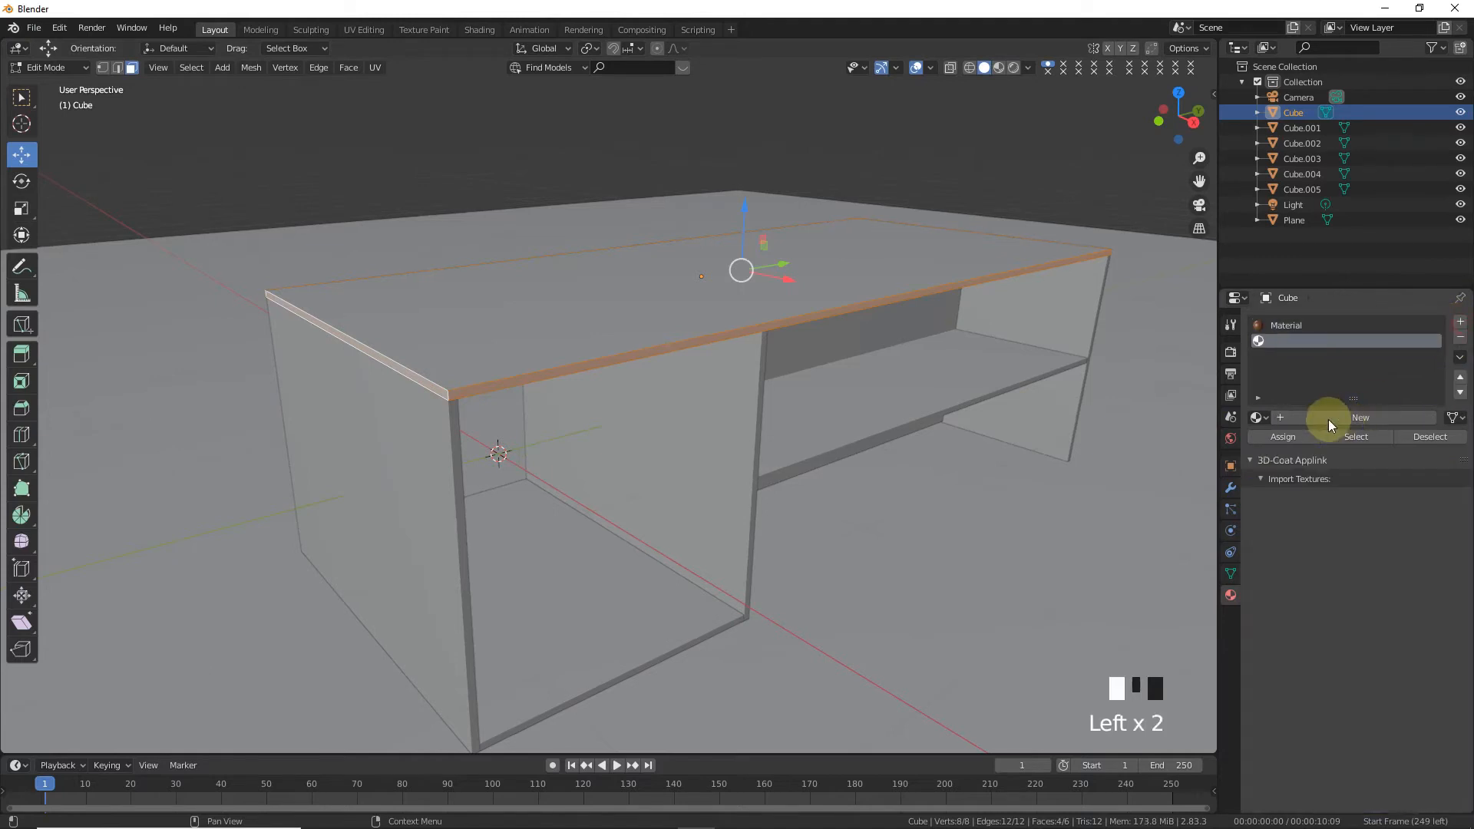
left_click(1356, 435)
left_click(1365, 418)
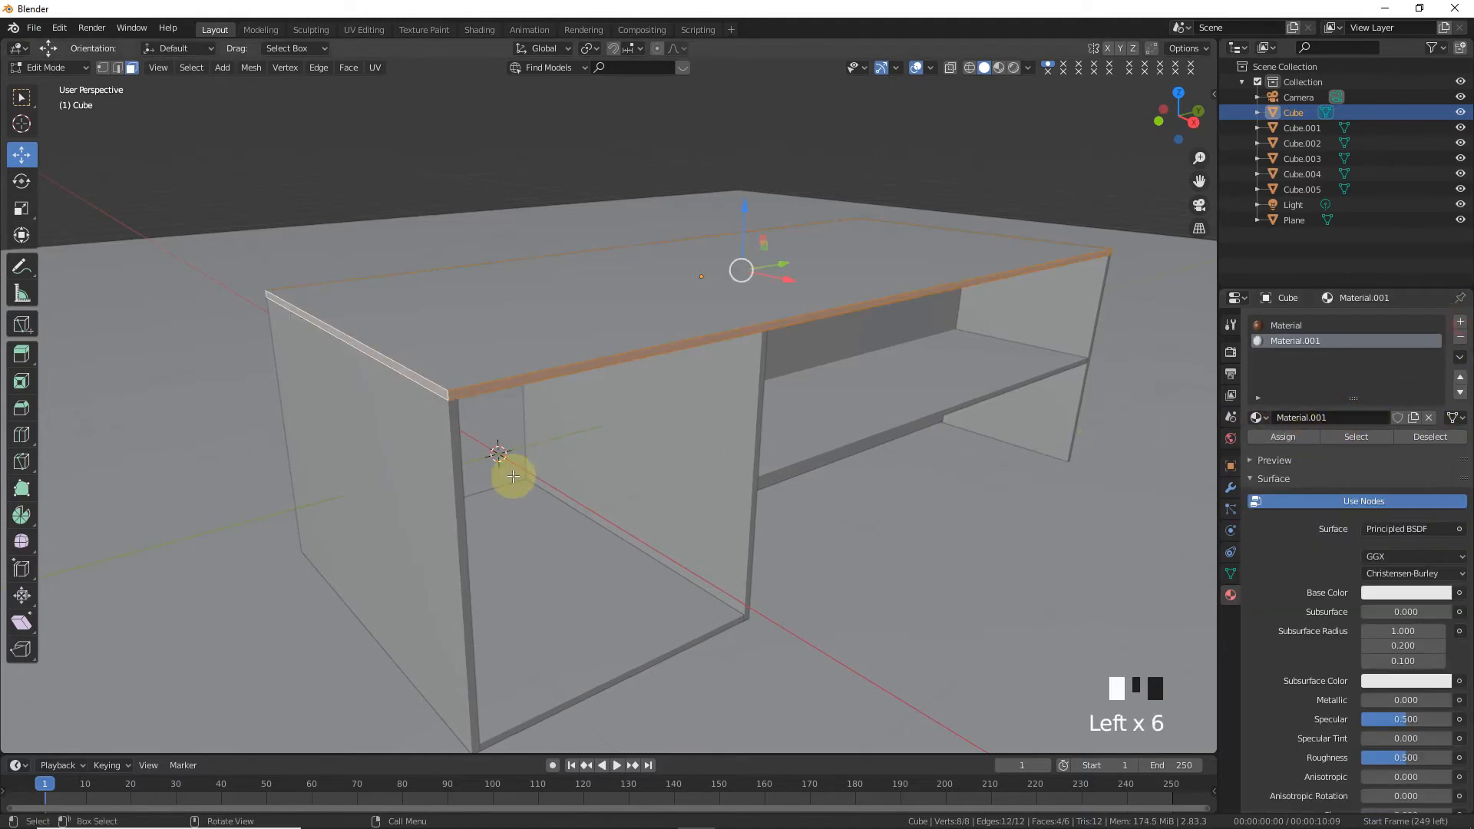
- Assign Material.001 in a second slot to the narrow edge faces of the side panel next to the open compartment
key("Tab")
left_click(452, 476)
key("Tab")
left_click(457, 400, "alt")
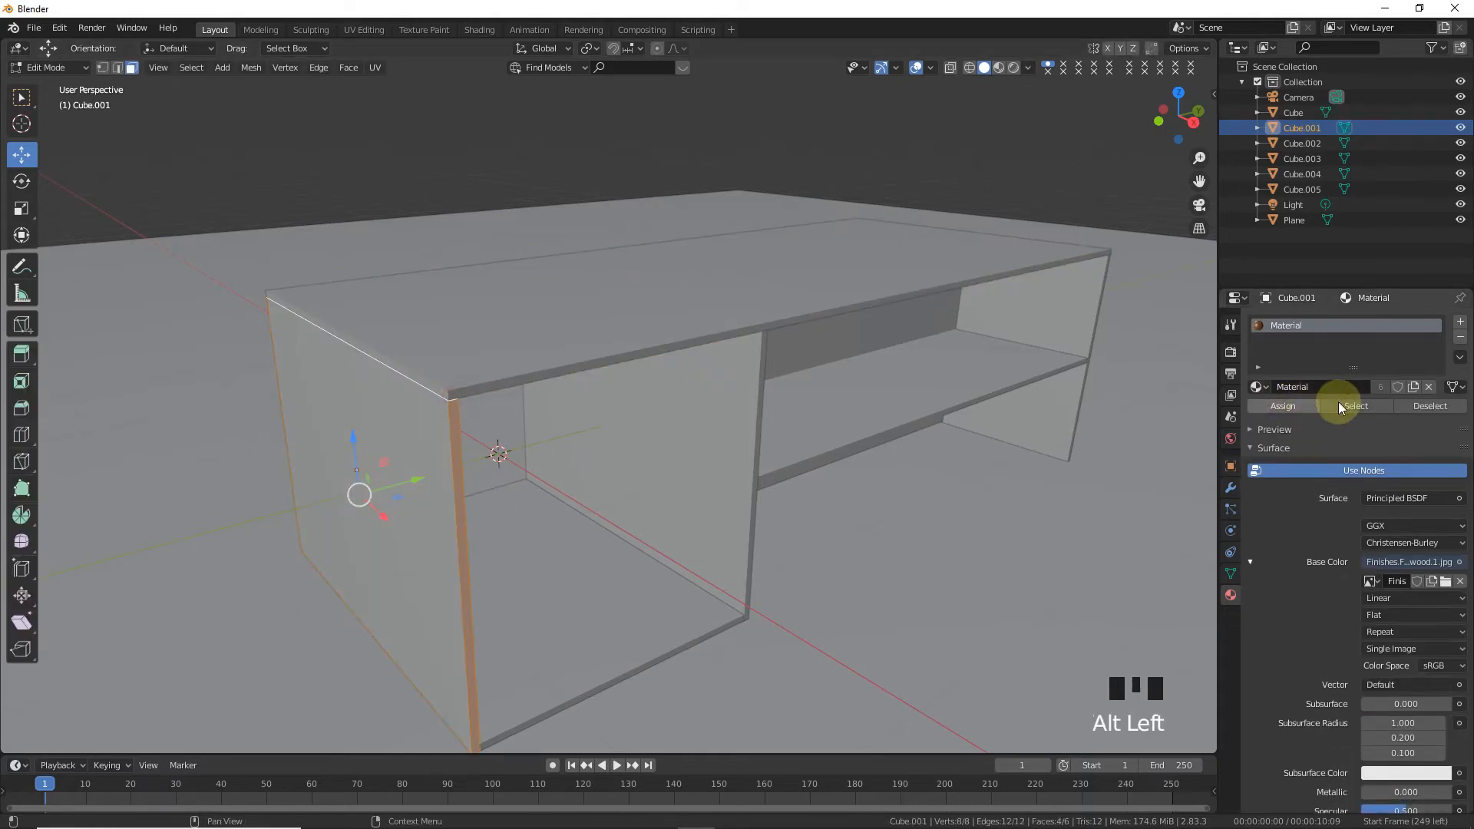
left_click(1461, 322)
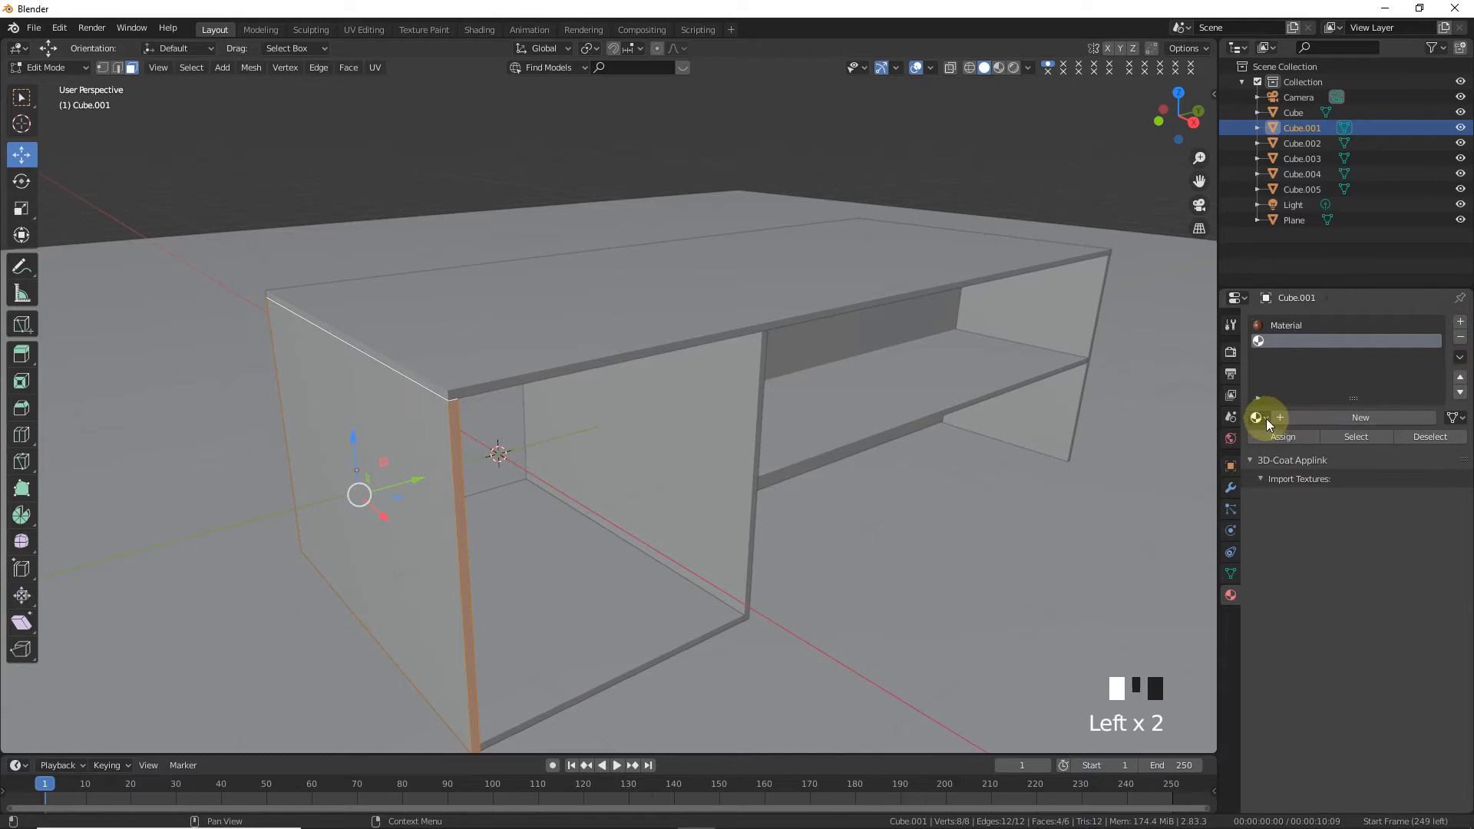
left_click(1268, 459)
left_click(1426, 443)
left_click(1381, 439)
key("Tab")
- Assign Material.001 in a second slot to the narrow edge faces of the vertical divider panel
left_click(679, 463)
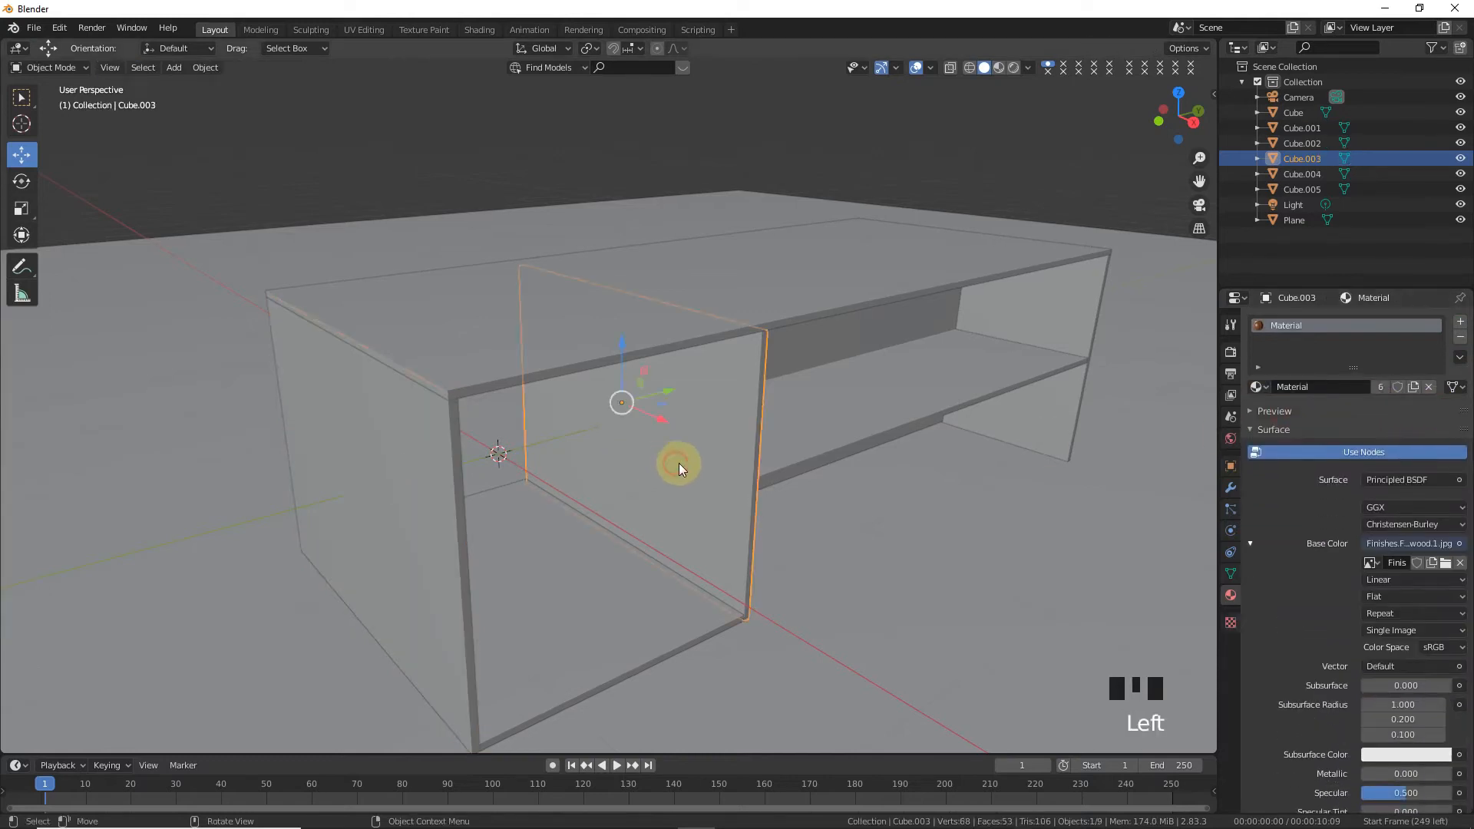
key("Tab")
left_click(772, 351, "alt")
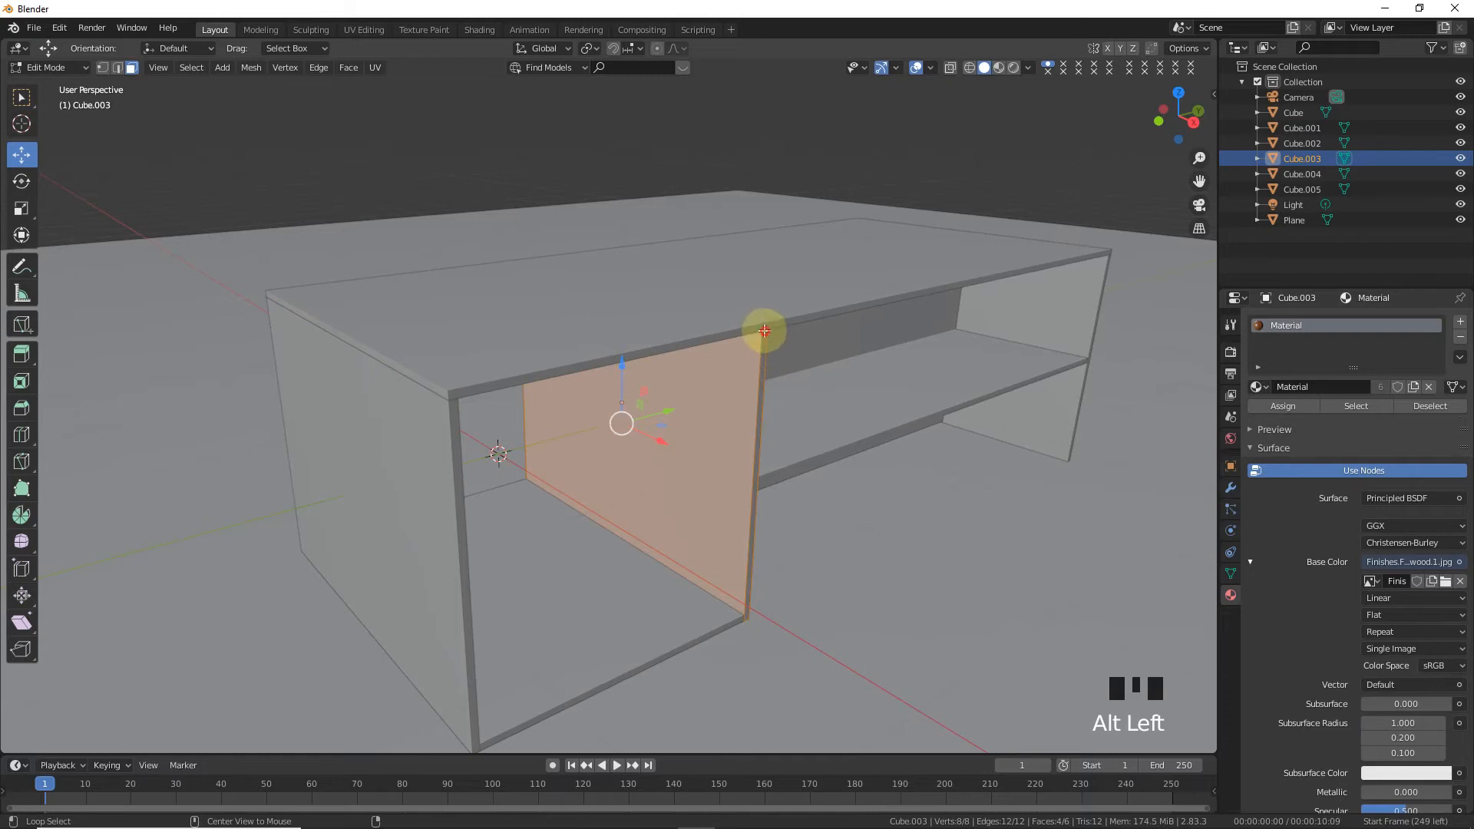
left_click(761, 355, "alt")
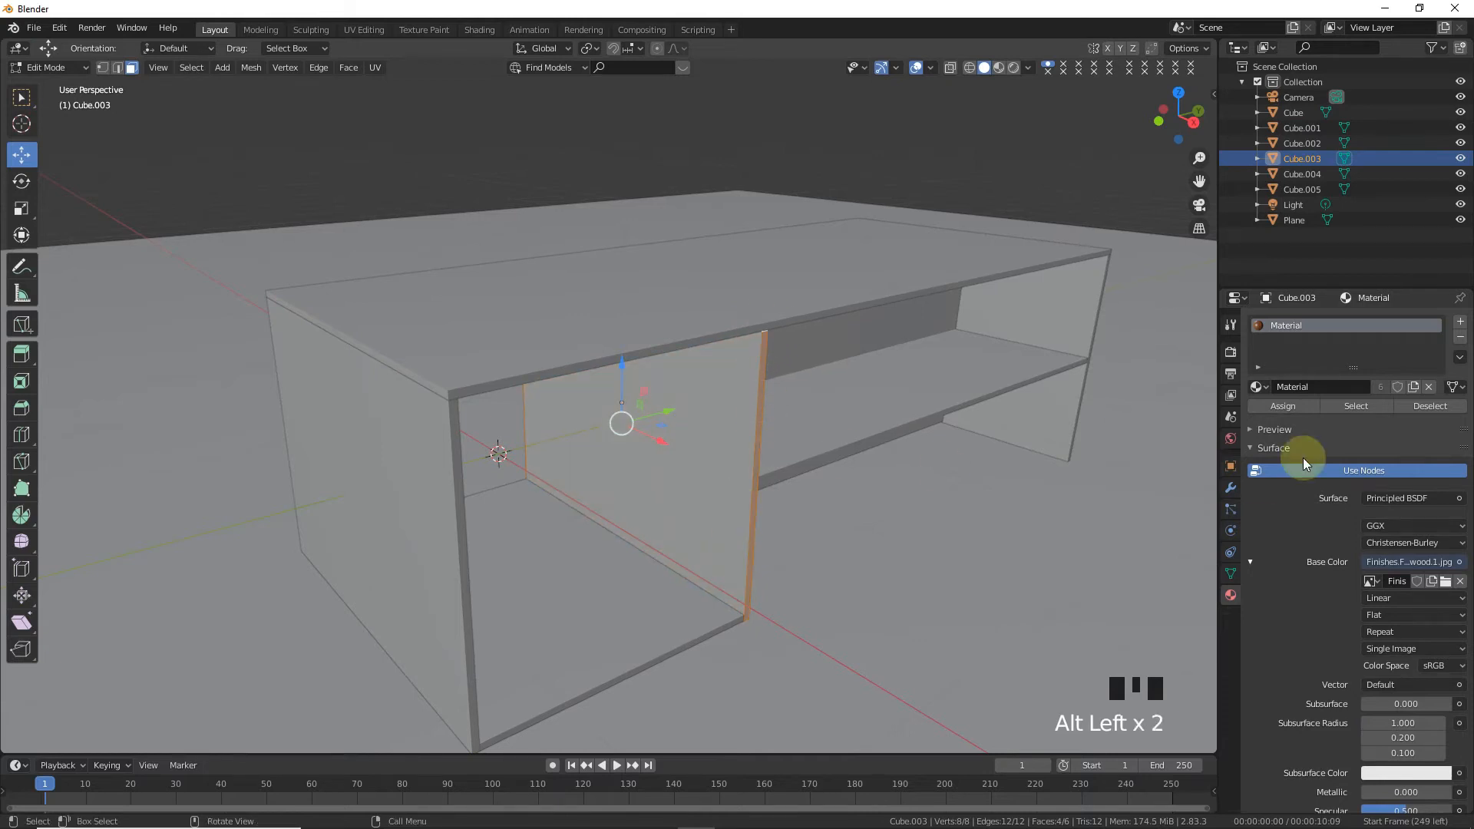
left_click(1460, 322)
left_click(1258, 418)
left_click(1275, 459)
key("Tab")
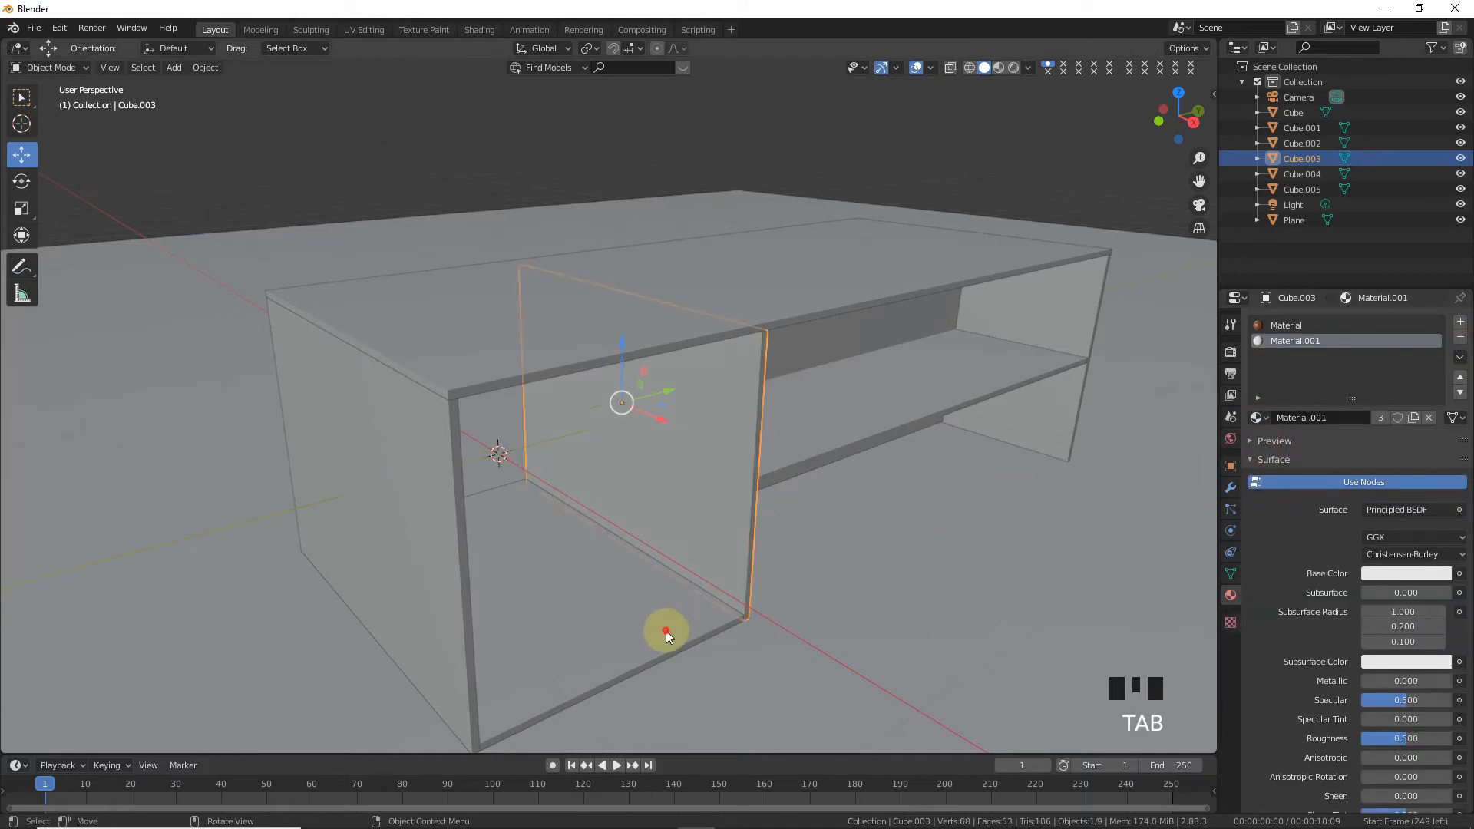
- Assign Material.001 in a second slot to the narrow edge faces of the open compartment's bottom board
left_click(665, 630)
key("Tab")
left_click_drag(1161, 139, 1124, 189)
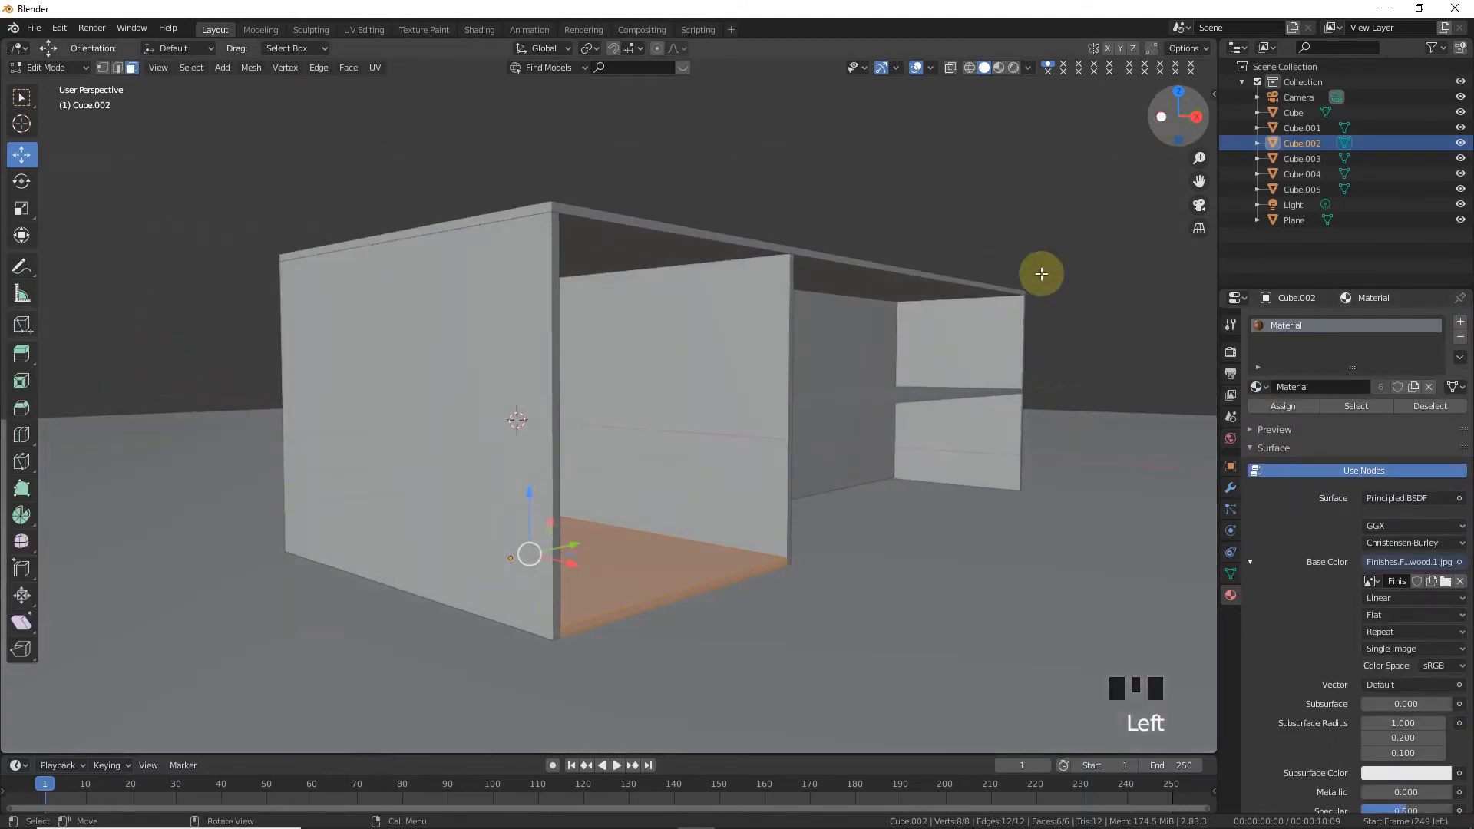
left_click(572, 632, "alt")
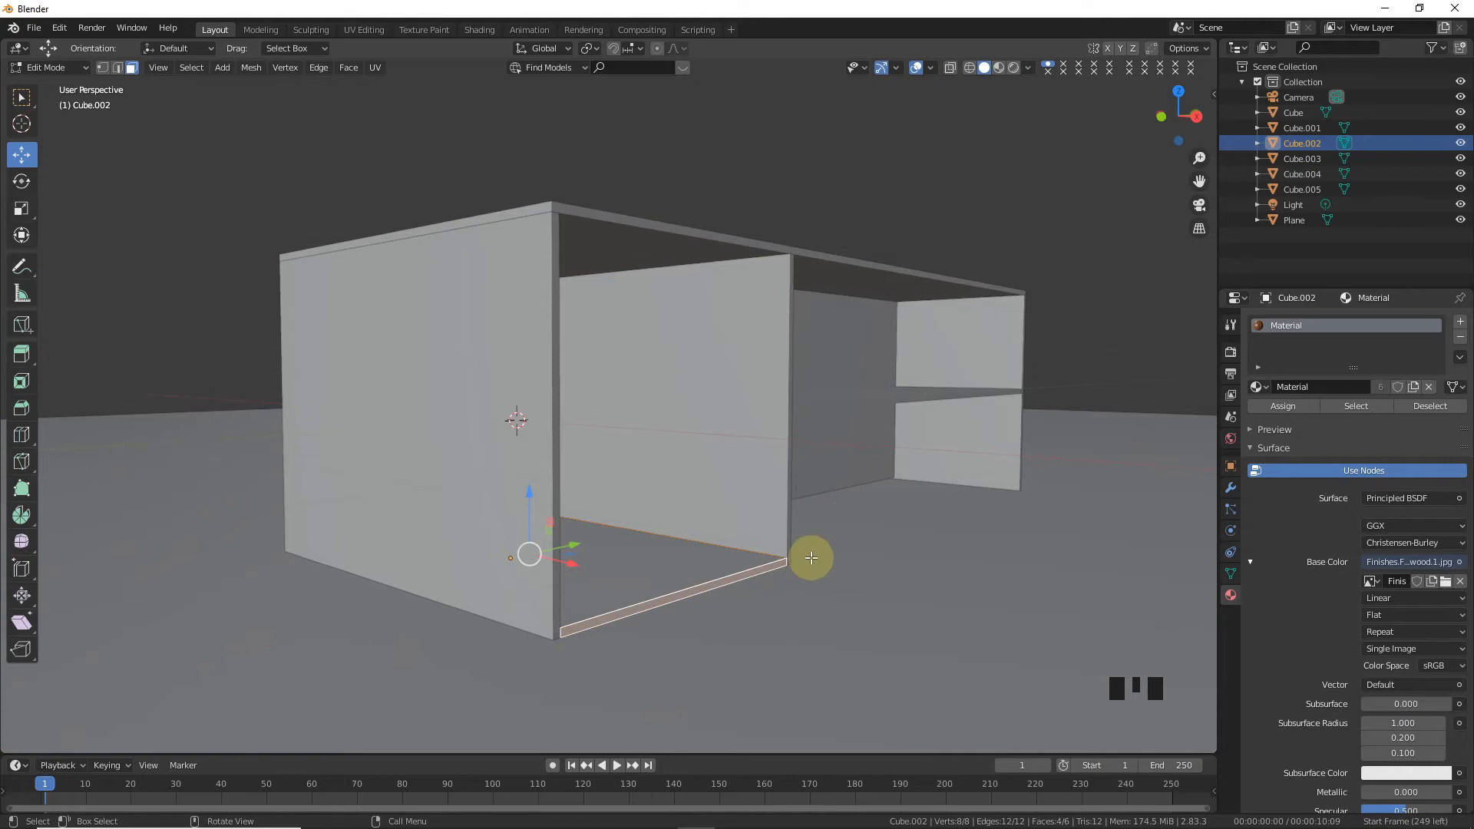
left_click(1461, 322)
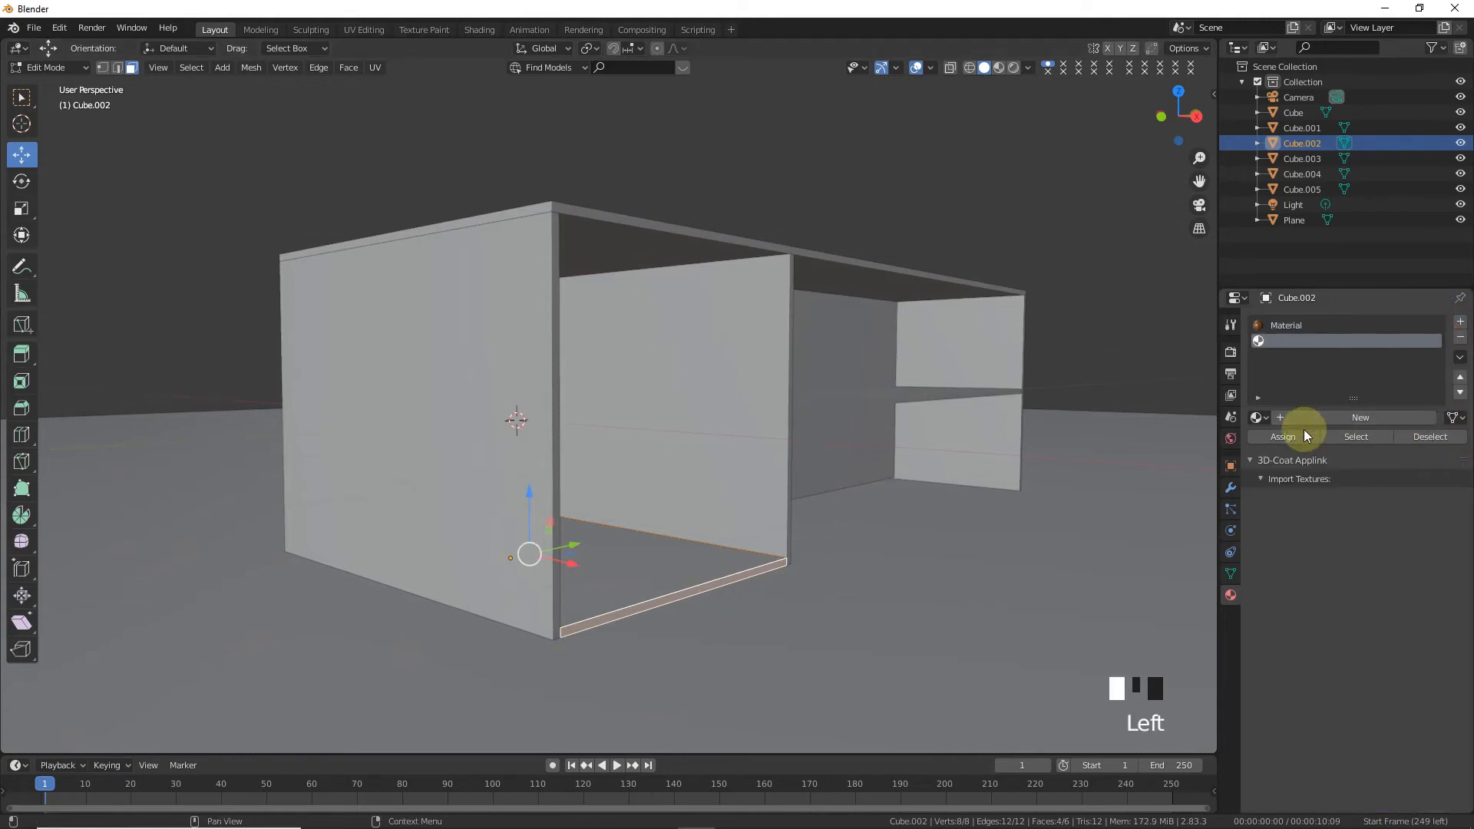
left_click(1259, 418)
left_click(1279, 458)
key("Tab")
- Select the long shelf's front edge face and add Material.001 to the shelf piece in a second slot
left_click(794, 377)
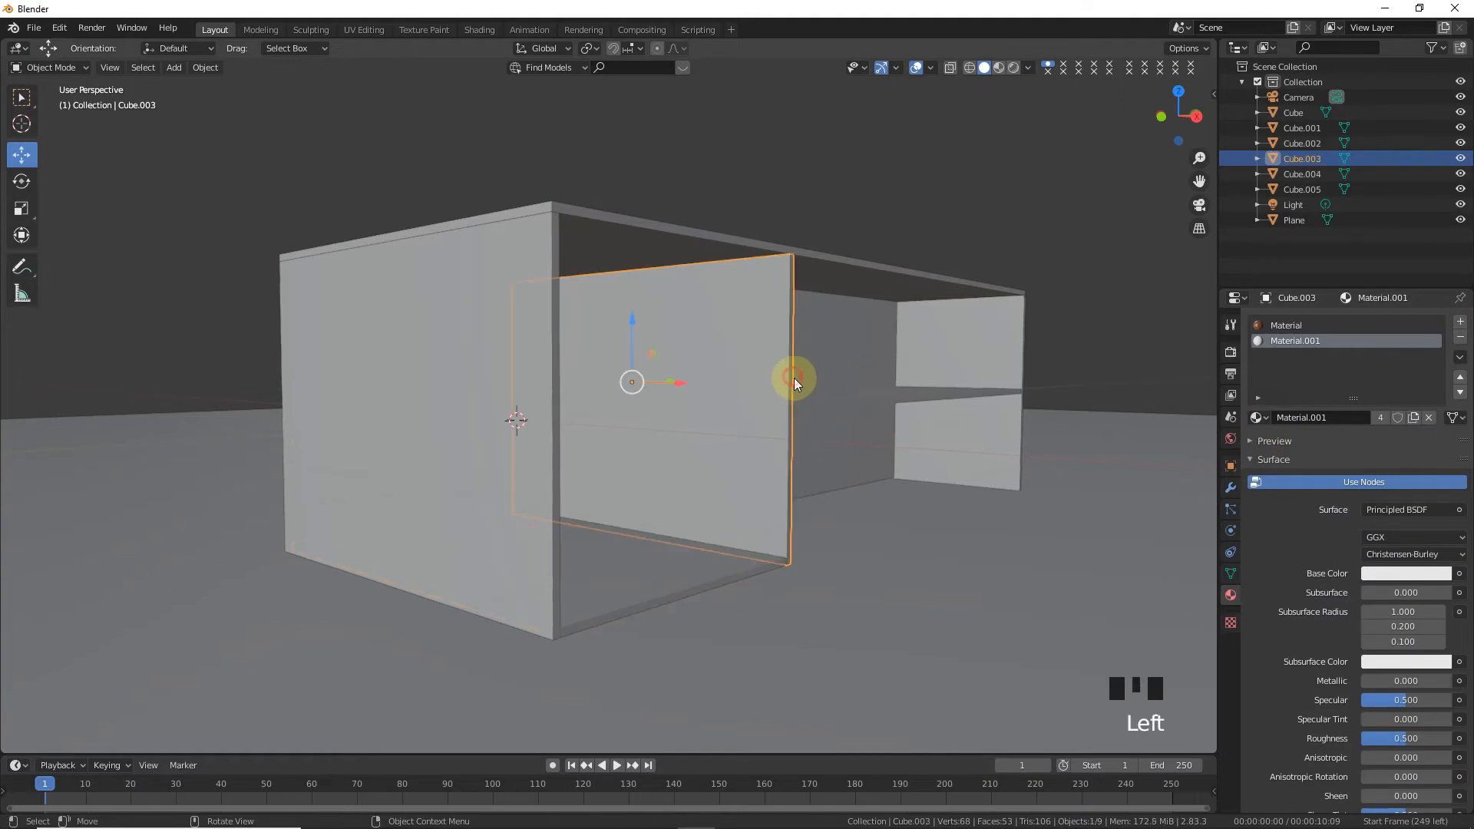
left_click(891, 360)
left_click_drag(1152, 114, 1136, 123)
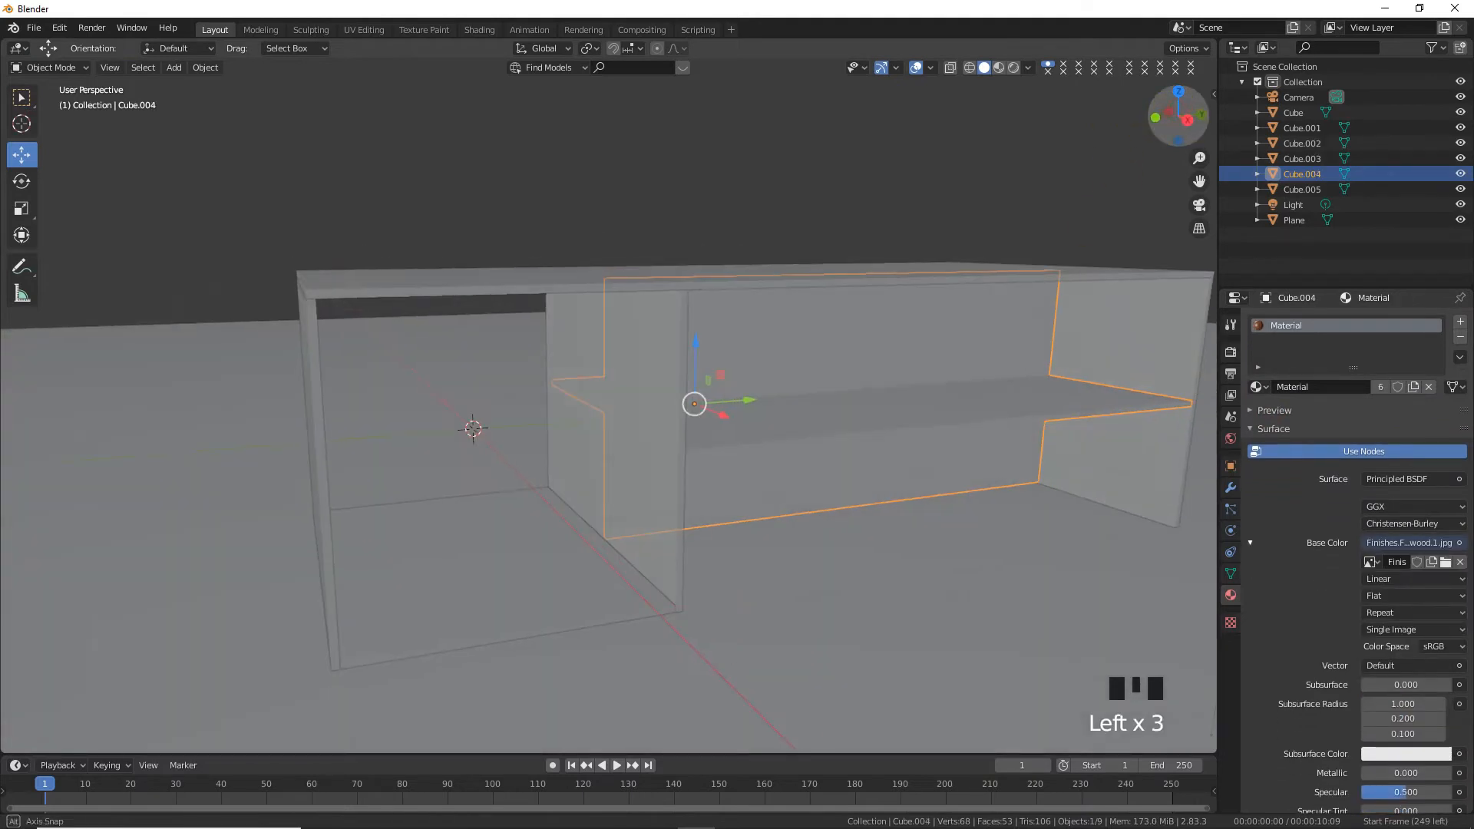
key("Tab")
left_click(971, 427)
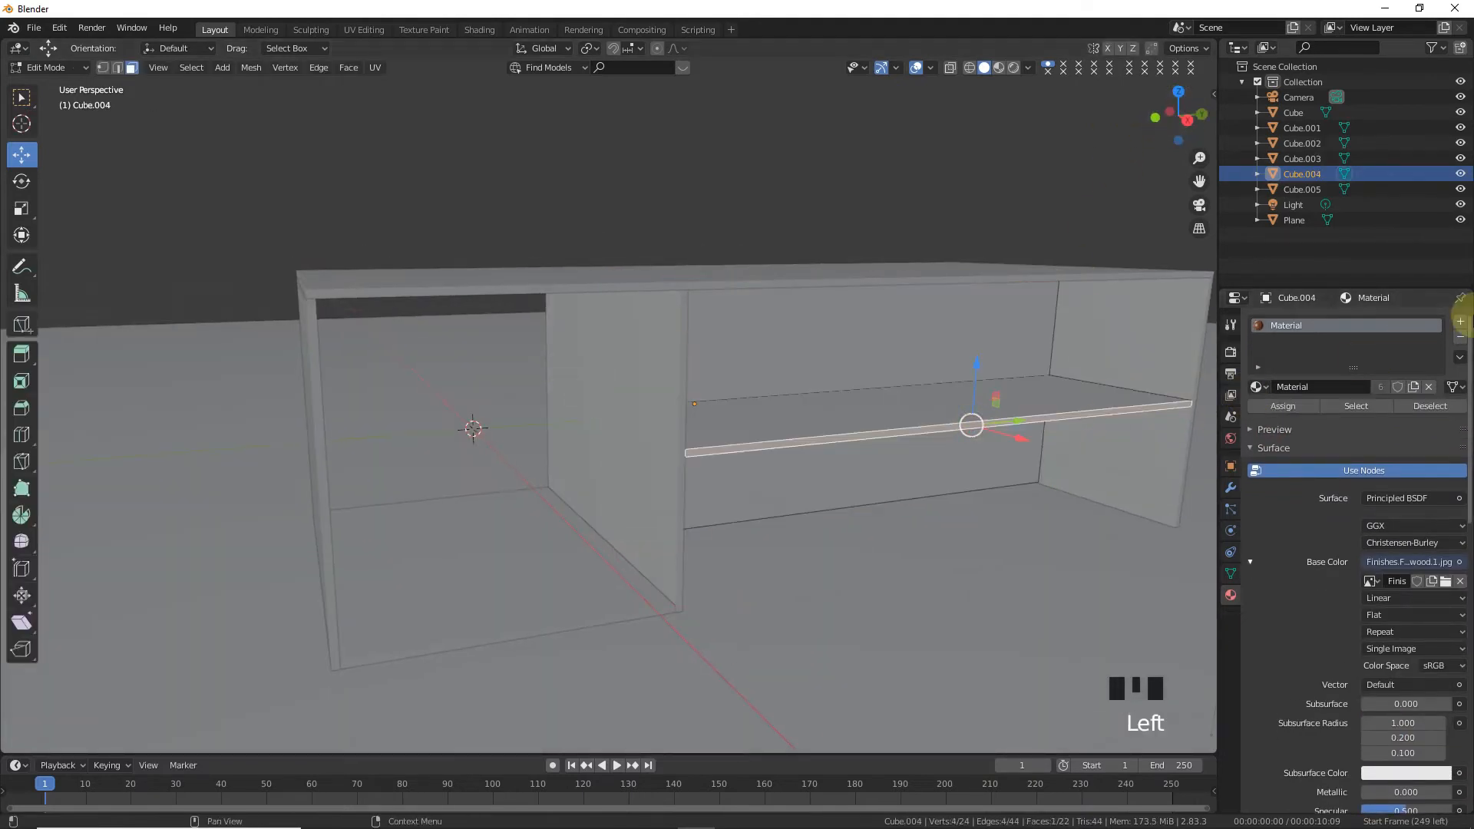
left_click(1461, 325)
left_click(1302, 437)
left_click(1280, 417)
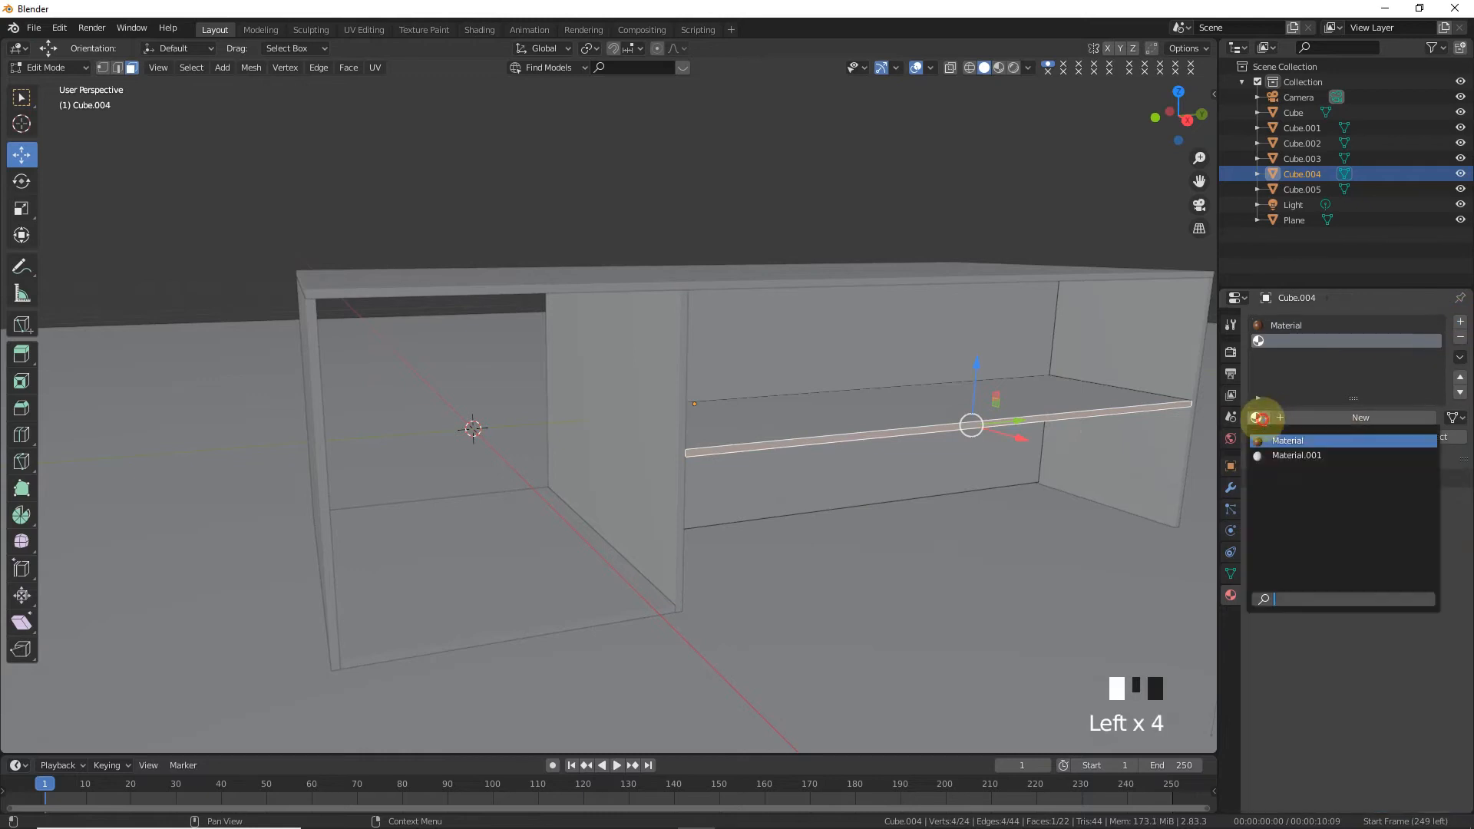
left_click(1283, 437)
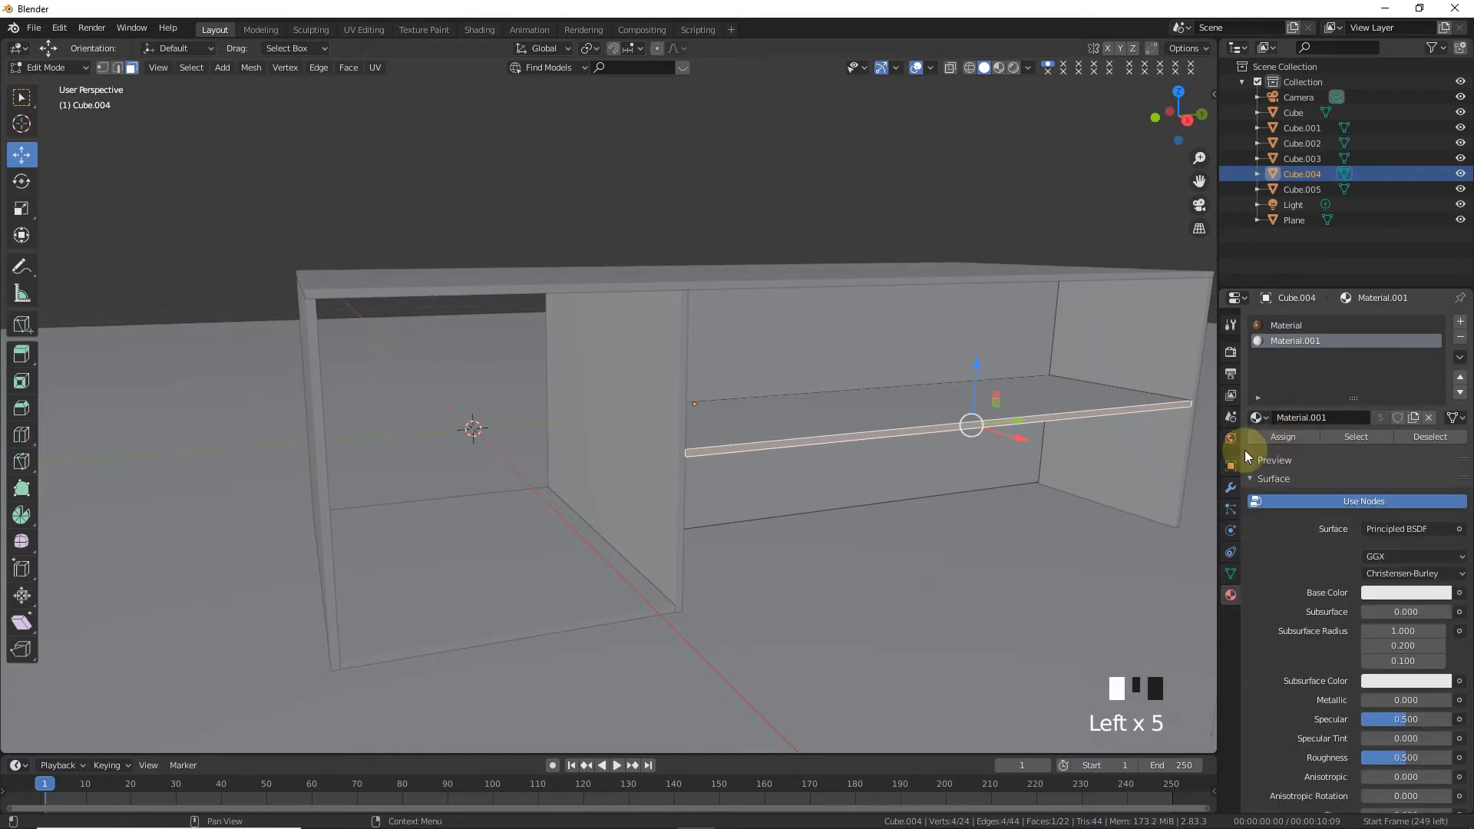
key("Tab")
- Assign the existing Material.001 slot to the long shelf's front edge face and return to Object Mode
left_click_drag(1135, 101, 559, 389)
key("Tab")
left_click(483, 441)
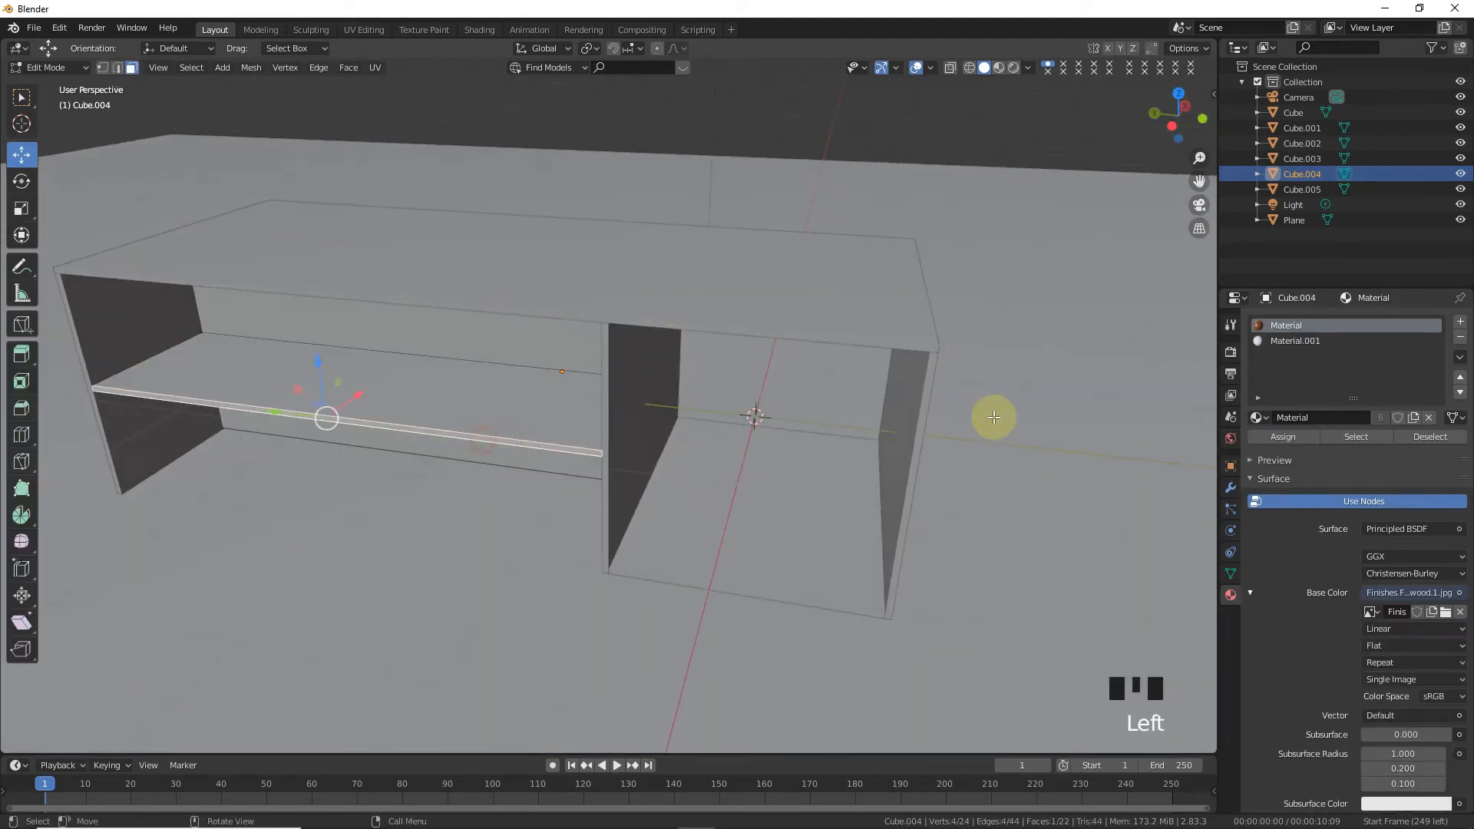
left_click(1301, 347)
left_click(1281, 436)
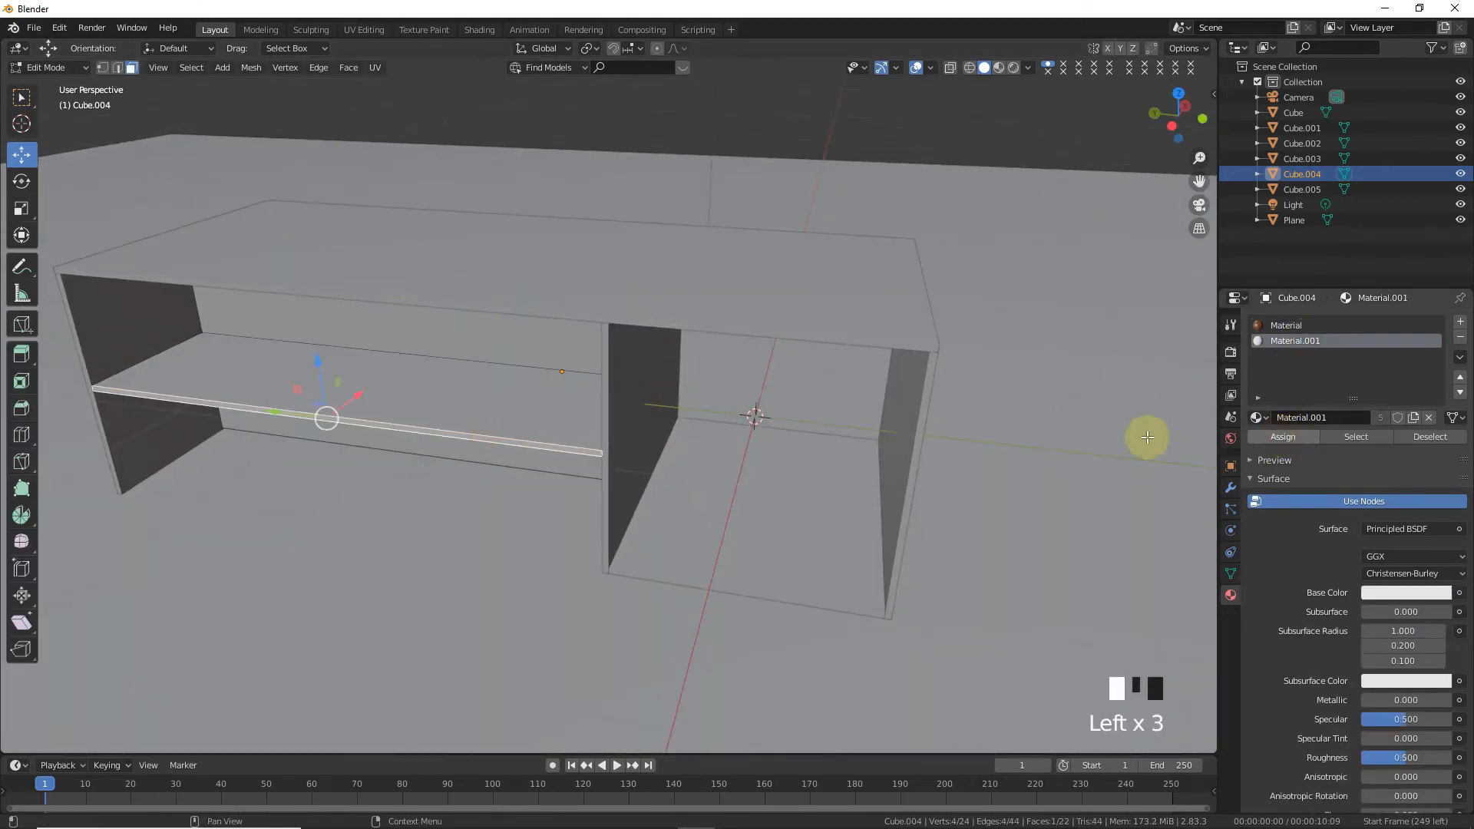
key("Tab")
- Assign Material.001 in a second slot to the narrow edge faces of the outer side panel at the shelf's far end
left_click(98, 274)
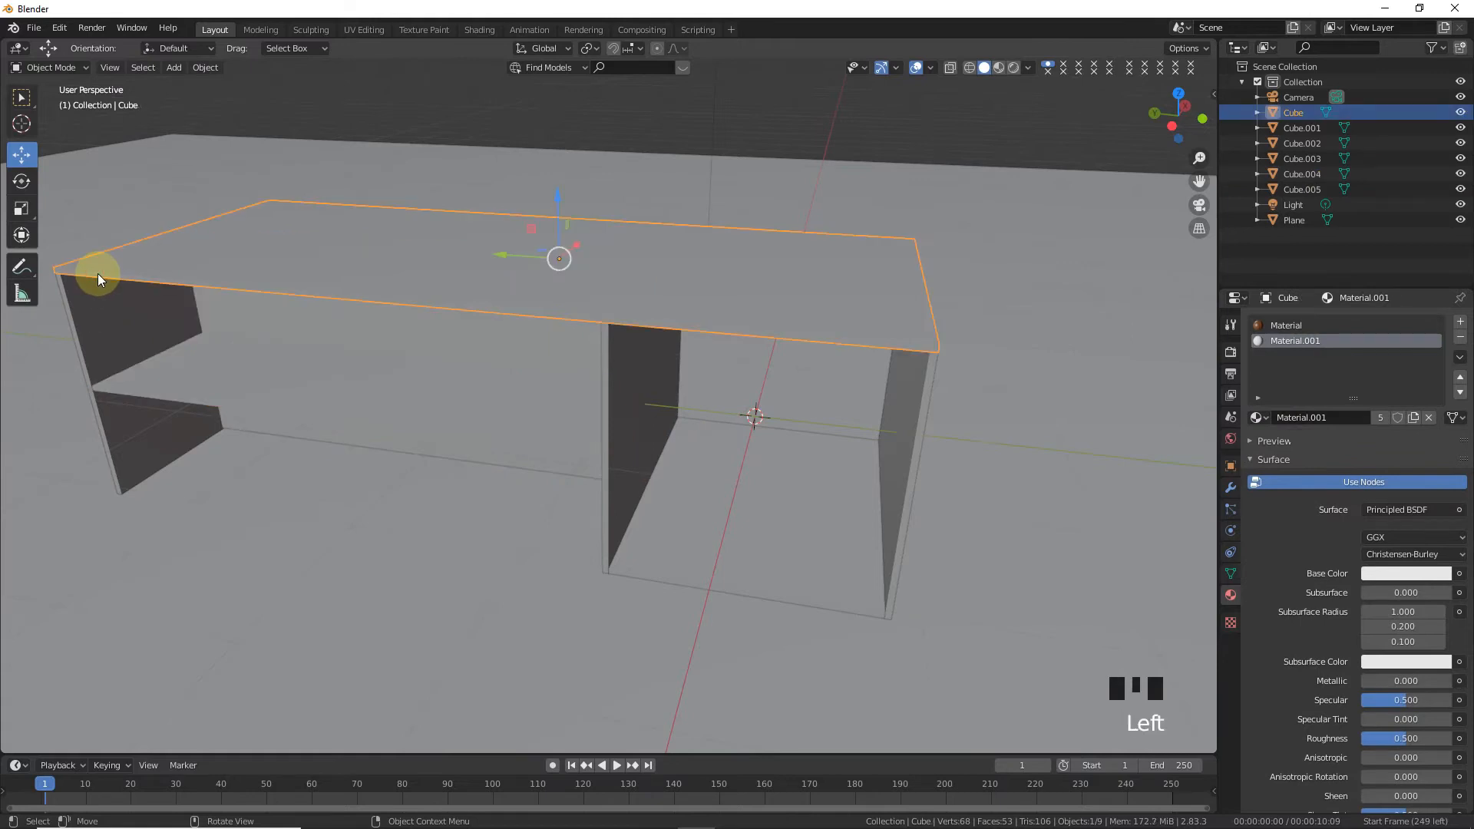
left_click(84, 320)
key("Tab")
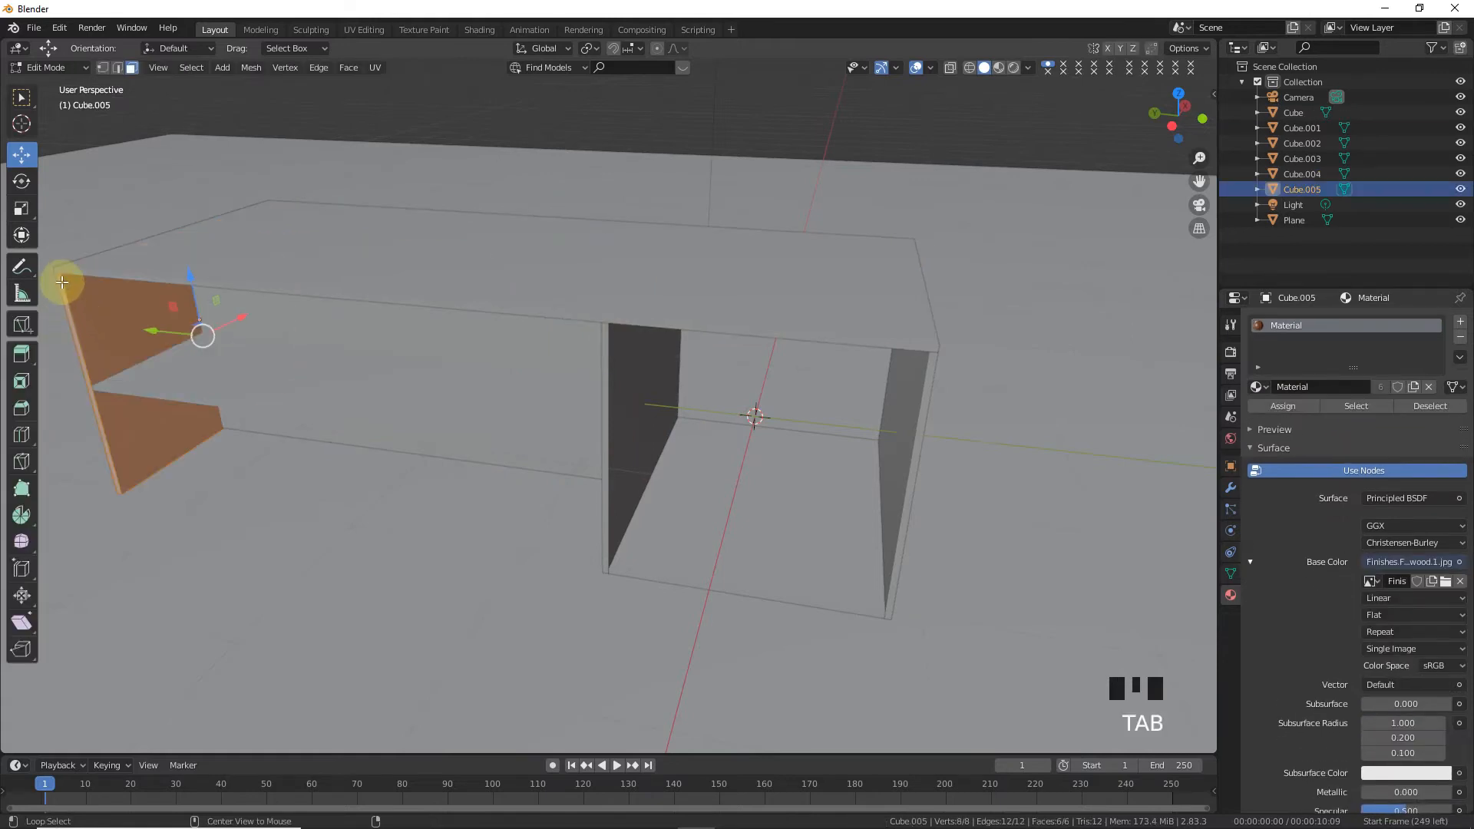
left_click(60, 274, "alt")
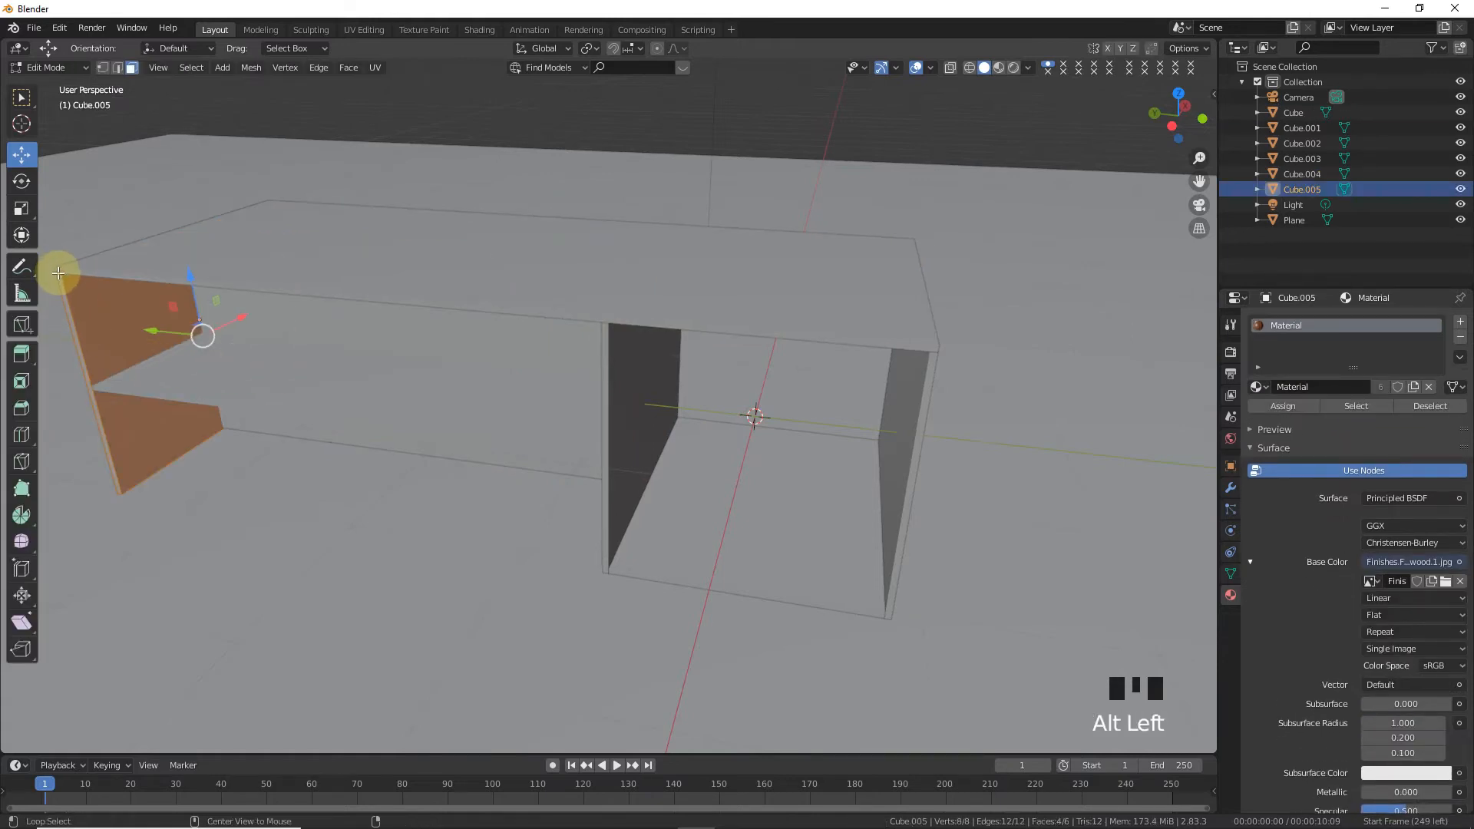
left_click(69, 297, "alt")
left_click(1460, 321)
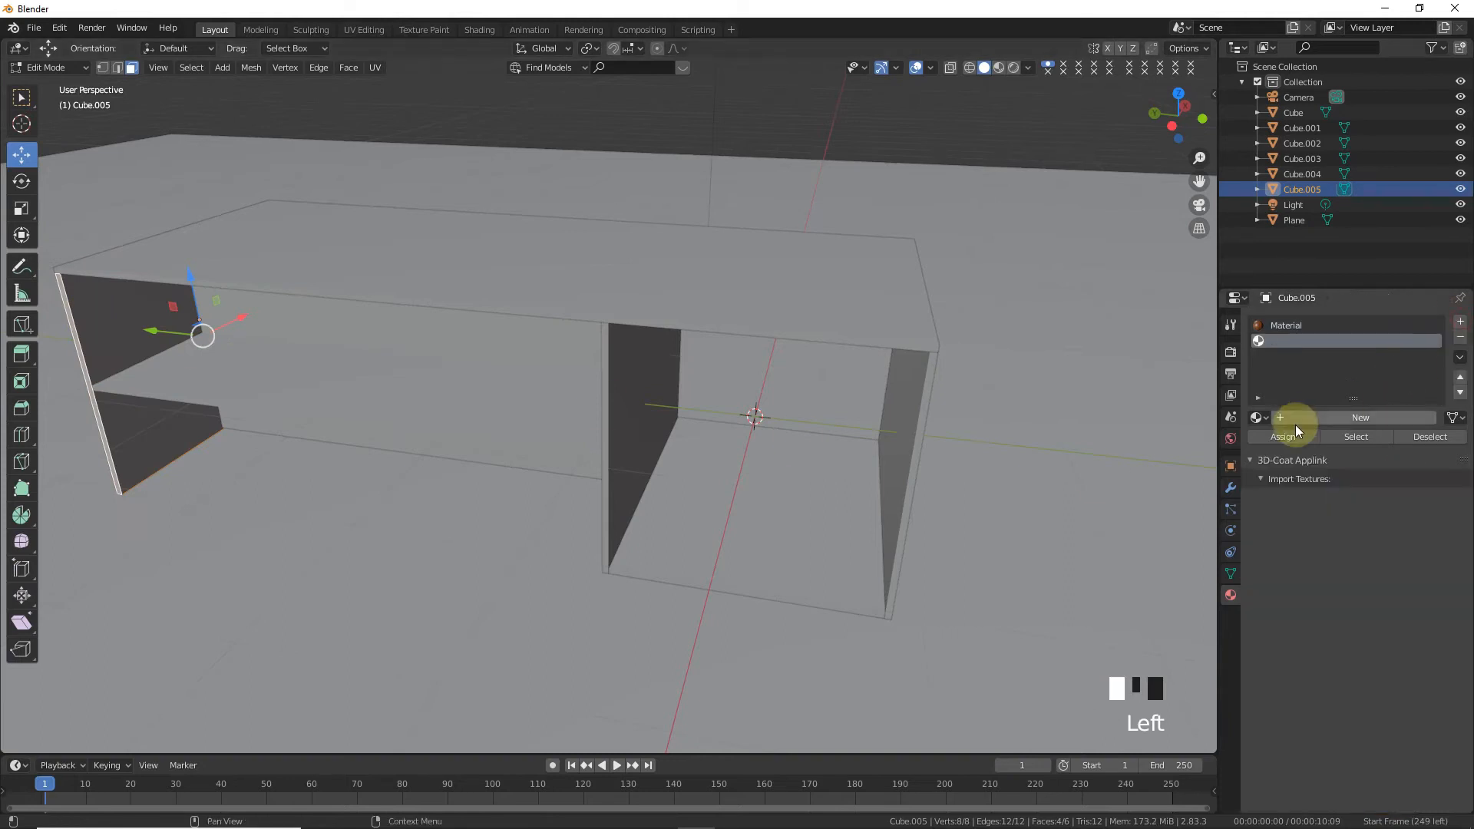
left_click(1269, 419)
left_click(1278, 445)
key("Tab")
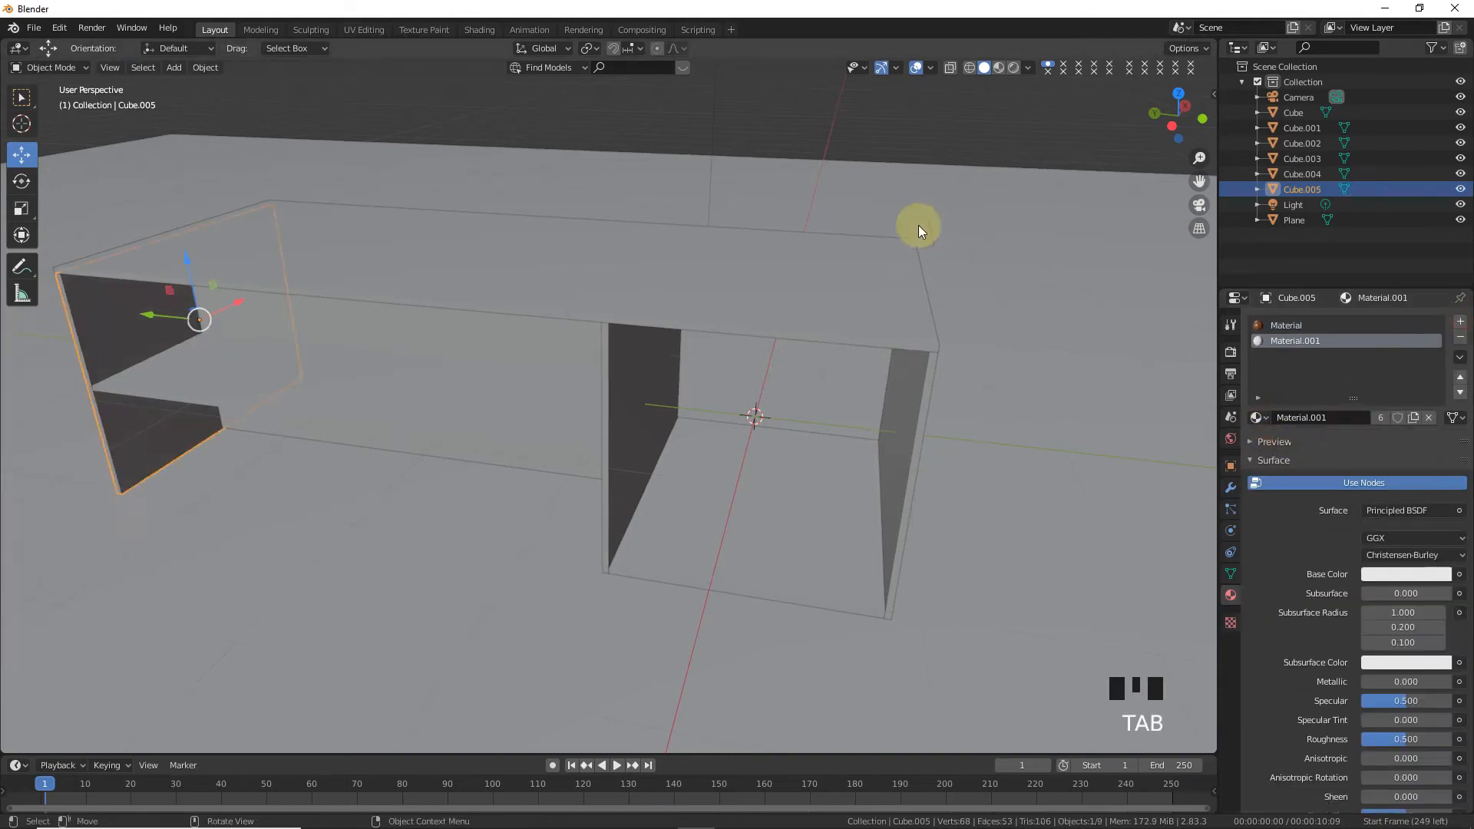
- Switch the viewport to rendered shading and examine the furniture's edge faces from the front corner
left_click(1015, 67)
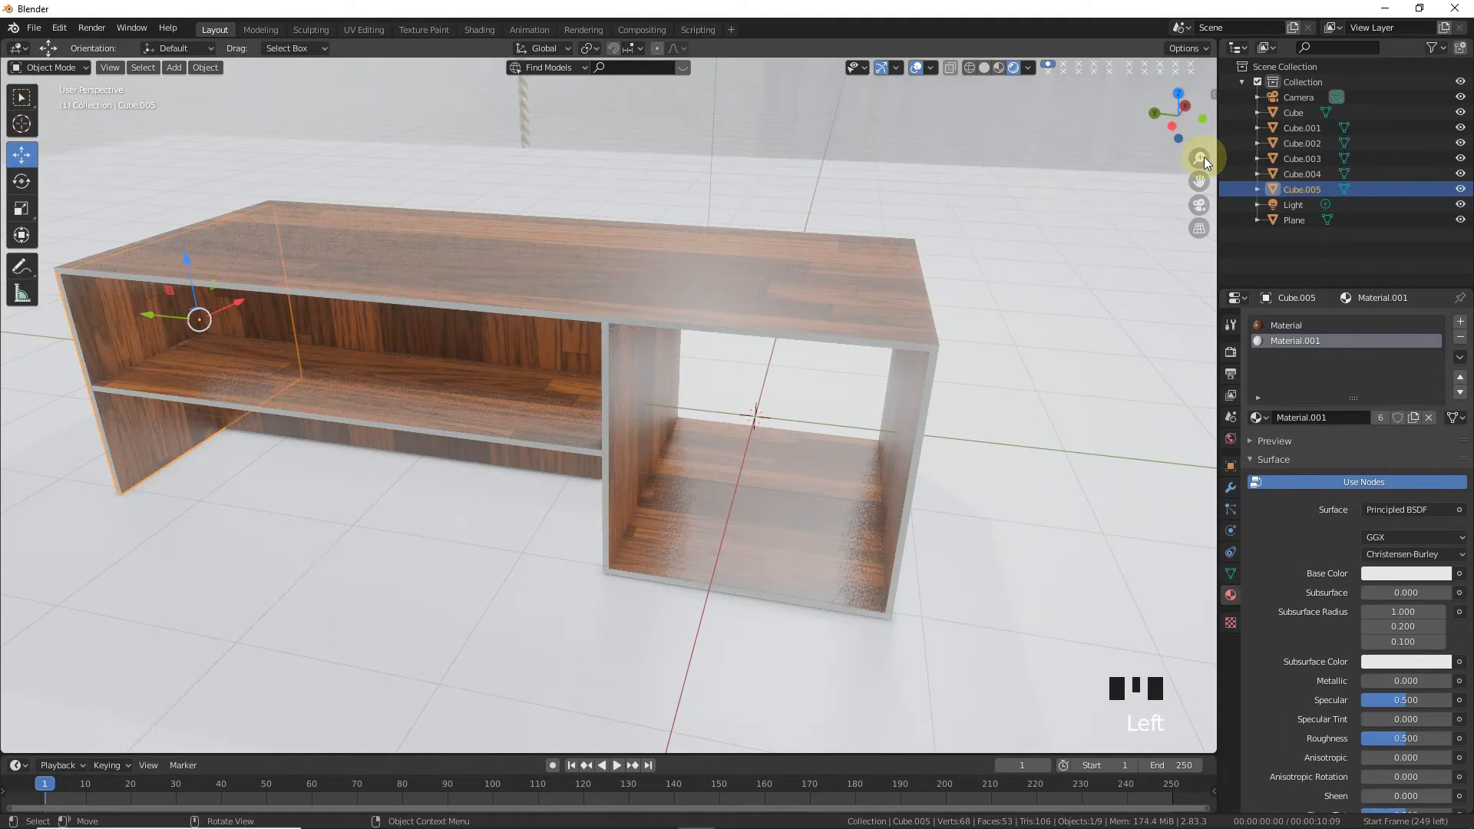
left_click_drag(1184, 109, 891, 392)
scroll(890, 415, "down", 2)
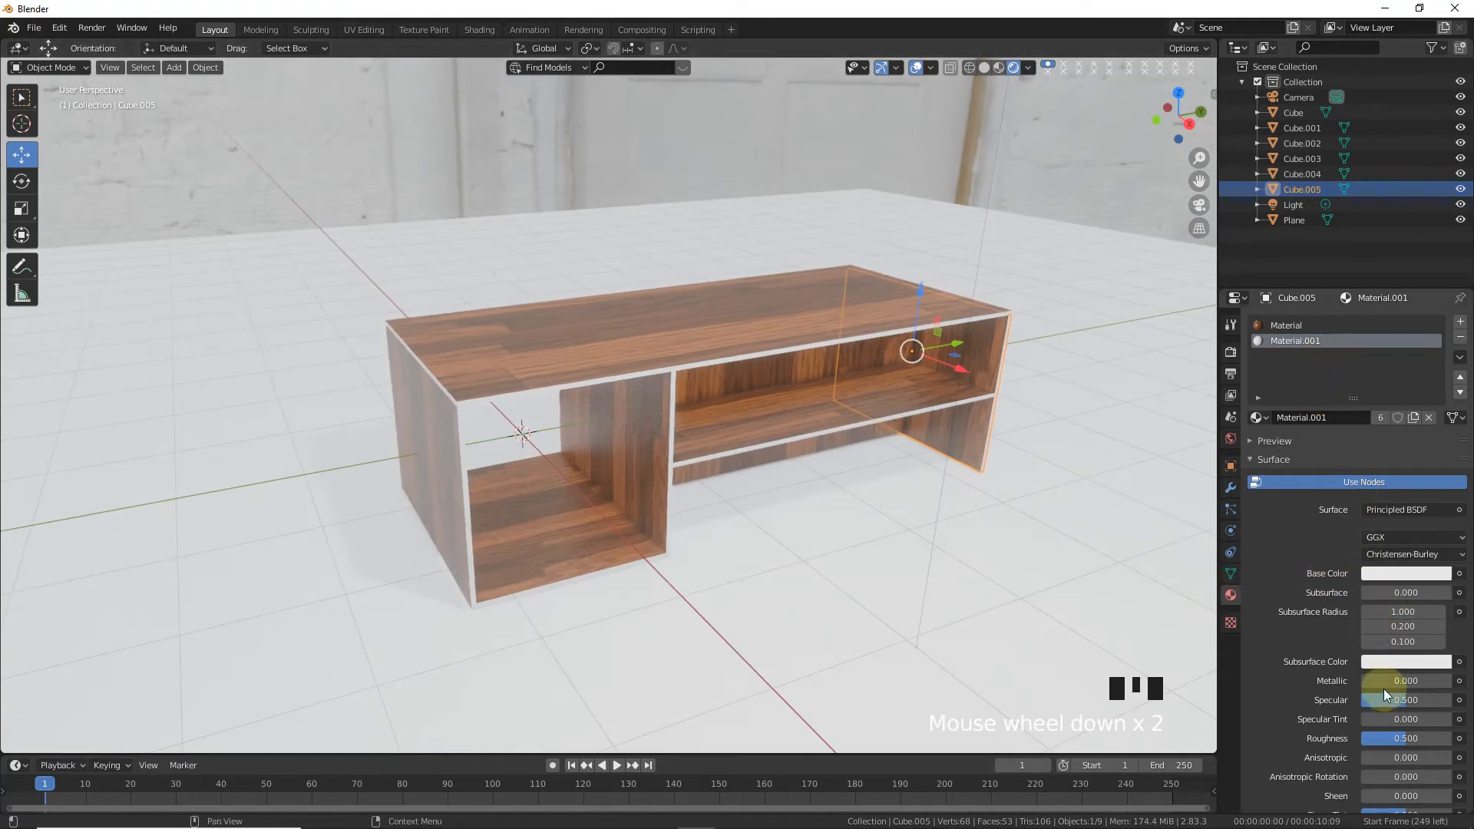
- Set the edge material Material.001 to Metallic 1.000, Roughness 0.408 and a dark red base color
left_click_drag(1380, 681, 1455, 681)
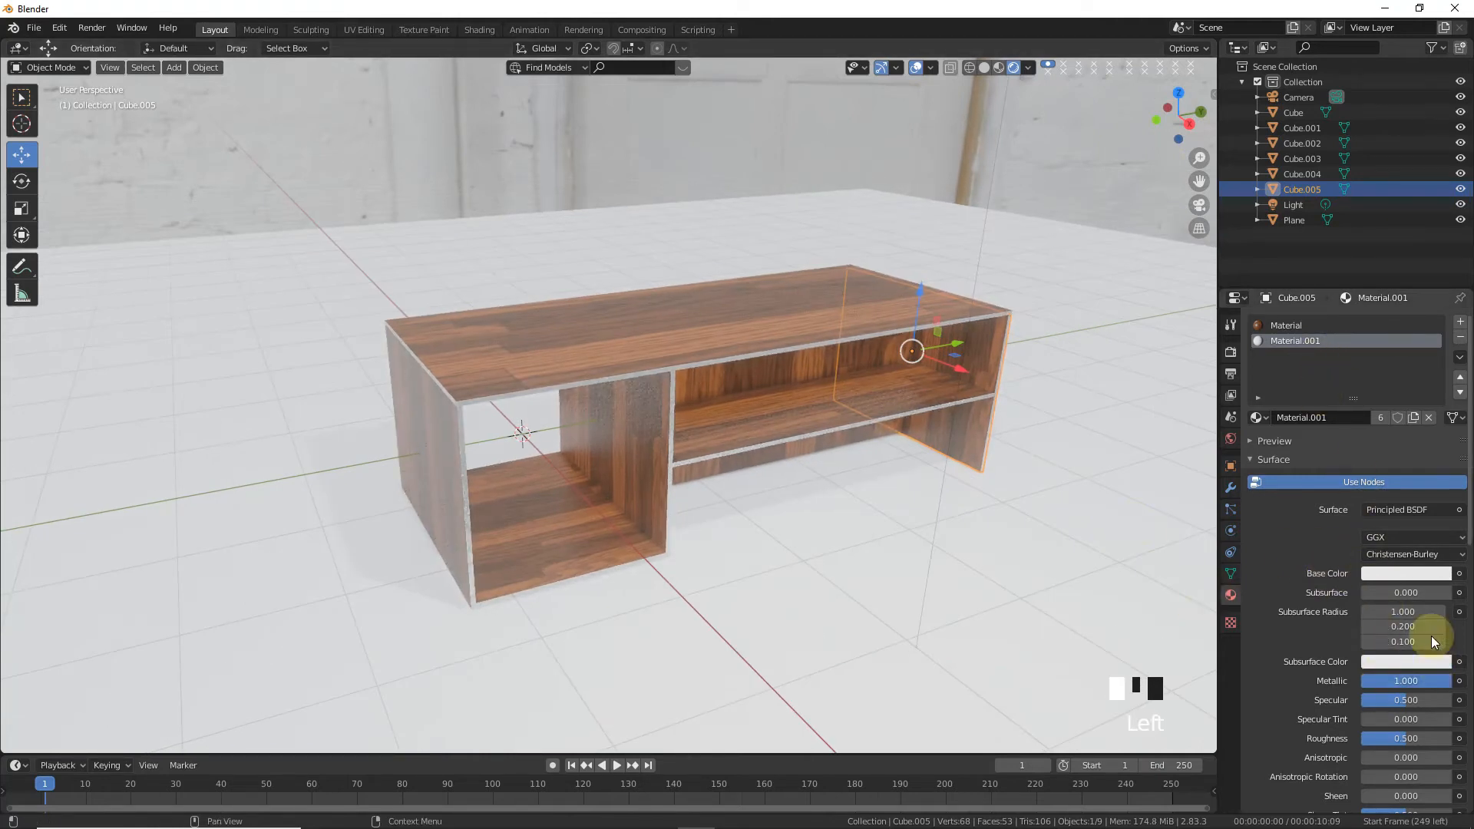
left_click(1413, 574)
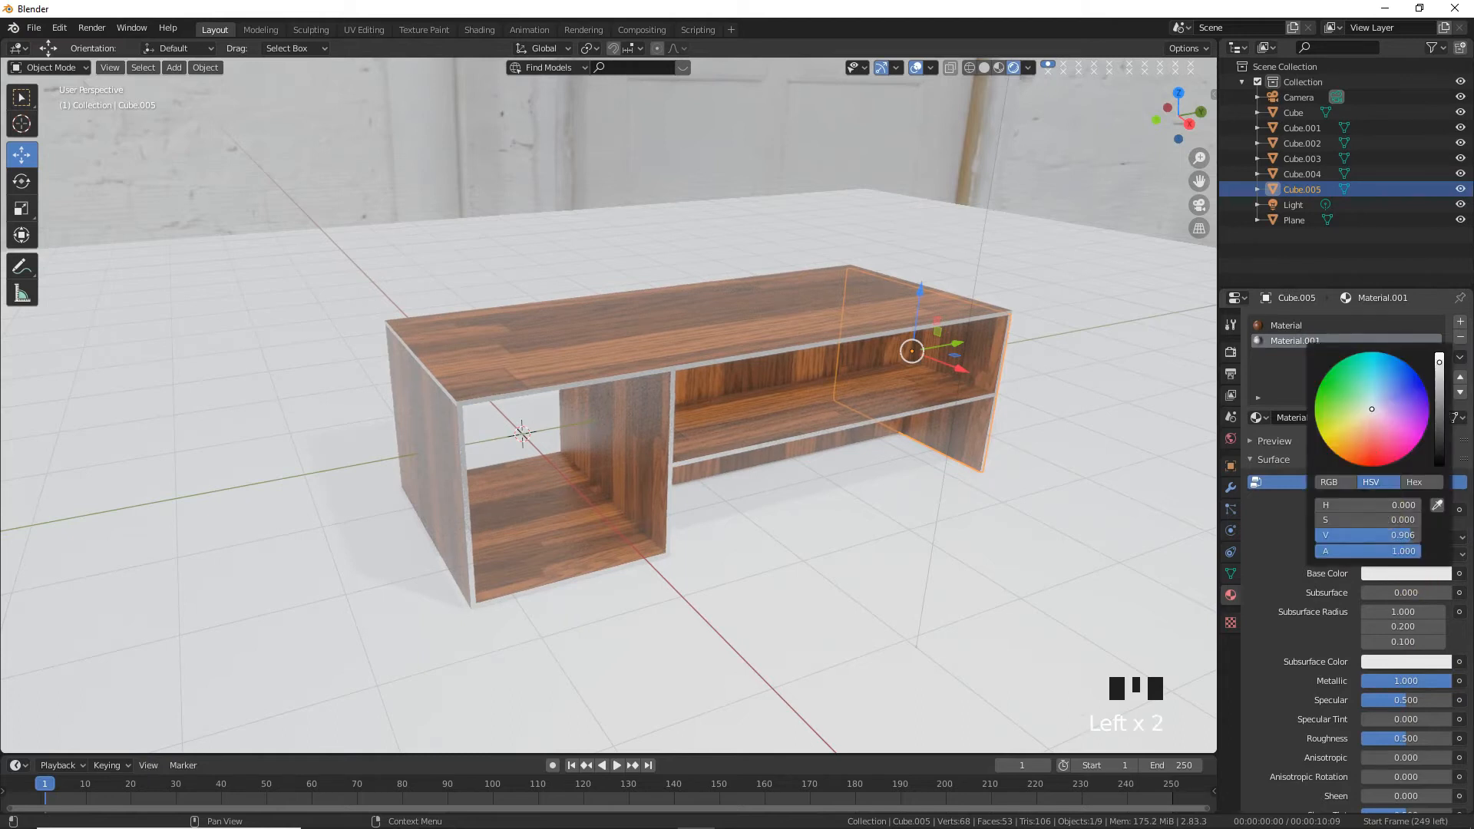
left_click(1375, 454)
left_click_drag(1440, 362, 1441, 436)
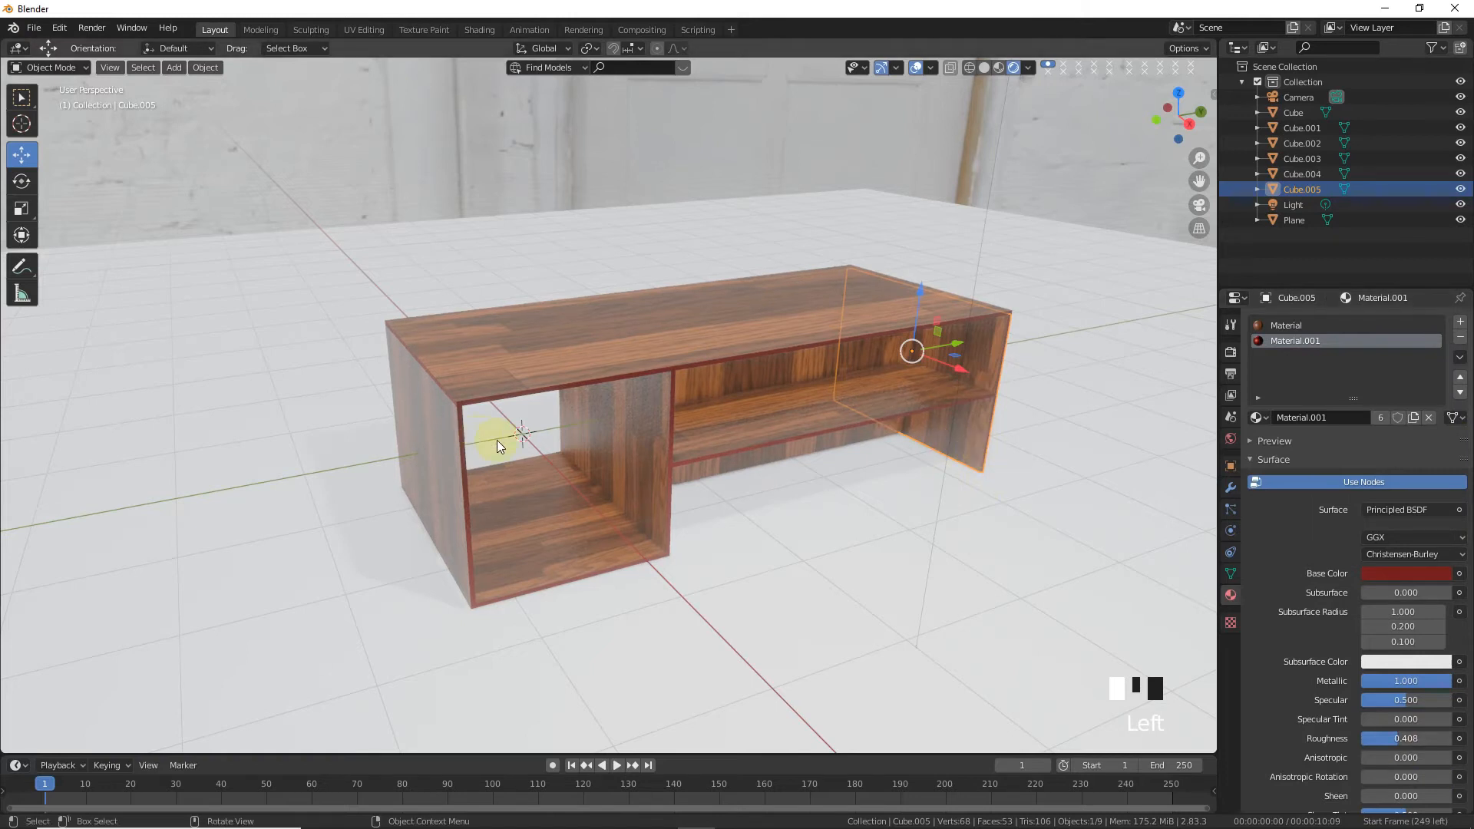
- Make the wood material in the first slot of the open compartment's outer side panel an independent single-user copy
left_click_drag(1162, 119, 1436, 106)
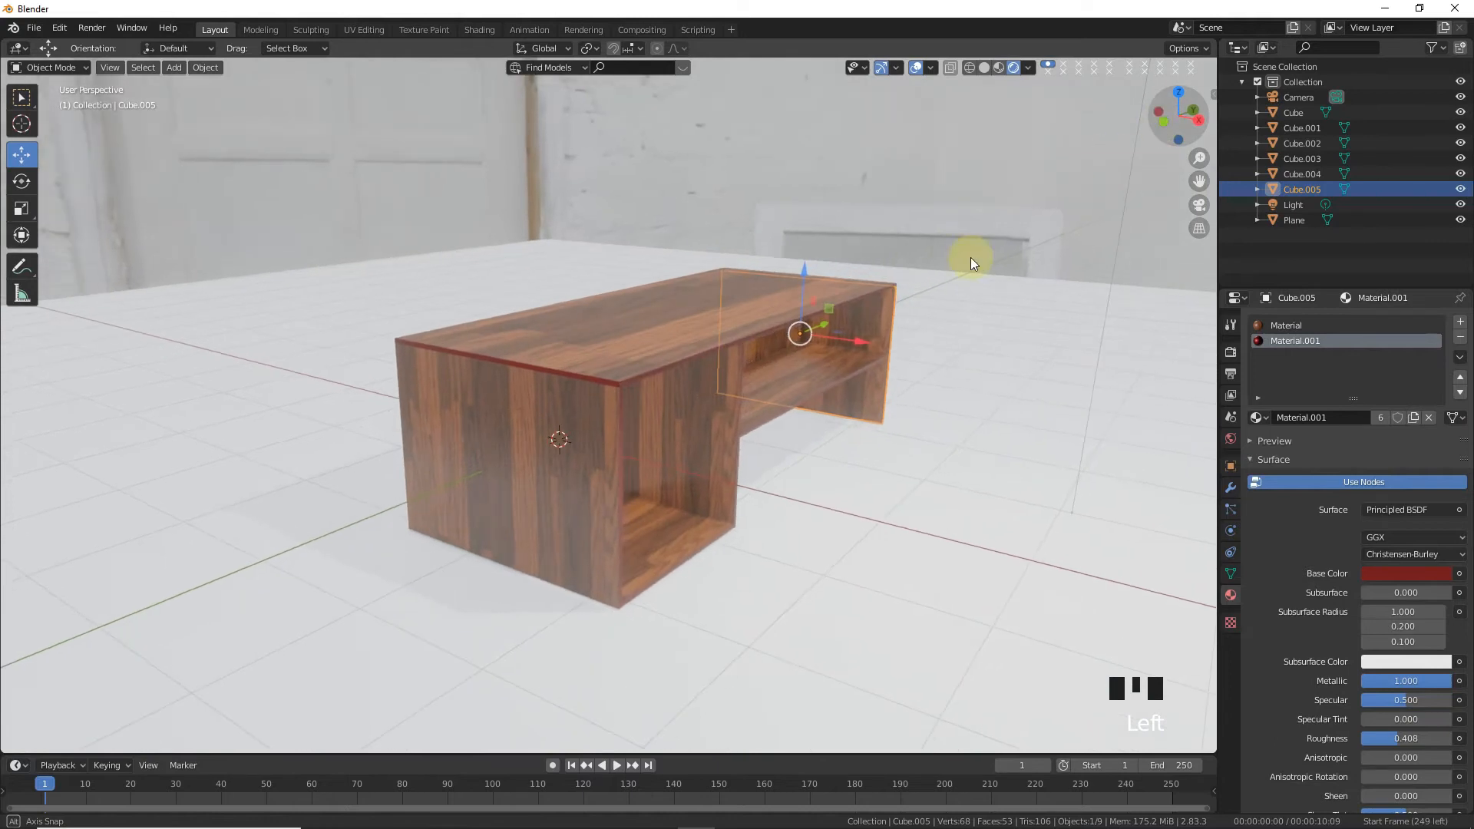
left_click(605, 459)
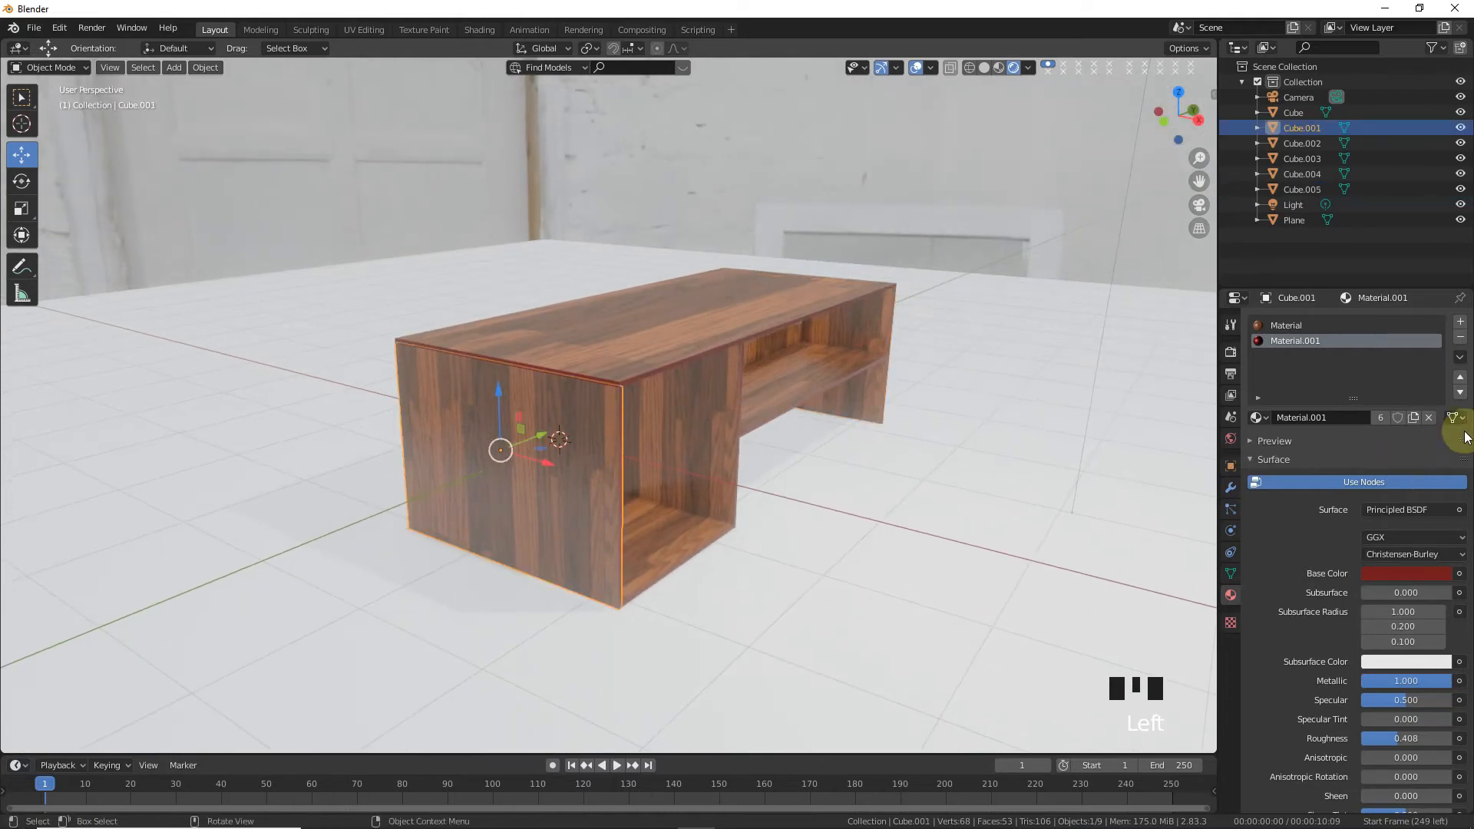
left_click(1297, 332)
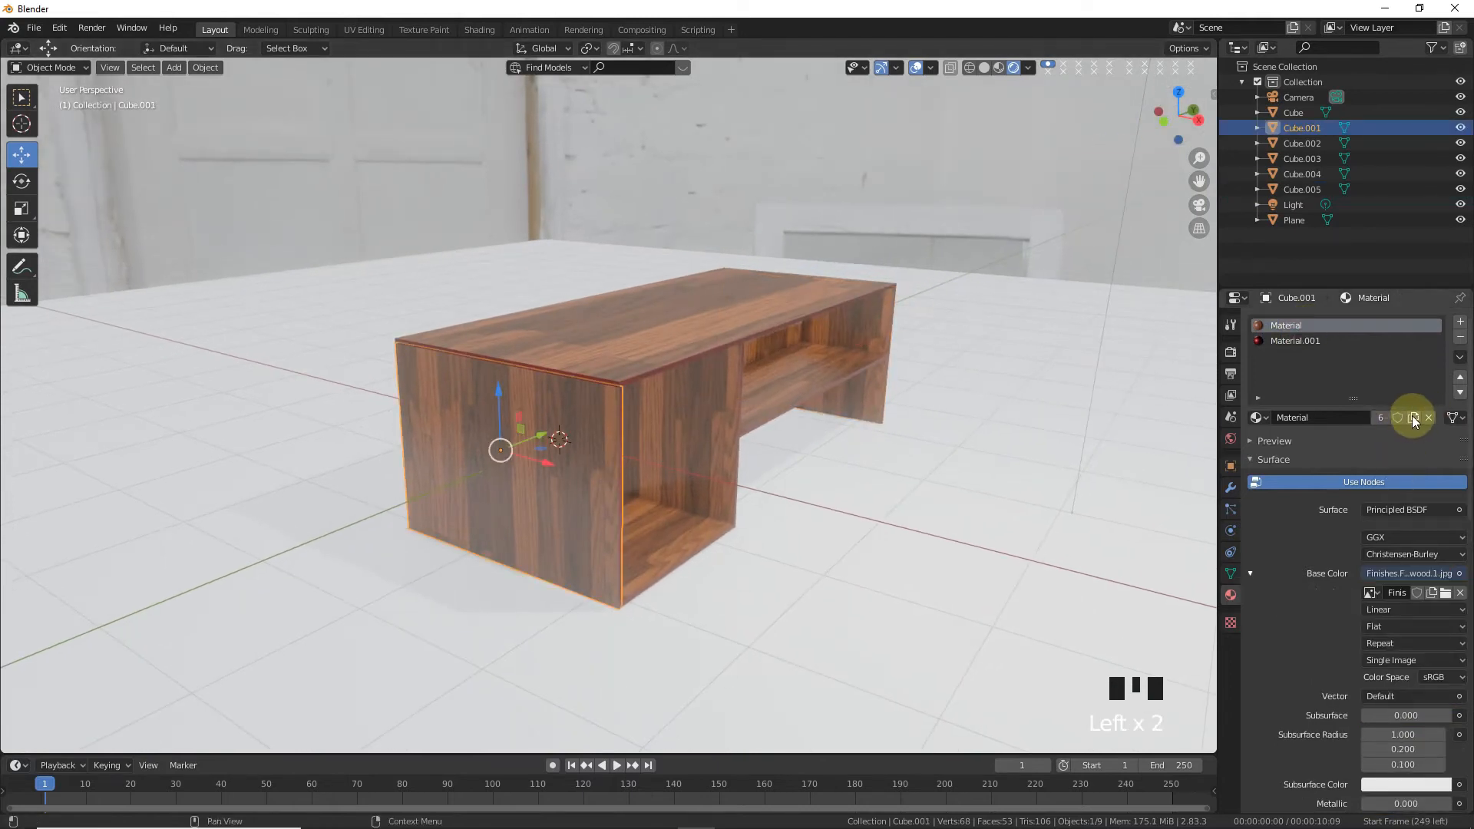
left_click(1412, 417)
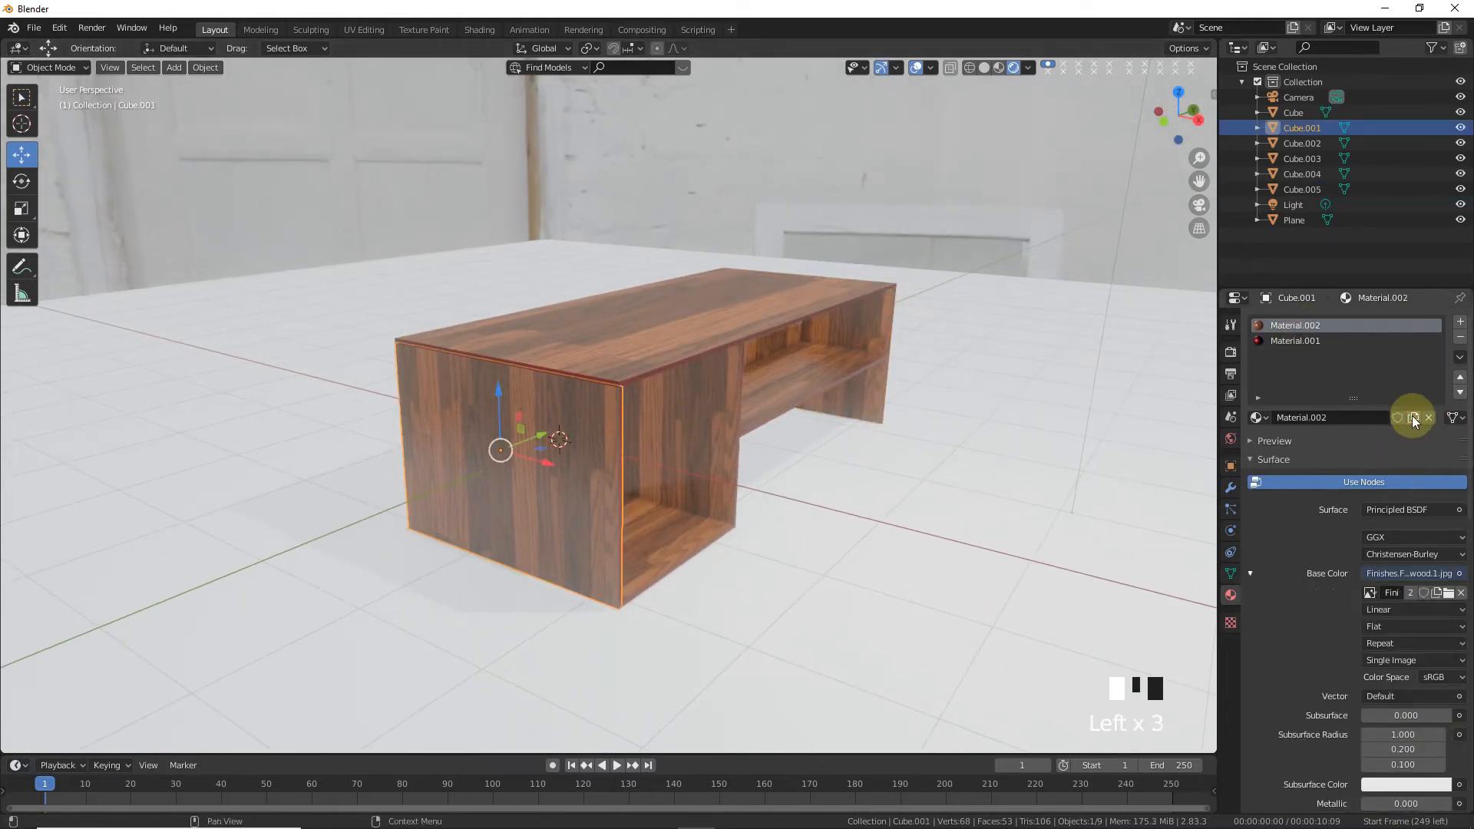
- Assign Material.002 to the first material slot of the compartment's inner divider panel in place of the shared wood material
left_click(698, 460)
left_click(1309, 329)
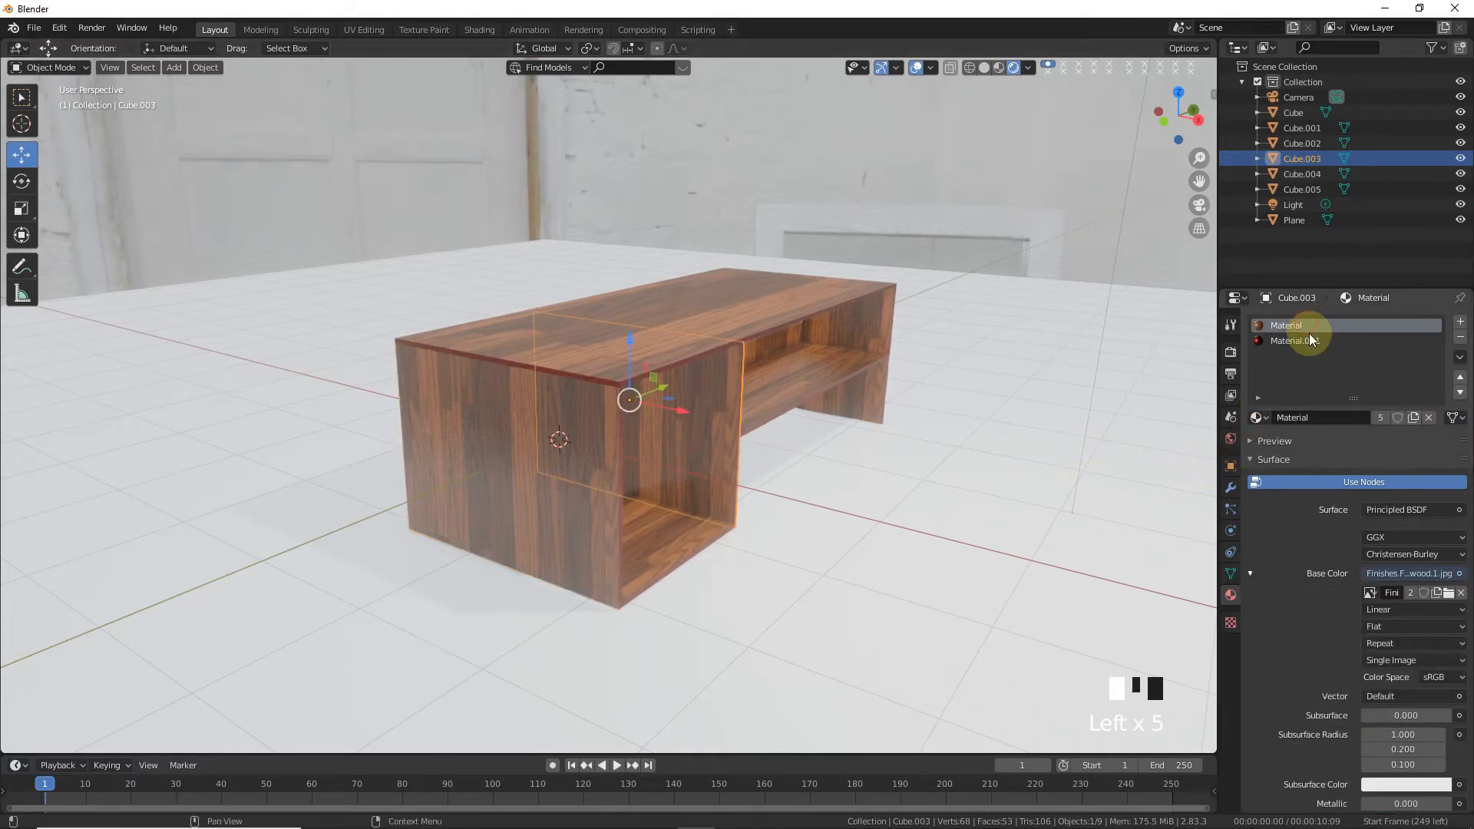
left_click(1413, 419)
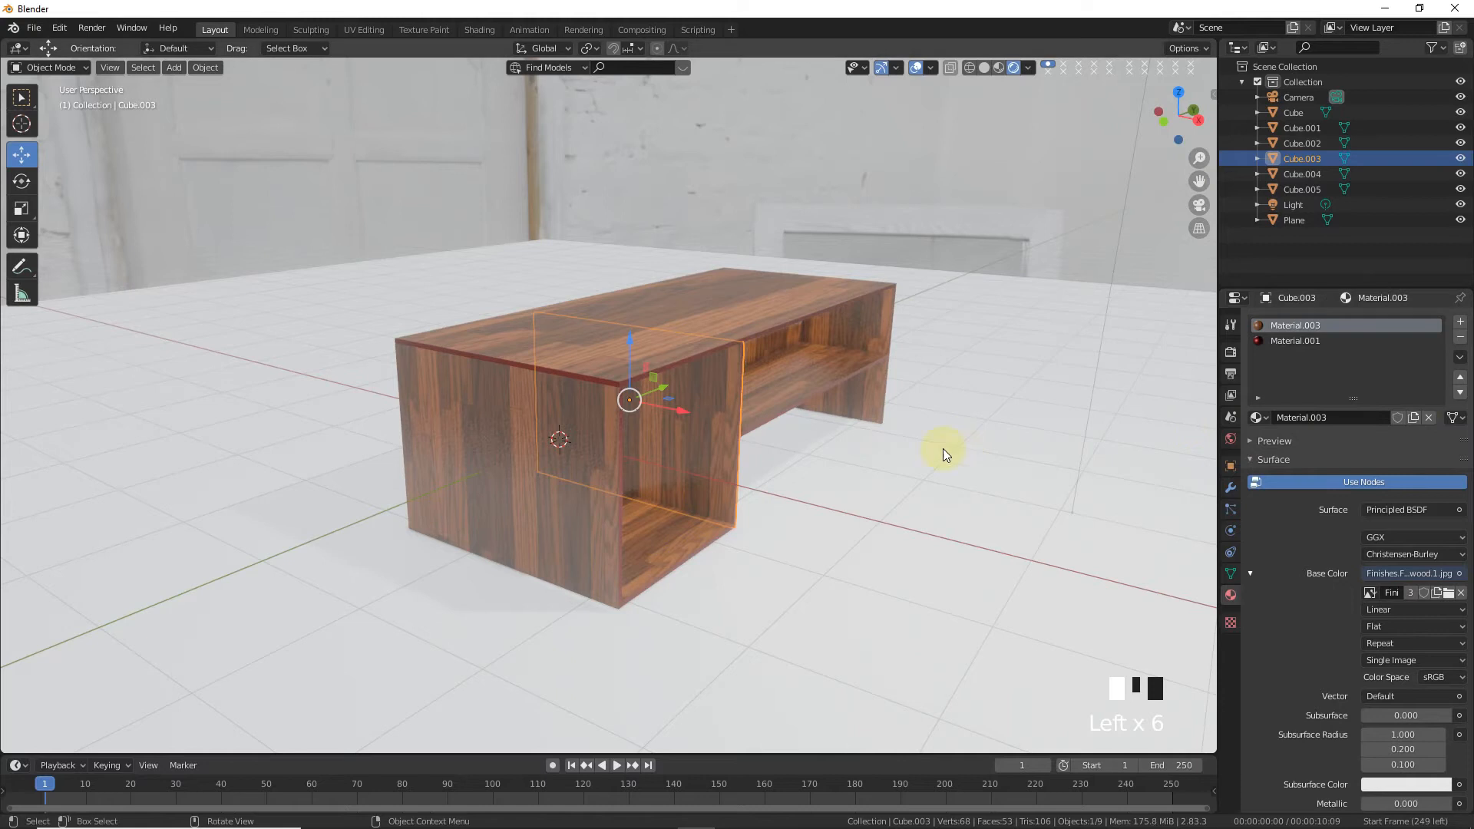
left_click(1259, 421)
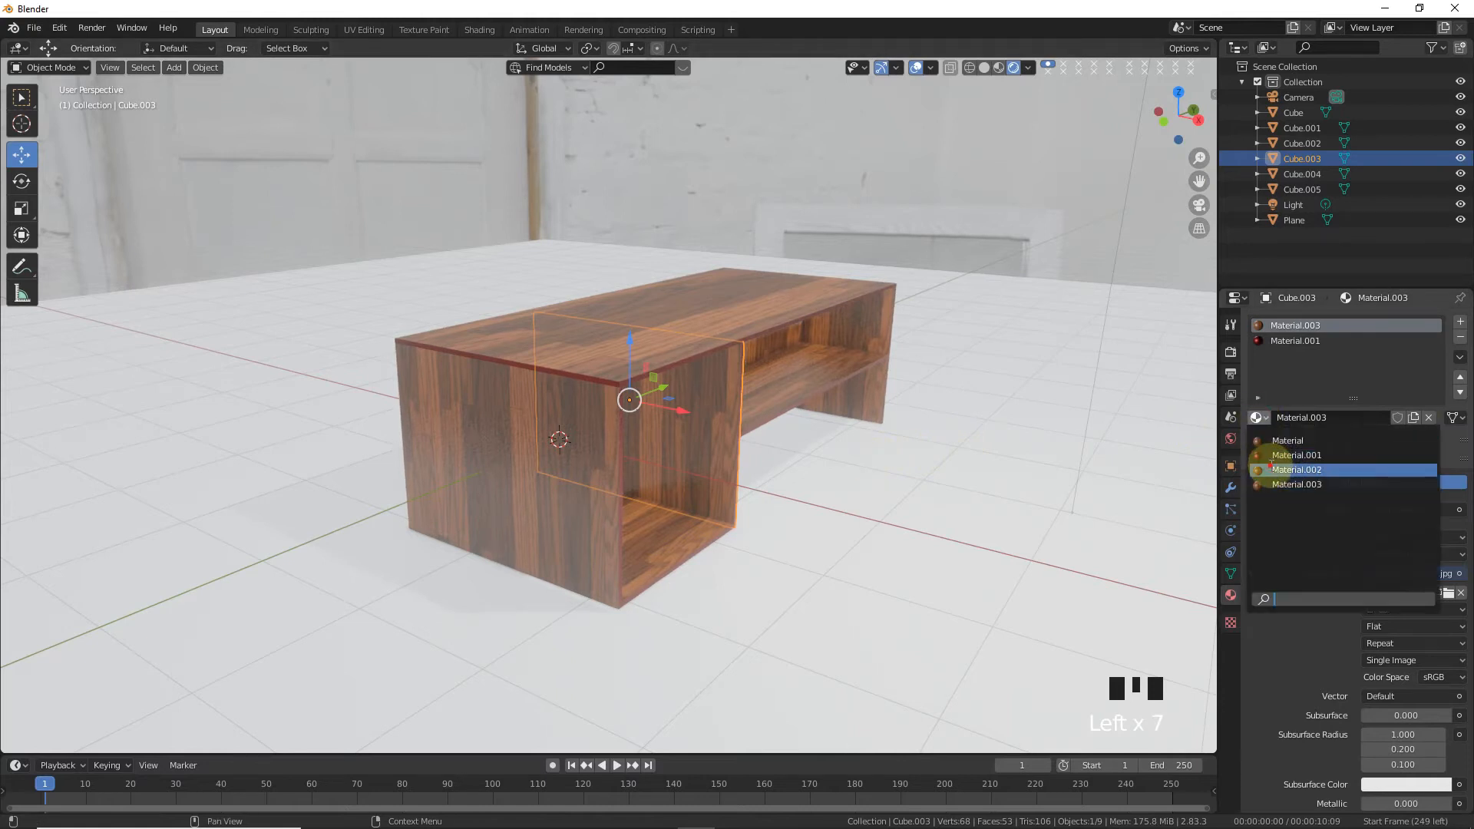
left_click(1274, 472)
- Make the compartment floor panel's edge material a single-user copy and assign Material.002 to its first slot
left_click(707, 538)
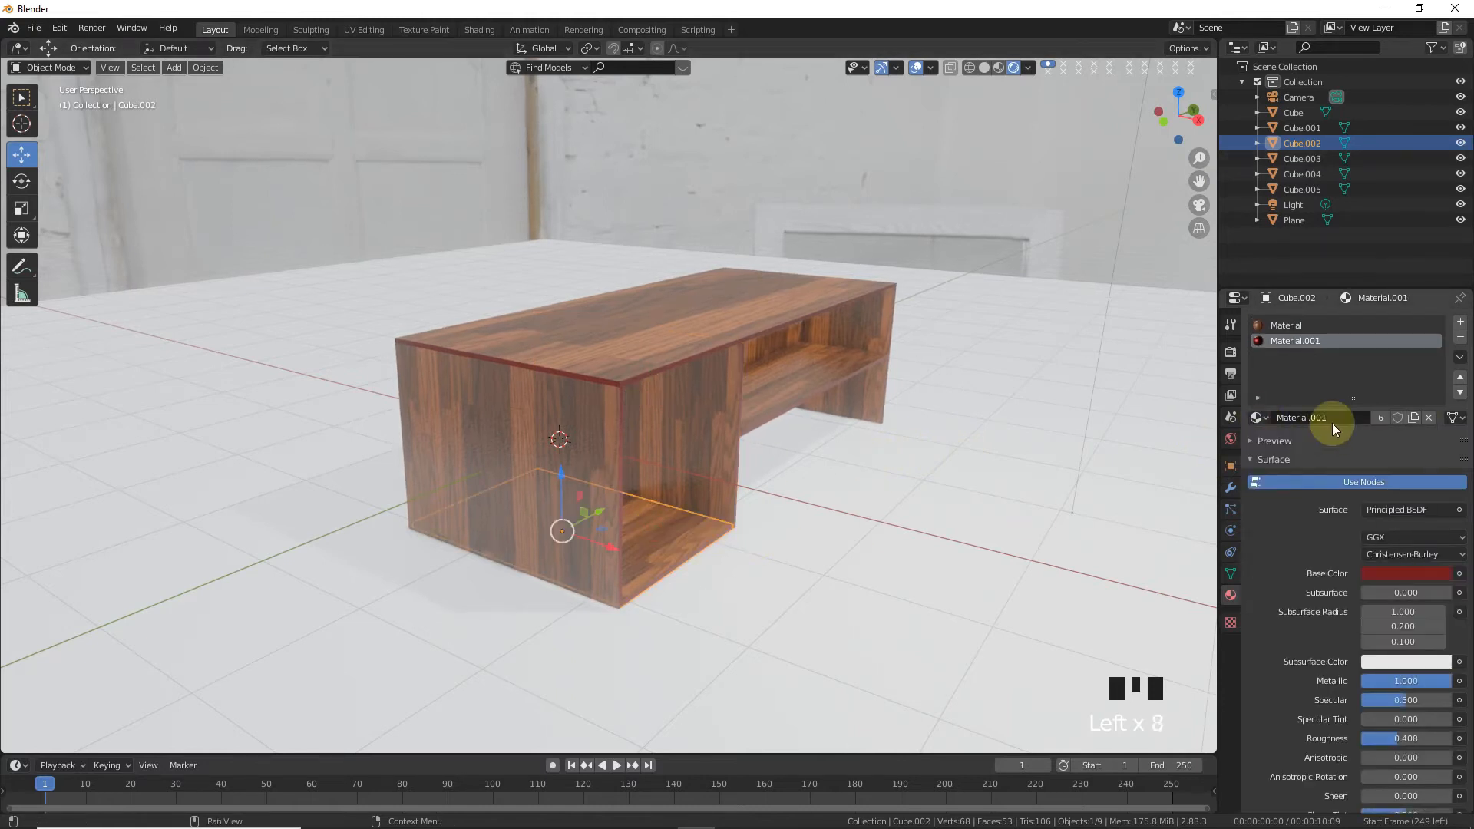
left_click(1414, 417)
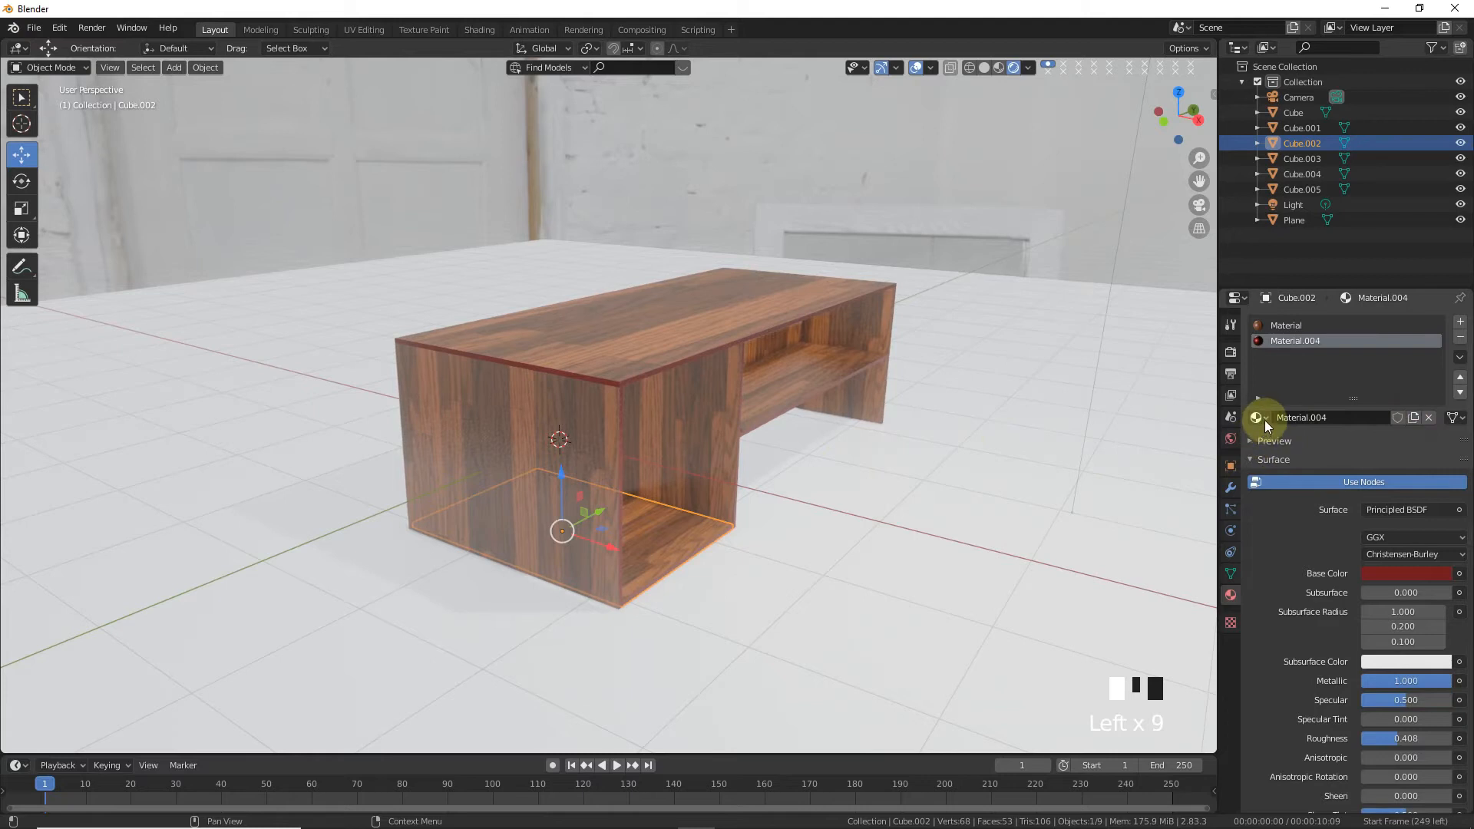
left_click(1317, 325)
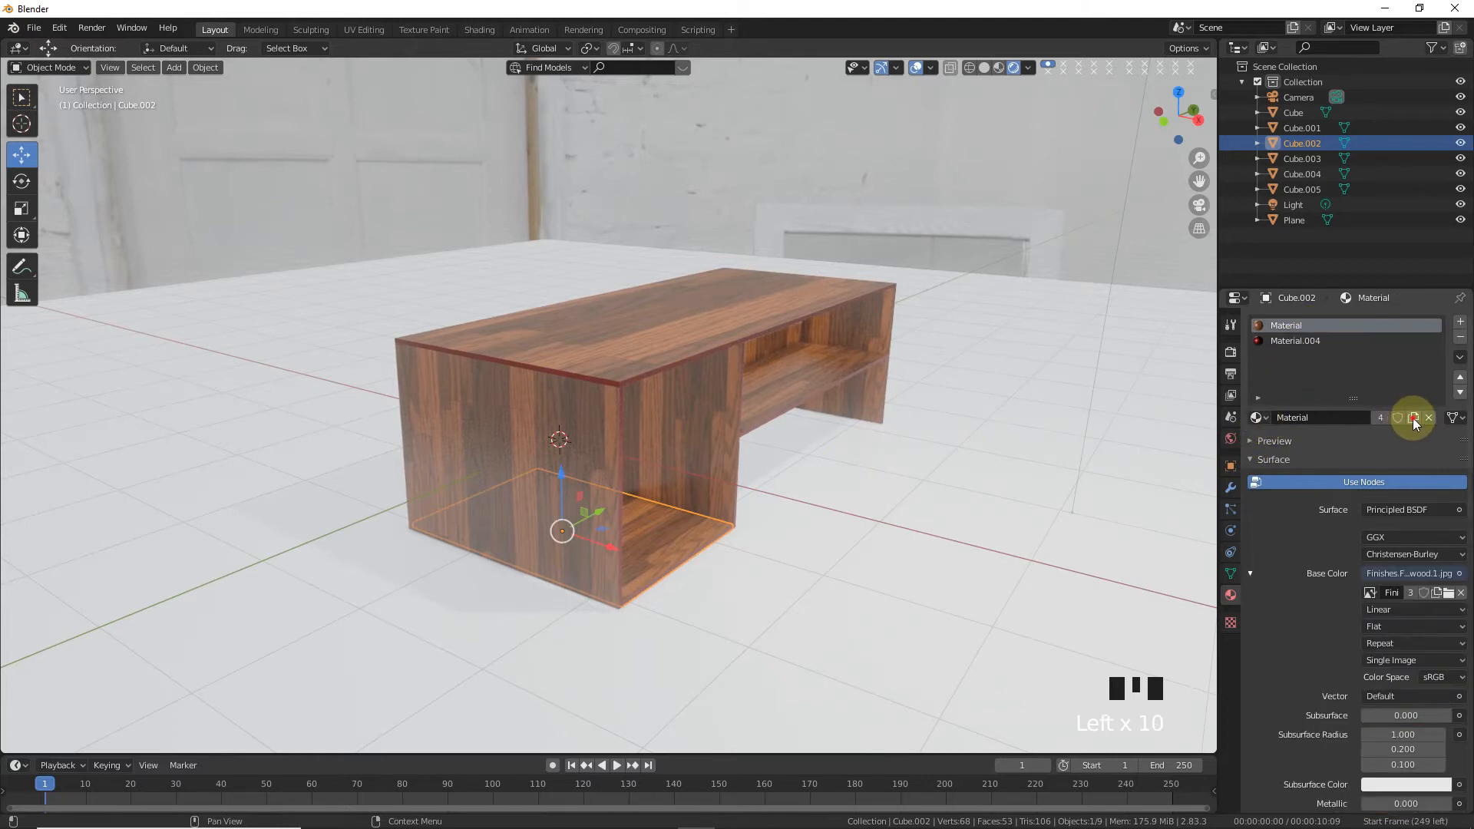
left_click(1257, 418)
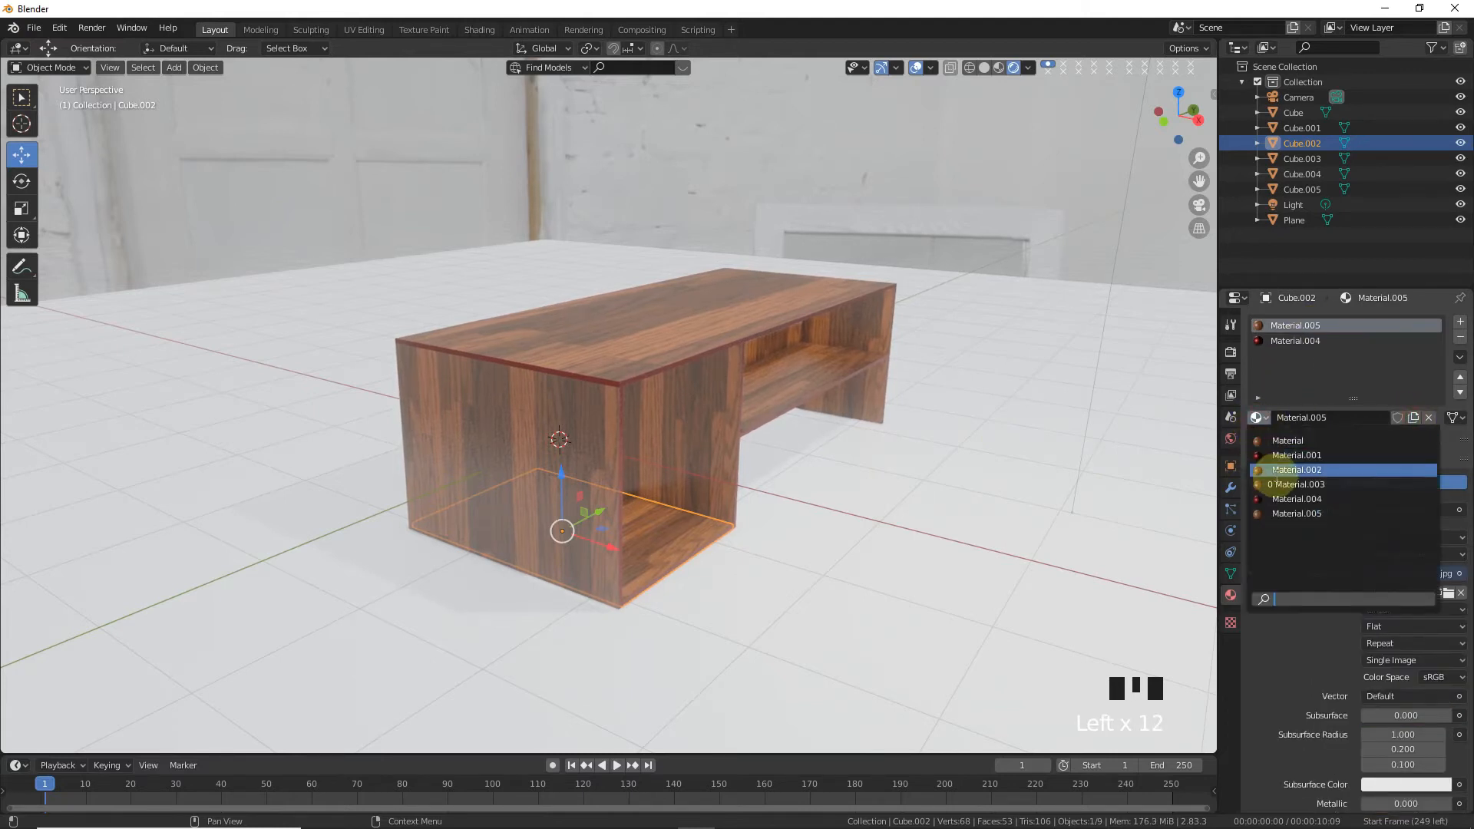
left_click(1278, 475)
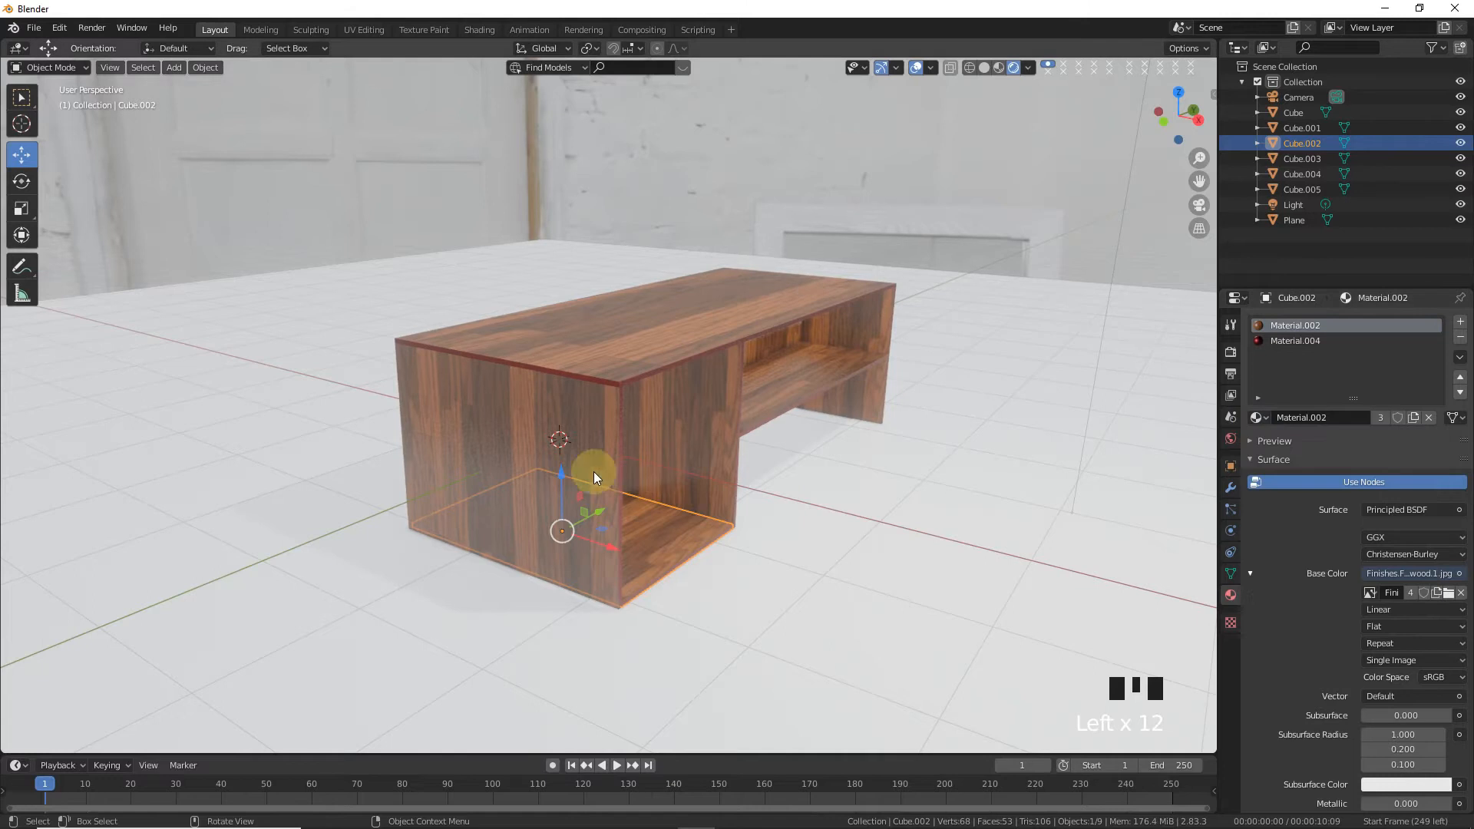
- Replace Material.002's base color image with a white Masonry.Stone.Marble texture from the texer folder and deselect the panel
left_click(1448, 593)
left_click(1086, 172)
left_click_drag(1468, 142, 1467, 421)
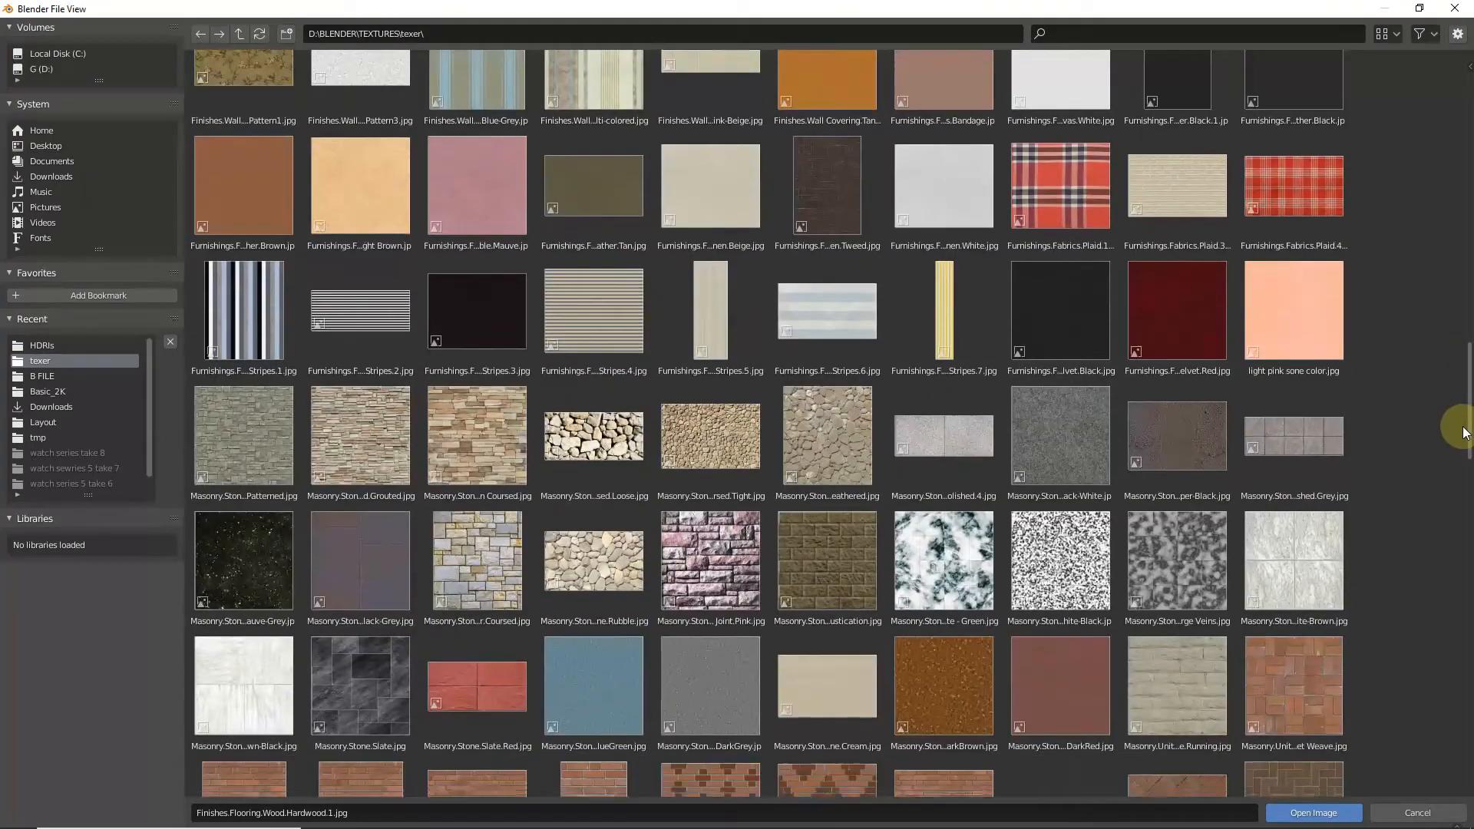
double_click(251, 675)
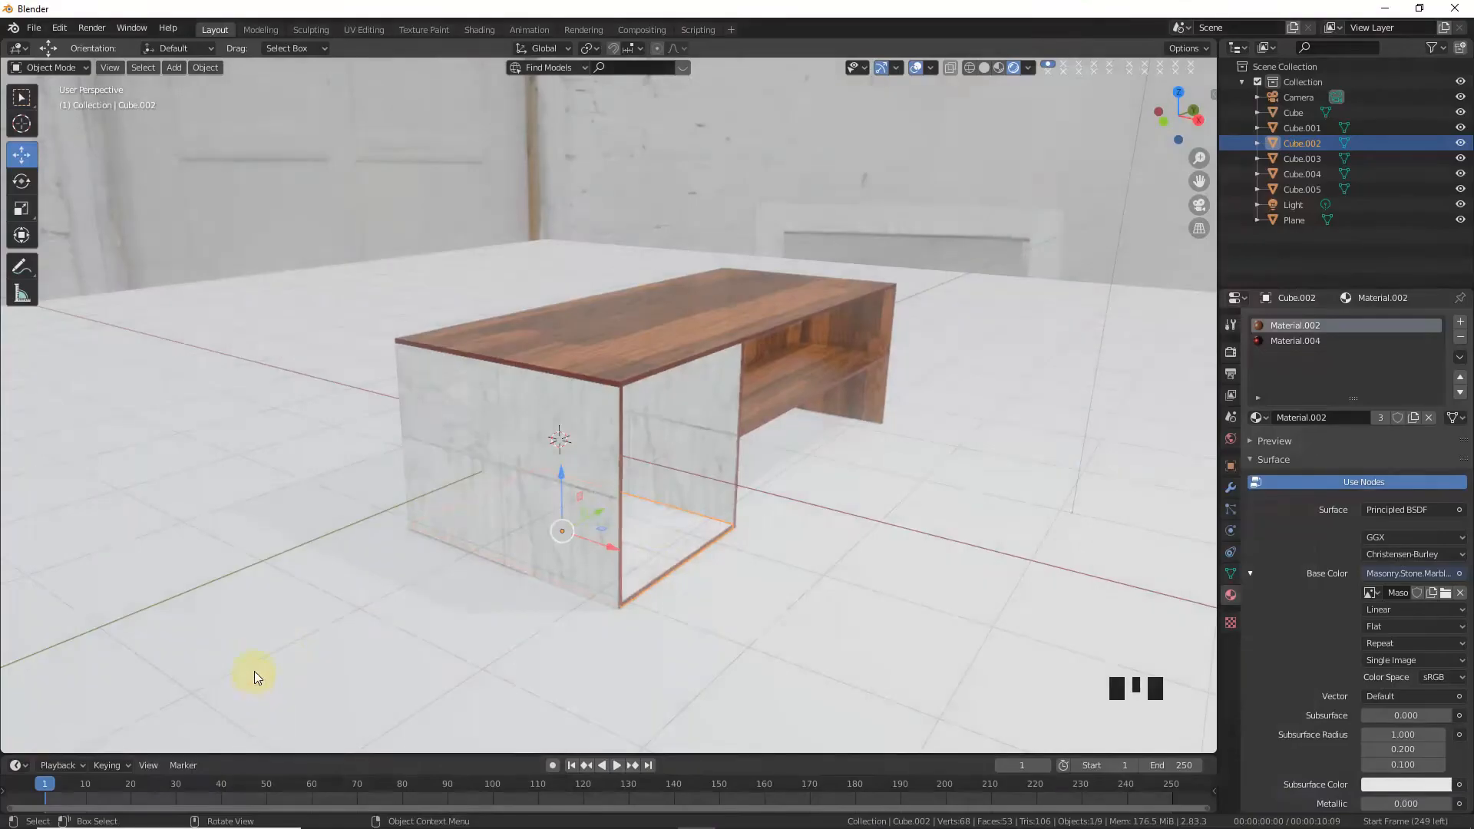
left_click(793, 183)
- Set the tabletop's wood Material to Metallic 0.633, Specular 1.000 and Roughness 0.375
left_click_drag(1175, 115, 1128, 119)
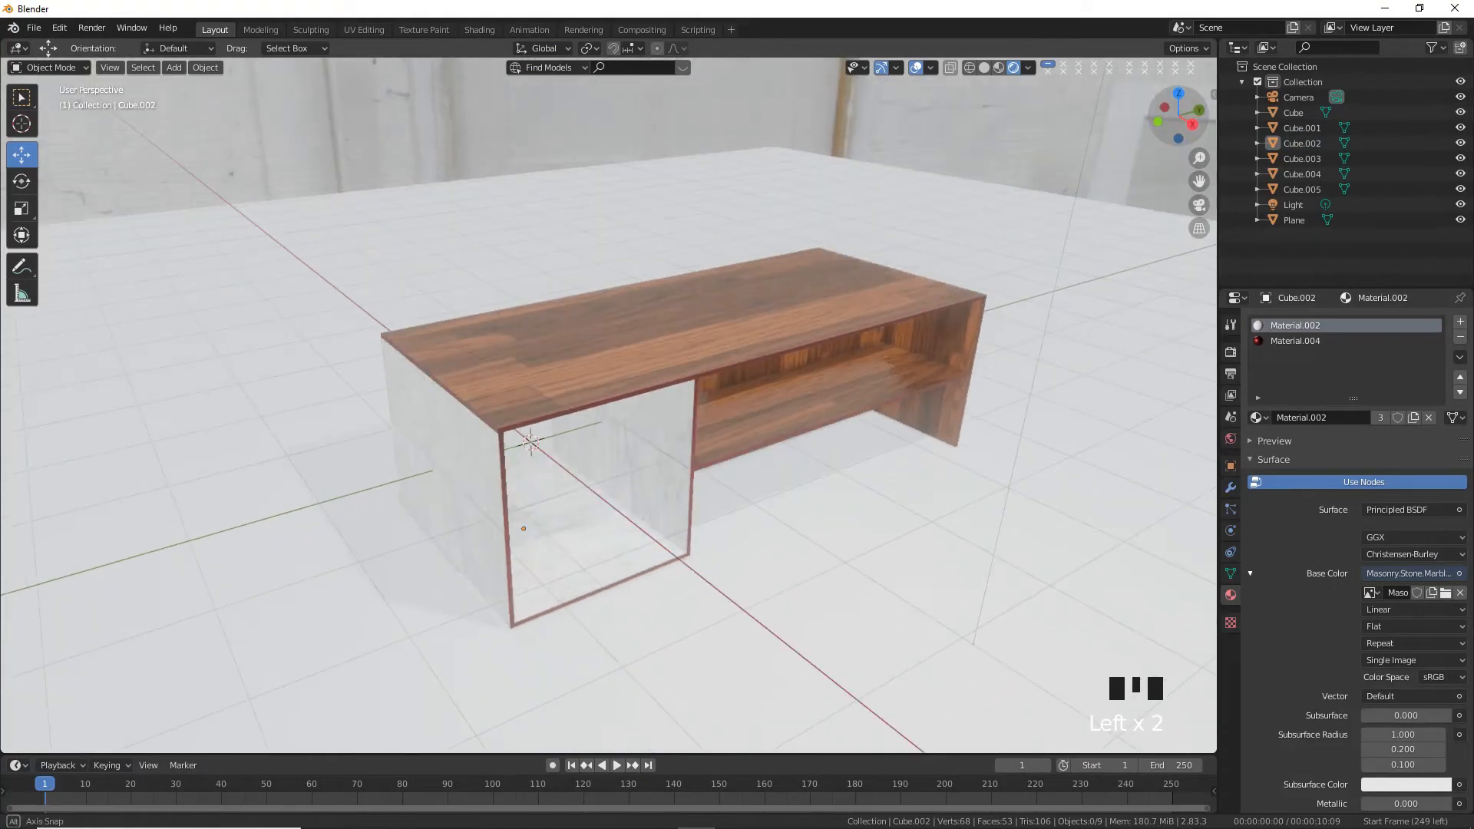
left_click(790, 297)
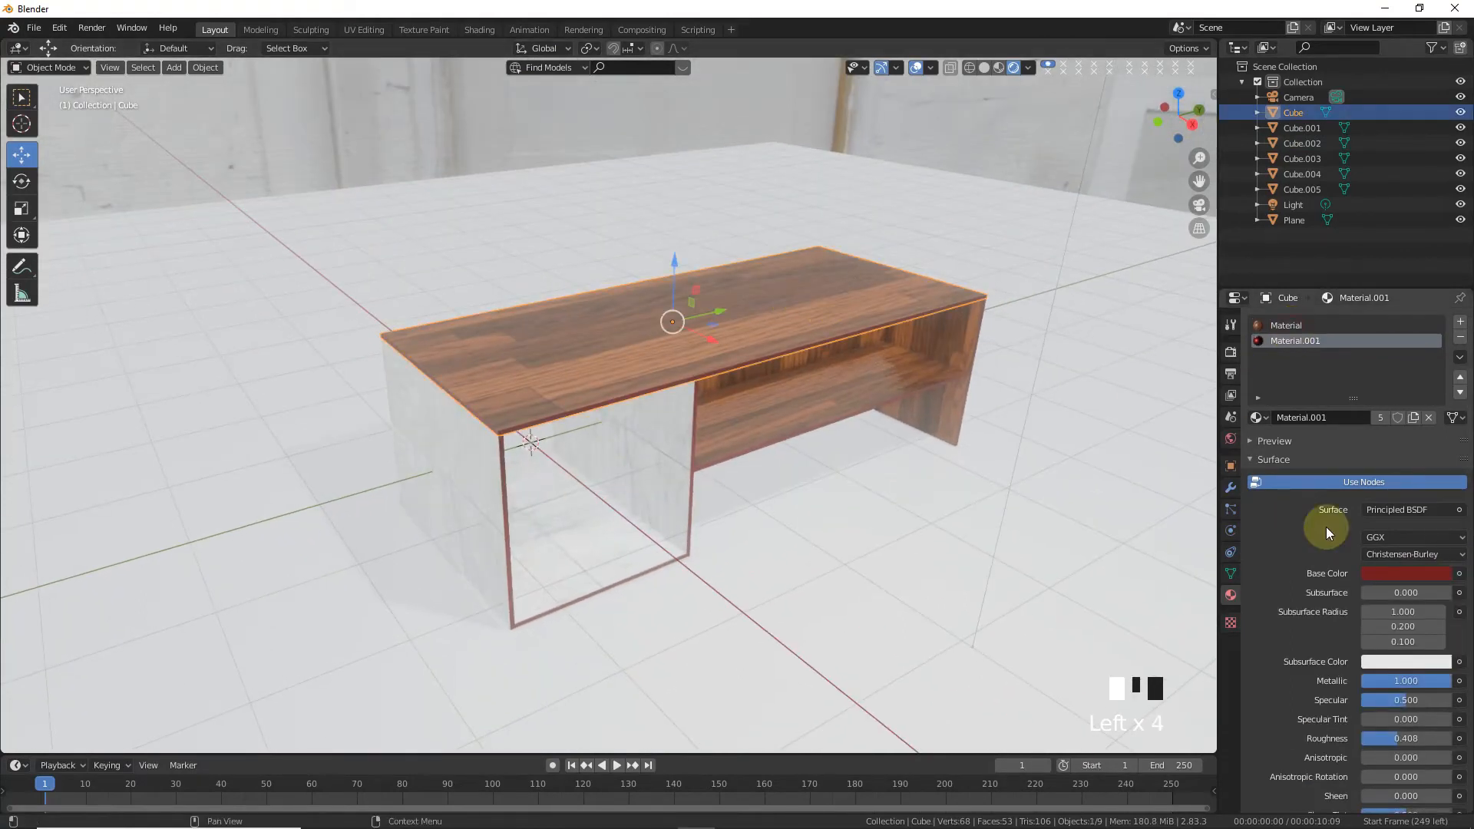
left_click(1283, 326)
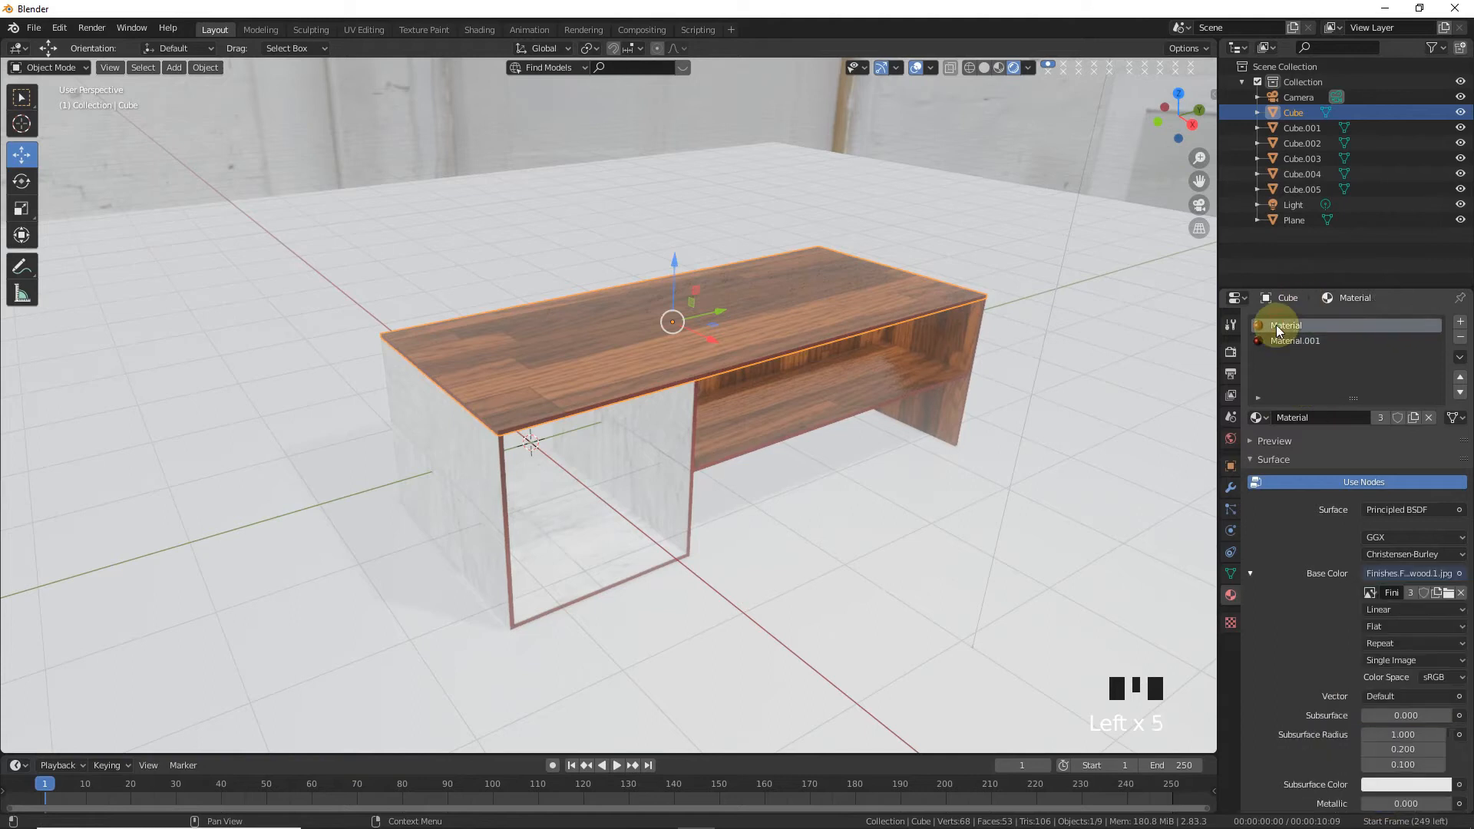
scroll(1336, 675, "down", 6)
left_click(1401, 621)
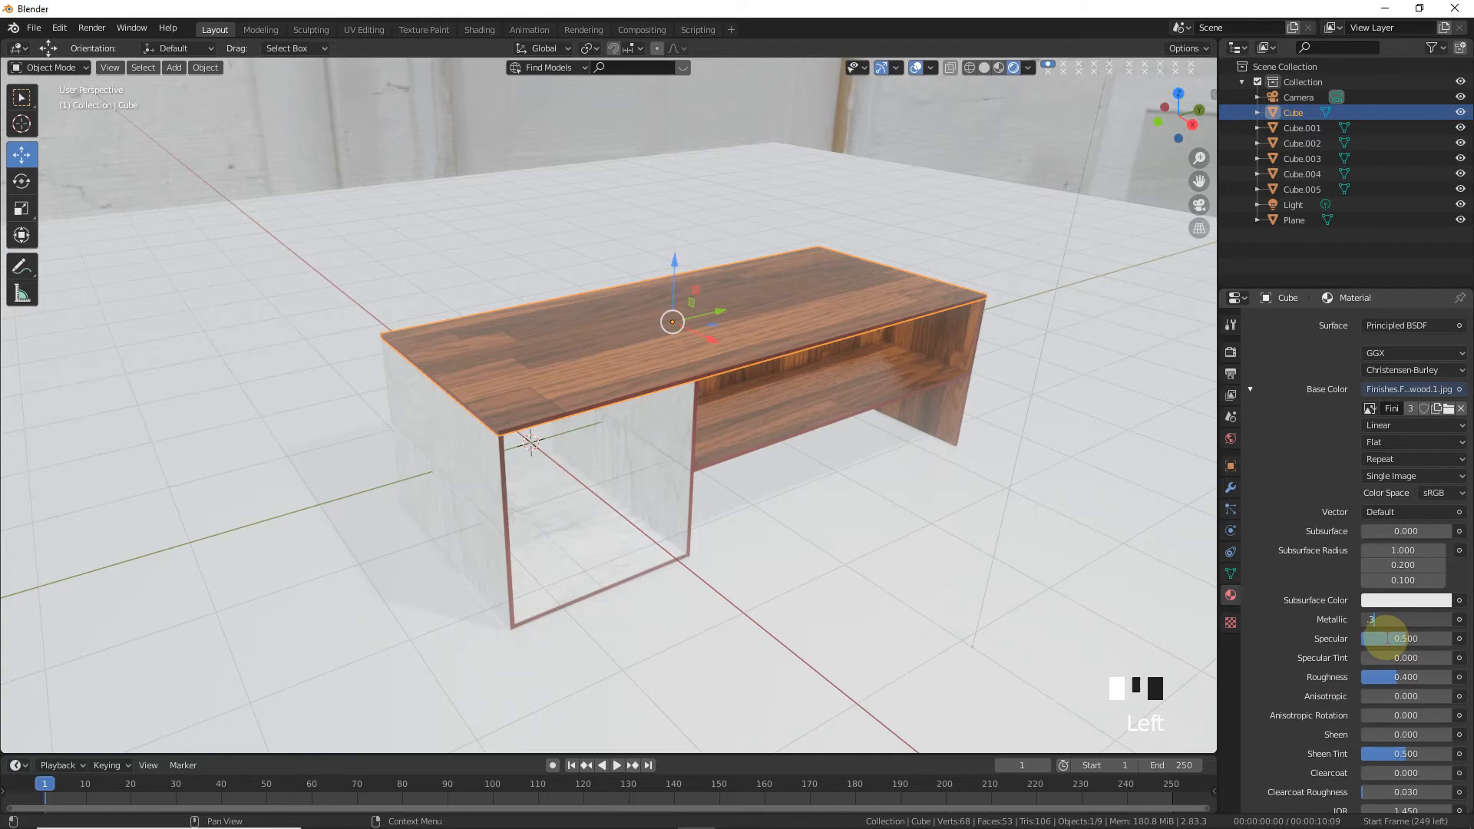
key("BackSpace")
key("BackSpace")
left_click(1330, 638)
left_click_drag(1408, 638, 1430, 660)
double_click(1398, 679)
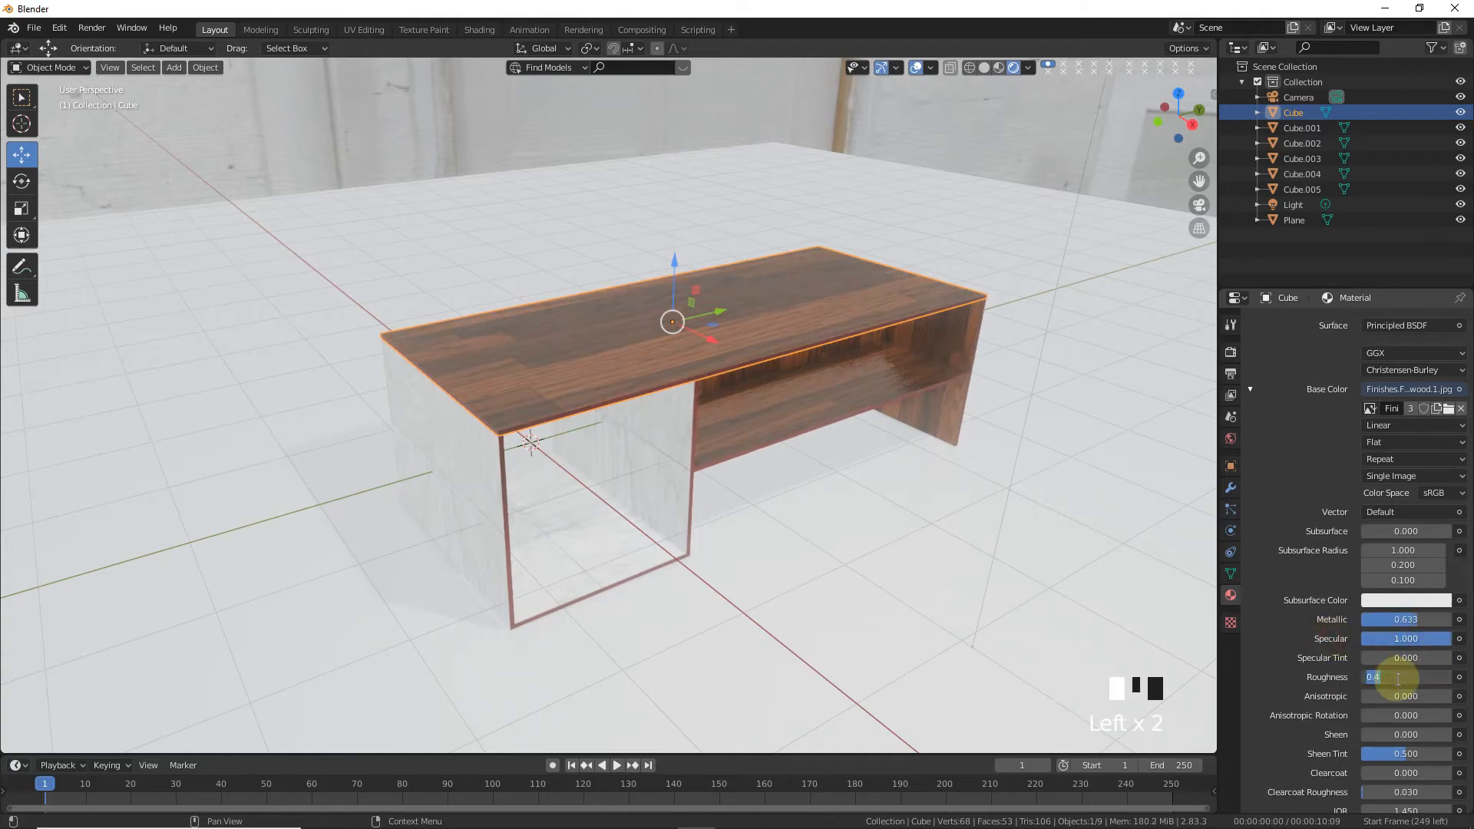
type(".375")
key("Return")
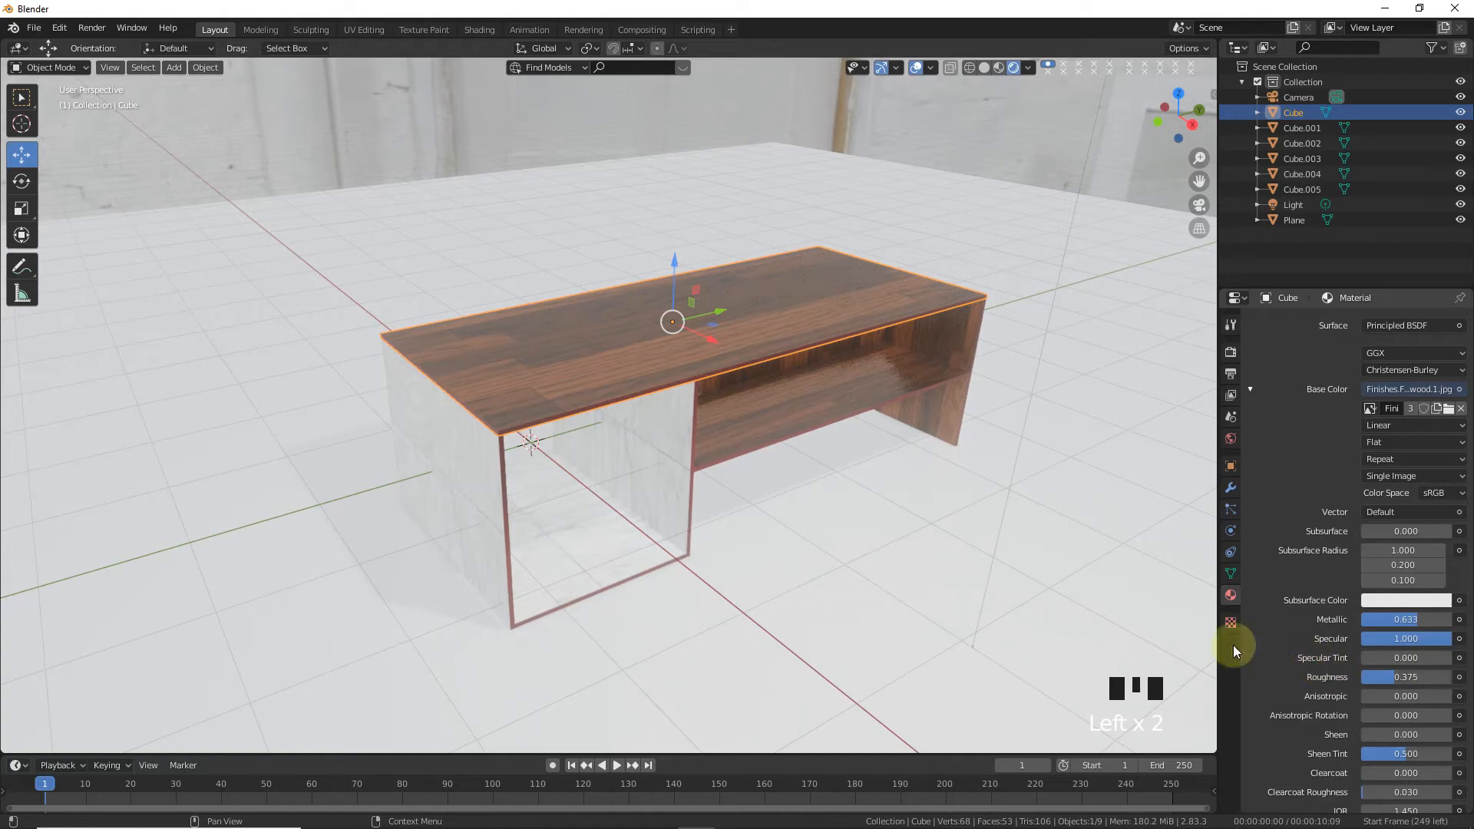
- Set the marble Material.002 on the outer side panel to Metallic 0.633, Roughness 0.375 and Specular 1.000
left_click_drag(1179, 115, 1091, 73)
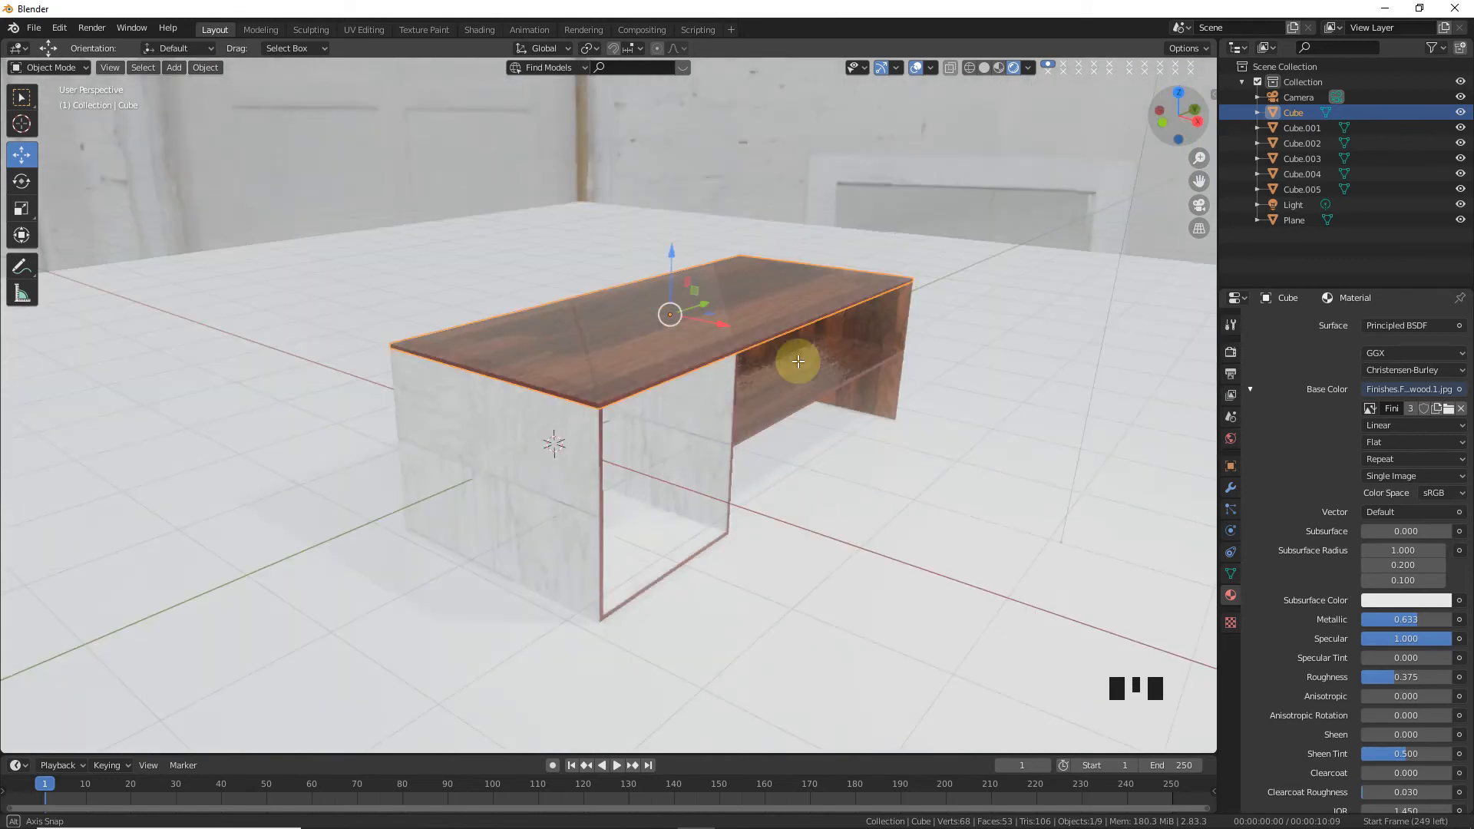
left_click(550, 546)
double_click(1404, 619)
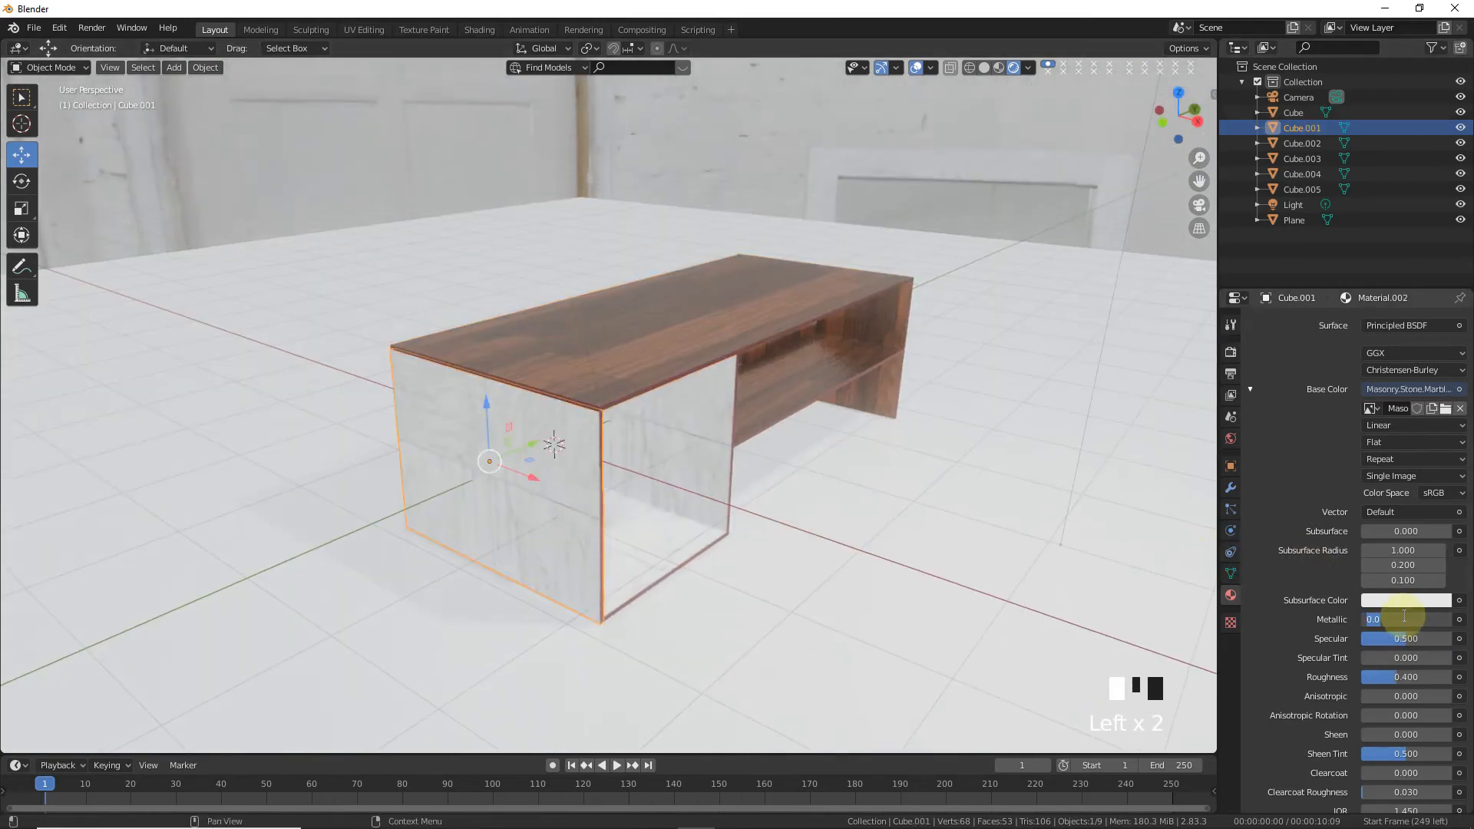
type(".6")
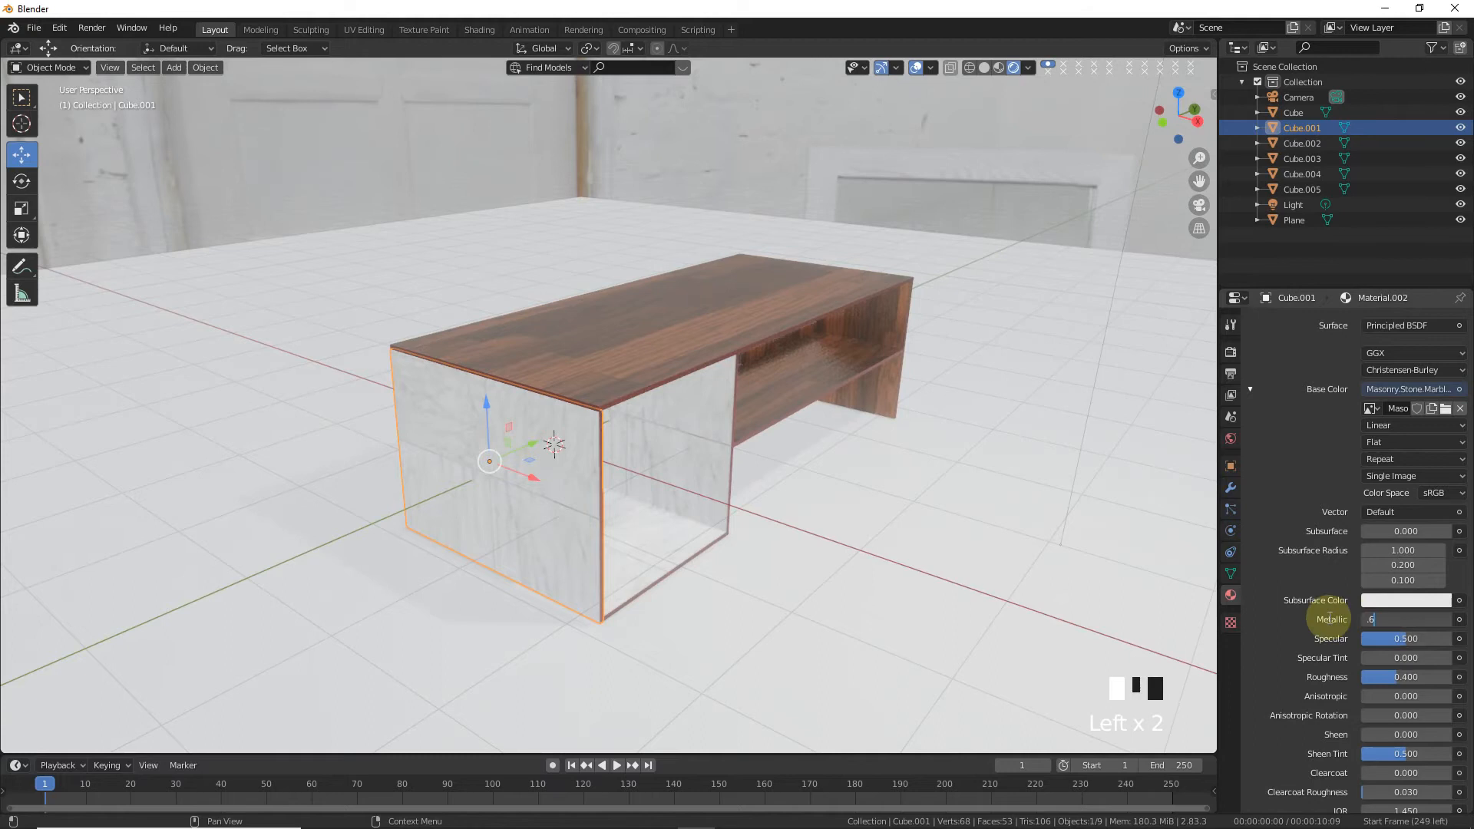
type("33")
left_click(1406, 678)
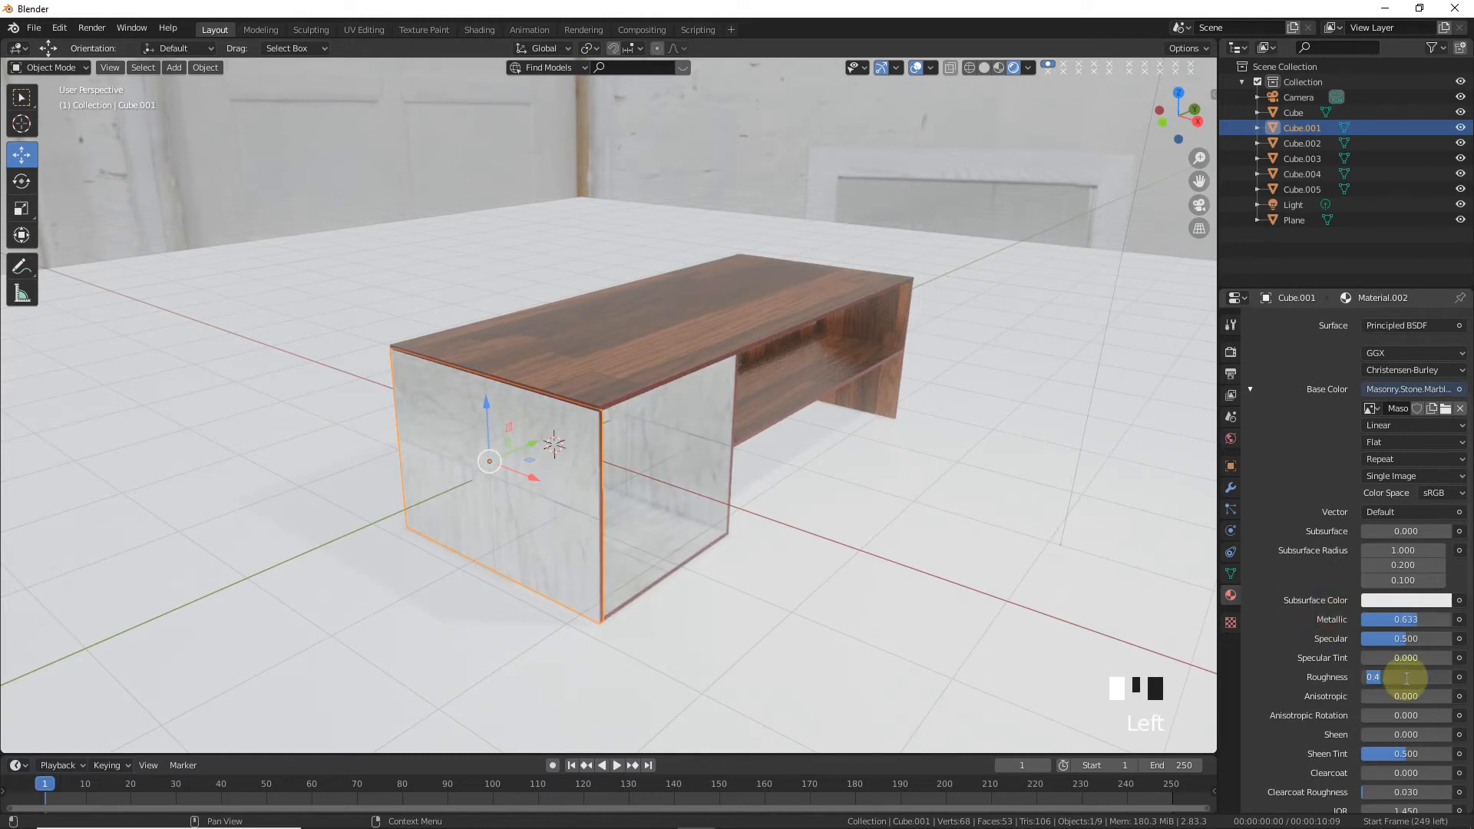
type(".375")
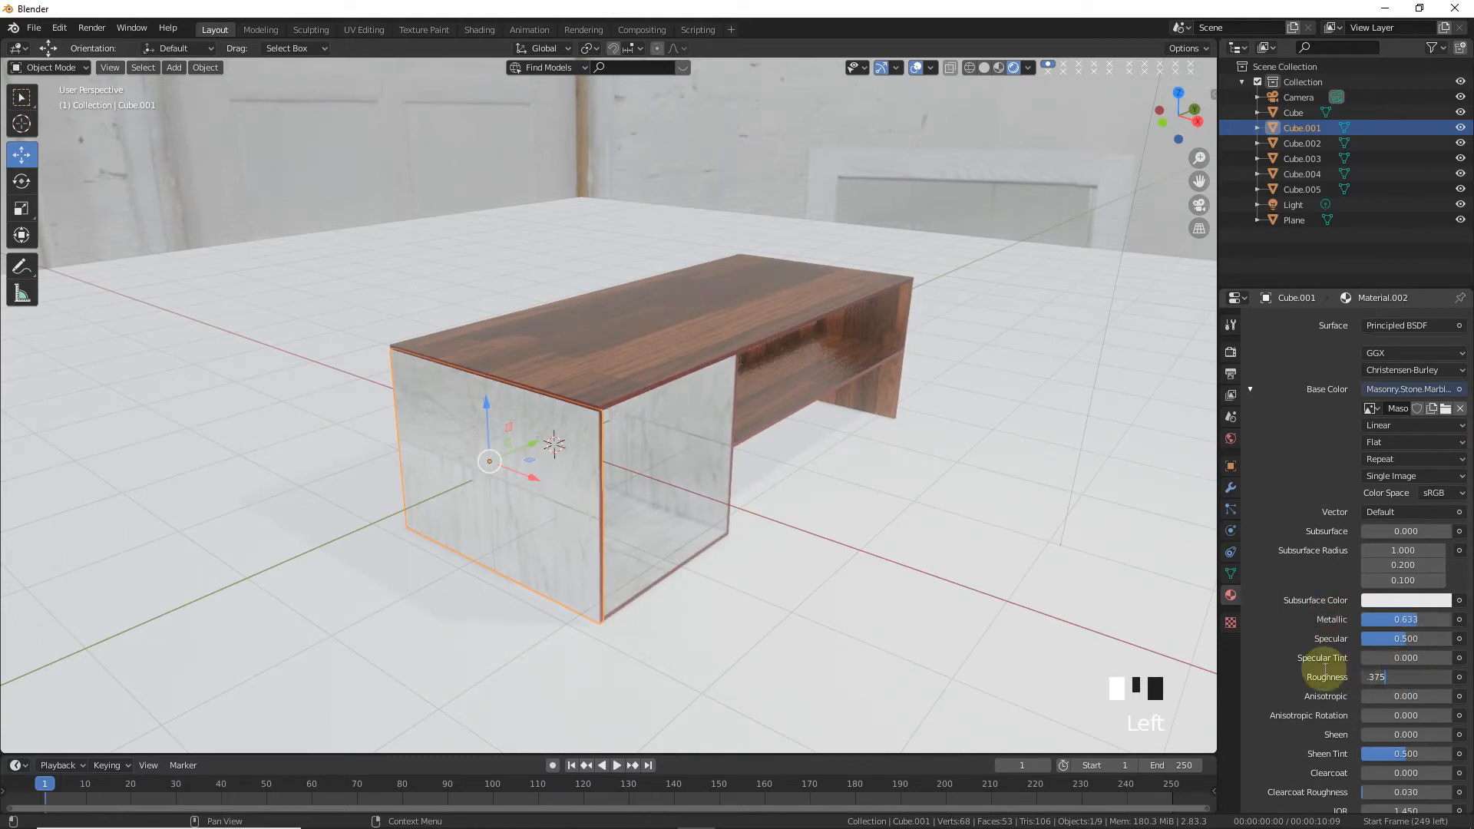
left_click_drag(1405, 639, 1453, 639)
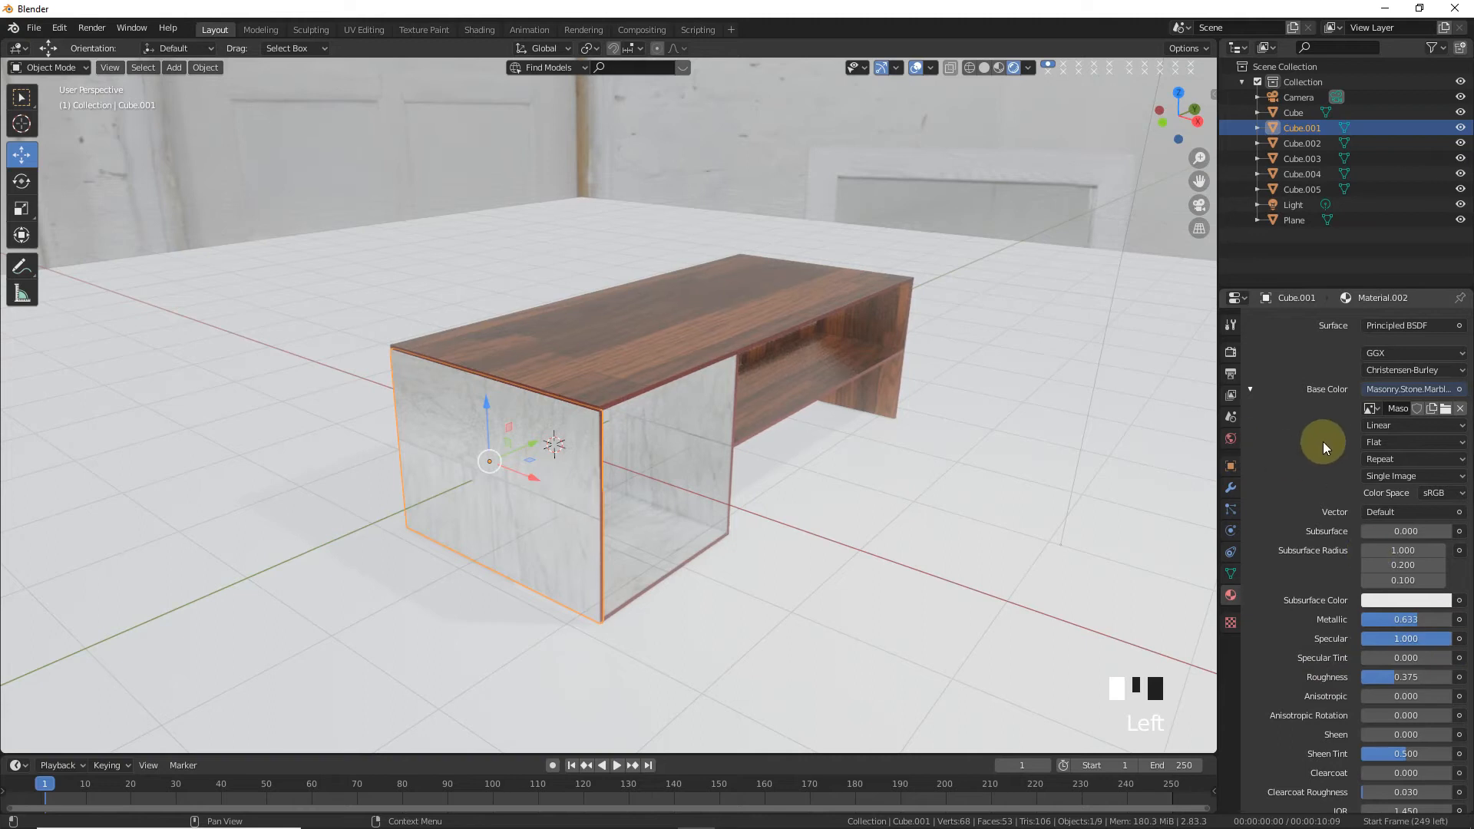
scroll(1307, 435, "up", 5)
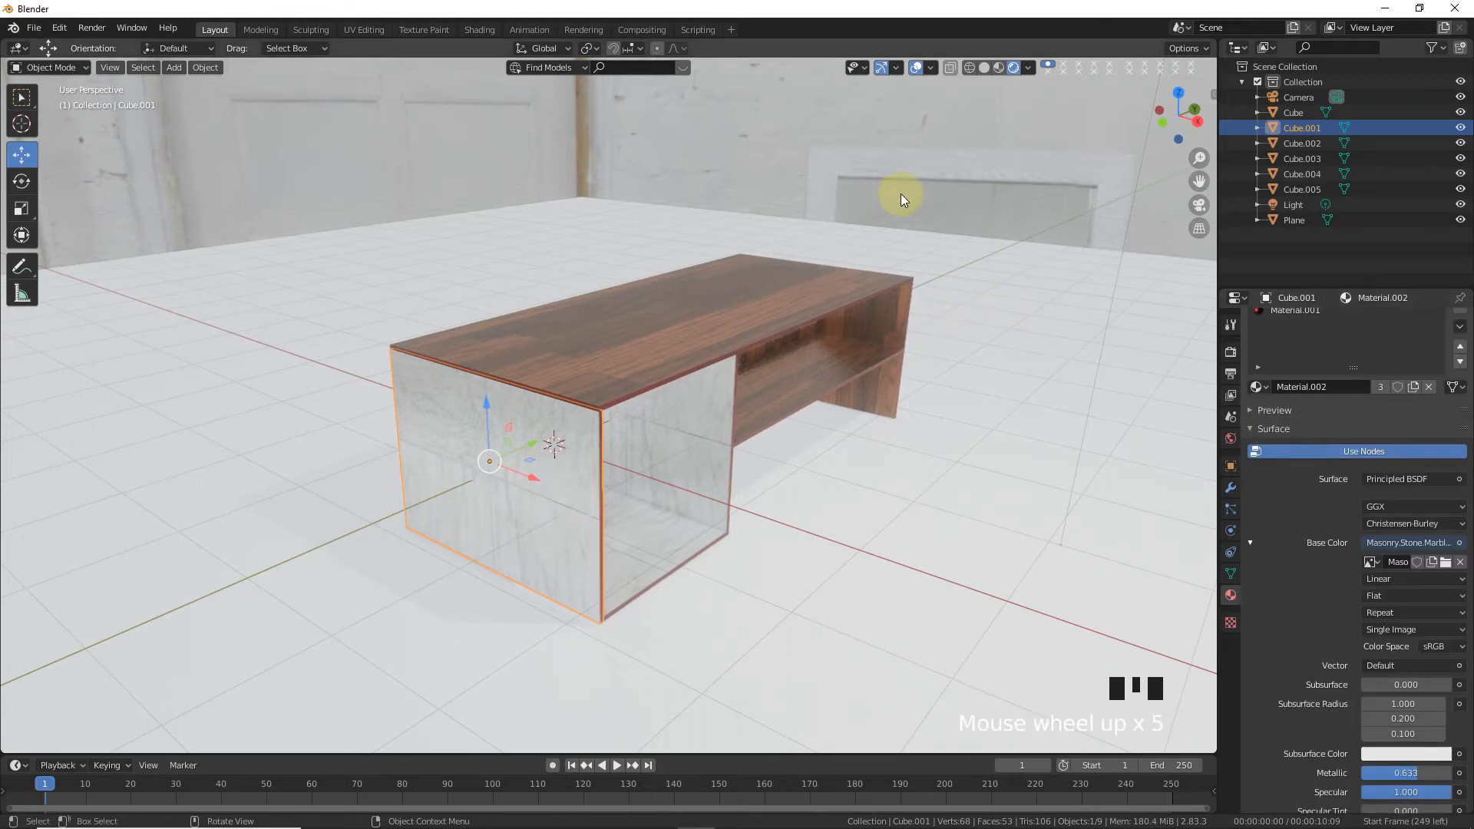
- Add a Bevel modifier to the tabletop and frame its front corner closely
mouse_move(1186, 111)
left_mouse_down()
mouse_move(1117, 75)
mouse_move(1175, 141)
mouse_move(1196, 101)
left_mouse_up()
left_click(917, 367)
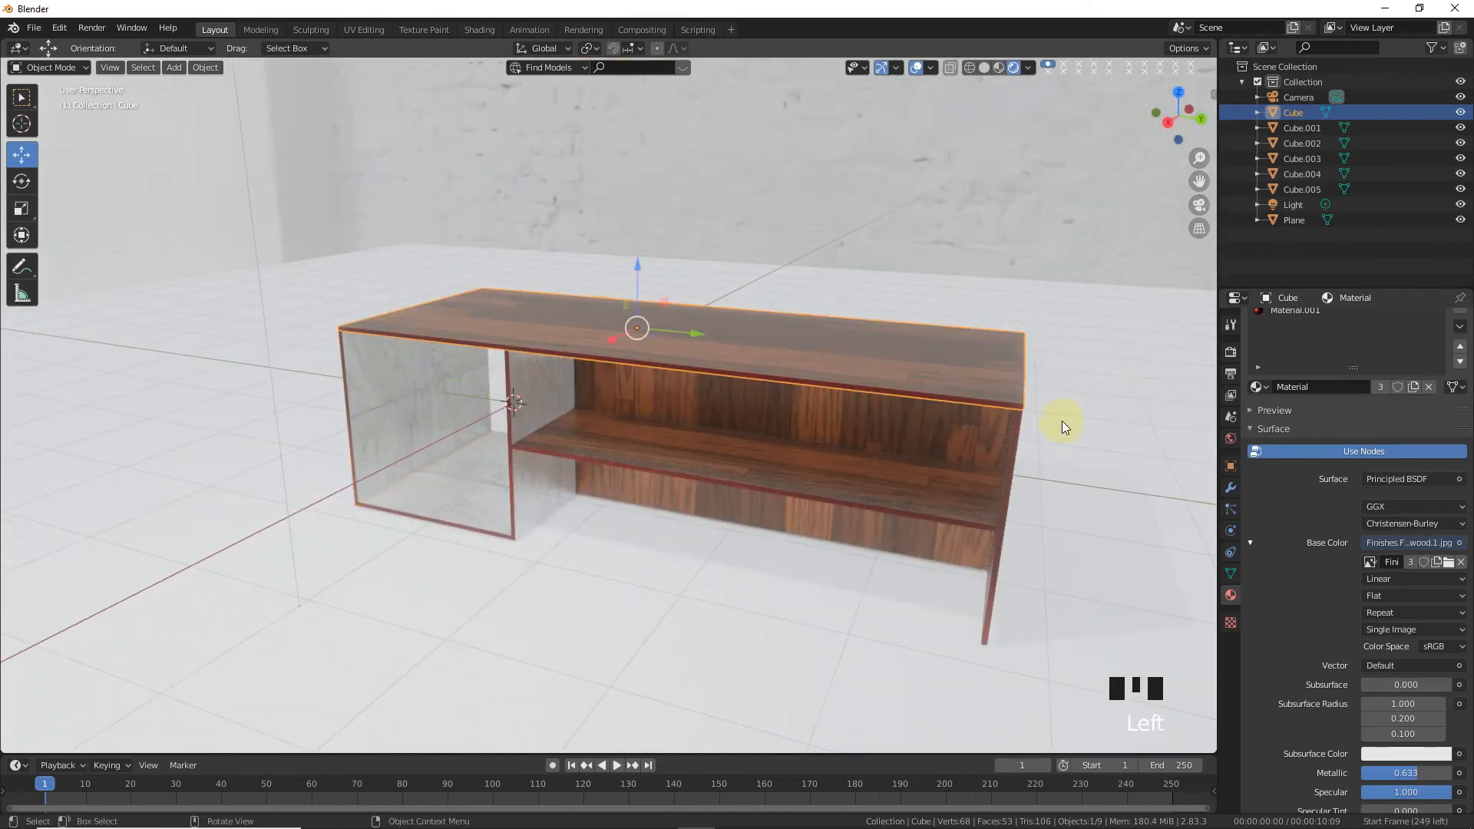
scroll(1123, 285, "up", 2)
left_click_drag(1199, 181, 1013, 177)
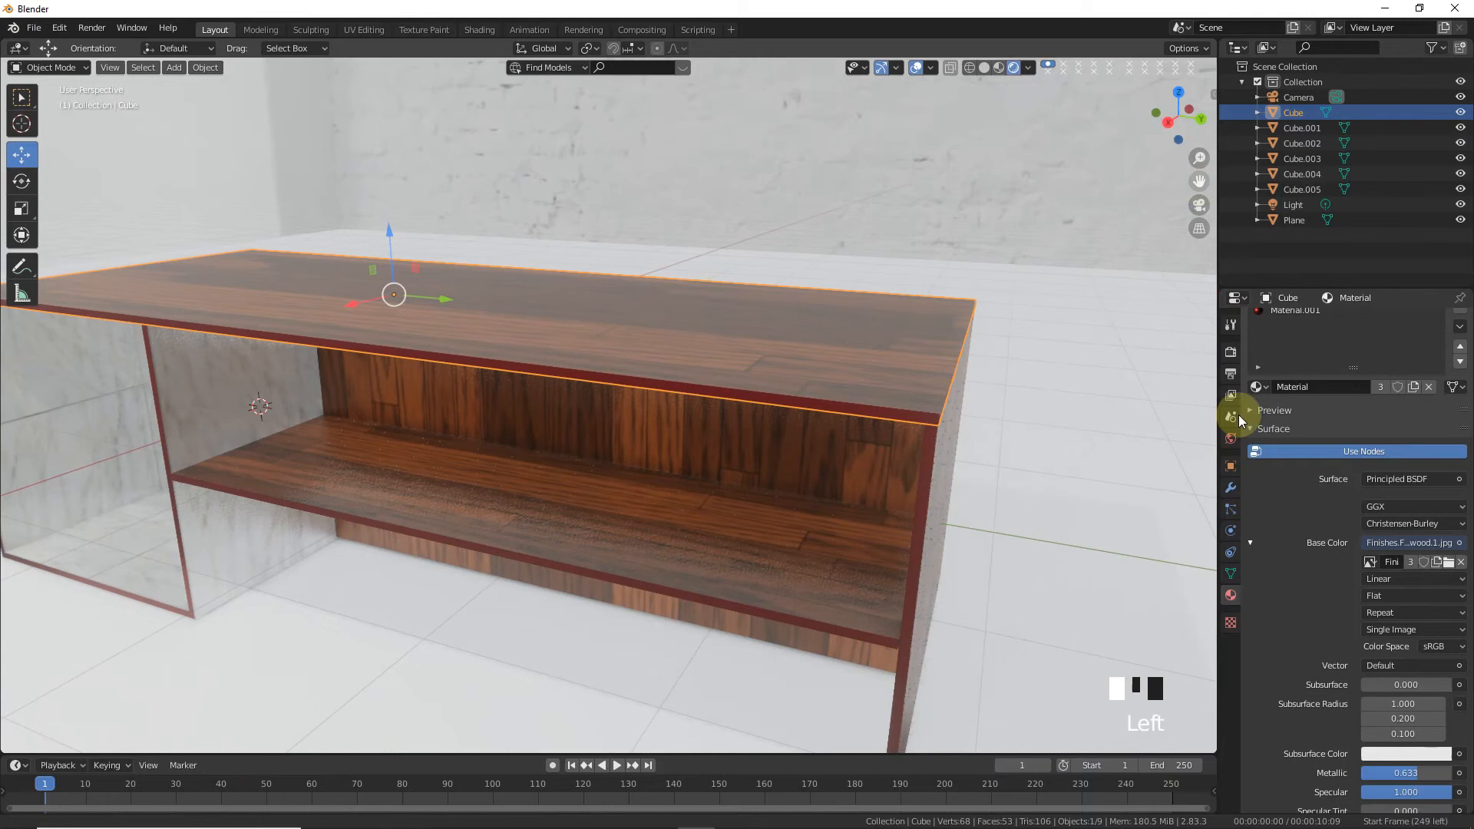
left_click(1231, 487)
left_click(1331, 315)
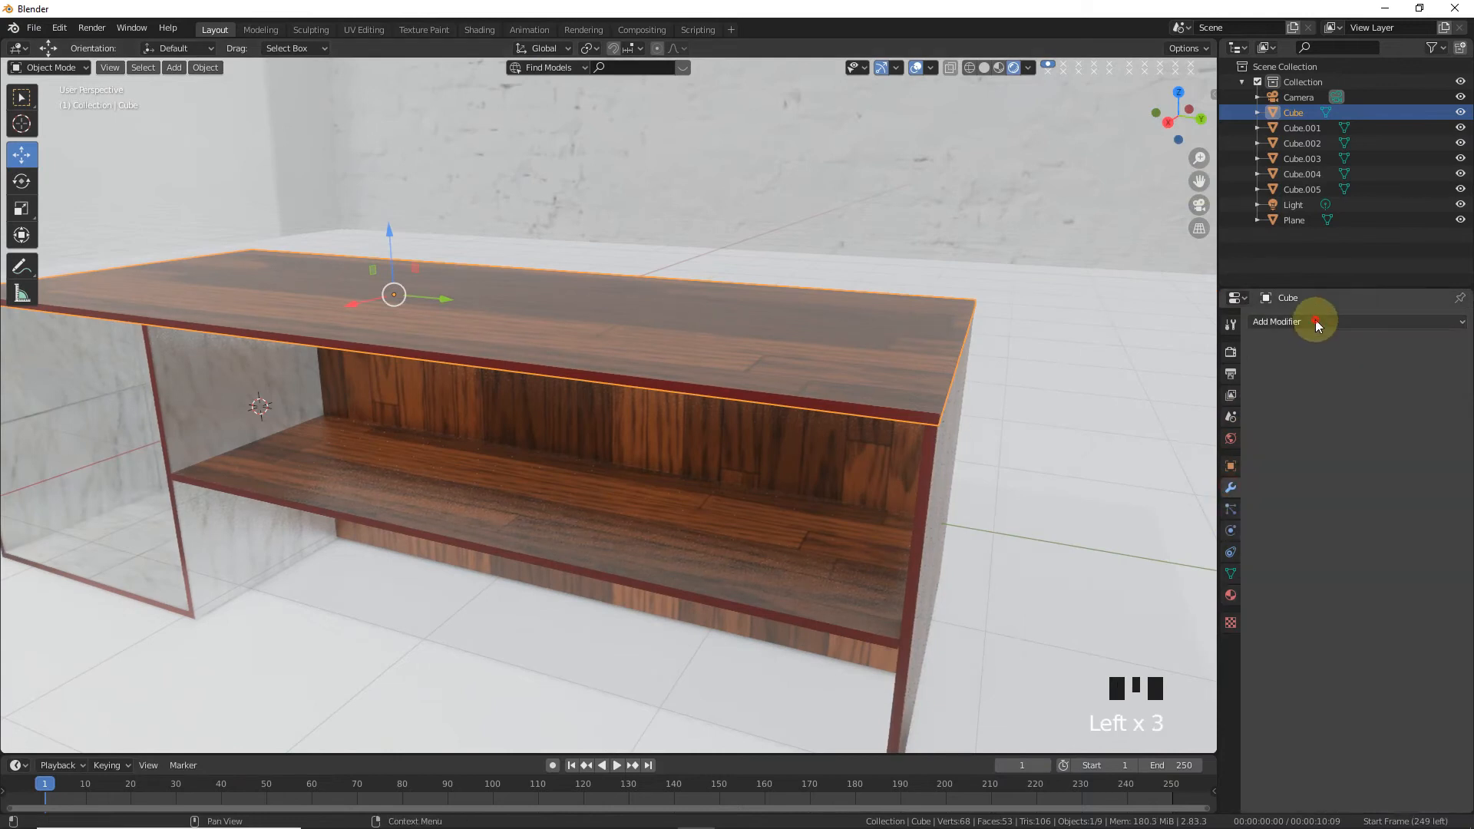
left_click(1177, 376)
scroll(1044, 431, "up", 2)
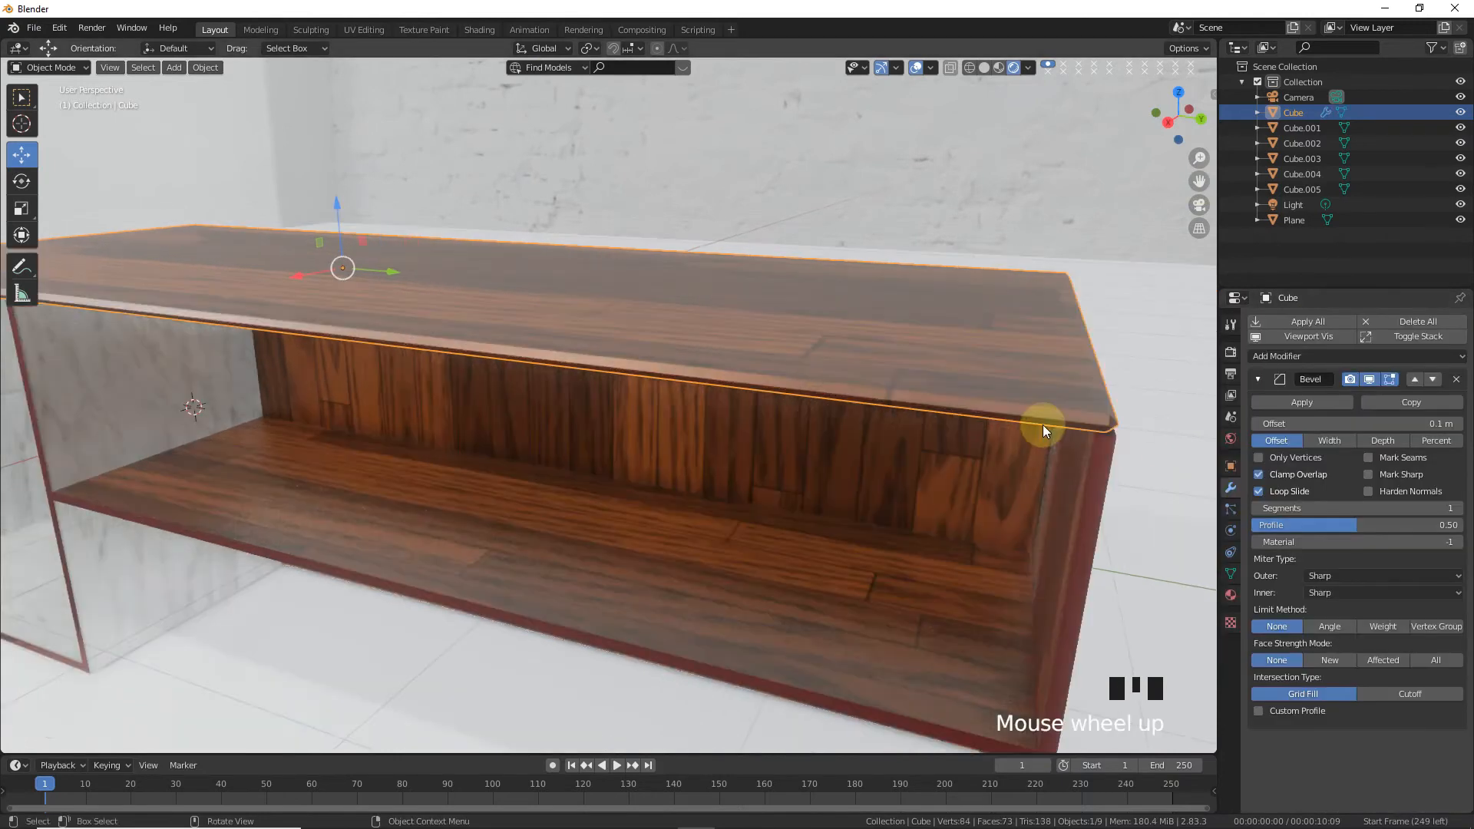
left_click_drag(1198, 181, 1128, 181)
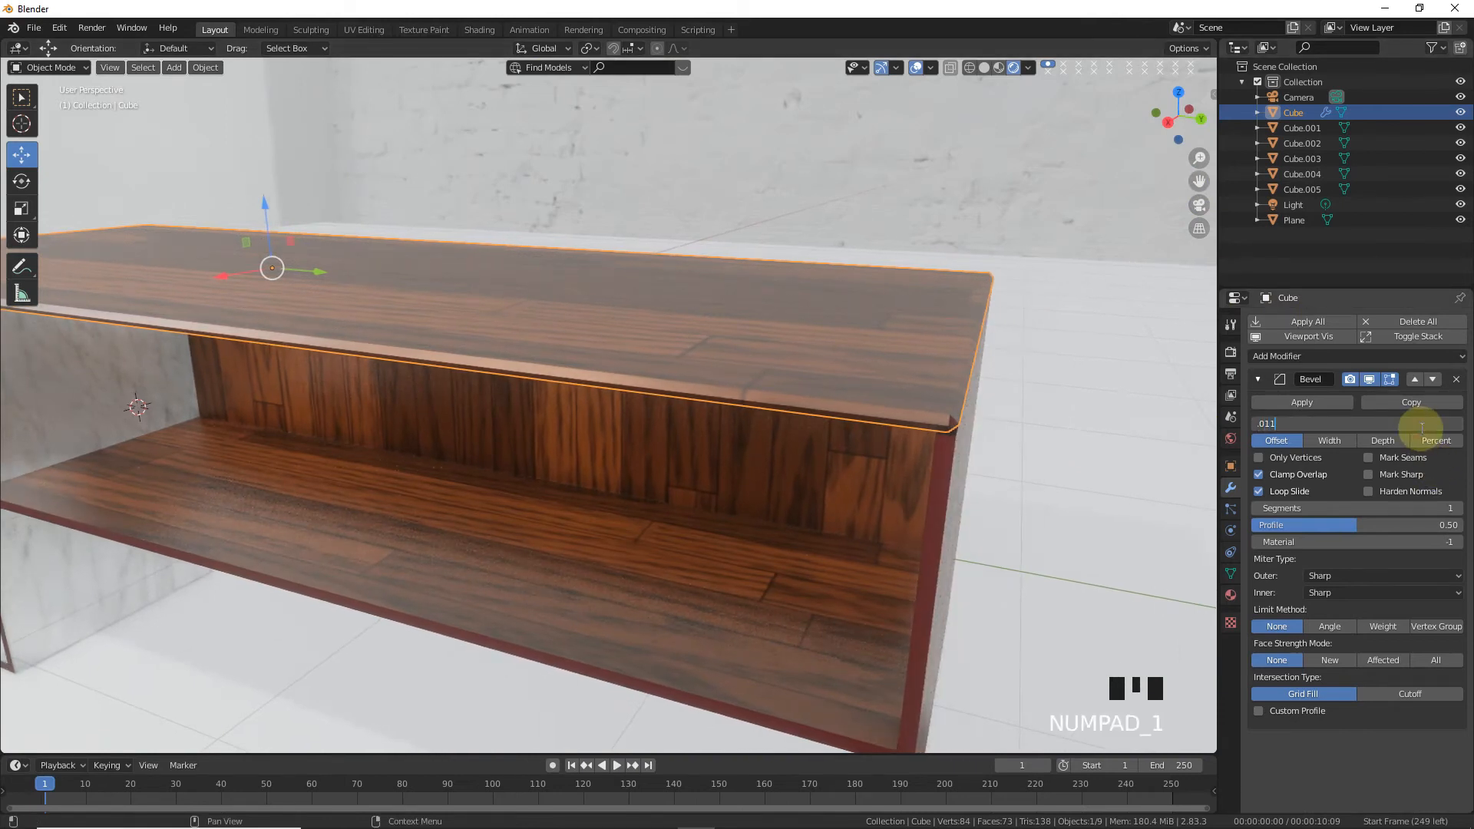
- Set the tabletop's bevel to a 0.011 m offset with 5 segments
key("Return")
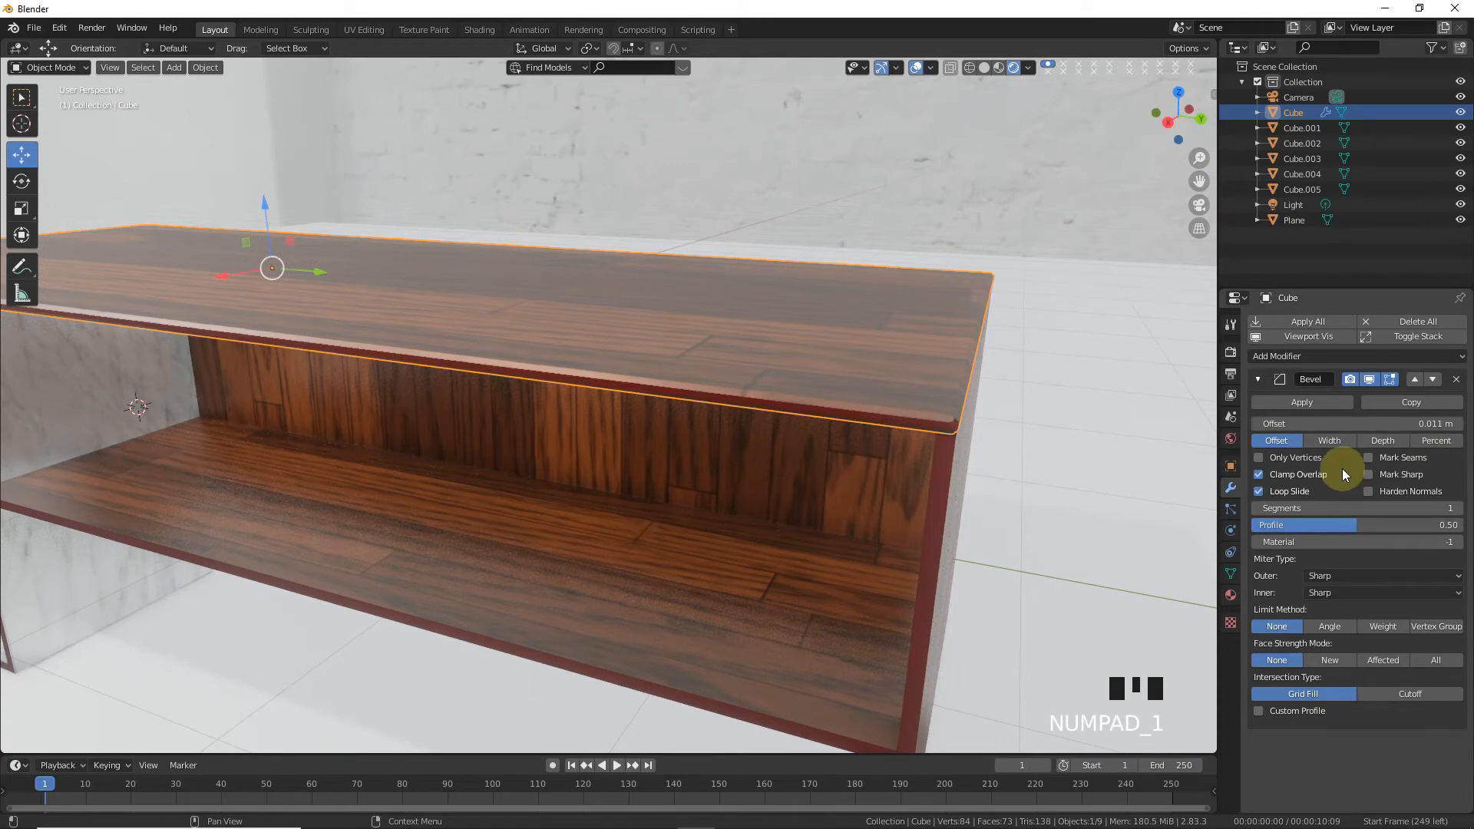
left_click(1419, 509)
type("5")
left_click(1270, 576)
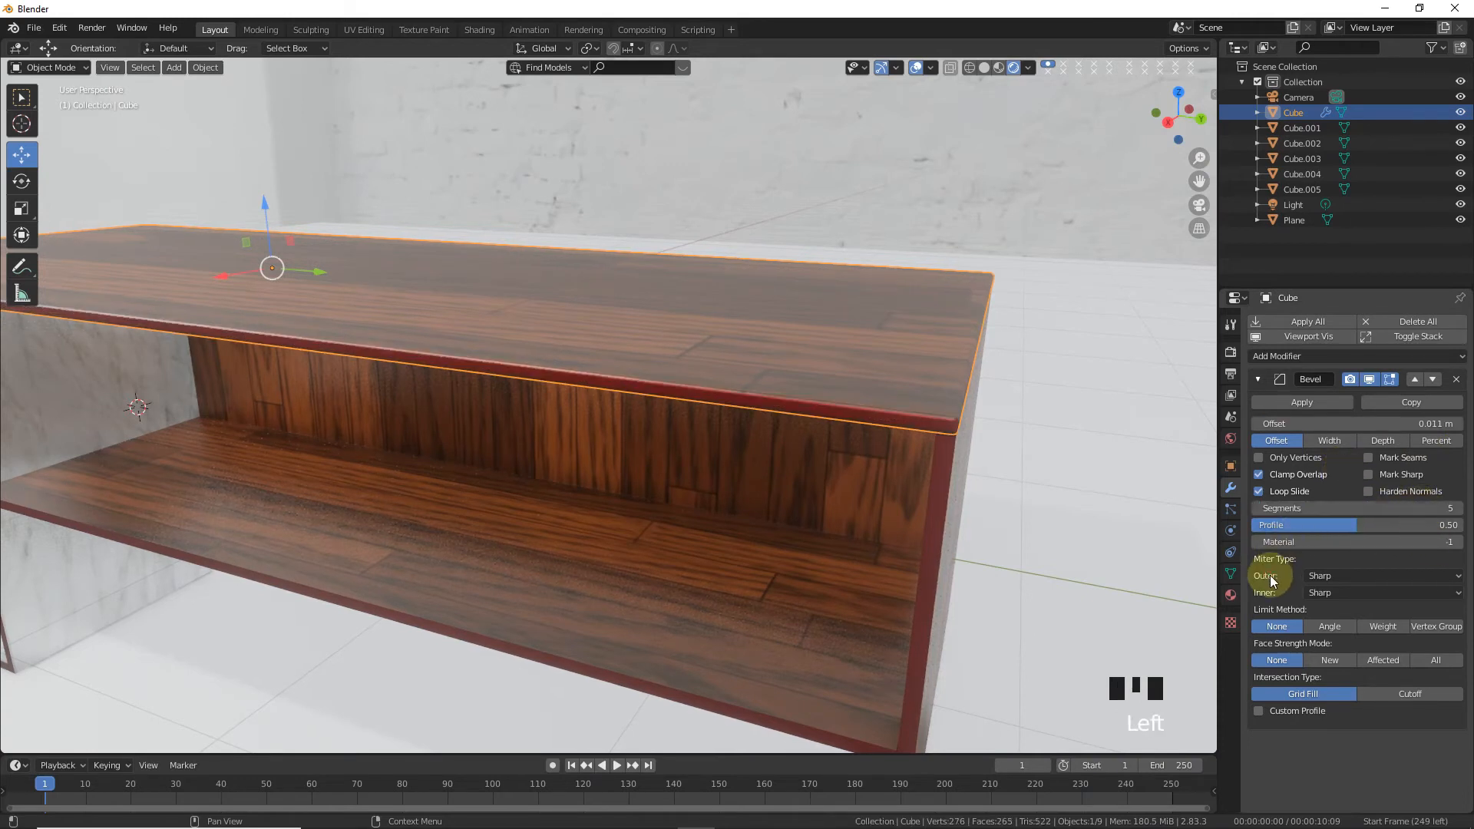
- Add a Bevel modifier to the end panel Cube.005 with a 0.011 m offset and 5 segments
left_click(935, 509)
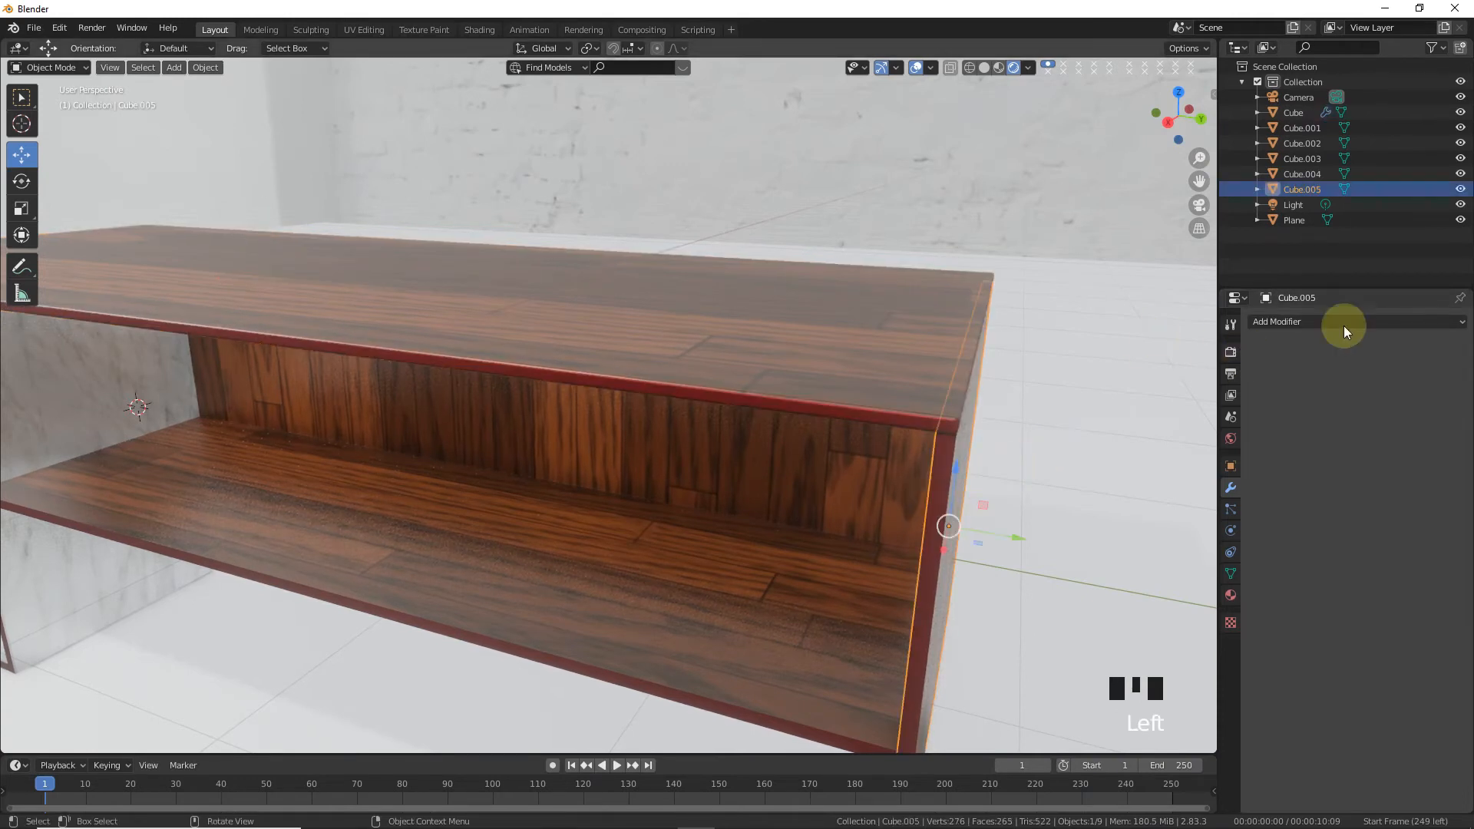
left_click(1345, 324)
left_click(1218, 376)
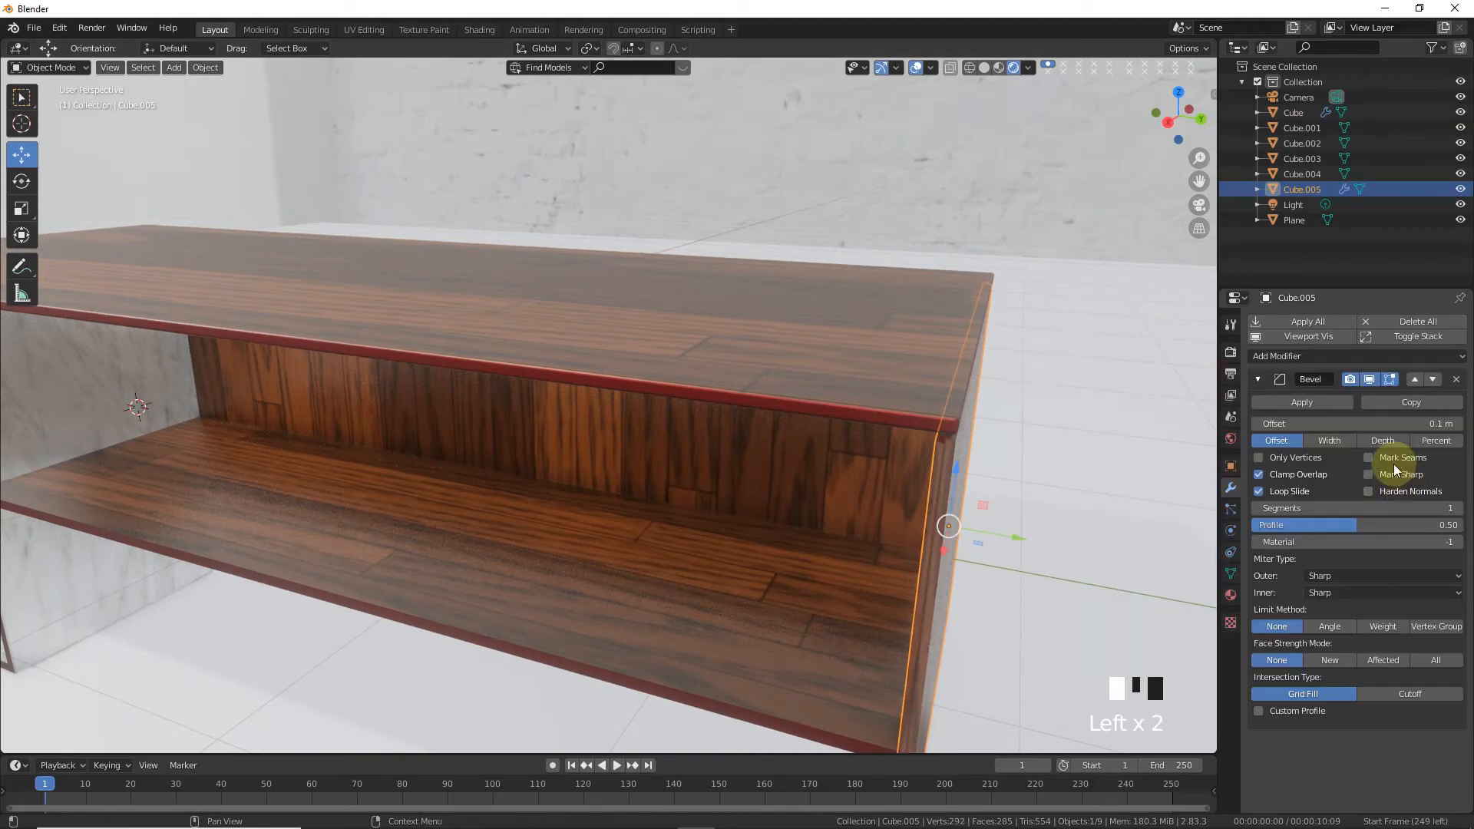
left_click(1393, 424)
type("011")
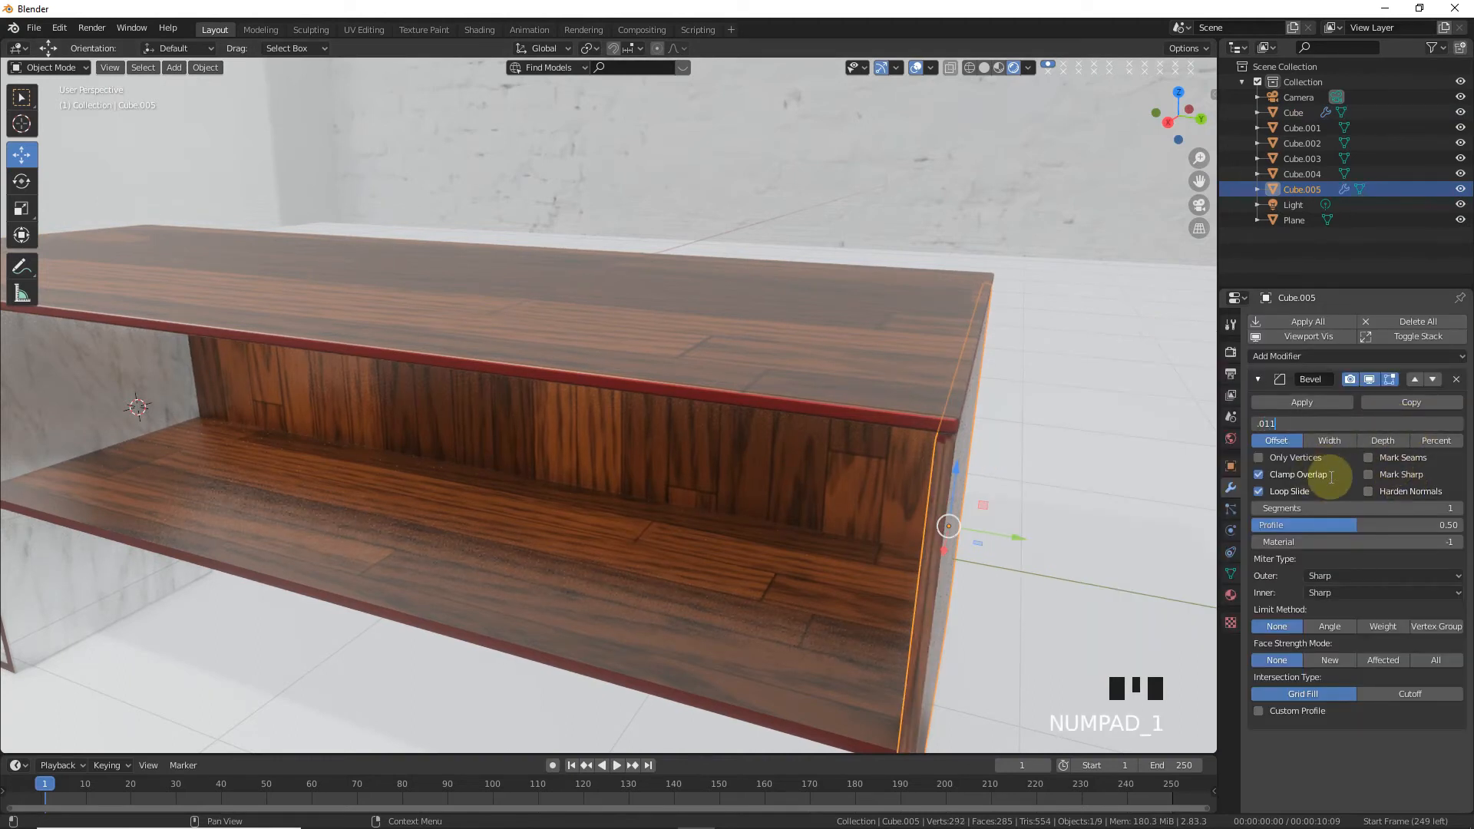
key("Return")
left_click_drag(1379, 509, 1316, 559)
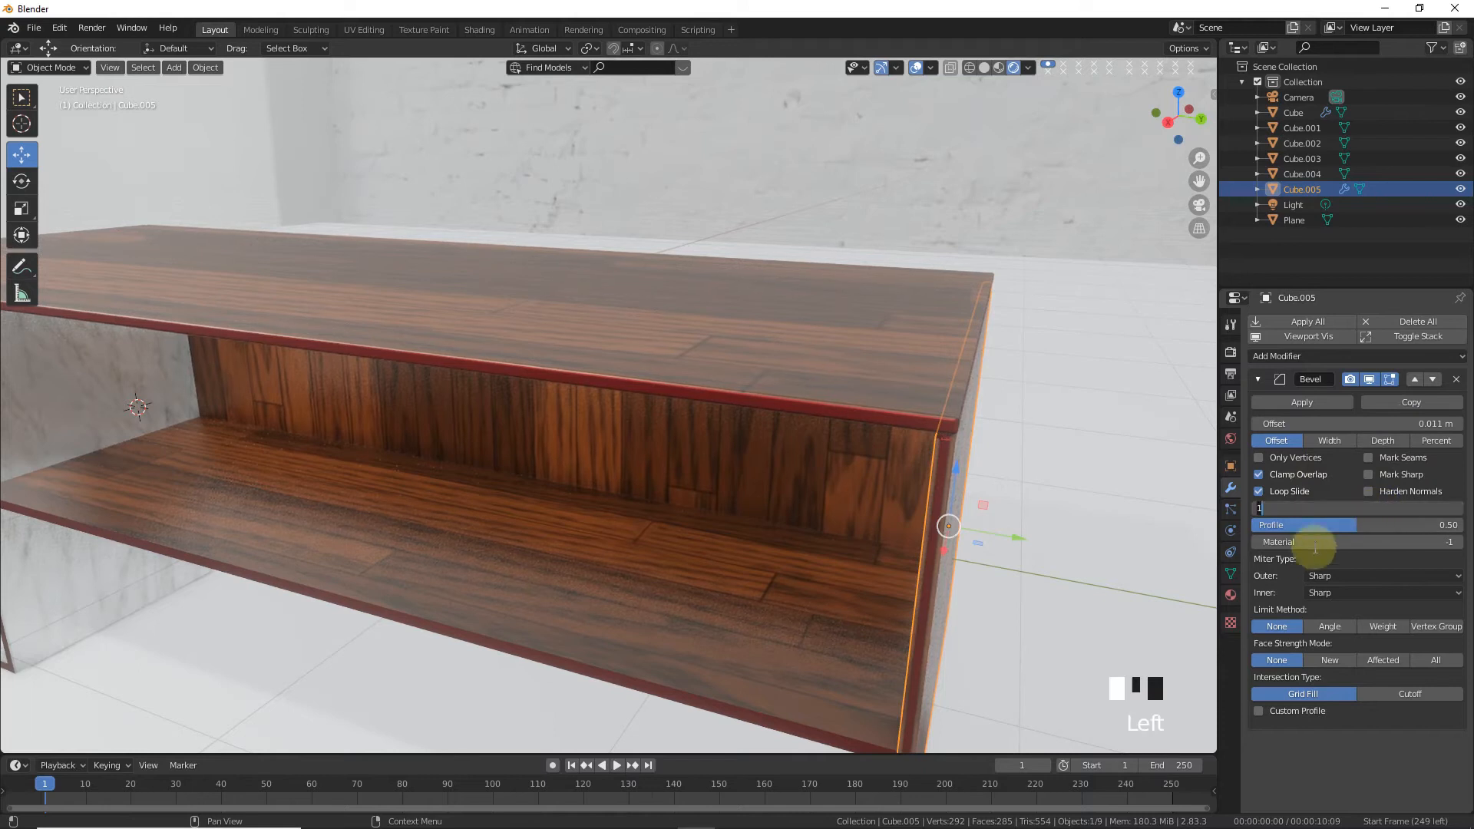
key("Tab")
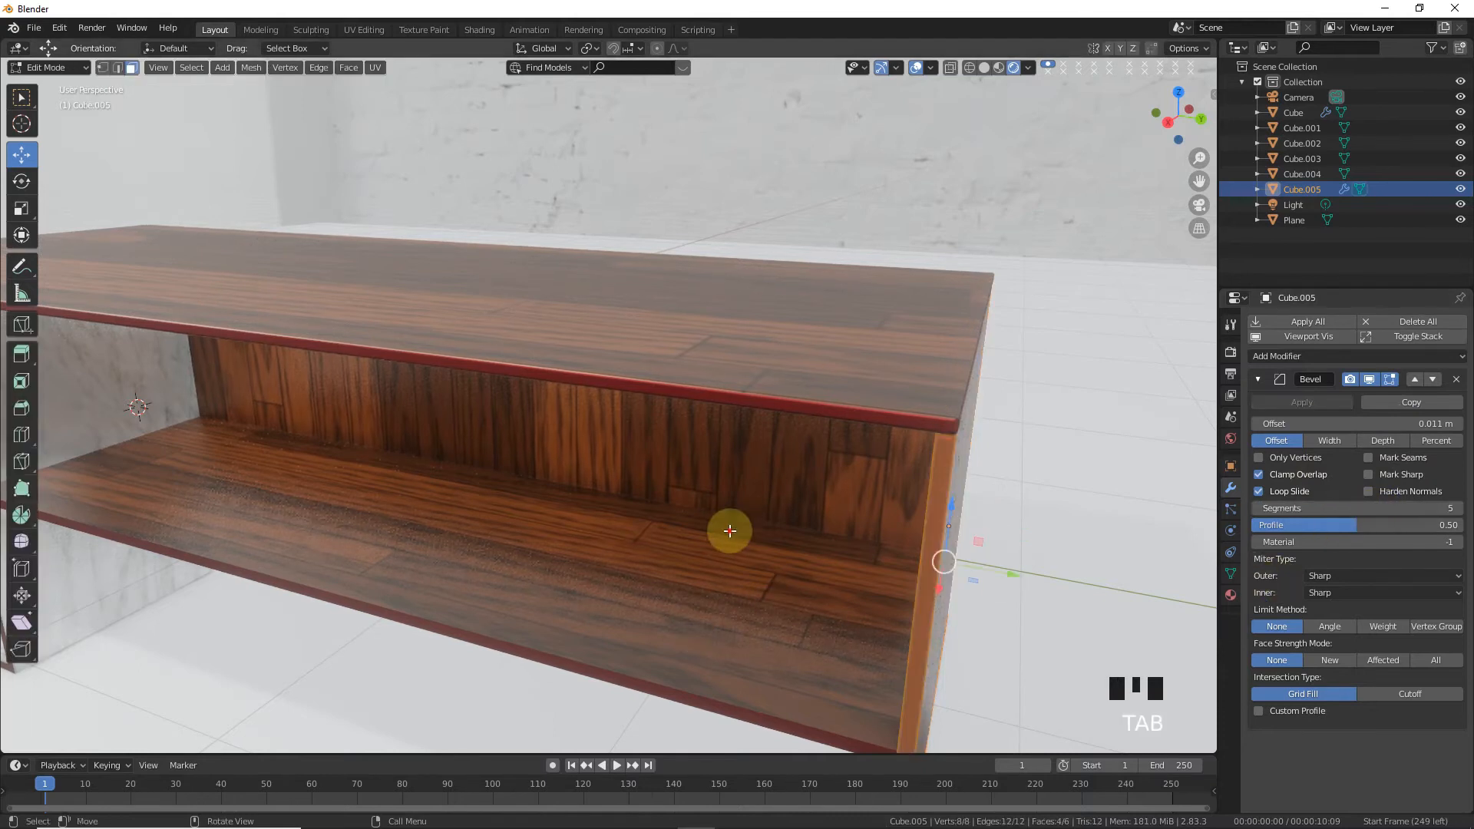
key("Tab")
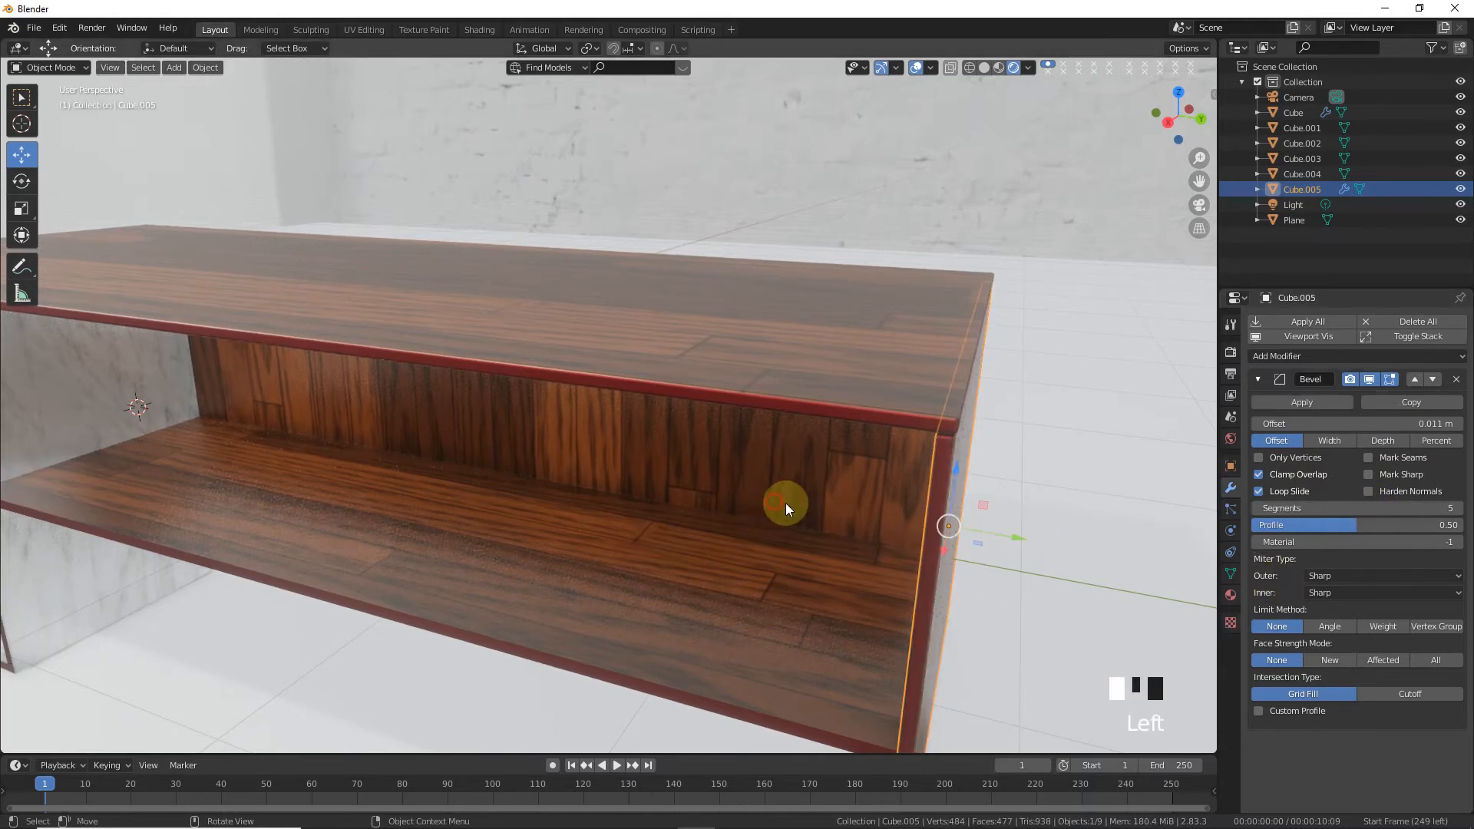
- Bevel the wooden shelf piece Cube.004 with a 0.011 m offset and 5 segments, and switch the viewport to solid shading
left_click(785, 503)
left_click(1373, 321)
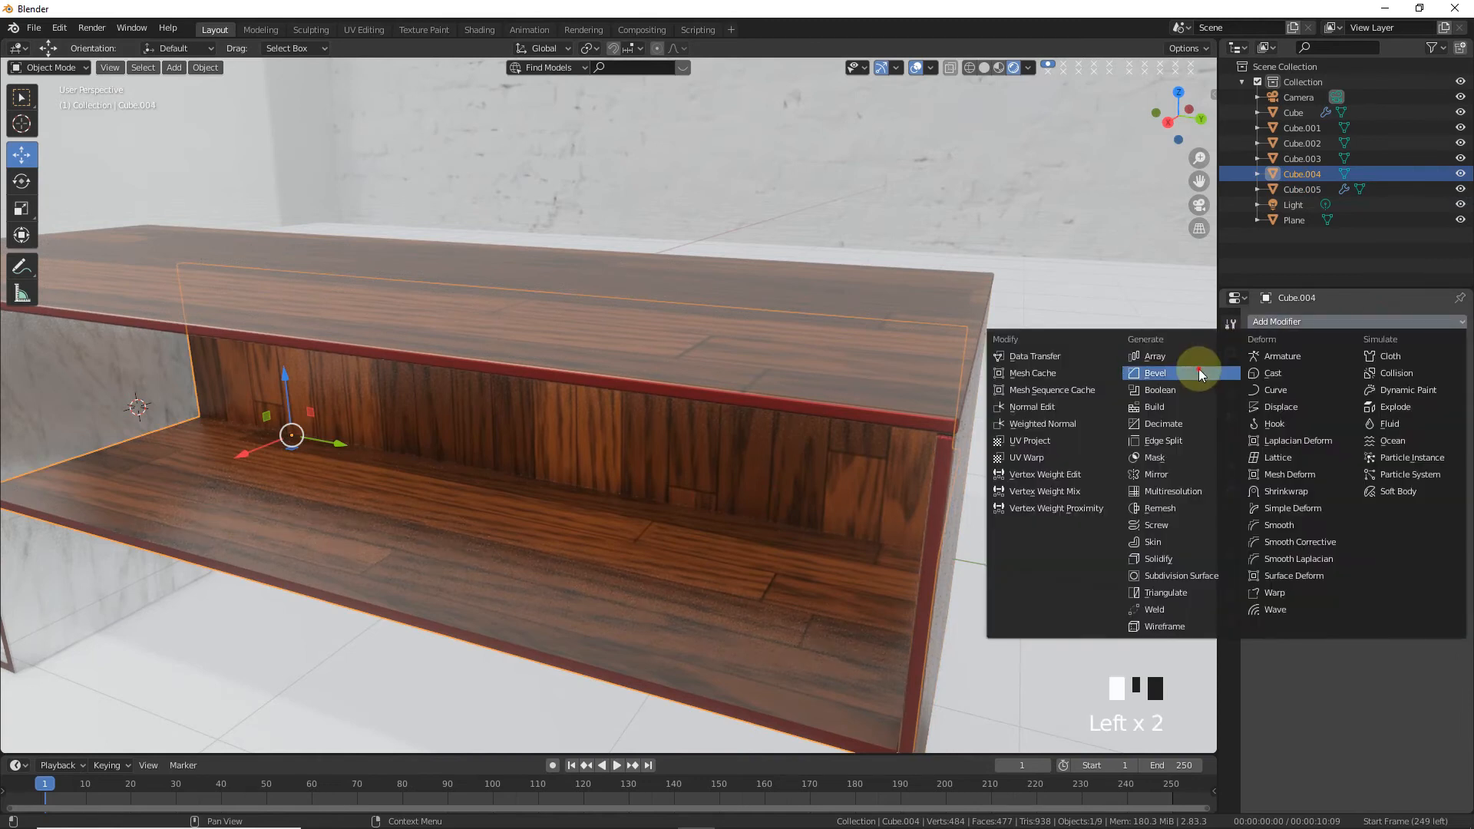
left_click(1200, 369)
left_click(1394, 424)
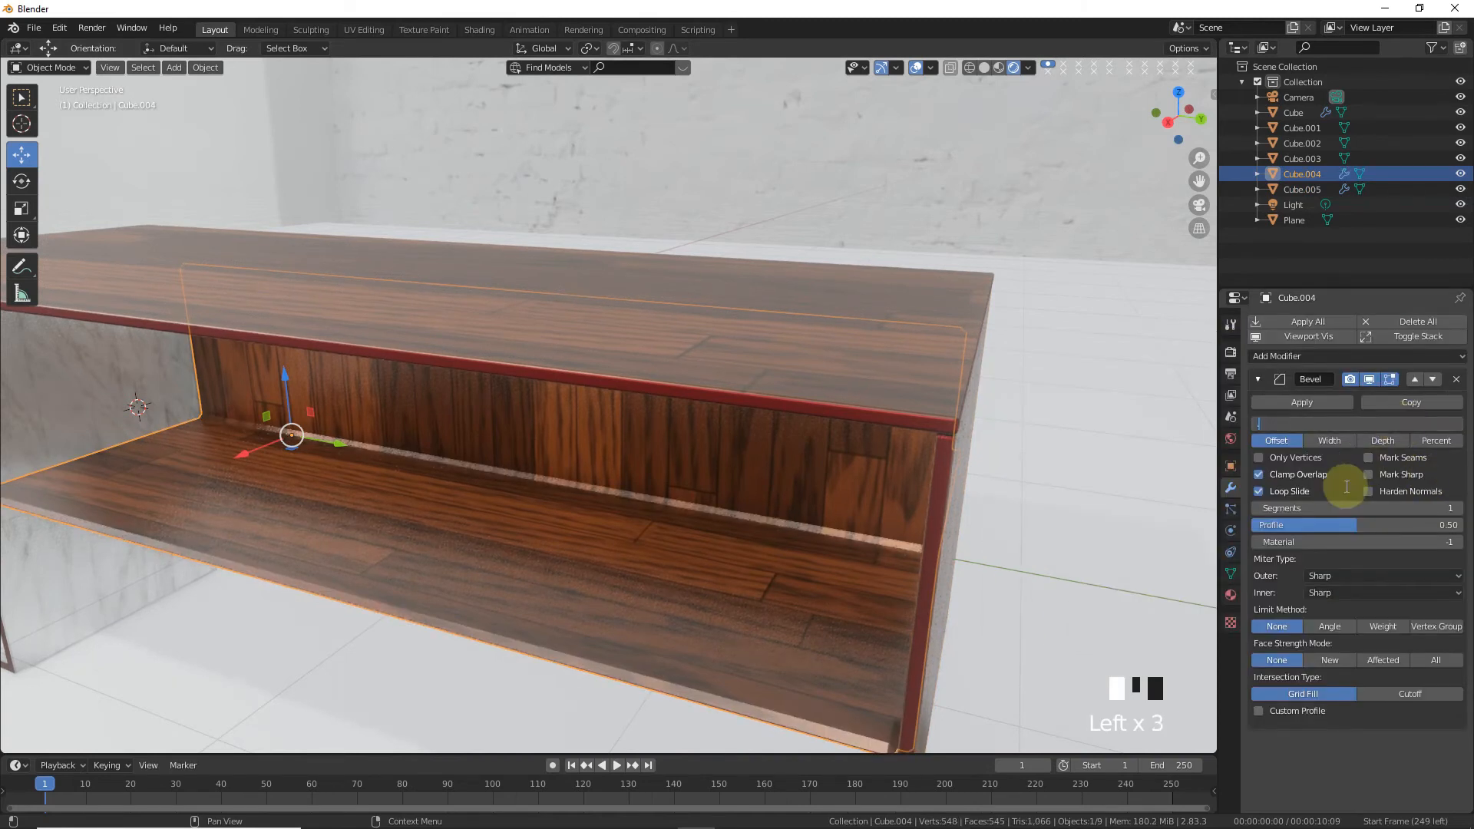
type(".011")
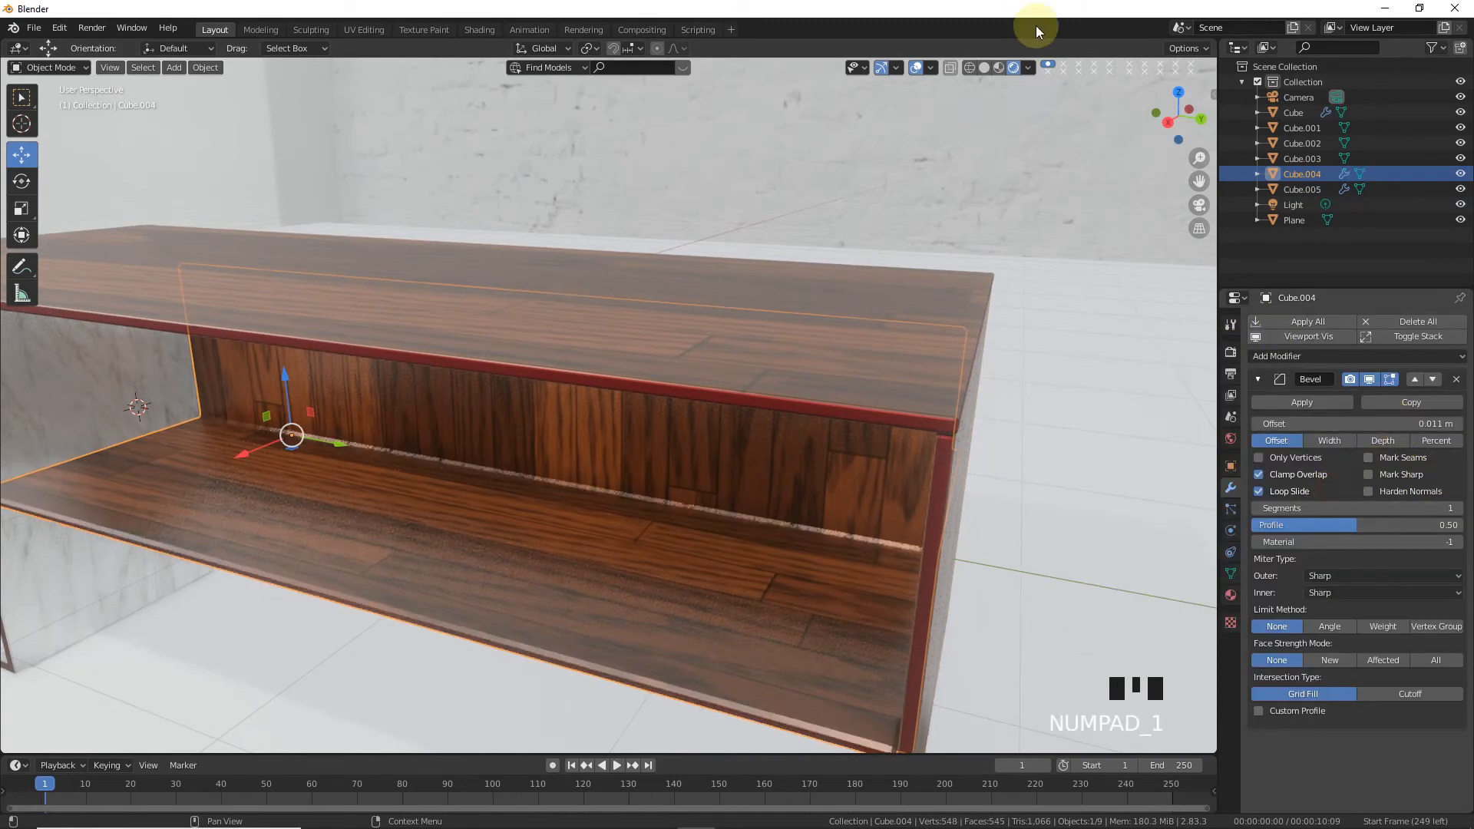
left_click(984, 68)
left_click_drag(1375, 509, 1421, 508)
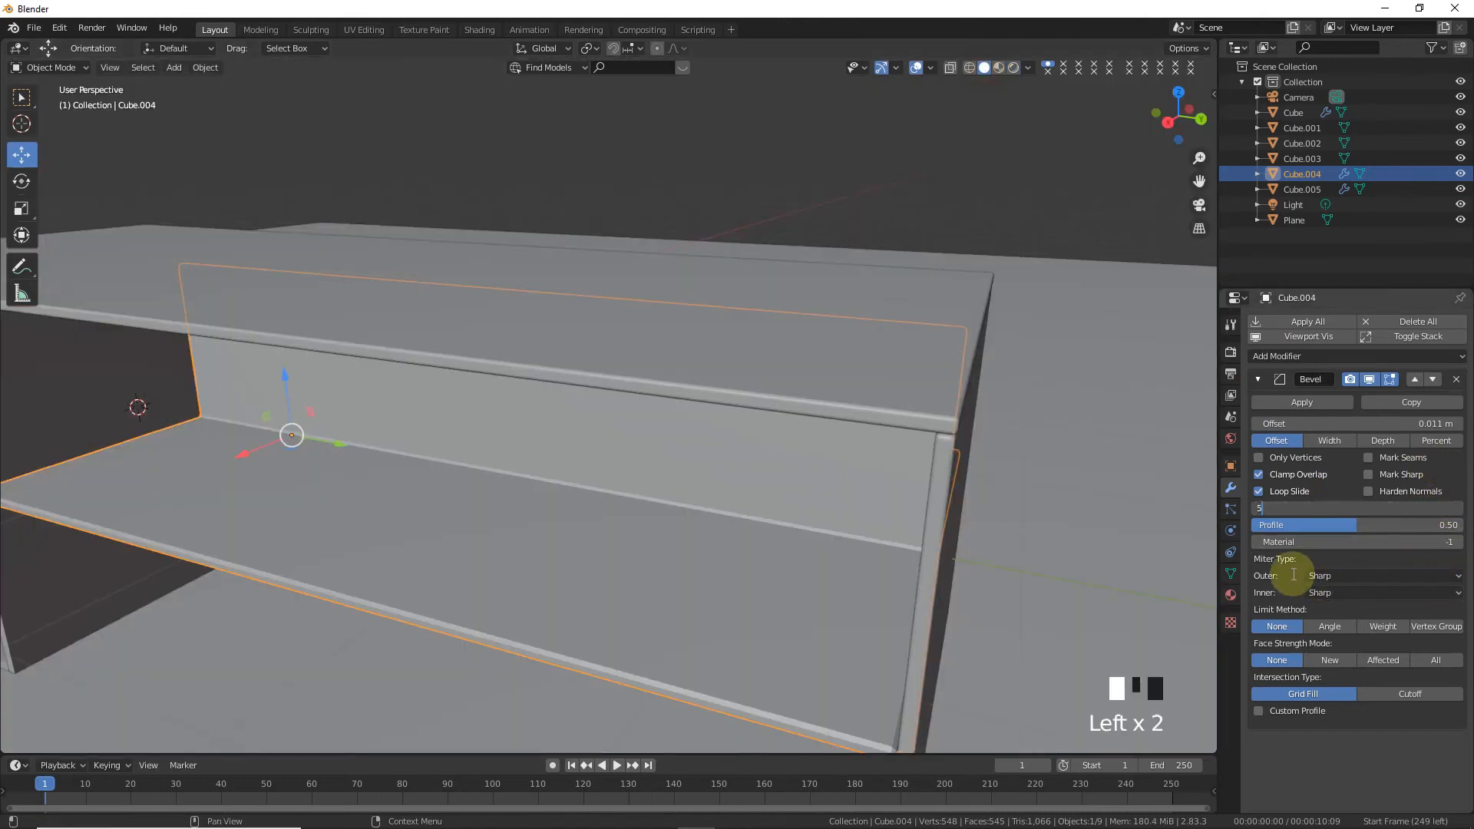
key("Tab")
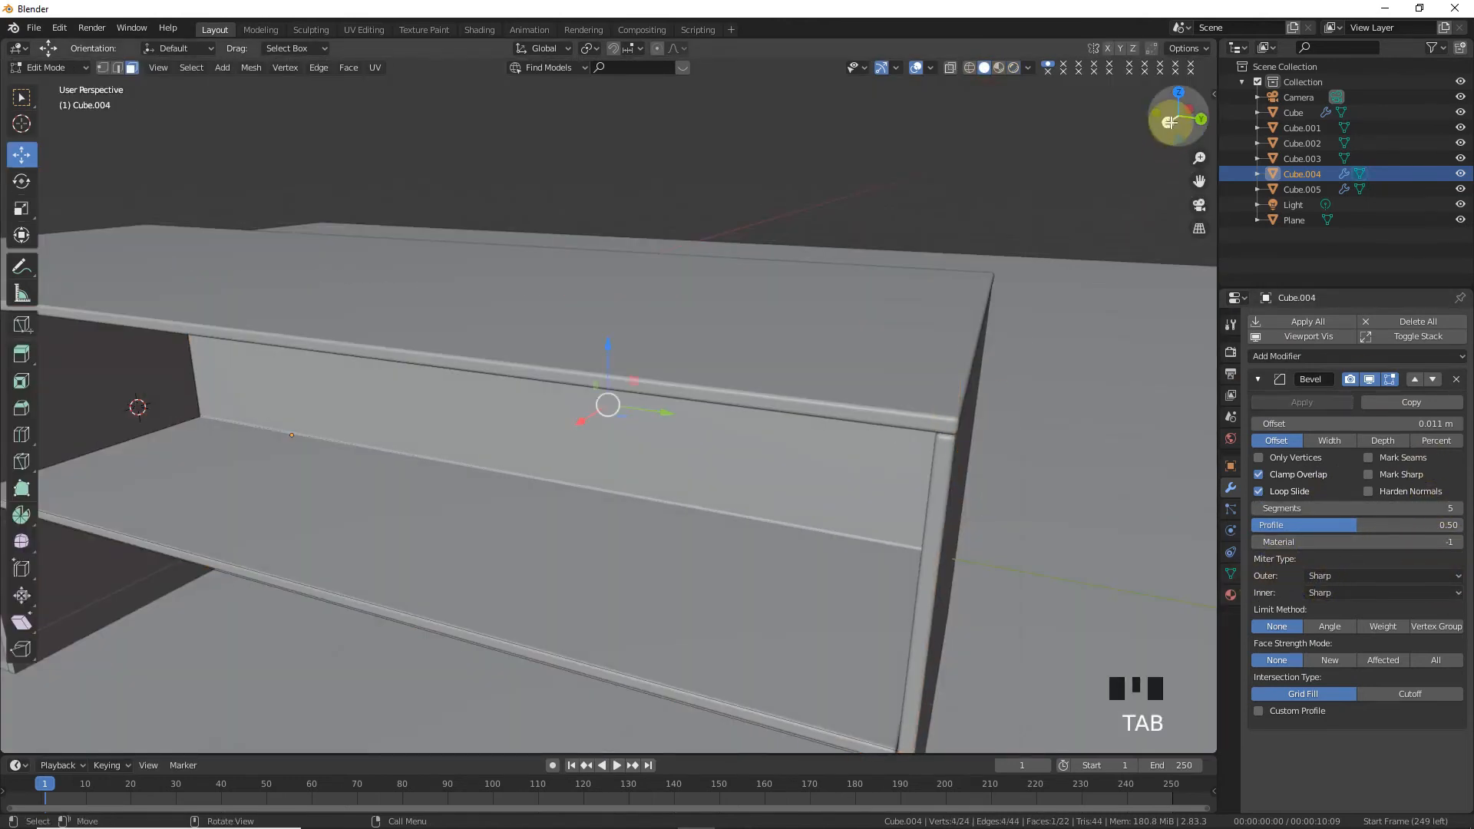
left_click_drag(1180, 118, 1086, 206)
key("Tab")
- Add a Bevel modifier to the middle divider panel Cube.003 with a 0.011 m offset and 5 segments
left_click(528, 424)
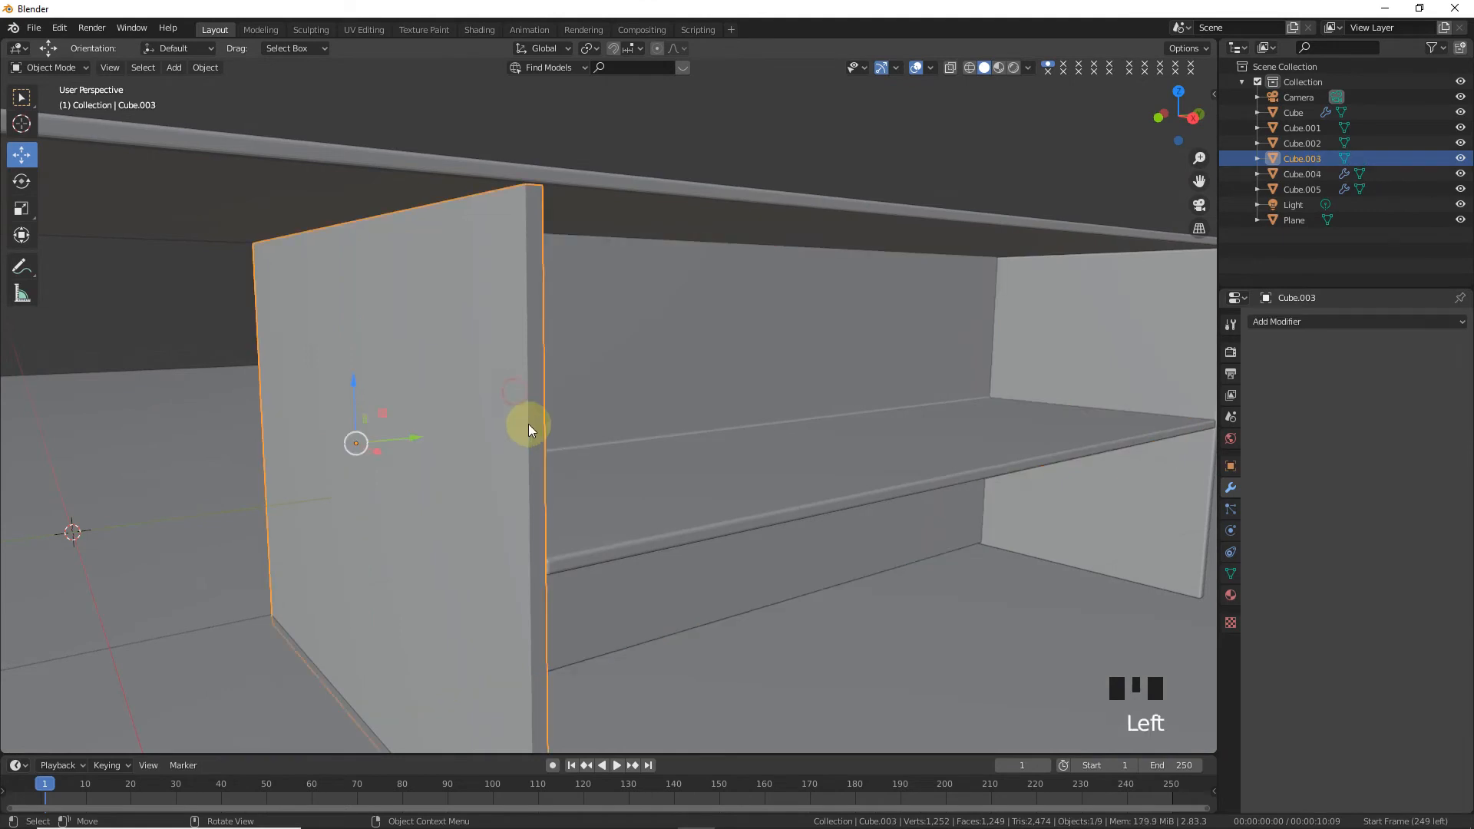
left_click(1275, 316)
left_click(1166, 368)
left_click(1307, 424)
type(".011")
left_click(1345, 481)
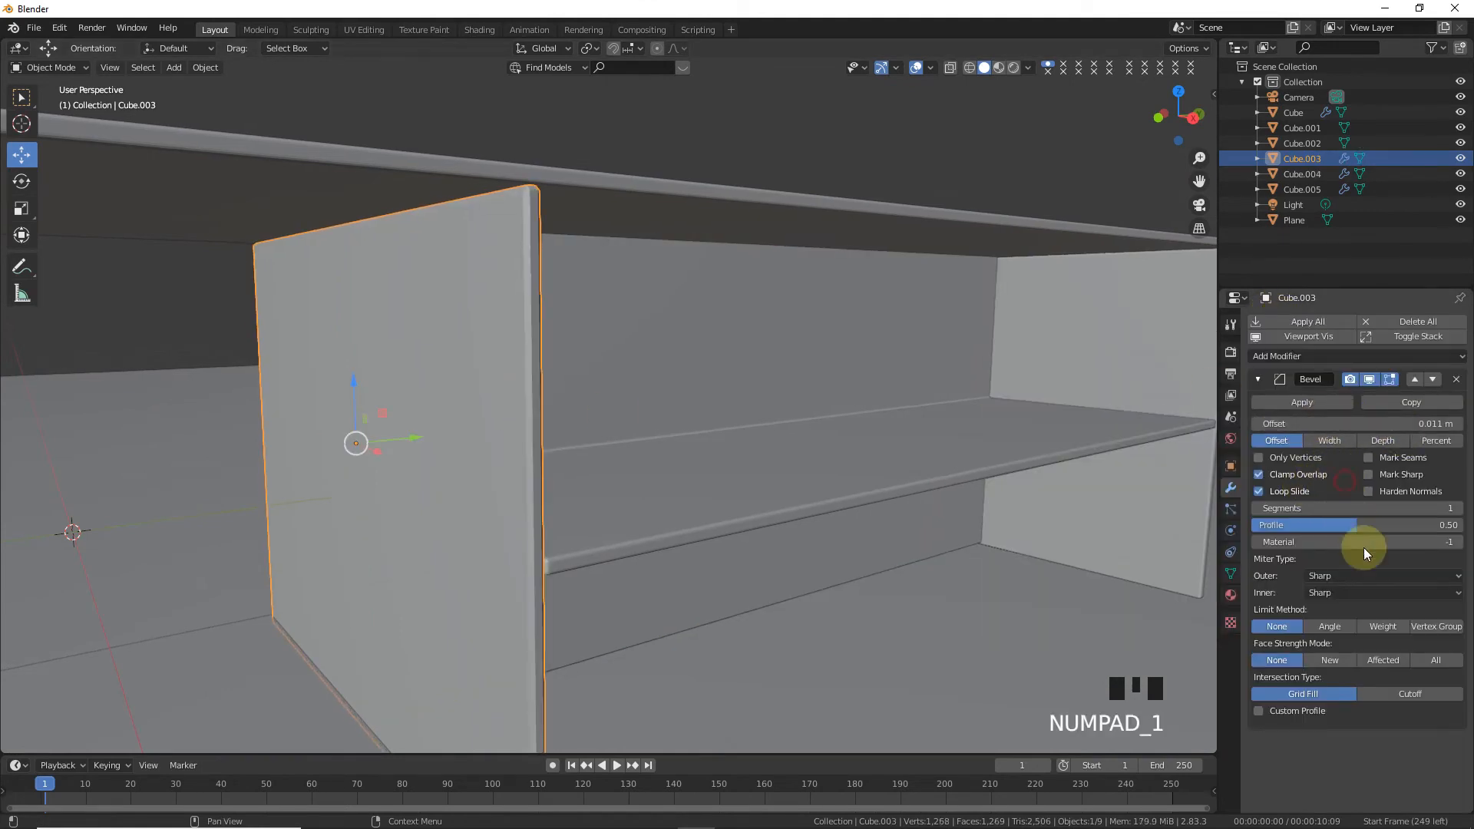
left_click_drag(1412, 510, 1430, 509)
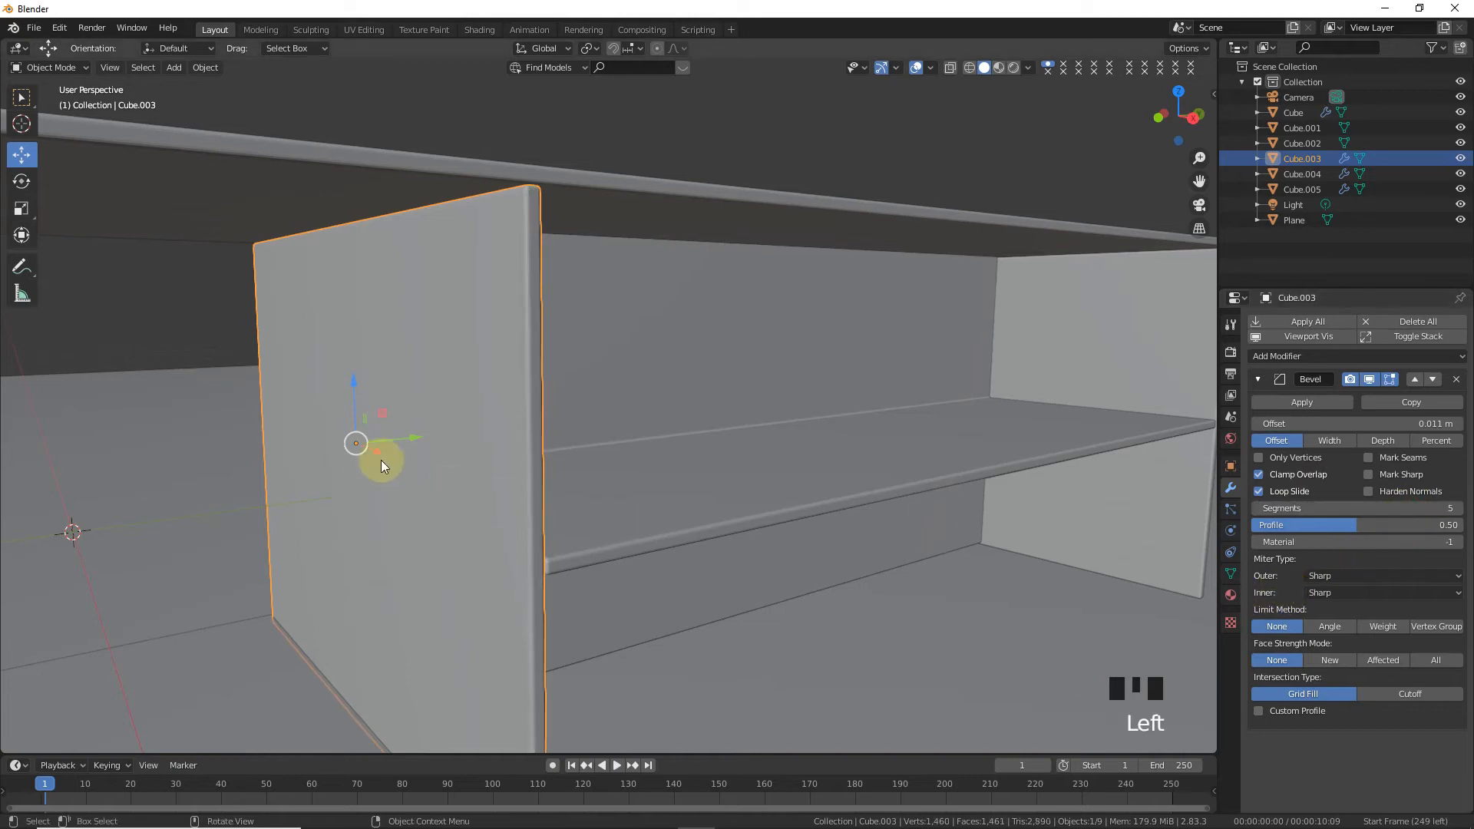
- Add a Bevel modifier to the outer side panel Cube.001 and set its offset to 0.0111 m
scroll(358, 459, "down", 2)
scroll(358, 459, "down", 1)
left_click(168, 507)
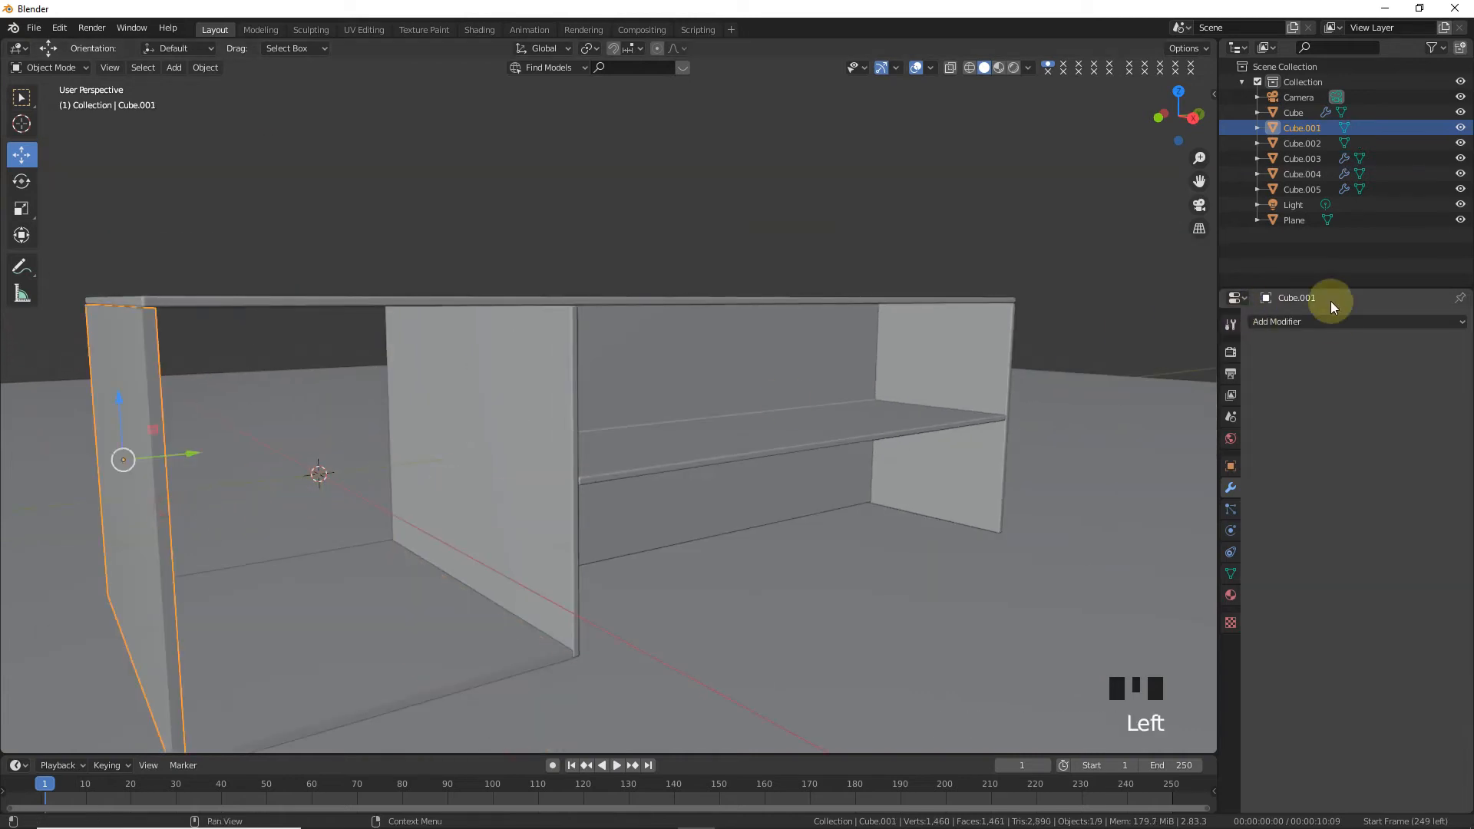
left_click(1328, 321)
left_click(1198, 375)
left_click(1426, 425)
type(".0111")
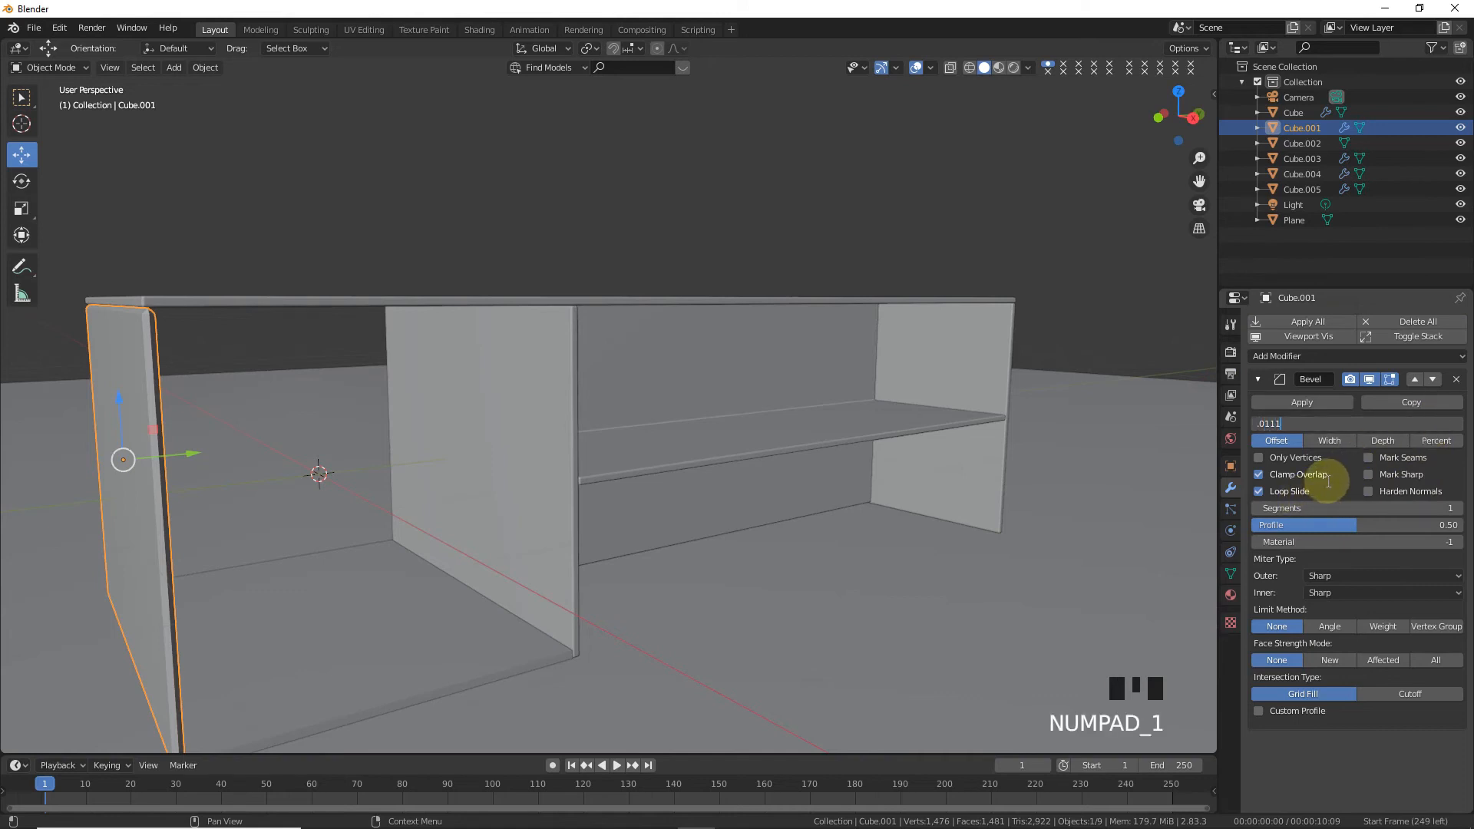
key("Return")
- Set the outer side panel's bevel to 5 segments and stay in Object Mode
left_click(1412, 508)
type("52")
key("BackSpace")
key("BackSpace")
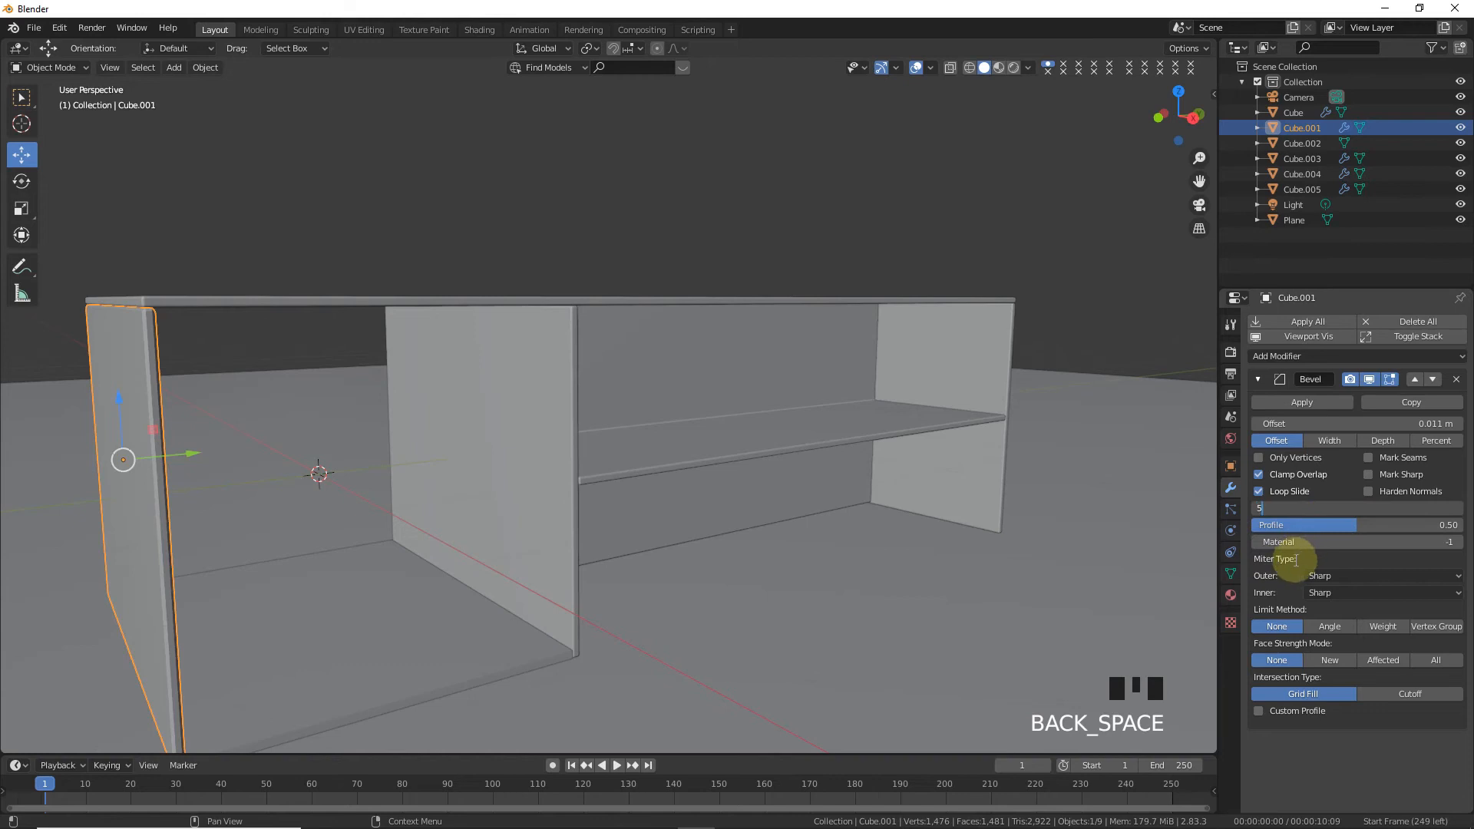
left_click(1296, 561)
key("Tab")
left_click(430, 629)
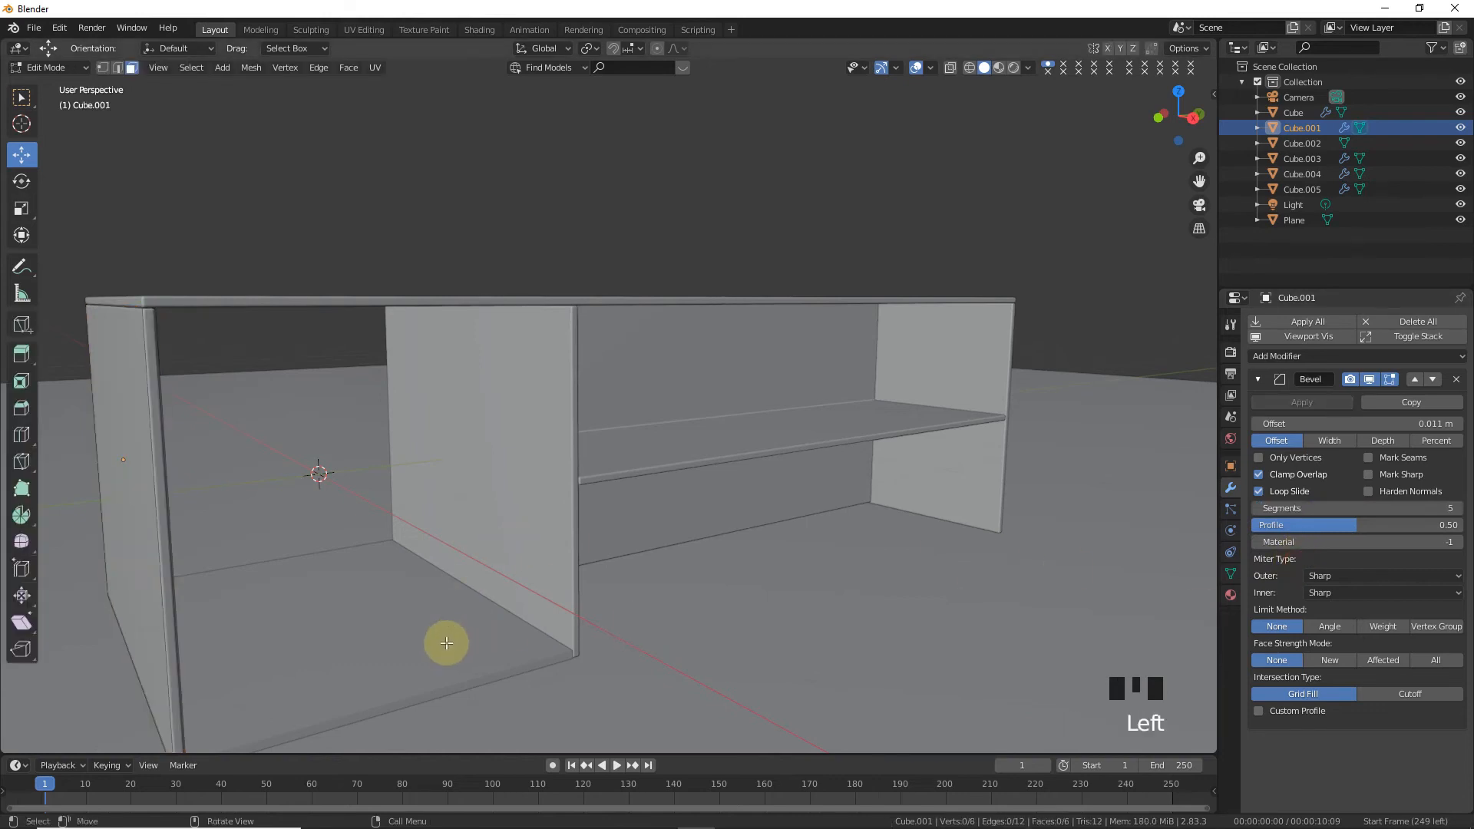
key("Tab")
- Add a Bevel modifier to the bottom panel Cube.002 with a 0.011 m offset and 5 segments
left_click(477, 636)
left_click(1260, 330)
left_click(1210, 378)
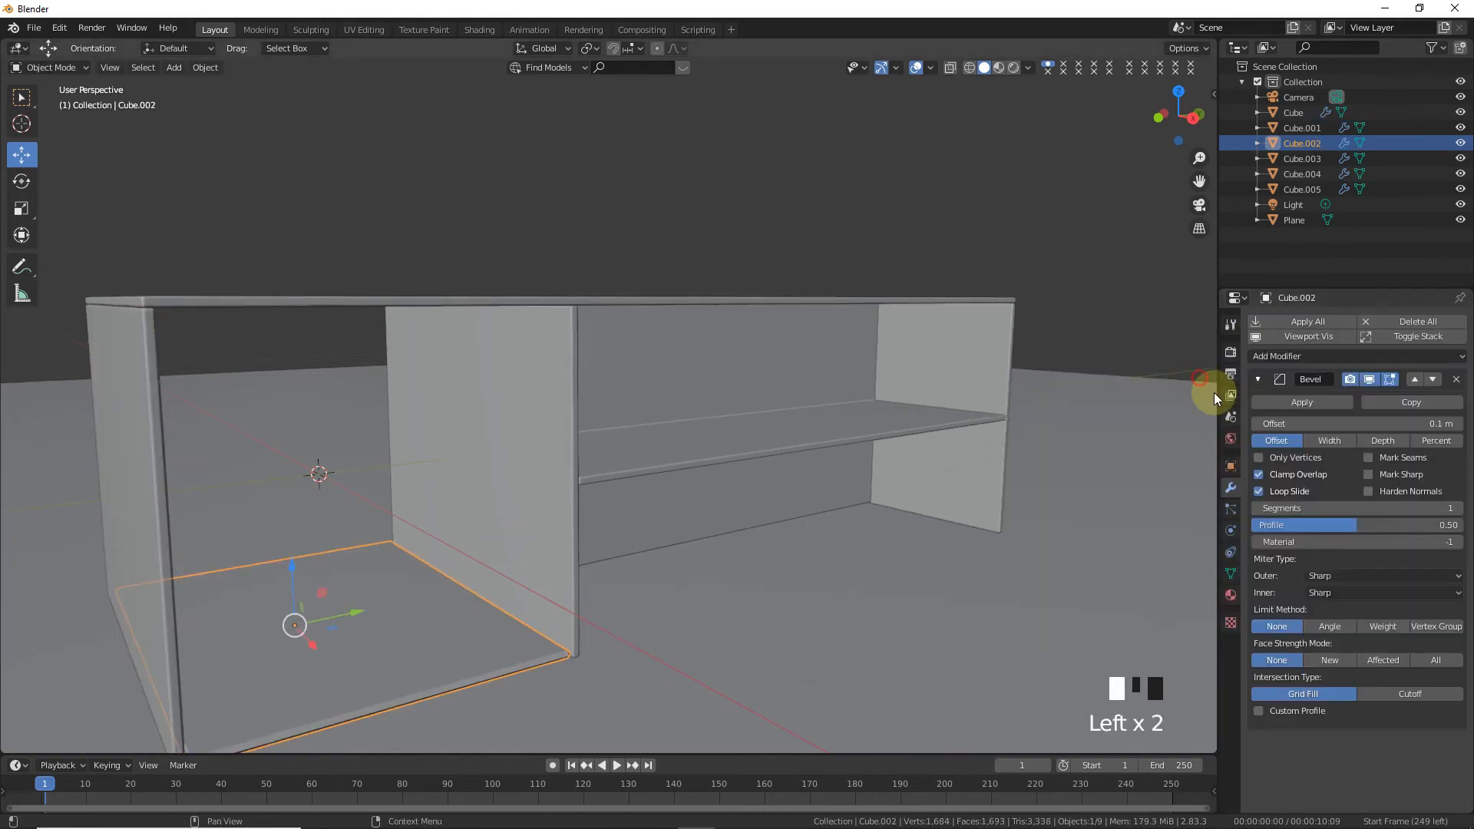
left_click(1403, 423)
type("0.011")
key("Return")
left_click(1347, 510)
type("5")
key("Return")
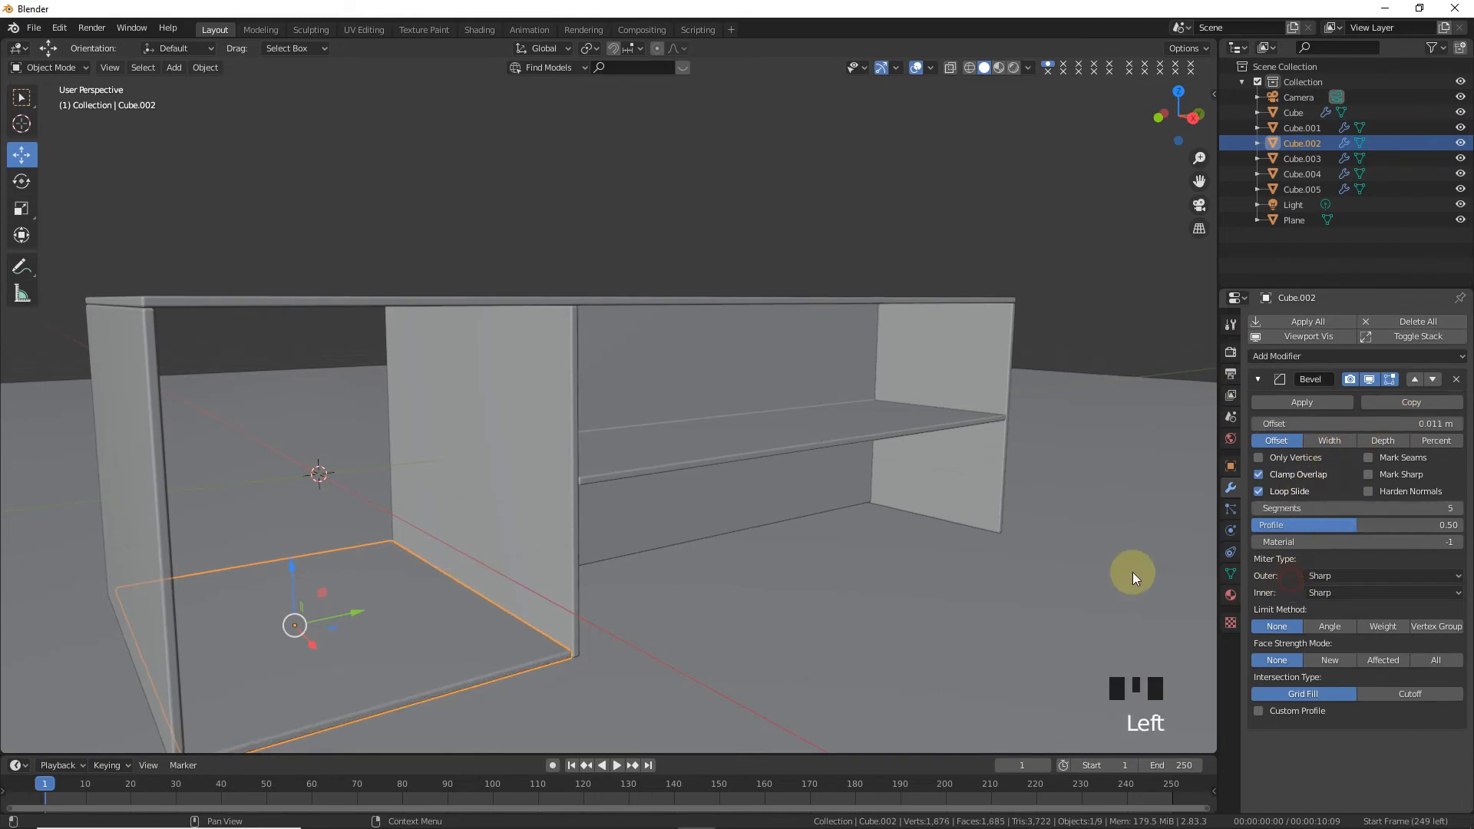
key("Tab")
key("Tab")
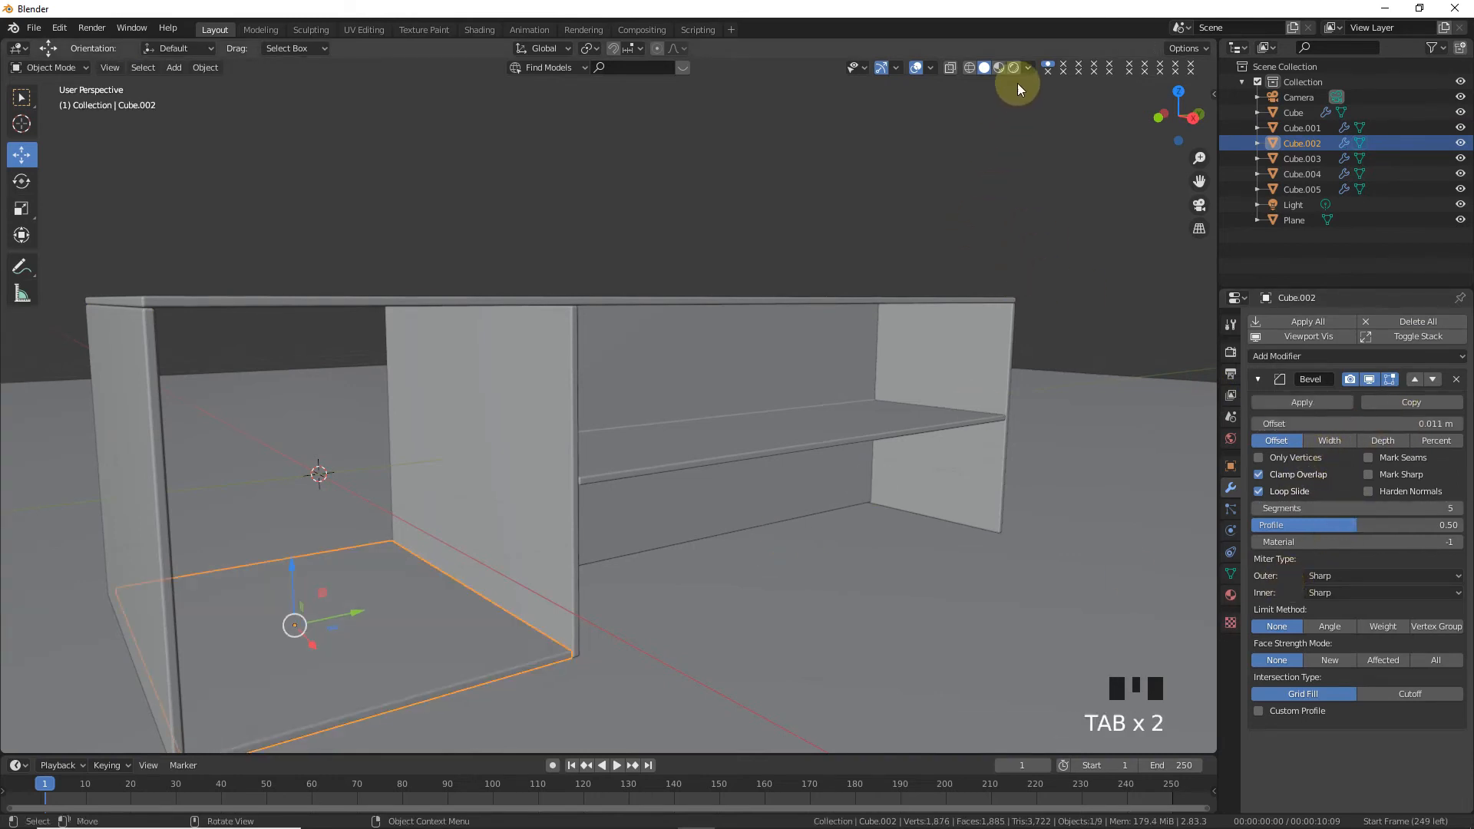
- Switch the viewport to rendered shading, deselect the bottom panel and view the bevelled furniture from above its front corner
left_click(1013, 66)
left_click(1043, 144)
mouse_move(1167, 110)
left_mouse_down()
mouse_move(1150, 136)
mouse_move(1054, 126)
left_mouse_up()
left_click_drag(1178, 115, 1176, 115)
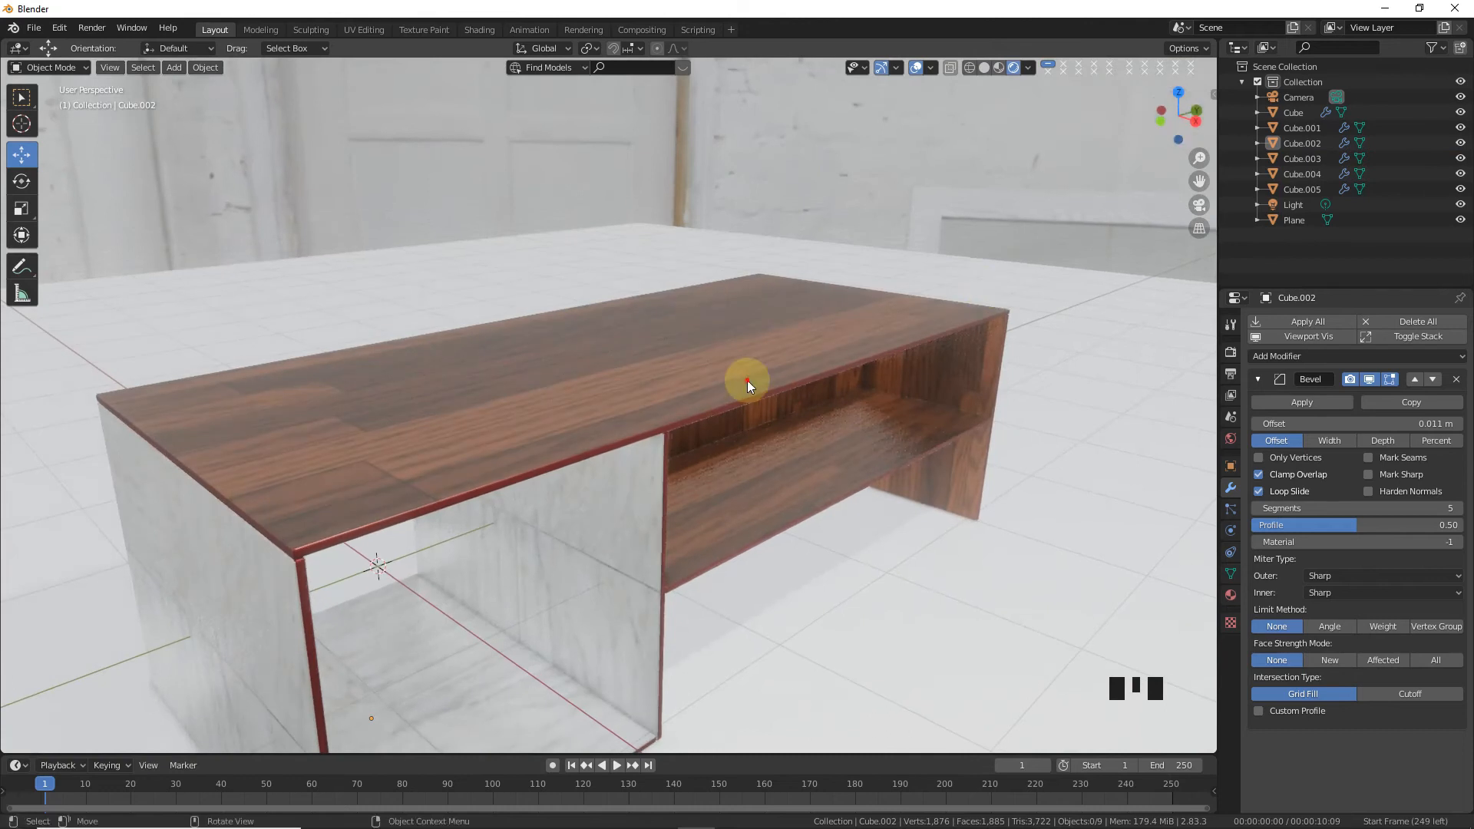
- Add Mapping and Texture Coordinate nodes to the hardwood image texture of the tabletop's Material in the Shader Editor
left_click(748, 380)
scroll(799, 423, "down", 2)
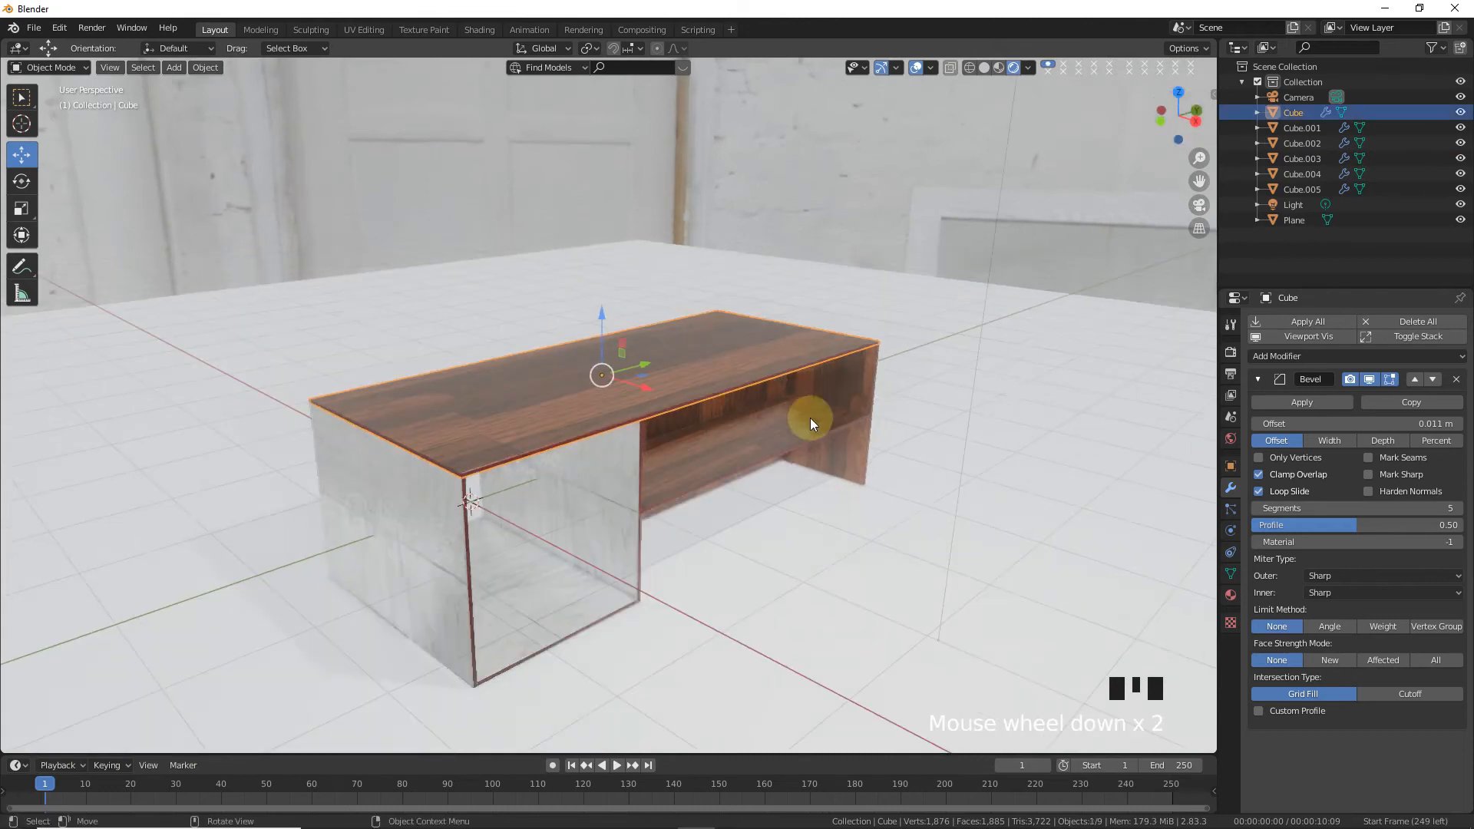
left_click(18, 48)
left_click(55, 187)
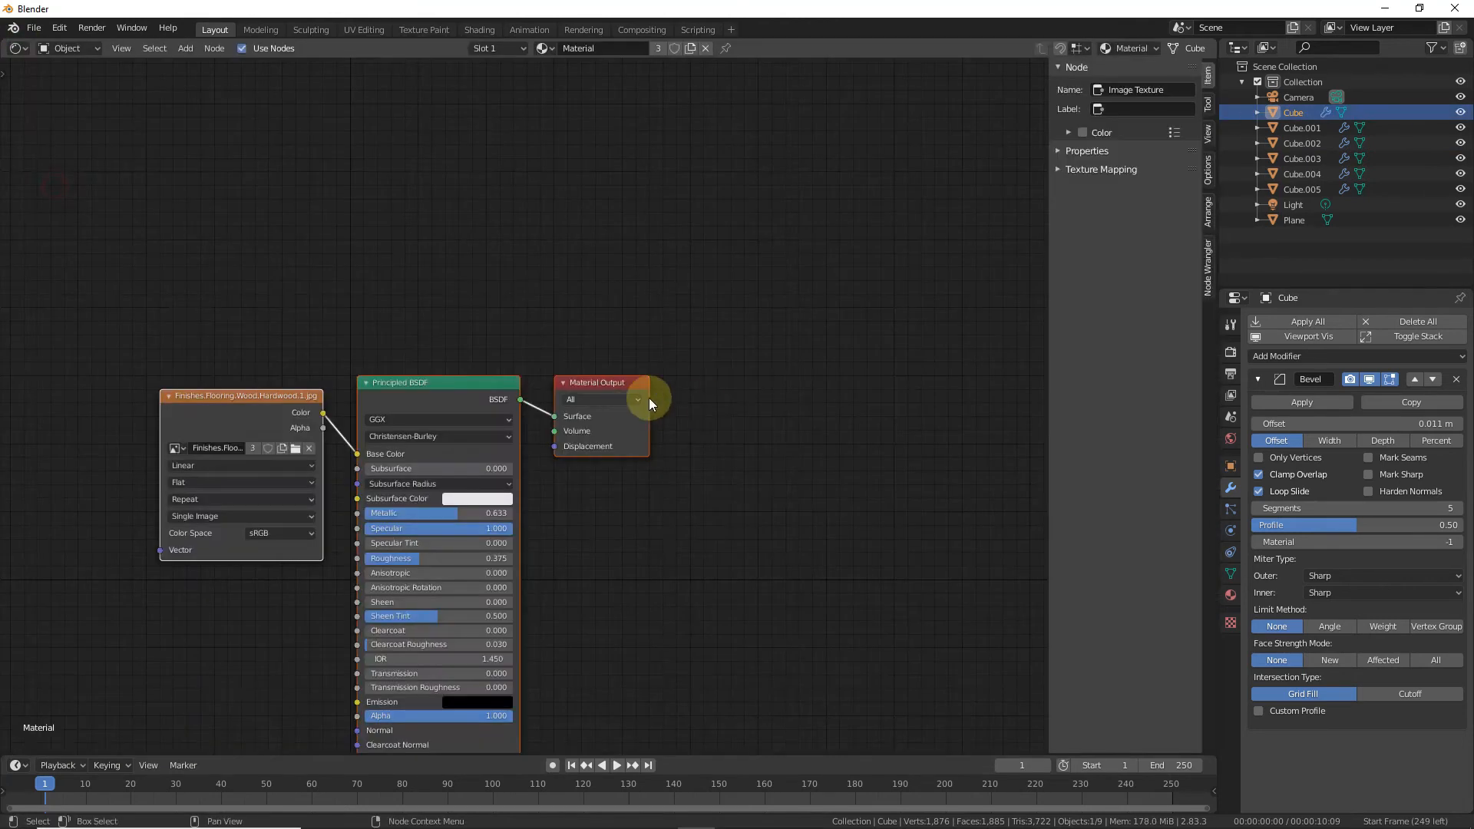
left_click(1230, 594)
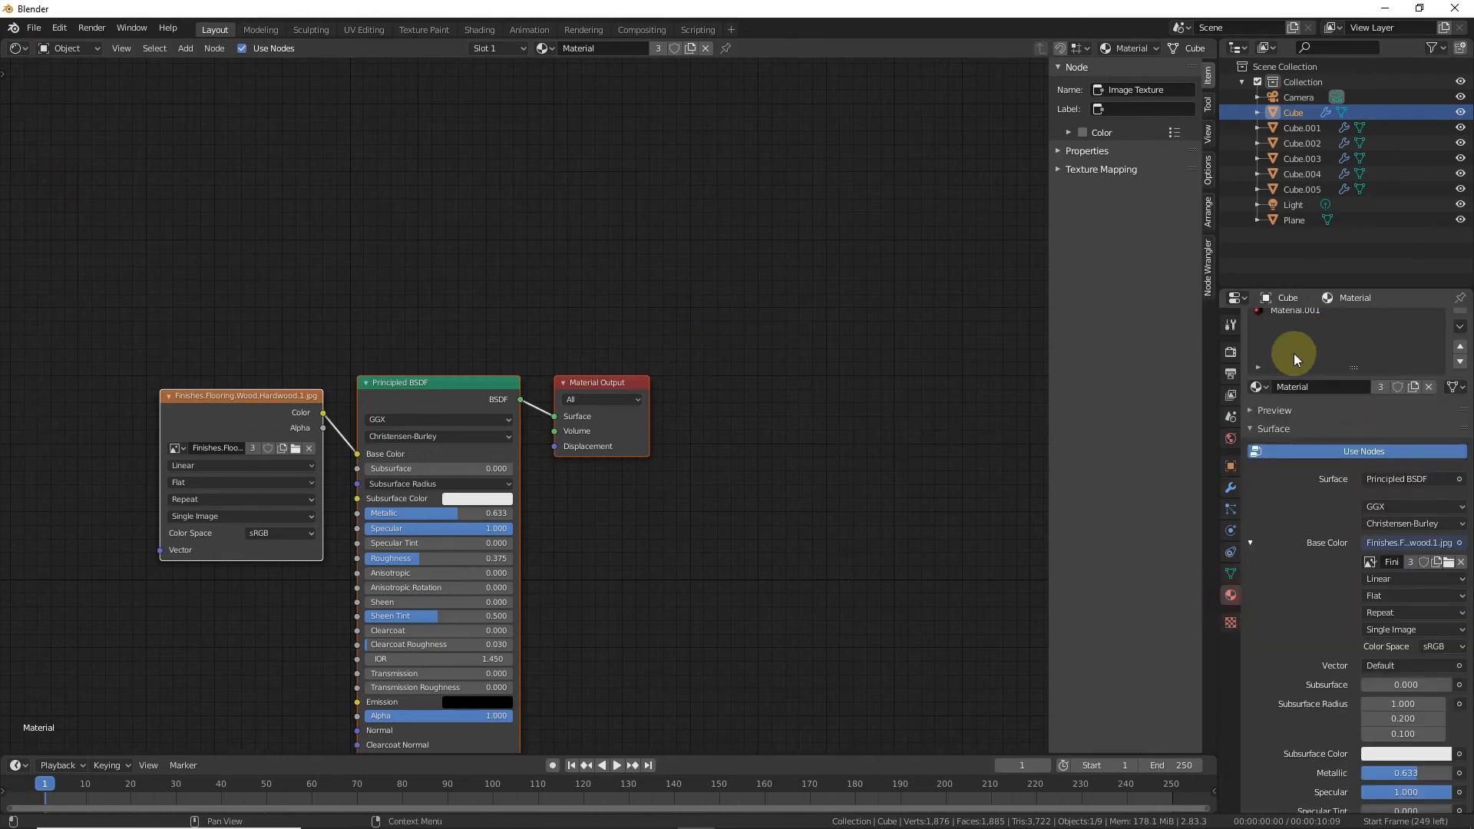
scroll(1308, 353, "up", 1)
left_click(278, 407)
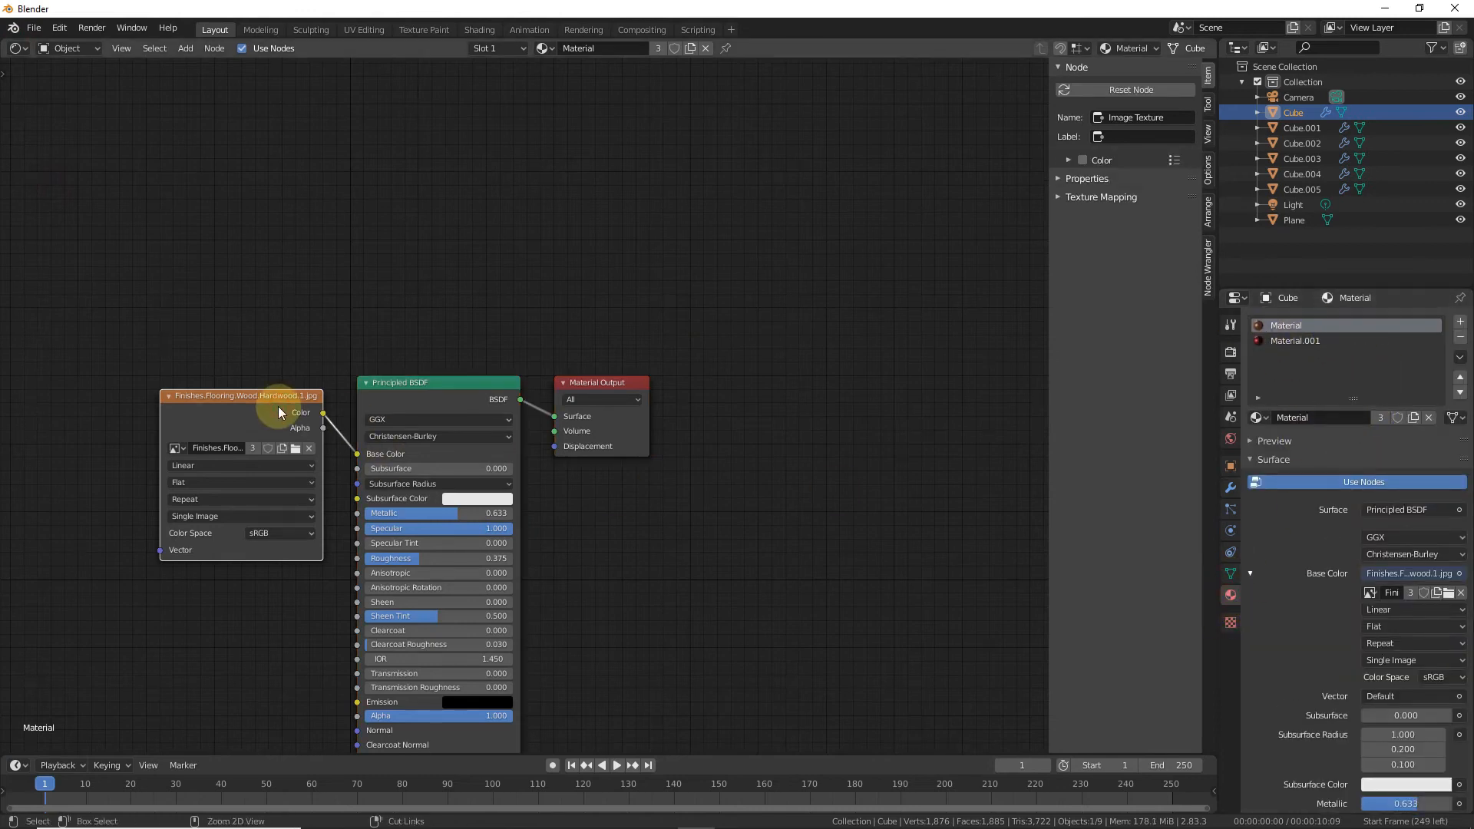
key("ctrl+t")
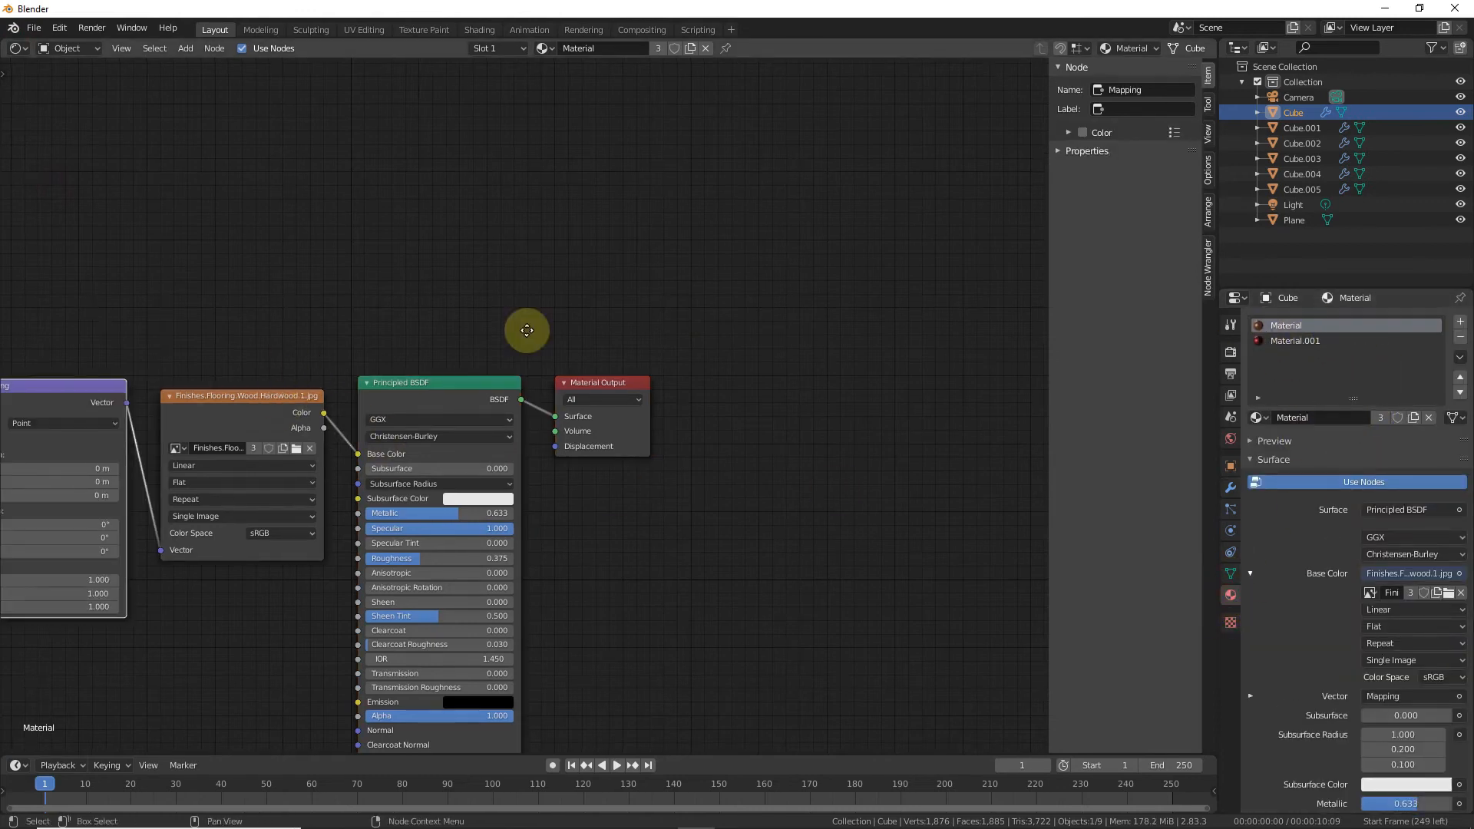
middle_click_drag(527, 330, 631, 323)
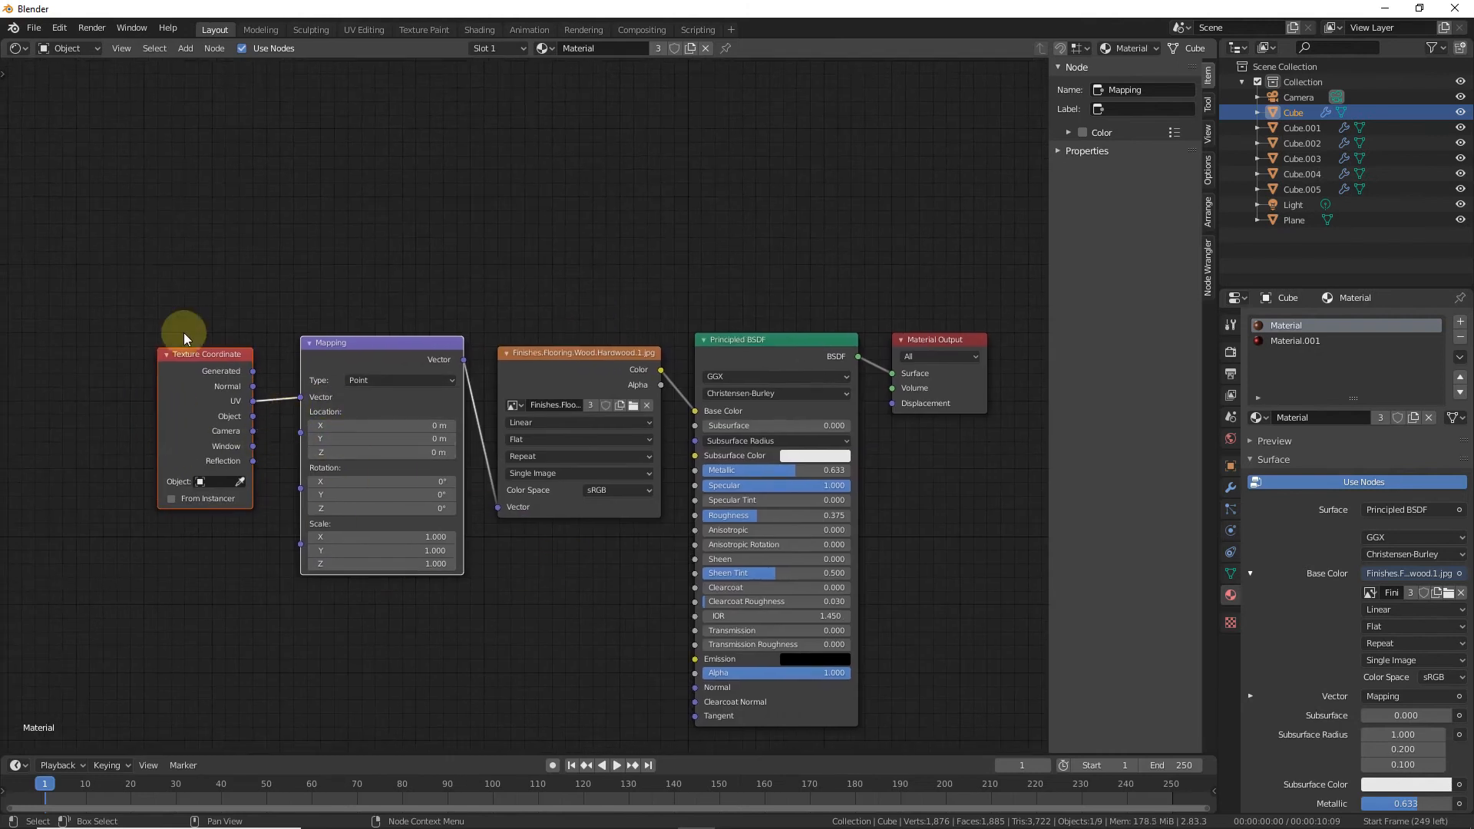
- Return to the 3D viewport, set the wood texture's Mapping scale to 2 in X and Y, and check the tabletop up close
left_click(19, 47)
left_click(92, 113)
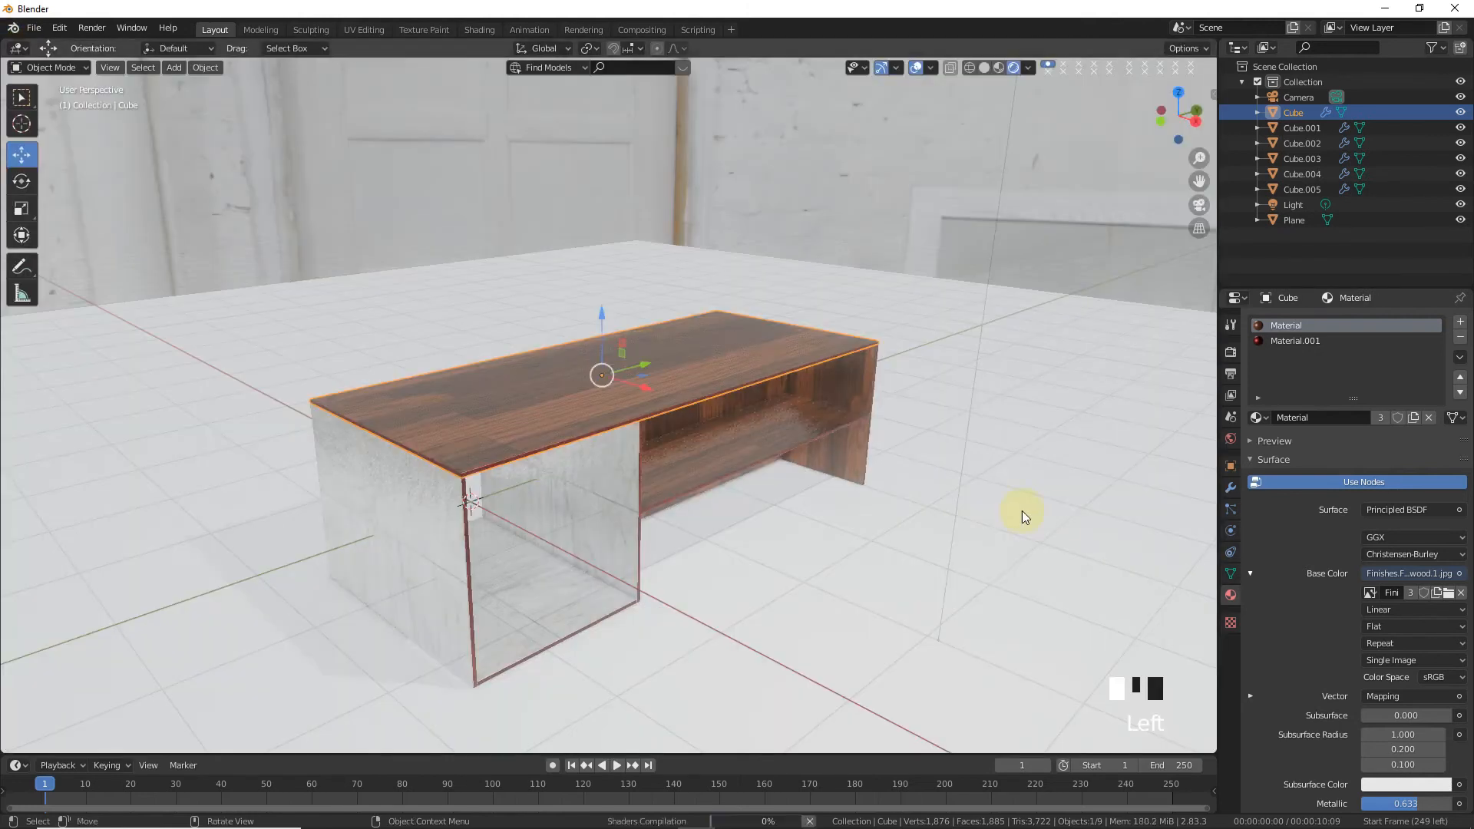
left_click(1268, 703)
scroll(1322, 668, "down", 5)
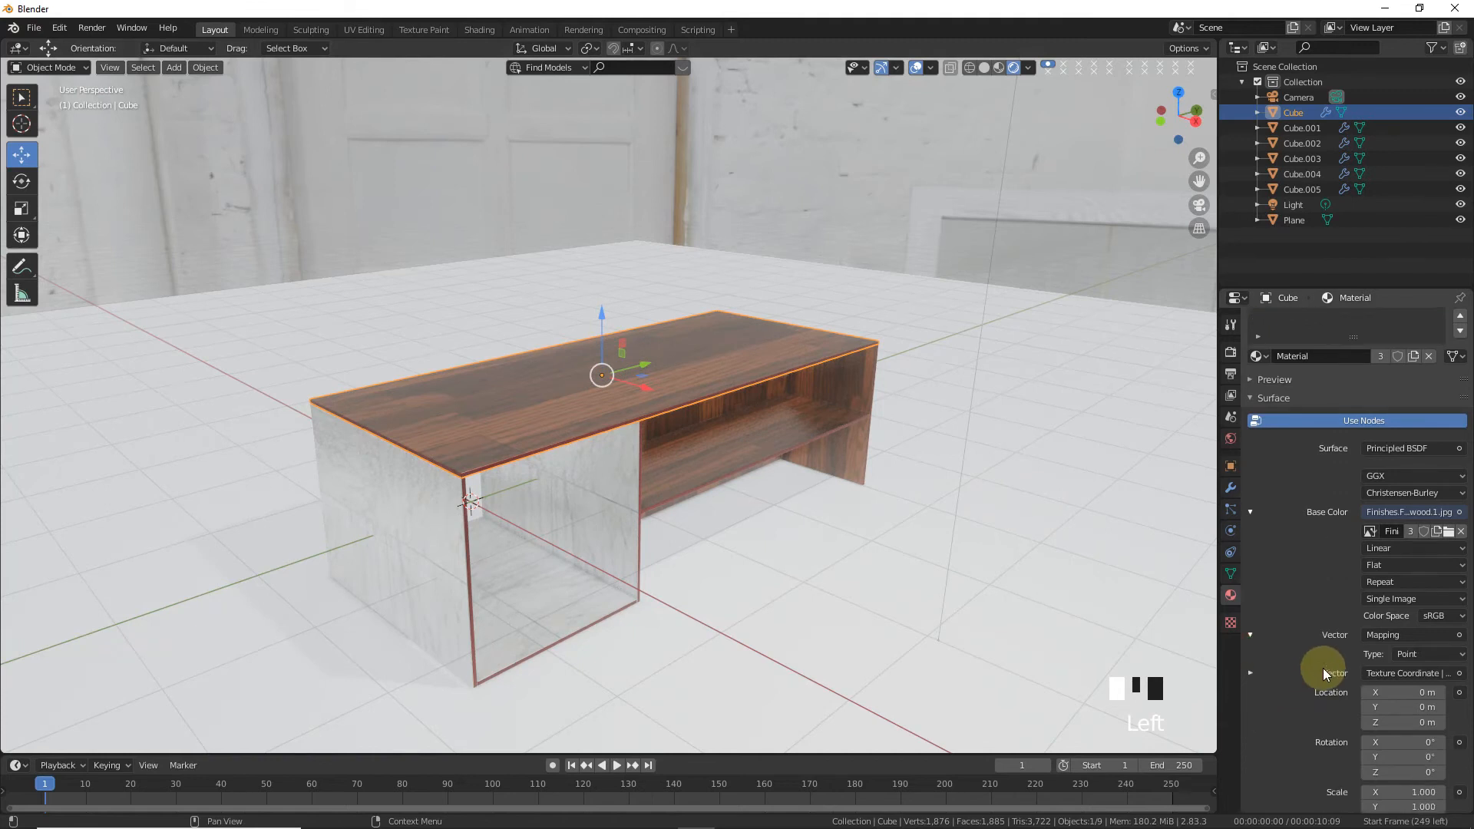
type("2")
key("Tab")
type("2")
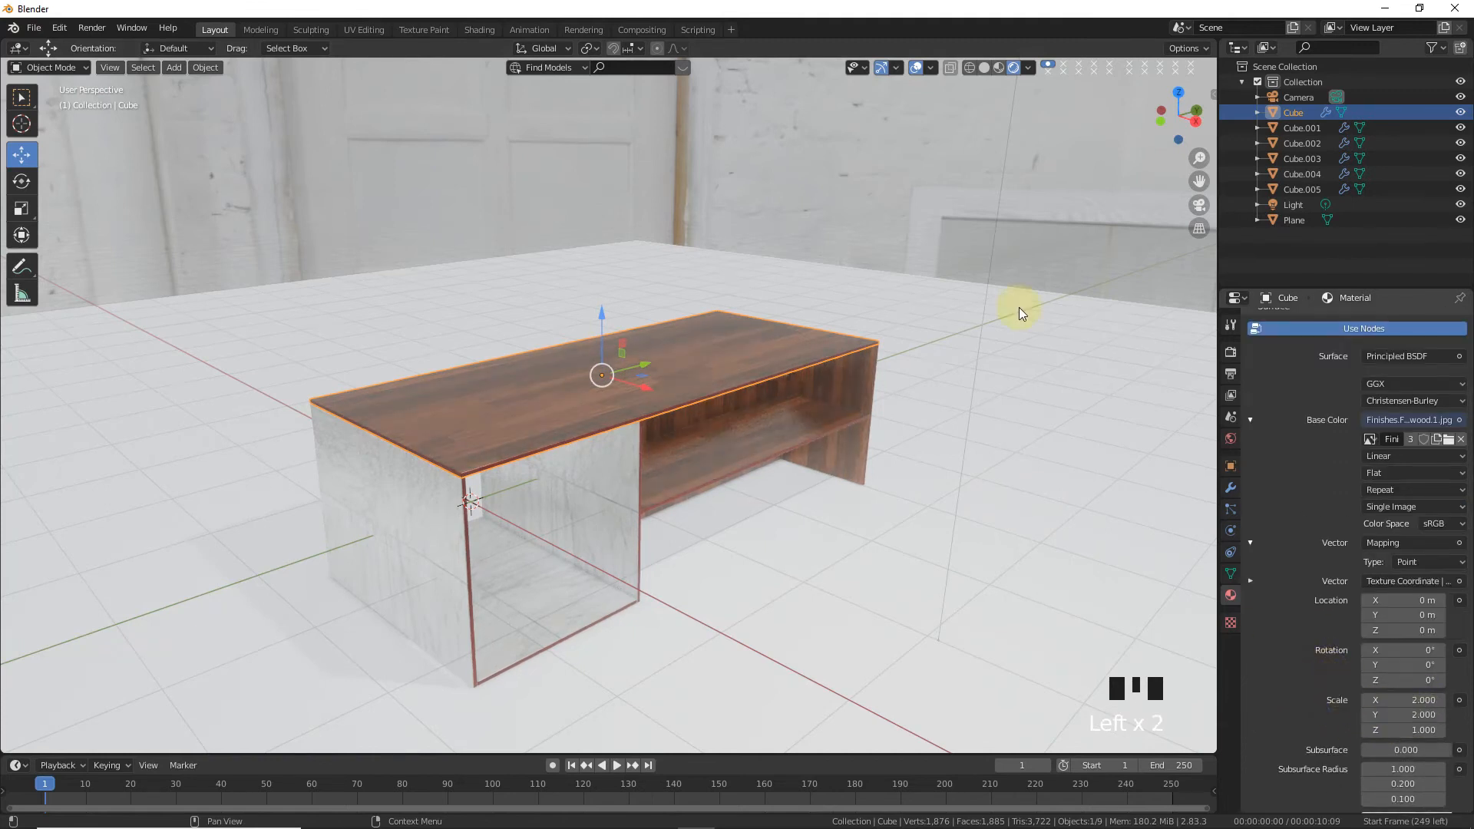
left_click_drag(1179, 115, 1182, 137)
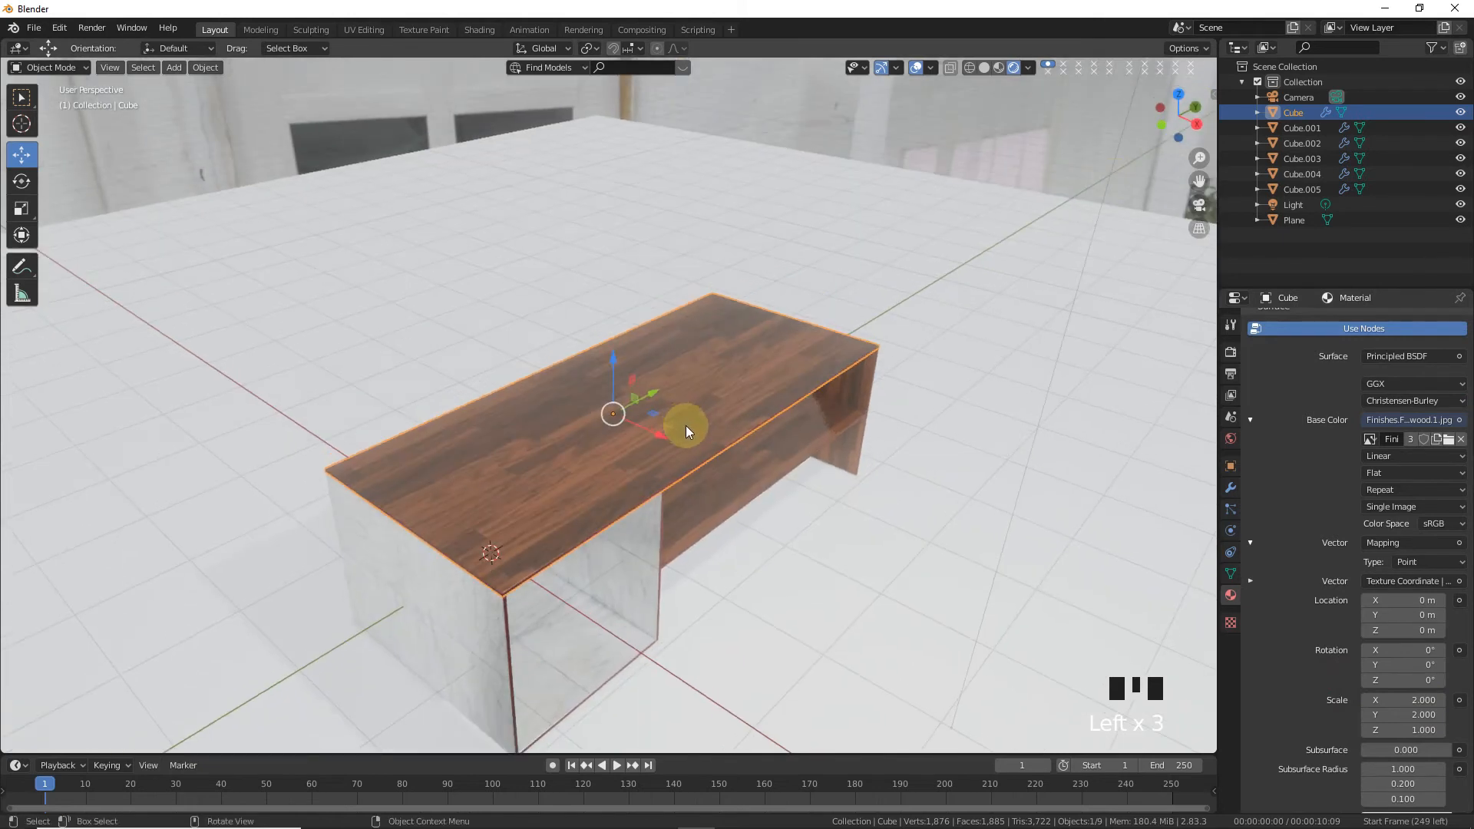
scroll(687, 434, "up", 4)
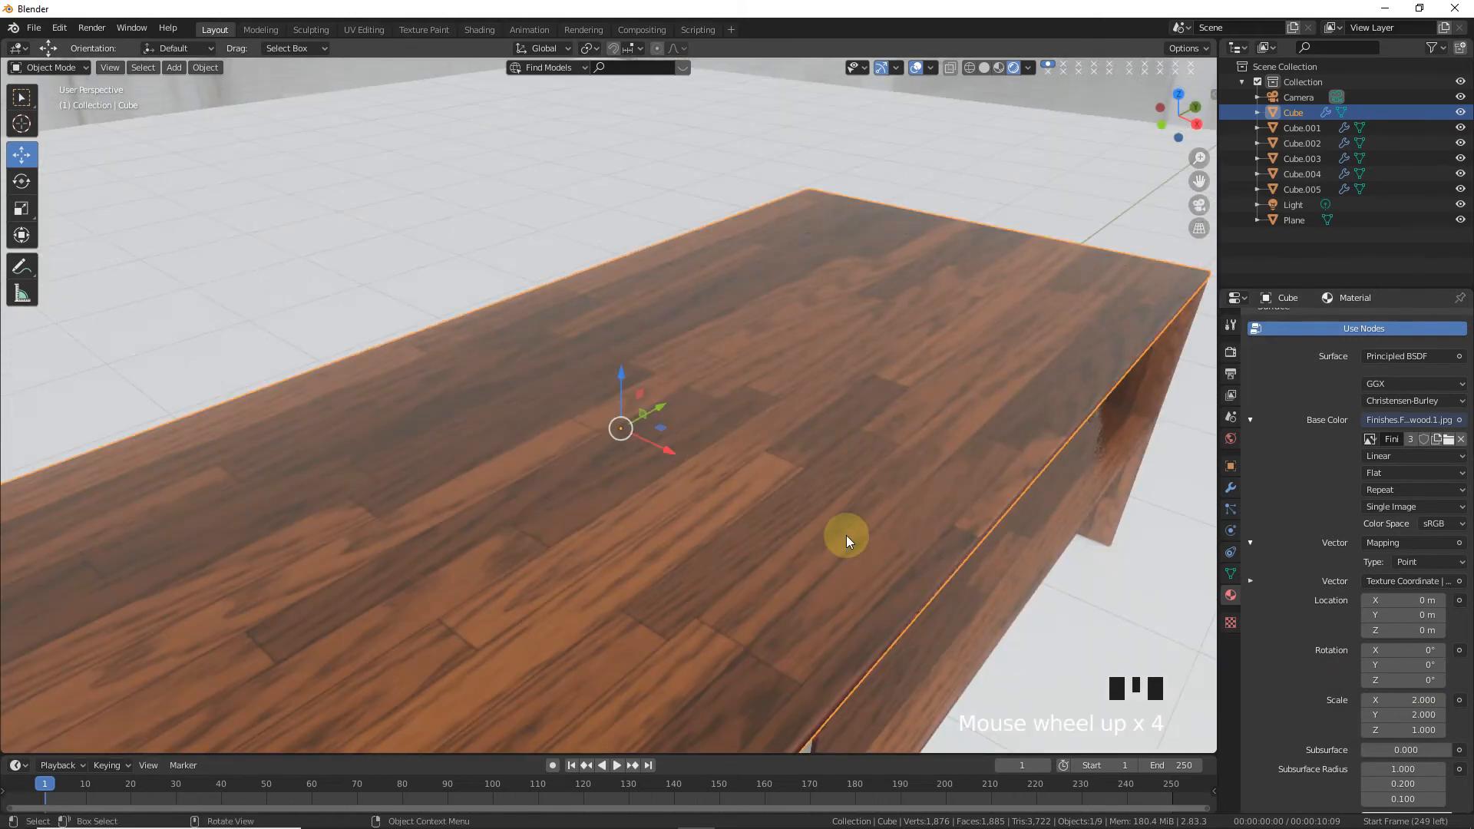
- Compare the tabletop's wood texture at Mapping scales of 1 and 2 in X and Y, leaving both at 2
left_click(1398, 707)
left_click(1368, 714)
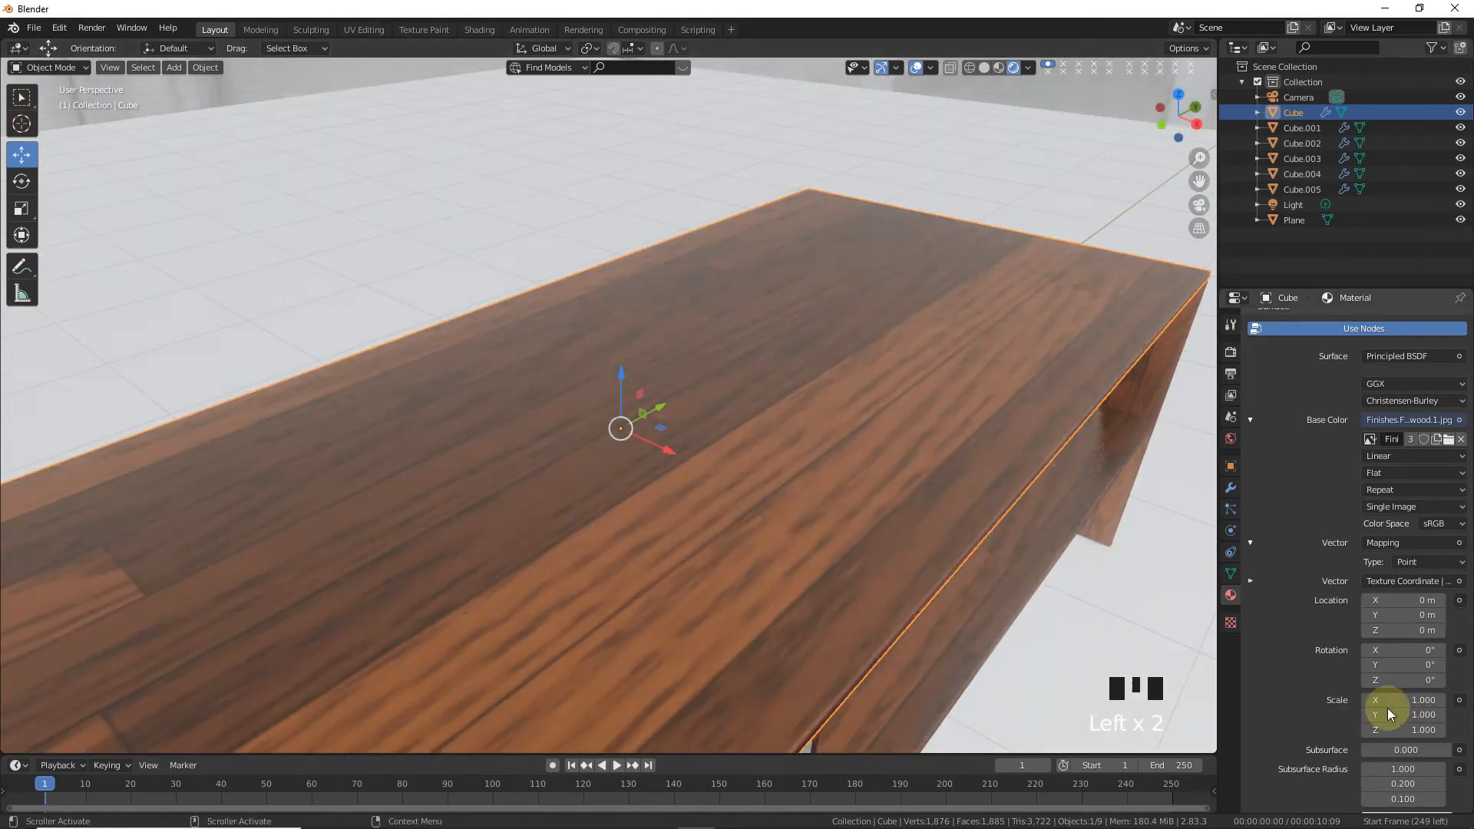
type("2")
left_click(1346, 701)
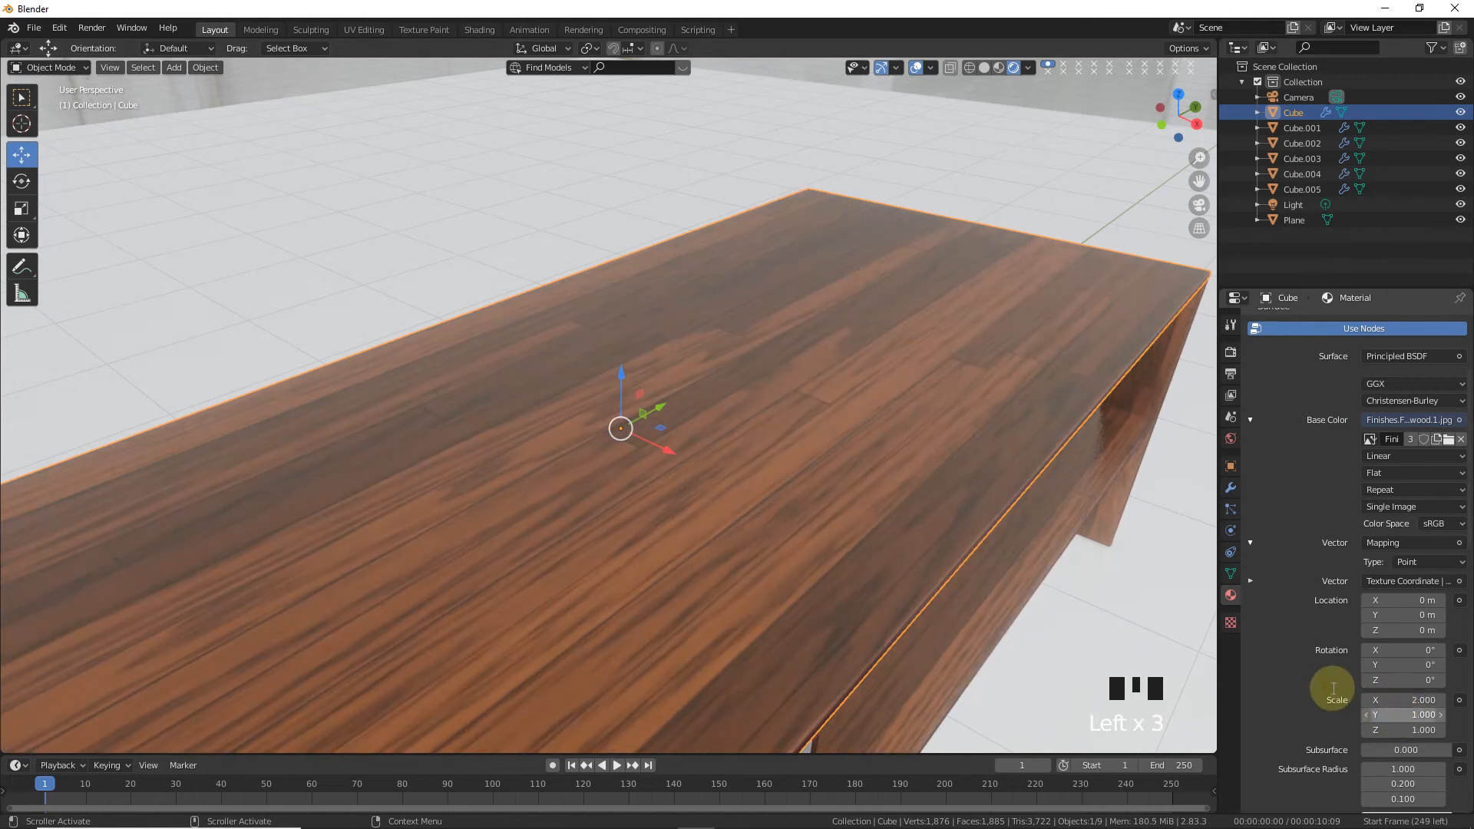
type("2")
scroll(1305, 676, "down", 1)
scroll(1024, 569, "down", 4)
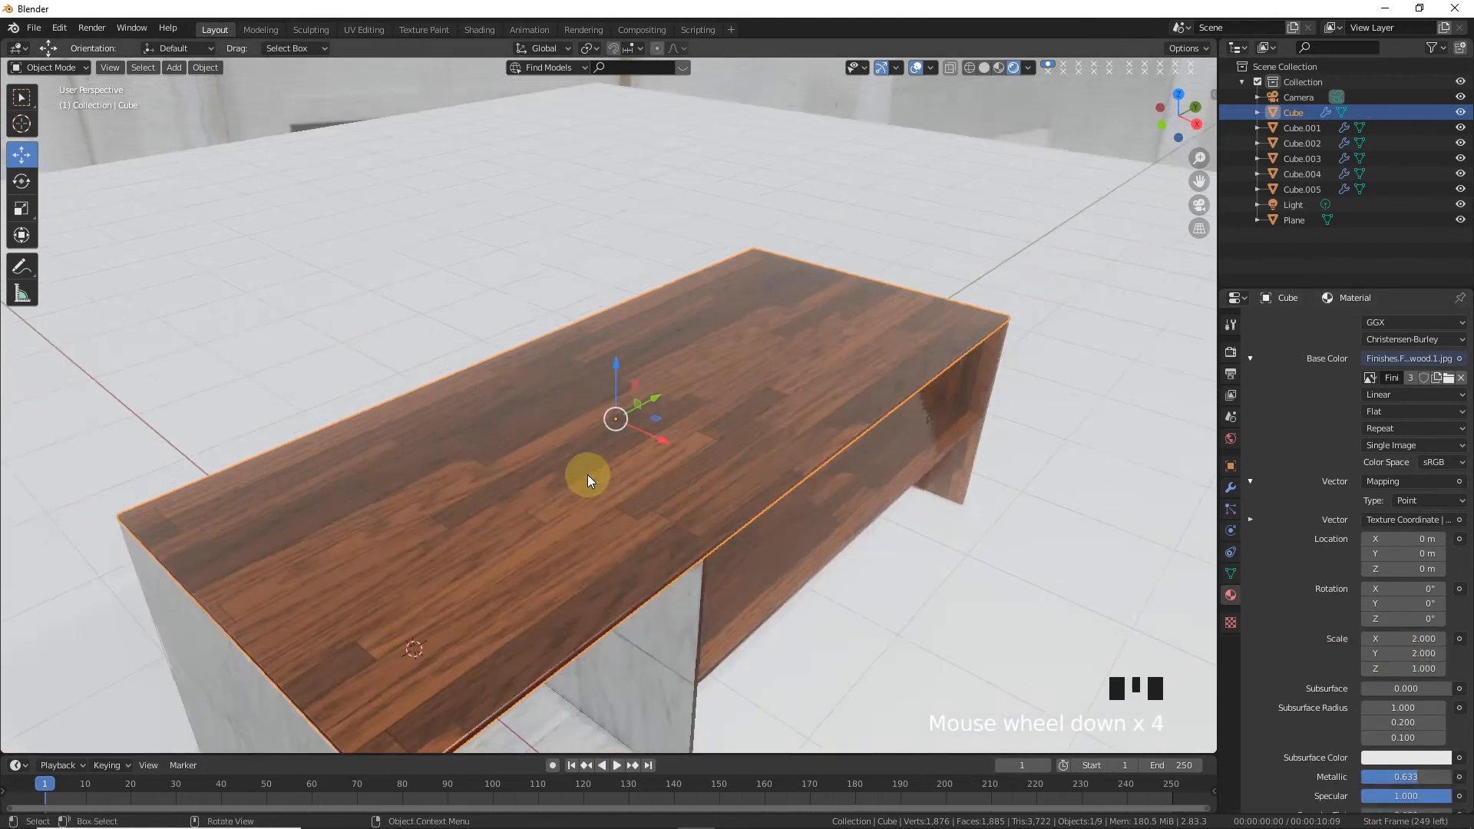
- Add Mapping and Texture Coordinate nodes to the marble image texture of the divider panel Cube.003 in the Shader Editor
left_click(653, 595)
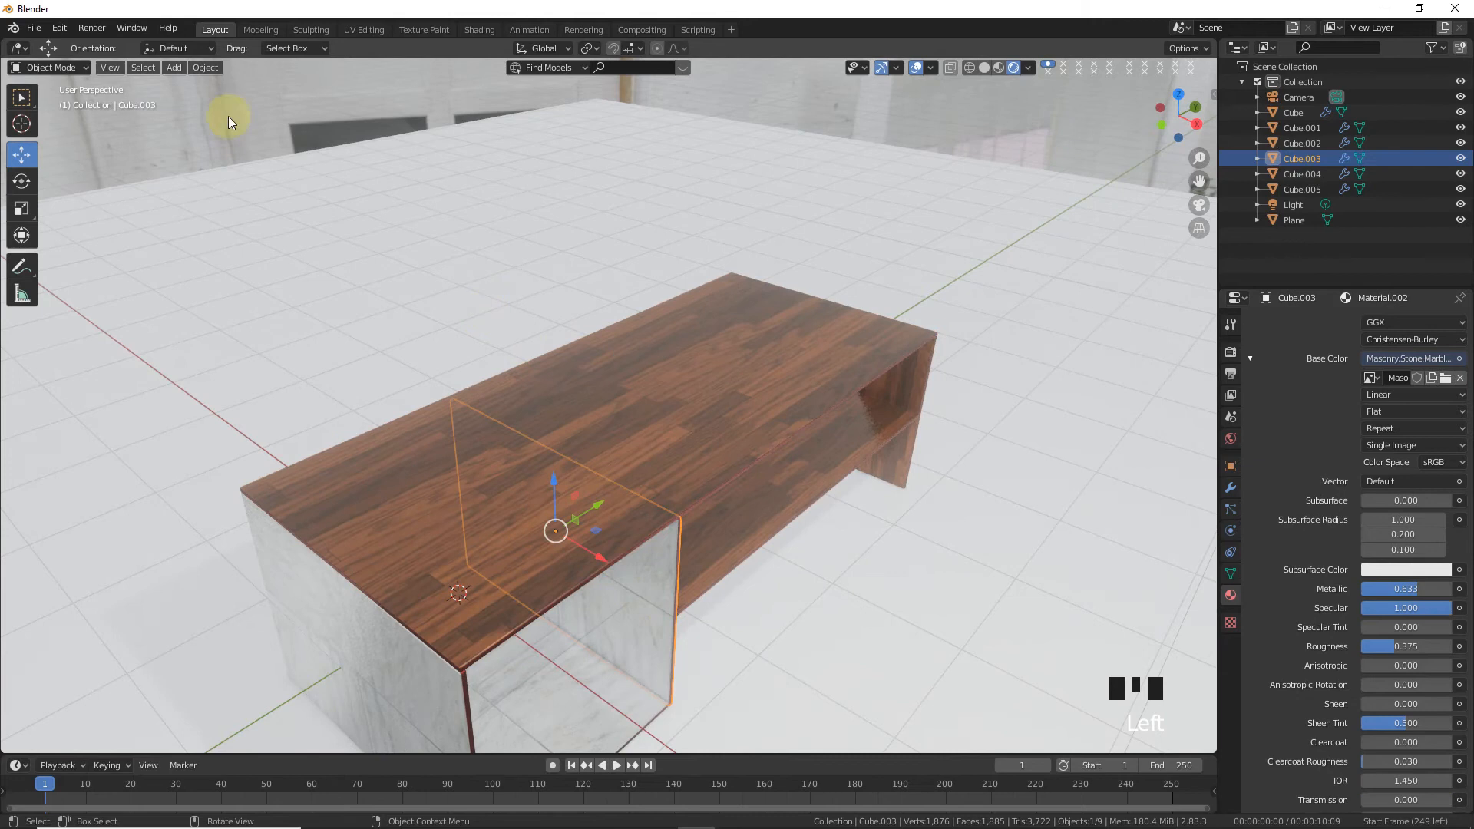
left_click(18, 49)
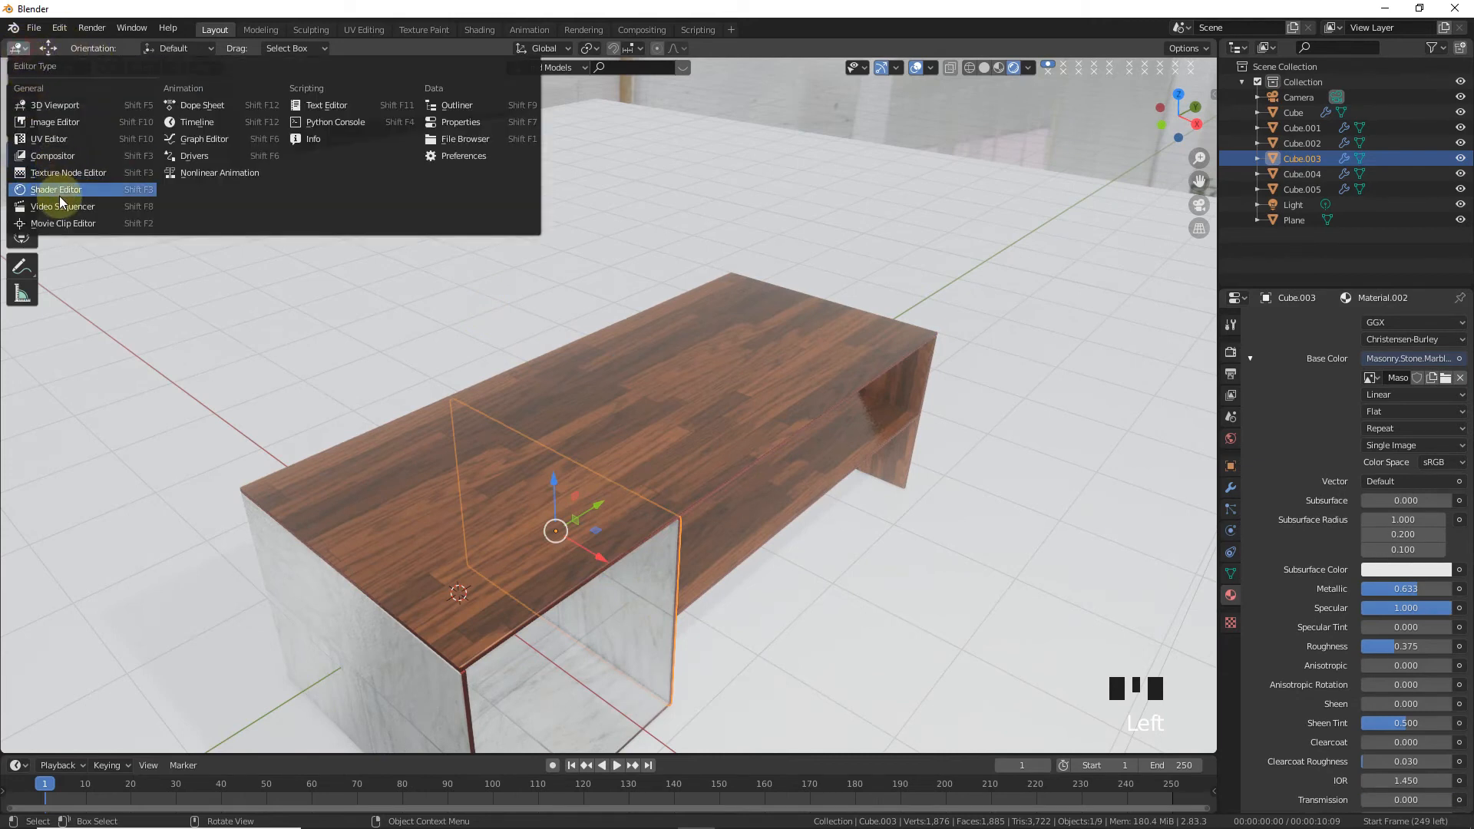
left_click(57, 191)
left_click(549, 353)
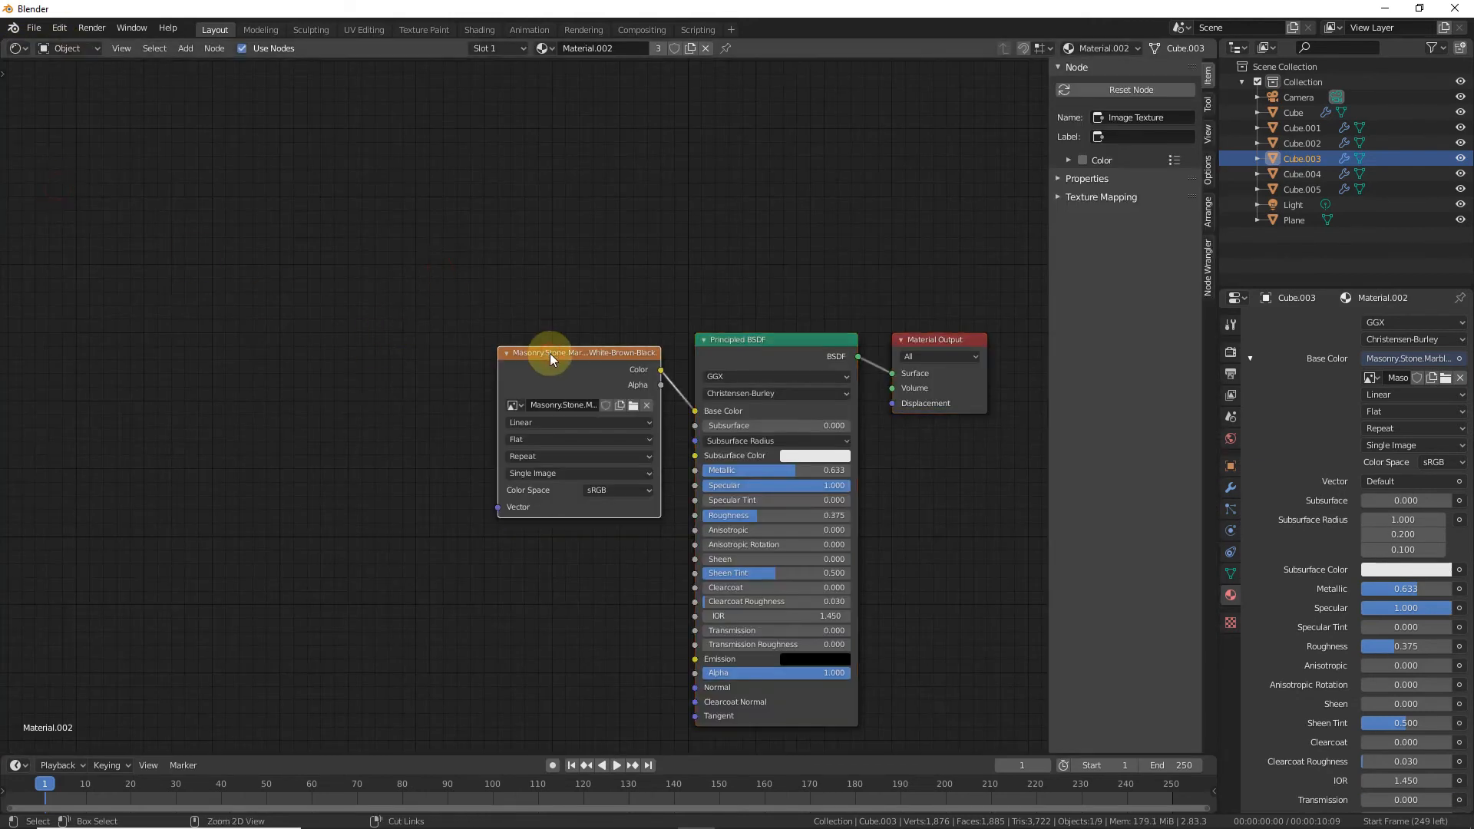
key("ctrl+t")
- Set the marble texture's Mapping scale to 2 in X and Y and return to the 3D viewport
left_click(382, 536)
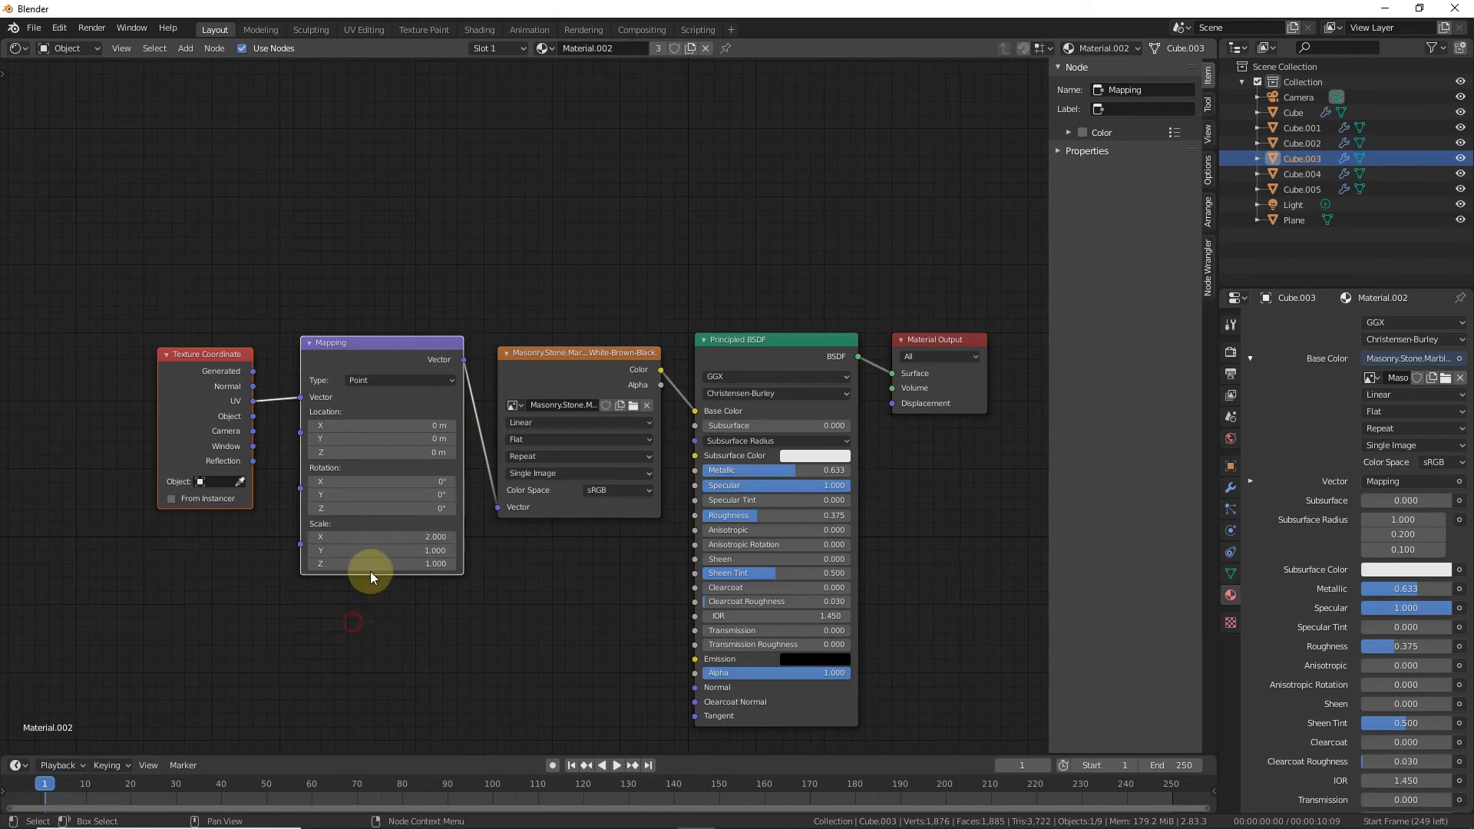
left_click(27, 51)
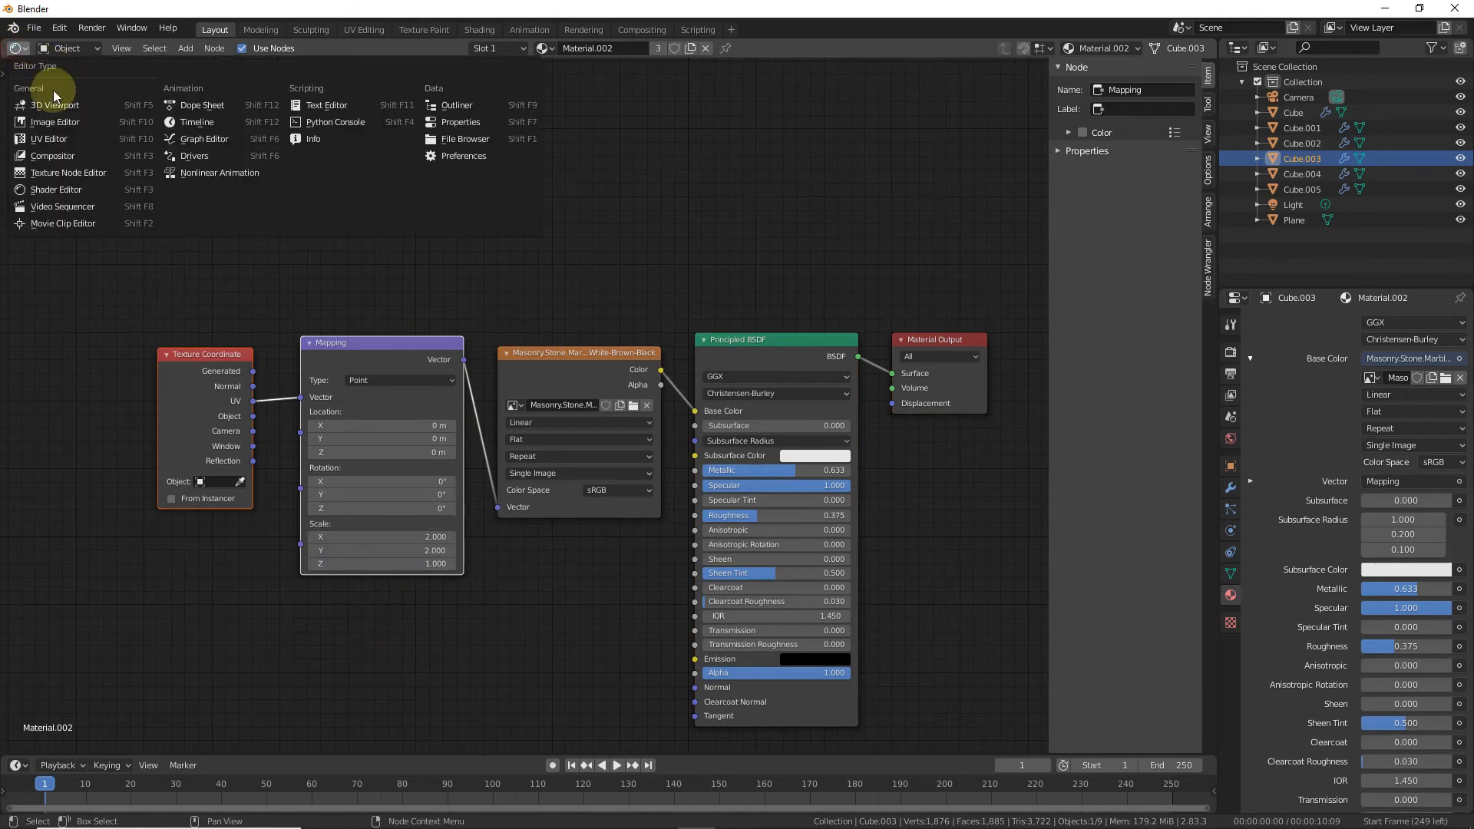
left_click(55, 105)
- Deselect the divider panel, show the furniture in solid shading from the front and hide the ground Plane
left_click_drag(1171, 126, 1144, 132)
left_click(1044, 164)
left_click(985, 68)
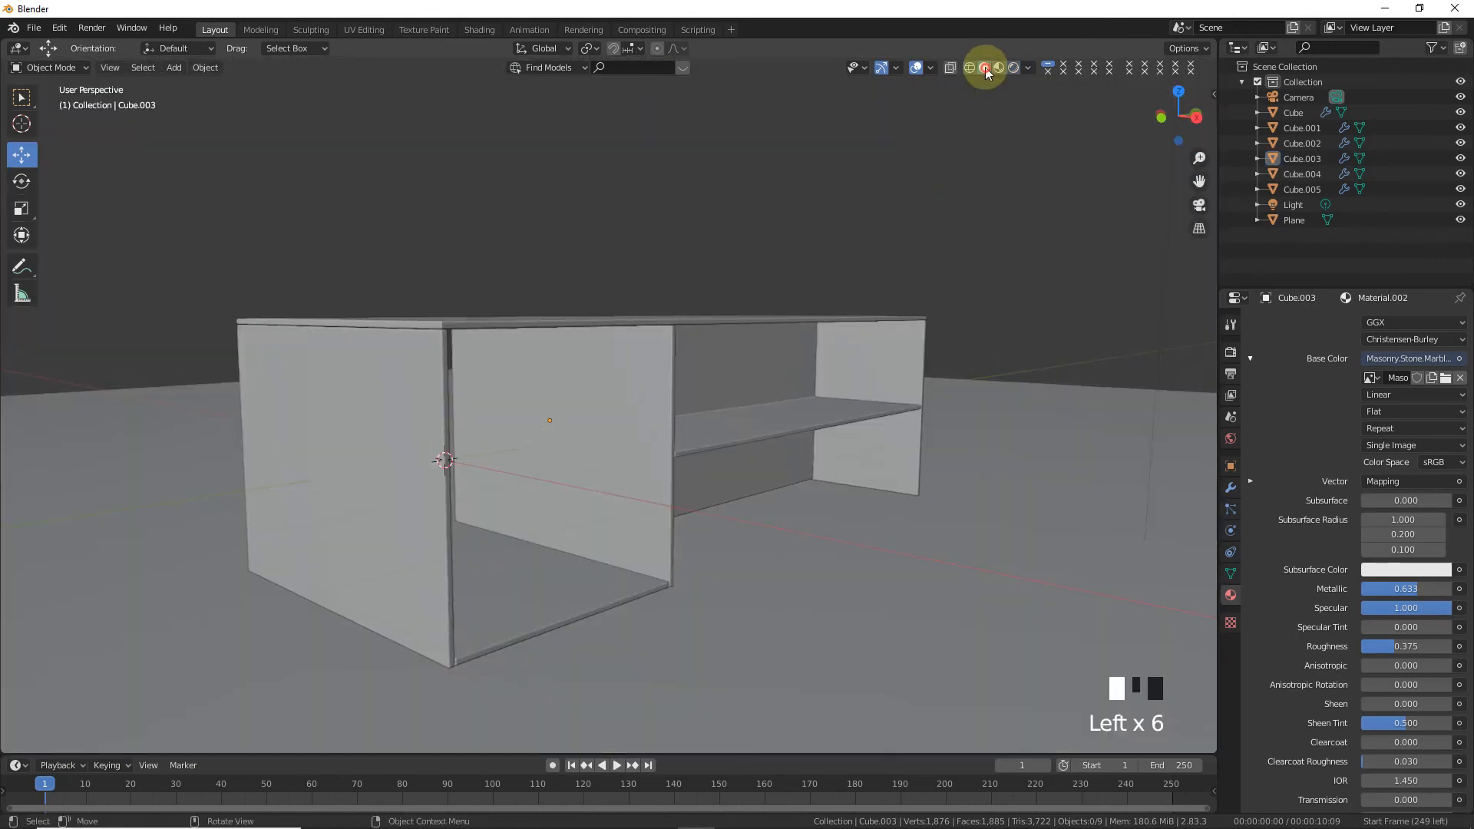
key("KP_1")
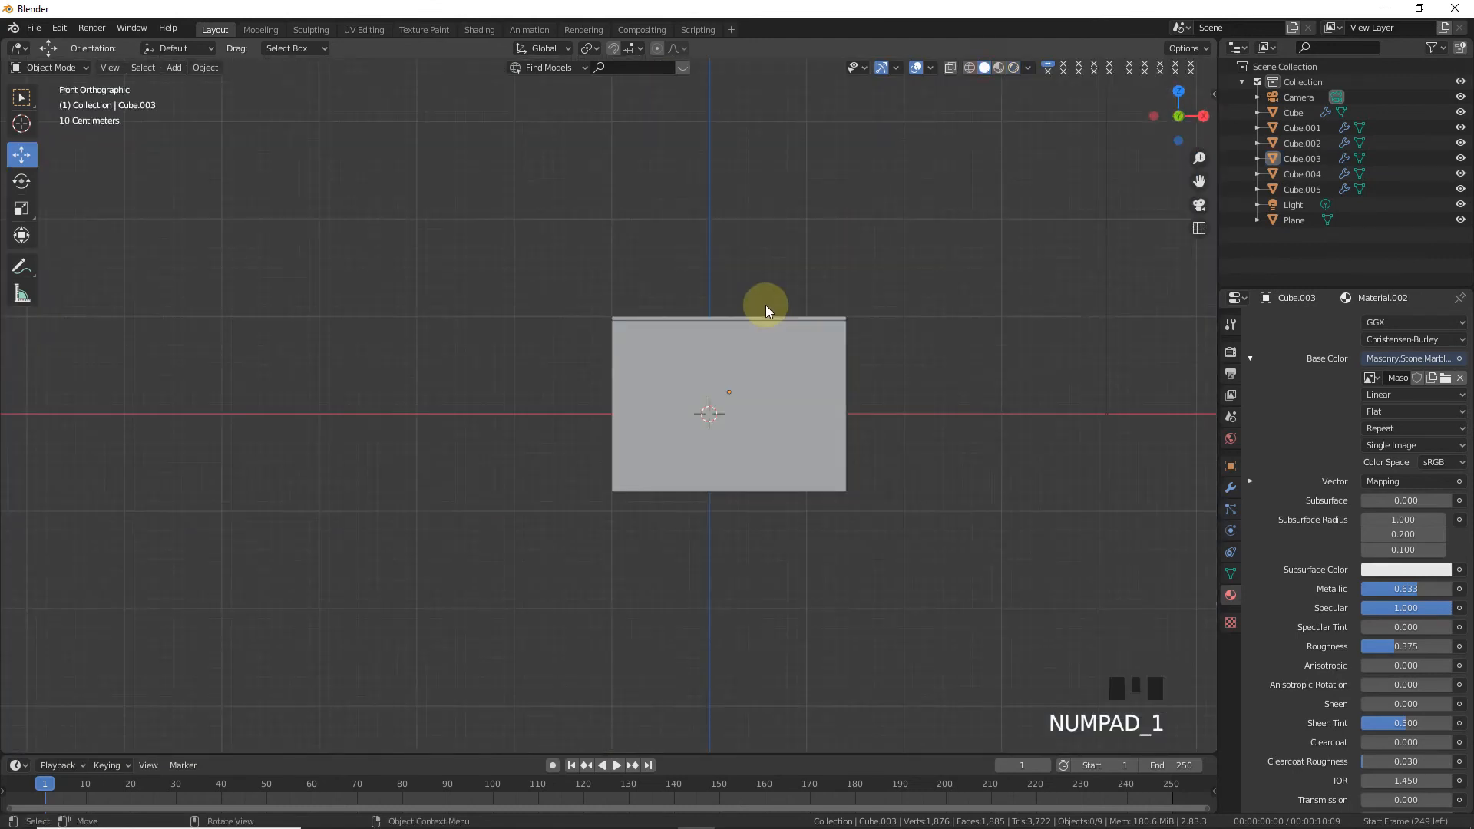
left_click(1453, 223)
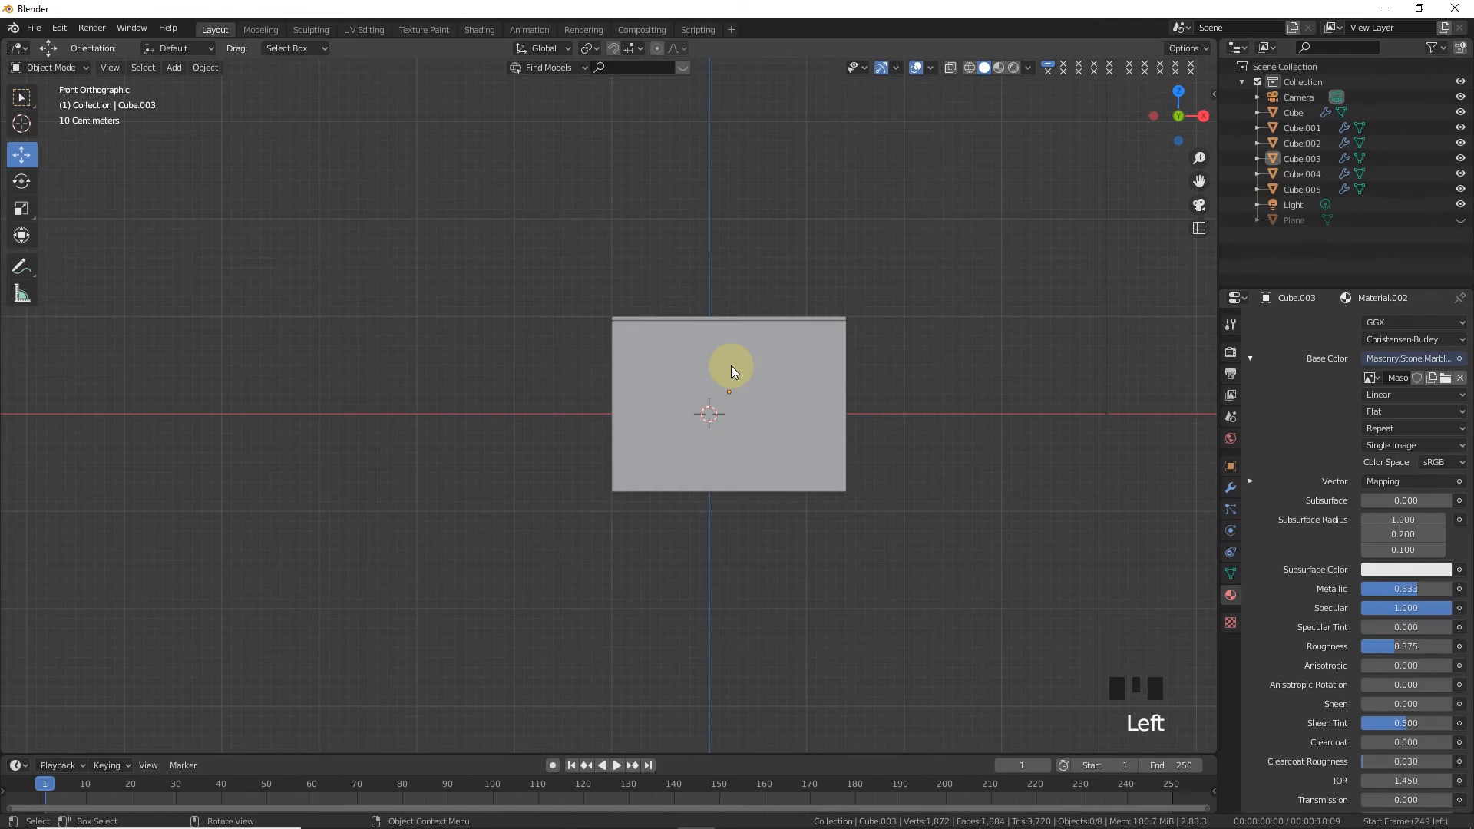
- Add a new cube and give it a Bevel modifier with 5 segments
key("shift+a")
mouse_move(732, 366)
left_click(803, 381)
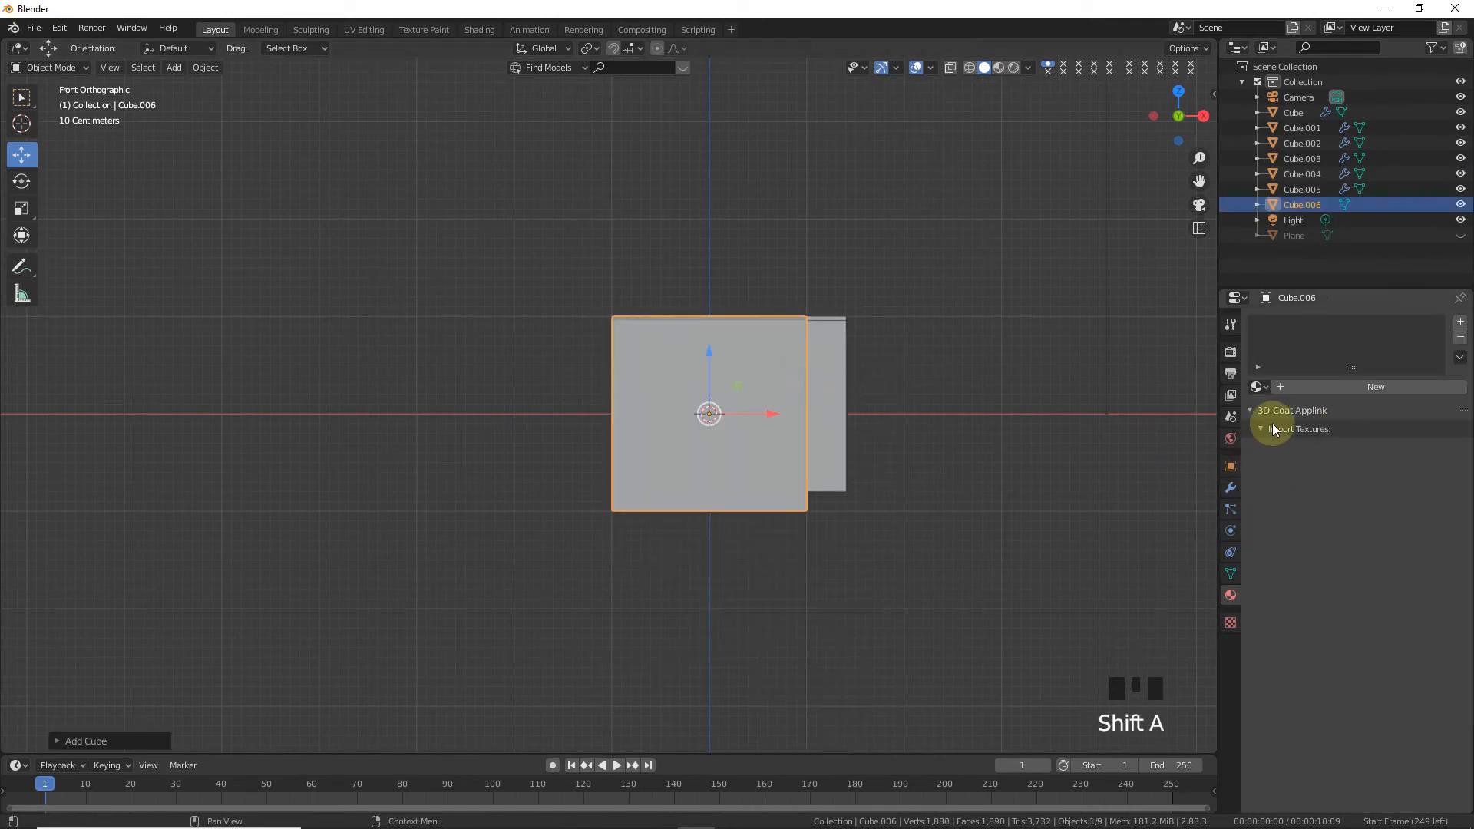
left_click(1232, 489)
left_click(1259, 355)
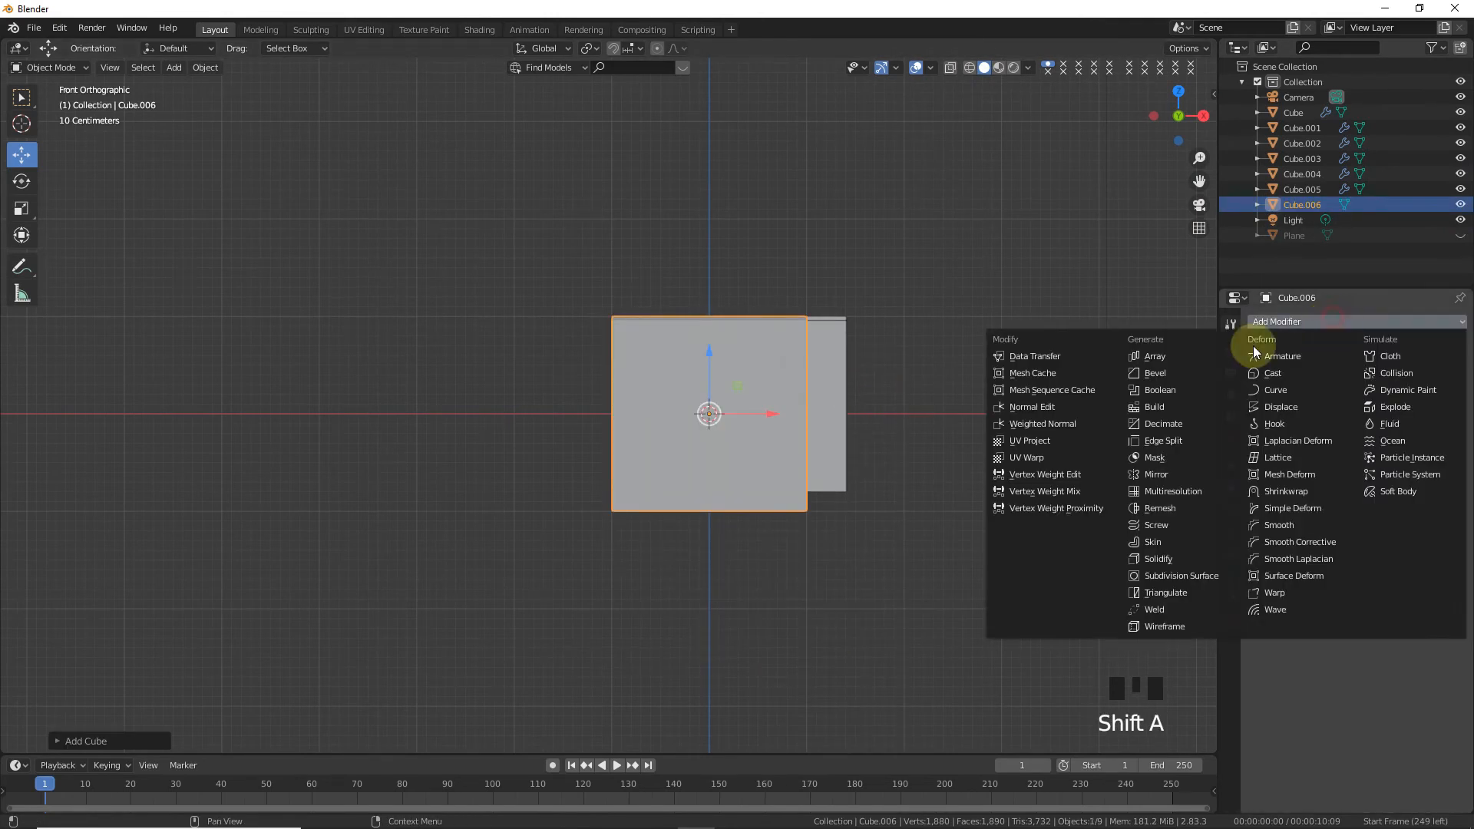
left_click(1195, 369)
left_click(1431, 509)
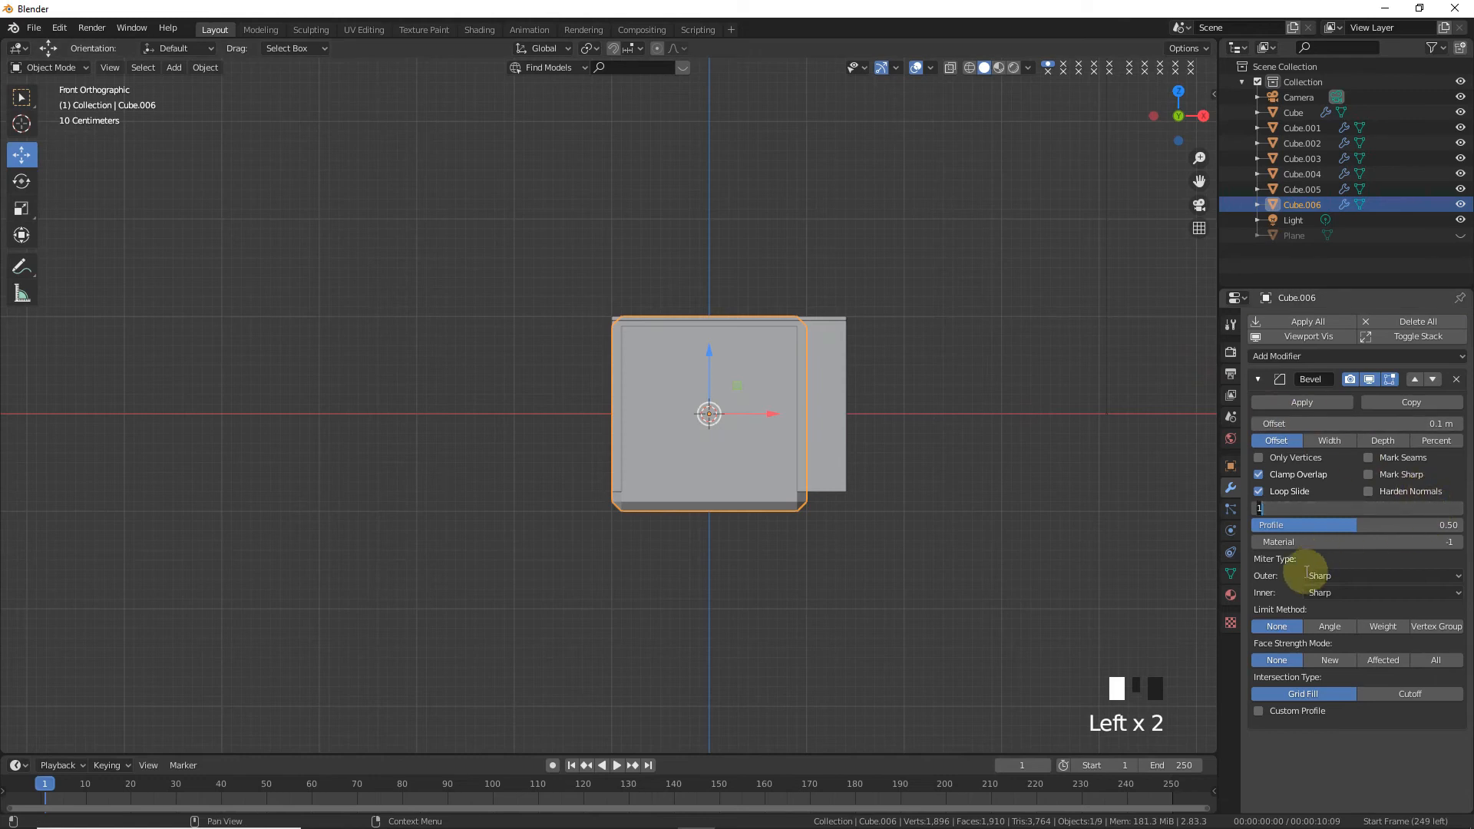
- Flatten the new cube into a low slab by lowering its upper vertices in Edit Mode, using wireframe shading for selection
scroll(784, 246, "up", 2)
left_click(969, 68)
key("Tab")
left_click_drag(487, 193, 1083, 332)
left_click_drag(753, 204, 753, 449)
key("Tab")
left_click(983, 68)
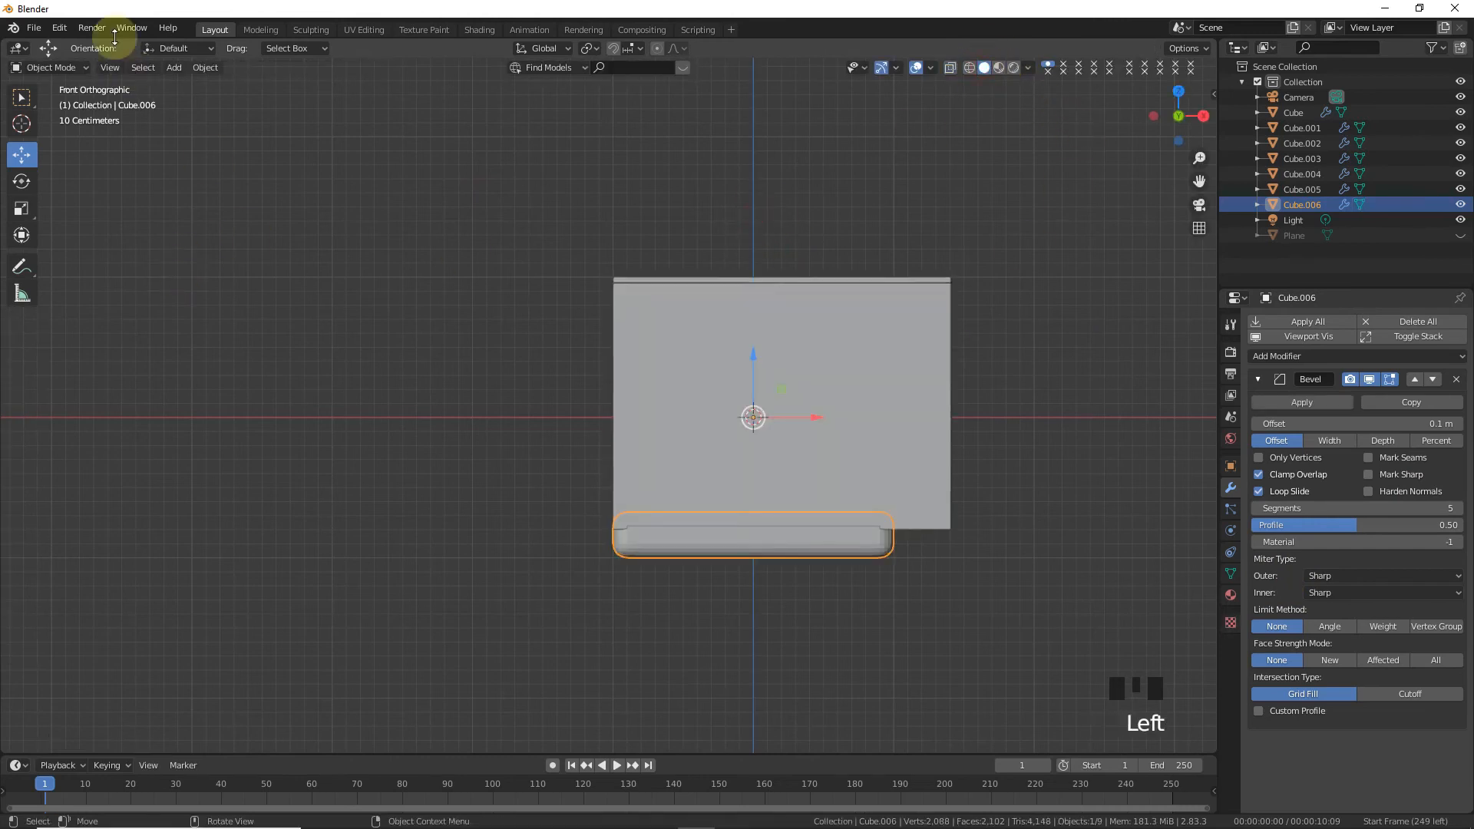
- Set the slab's origin to its geometry and move the slab down just below the furniture
left_click(205, 68)
mouse_move(230, 101)
left_click(387, 120)
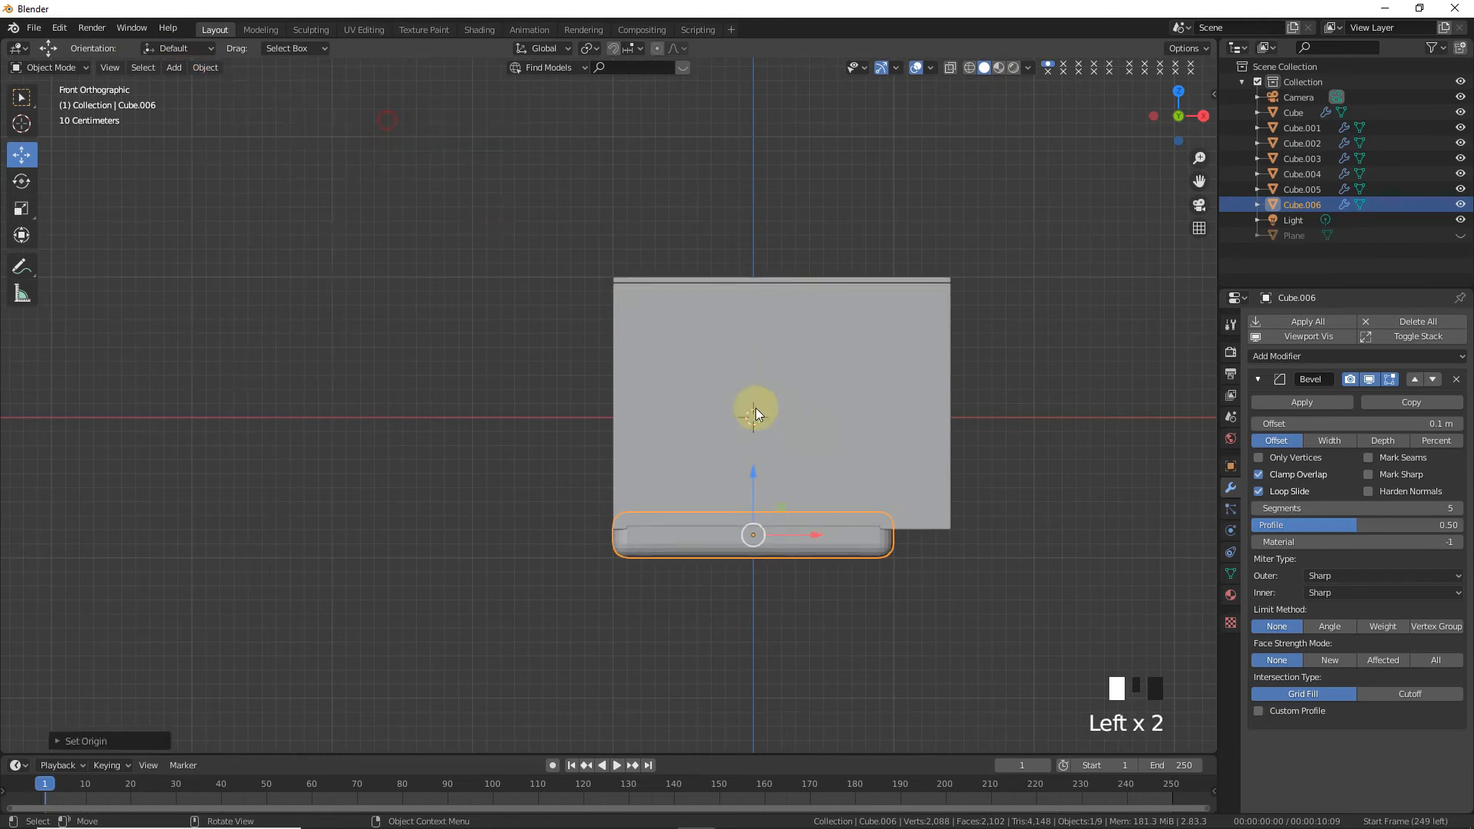
left_click_drag(745, 517, 748, 550)
- Raise the slab's Bevel segments to 10 and assign it a new material
left_click(1459, 508)
left_click(1459, 509)
left_click(1460, 509)
left_click(1459, 509)
left_click(1459, 509)
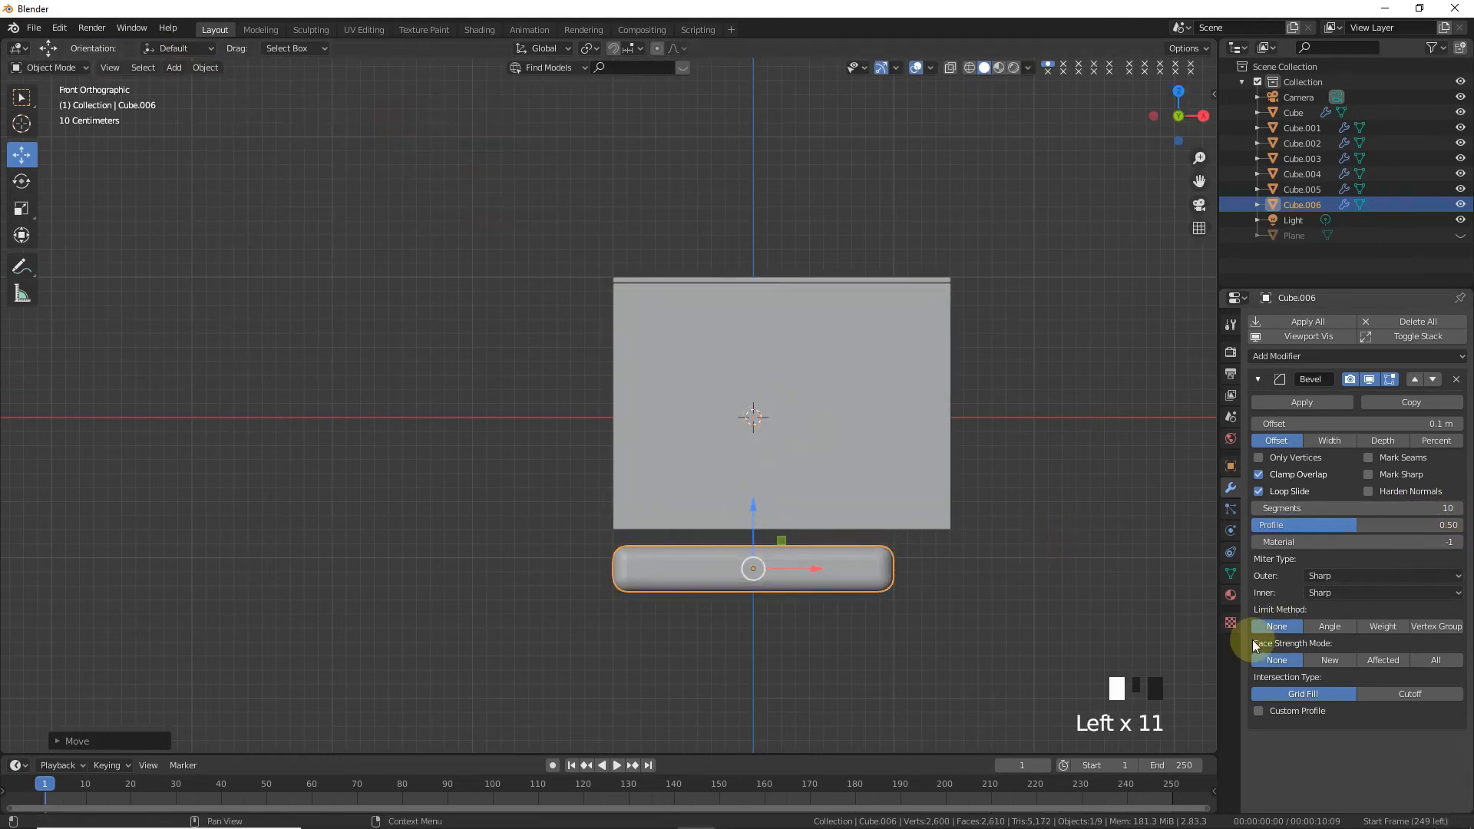
left_click(1231, 596)
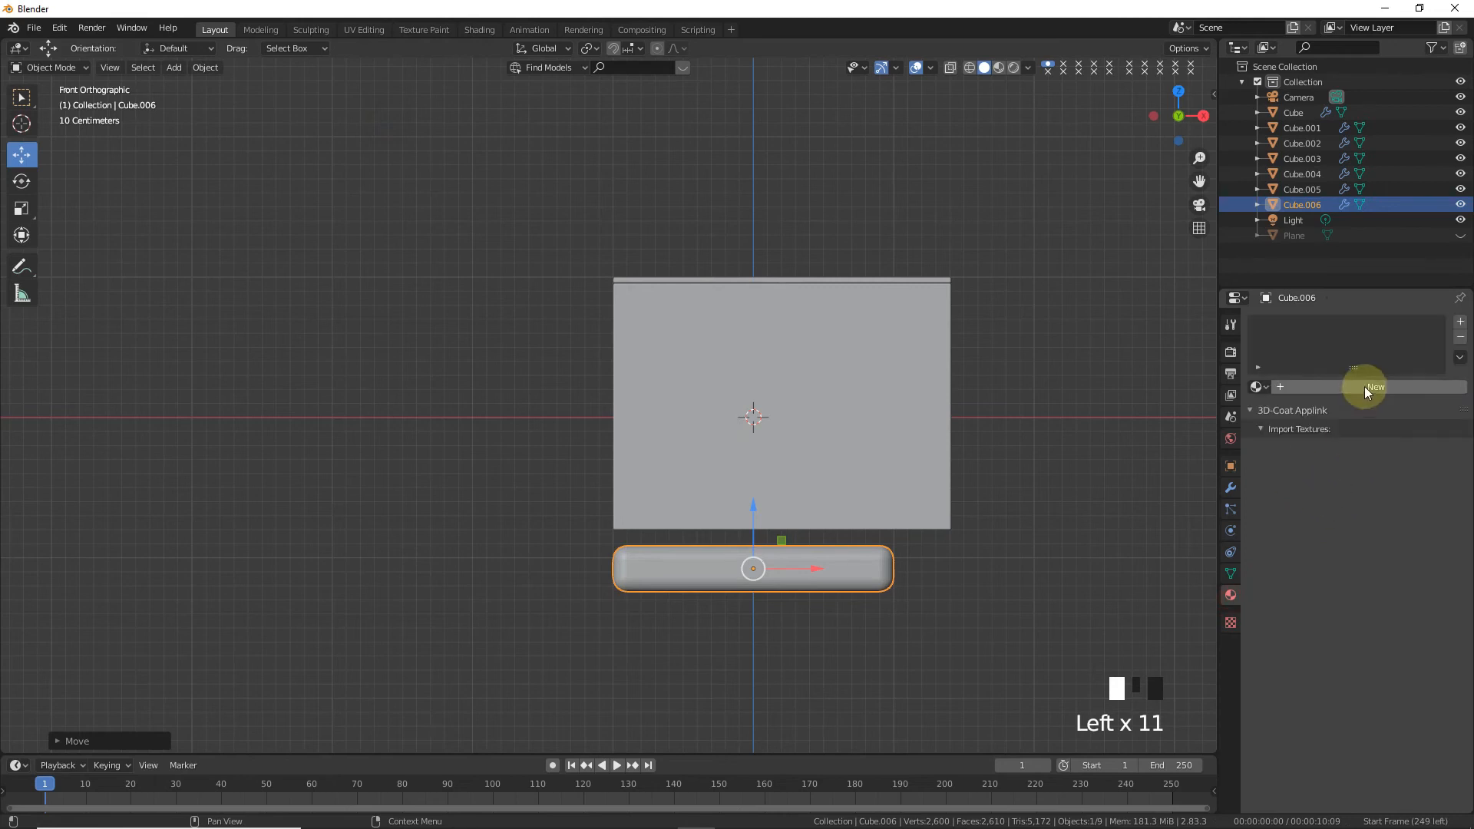
left_click(1366, 388)
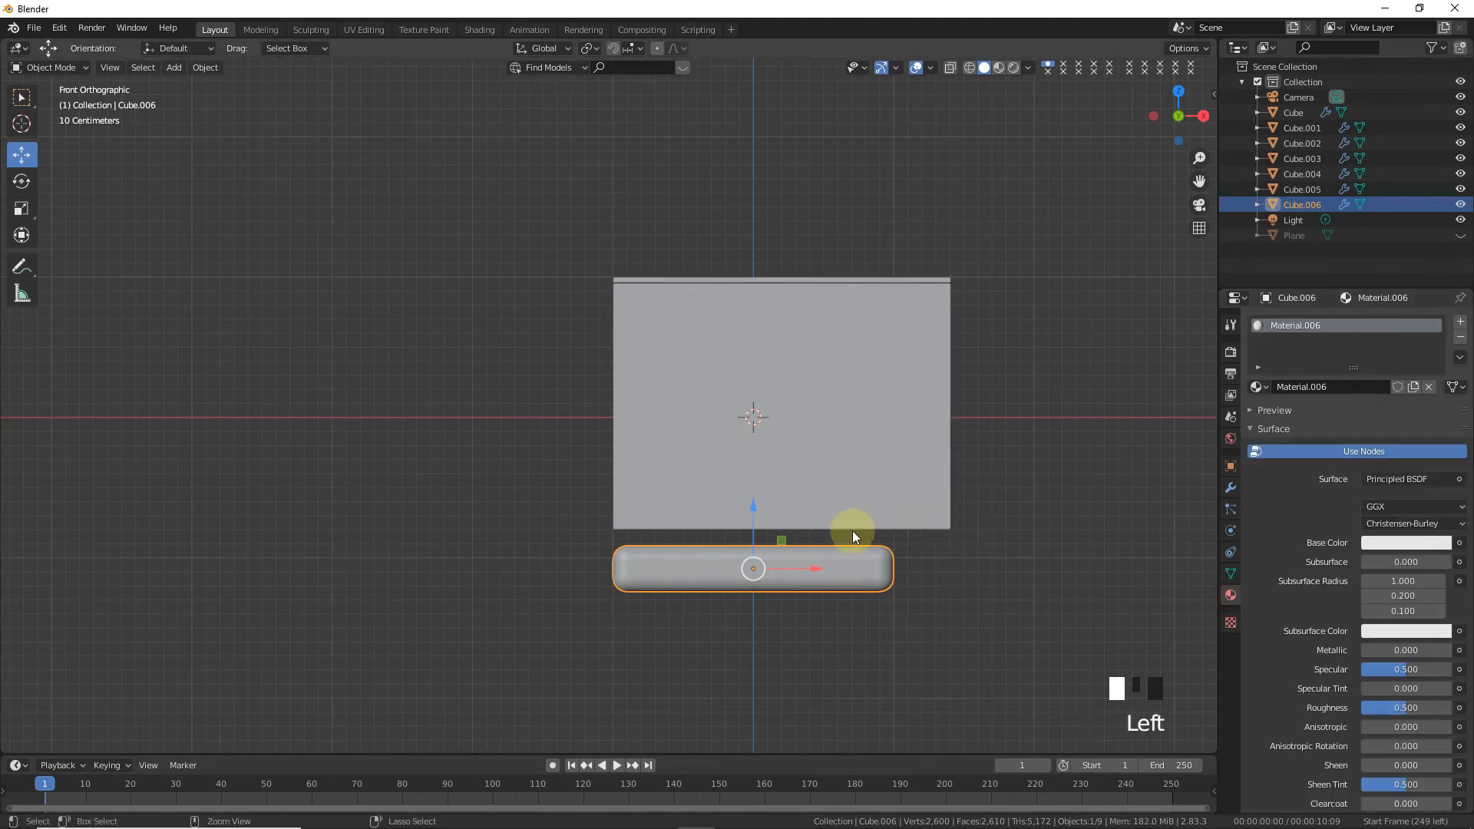
- In the bottom view, move the slab towards the furniture's front corner and scale it down to a small block
key("ctrl+KP_7")
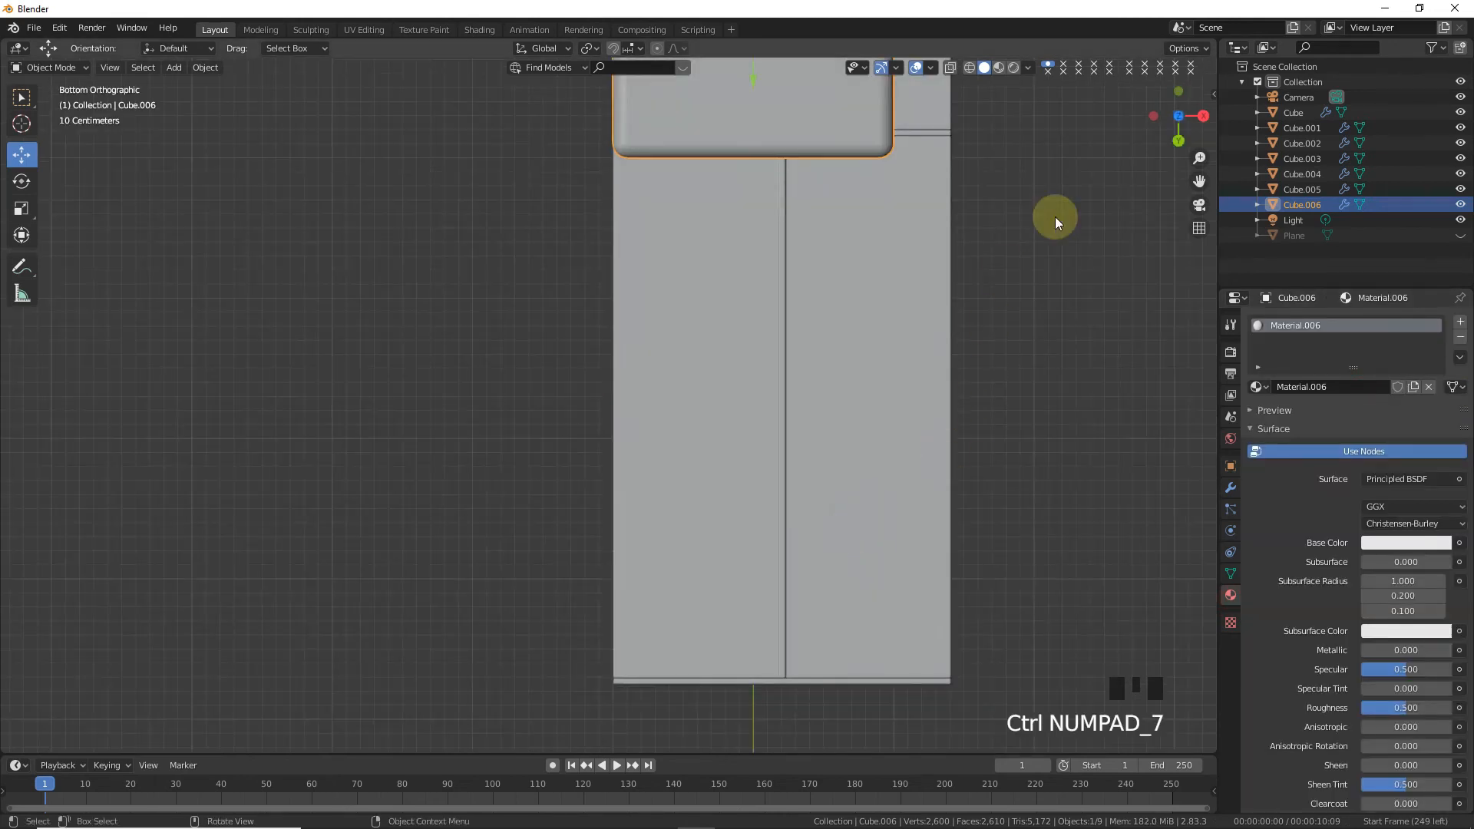
left_click_drag(1199, 180, 1159, 185)
left_click_drag(767, 389, 670, 229)
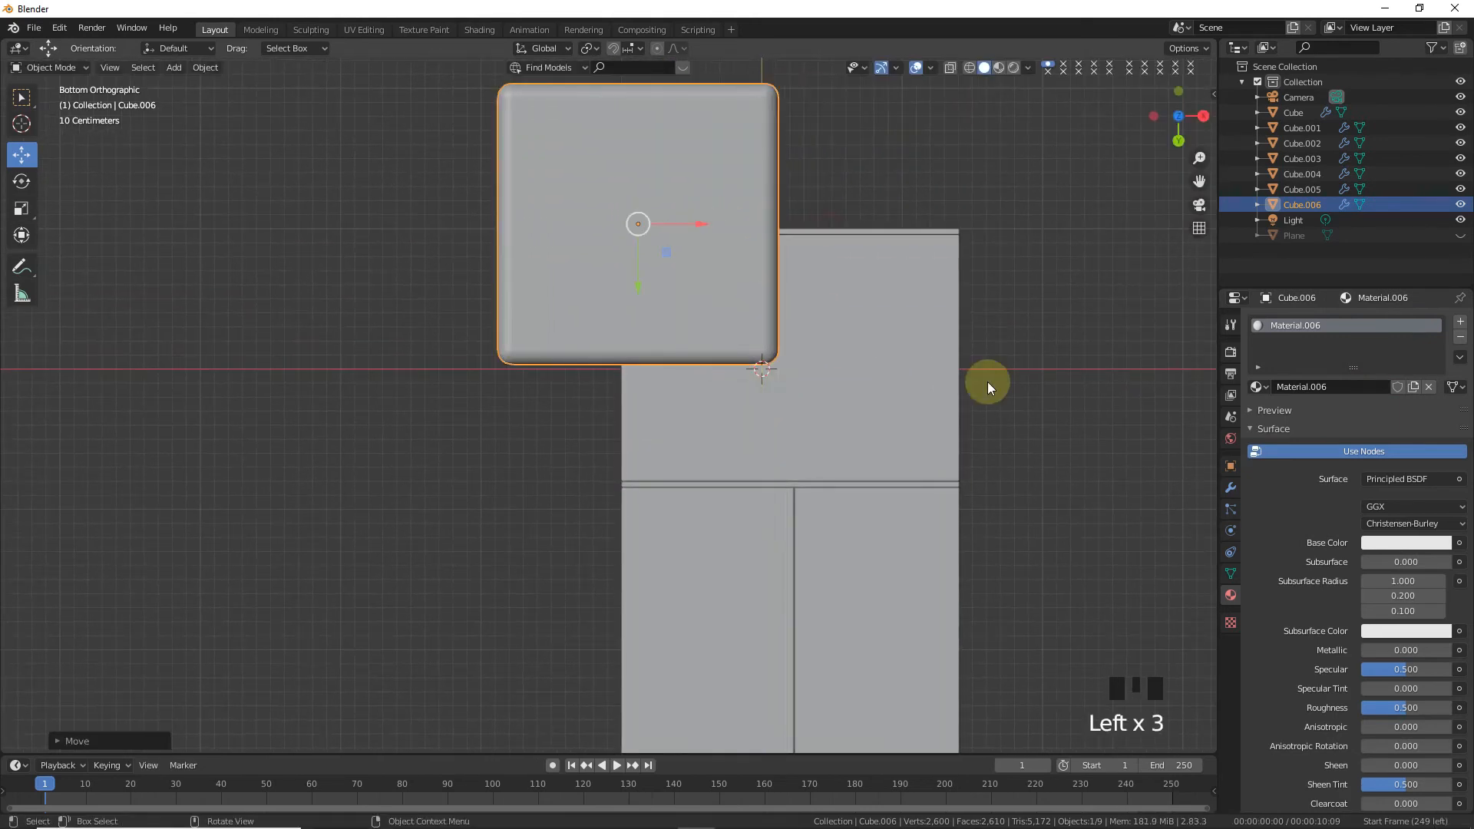
key("s")
left_click(951, 237)
- Shrink the block further and move it onto the corner end of the marble side panel's underside
left_click_drag(1200, 182, 935, 299)
scroll(1074, 277, "up", 6)
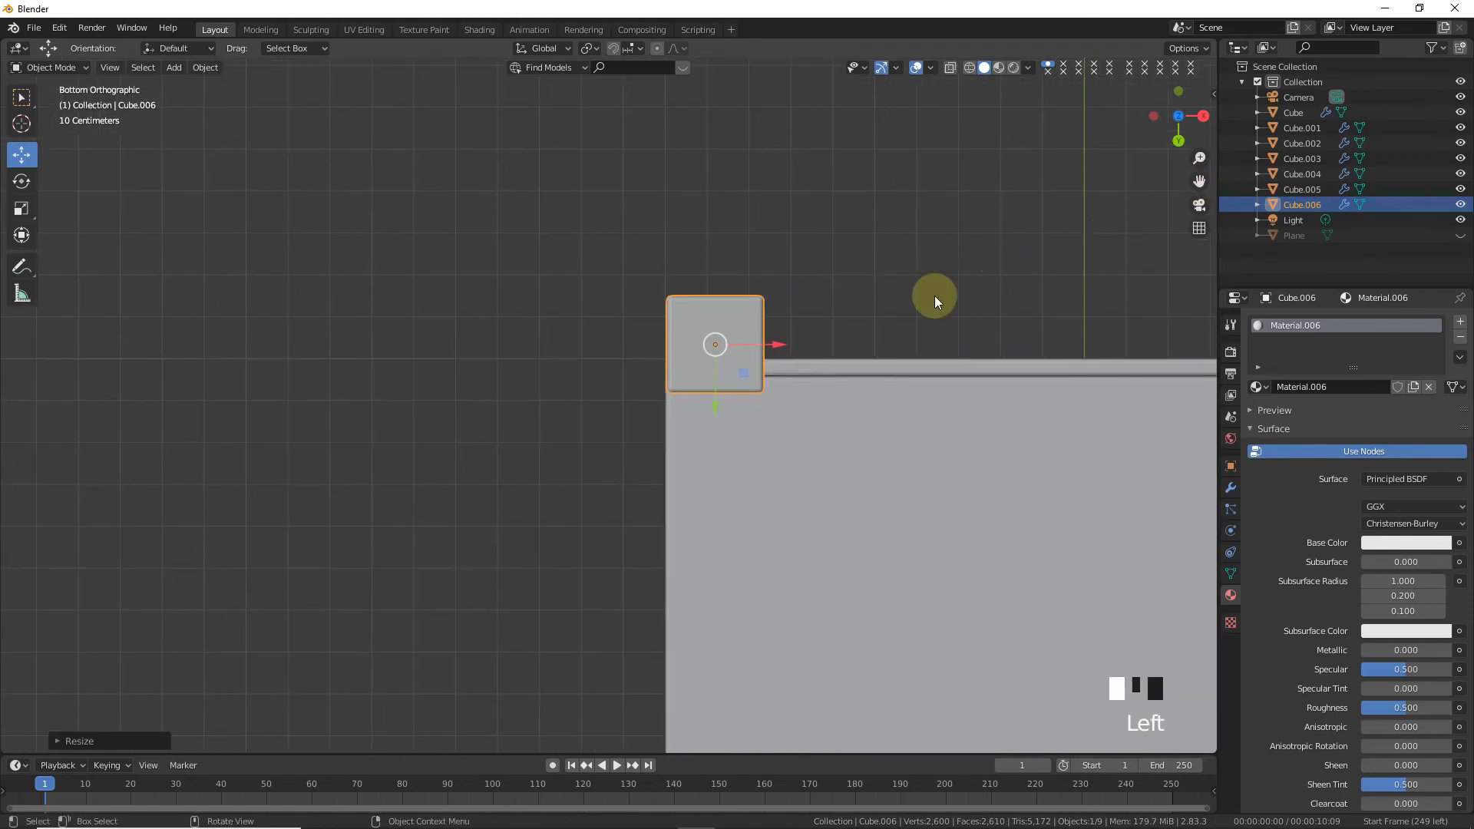
scroll(1094, 257, "up", 4)
left_click_drag(1201, 185, 845, 382)
scroll(845, 382, "up", 4)
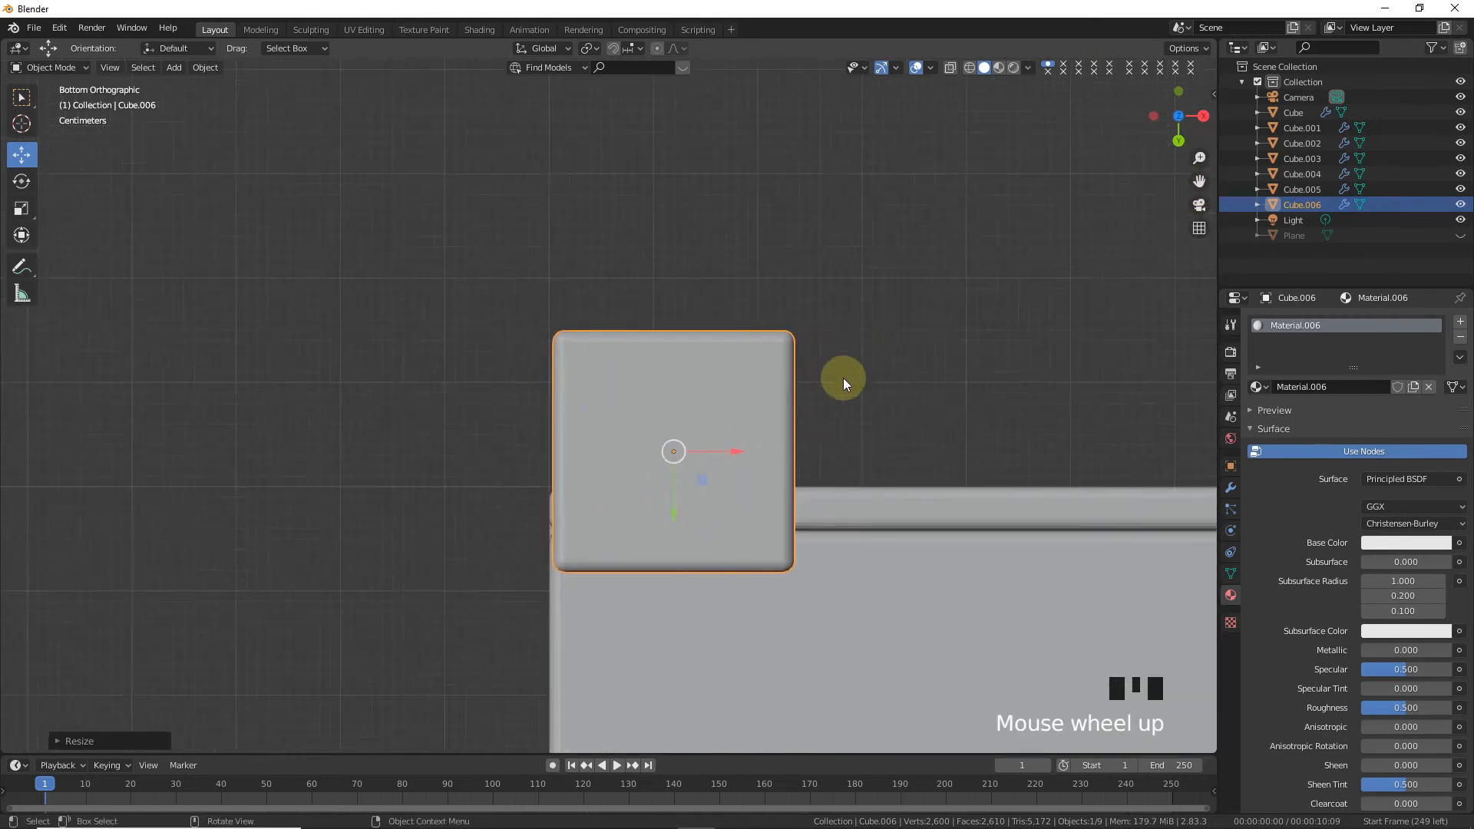
key("s")
left_click(741, 489)
left_click_drag(750, 486, 542, 502)
left_click_drag(1196, 185, 1240, 75)
scroll(619, 280, "up", 3)
left_click_drag(619, 368, 620, 531)
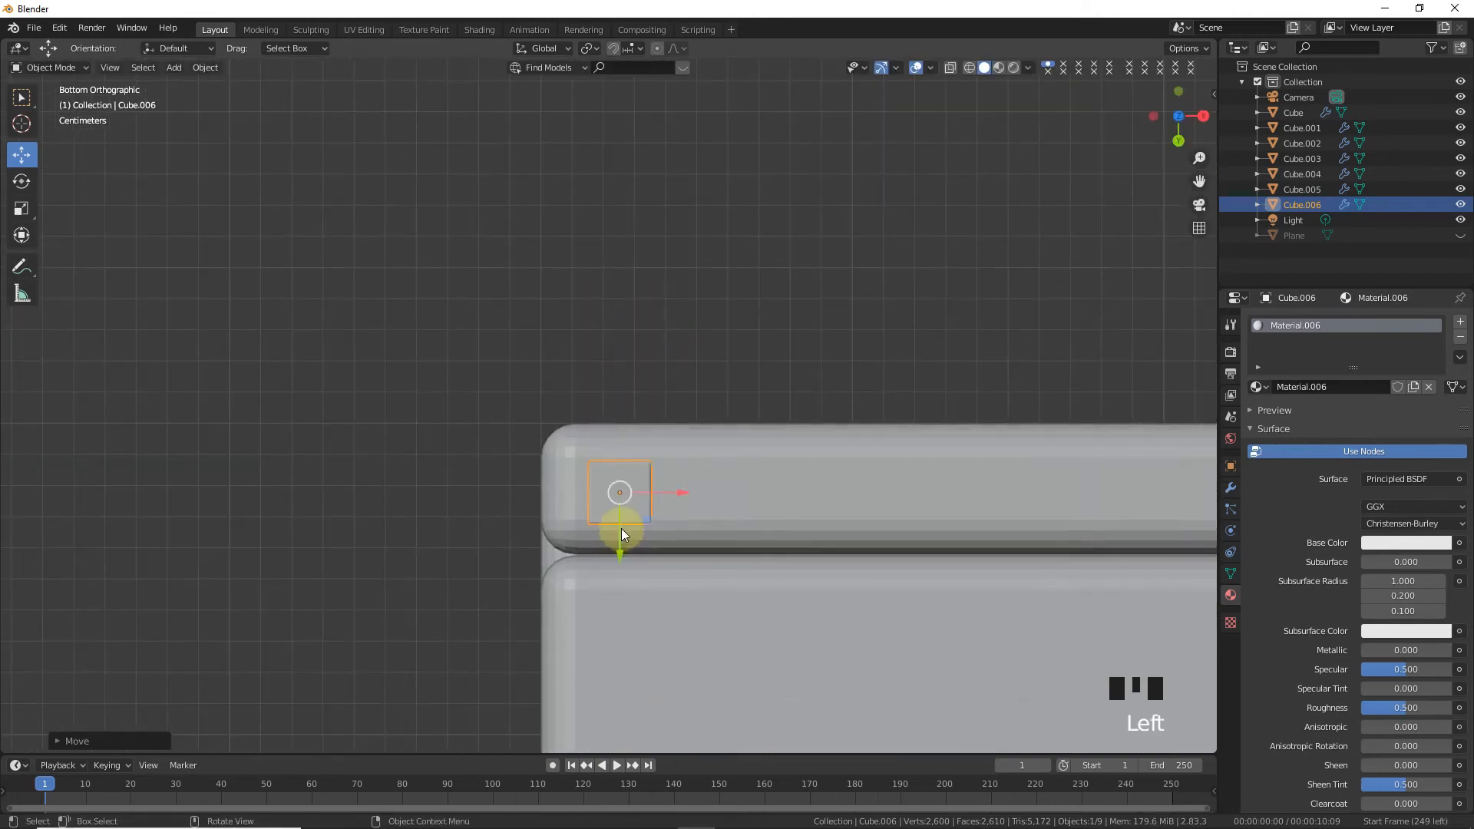
- Nudge the foot block closer to the panel's corner along X and scale it up by about 1.77
scroll(634, 601, "up", 3)
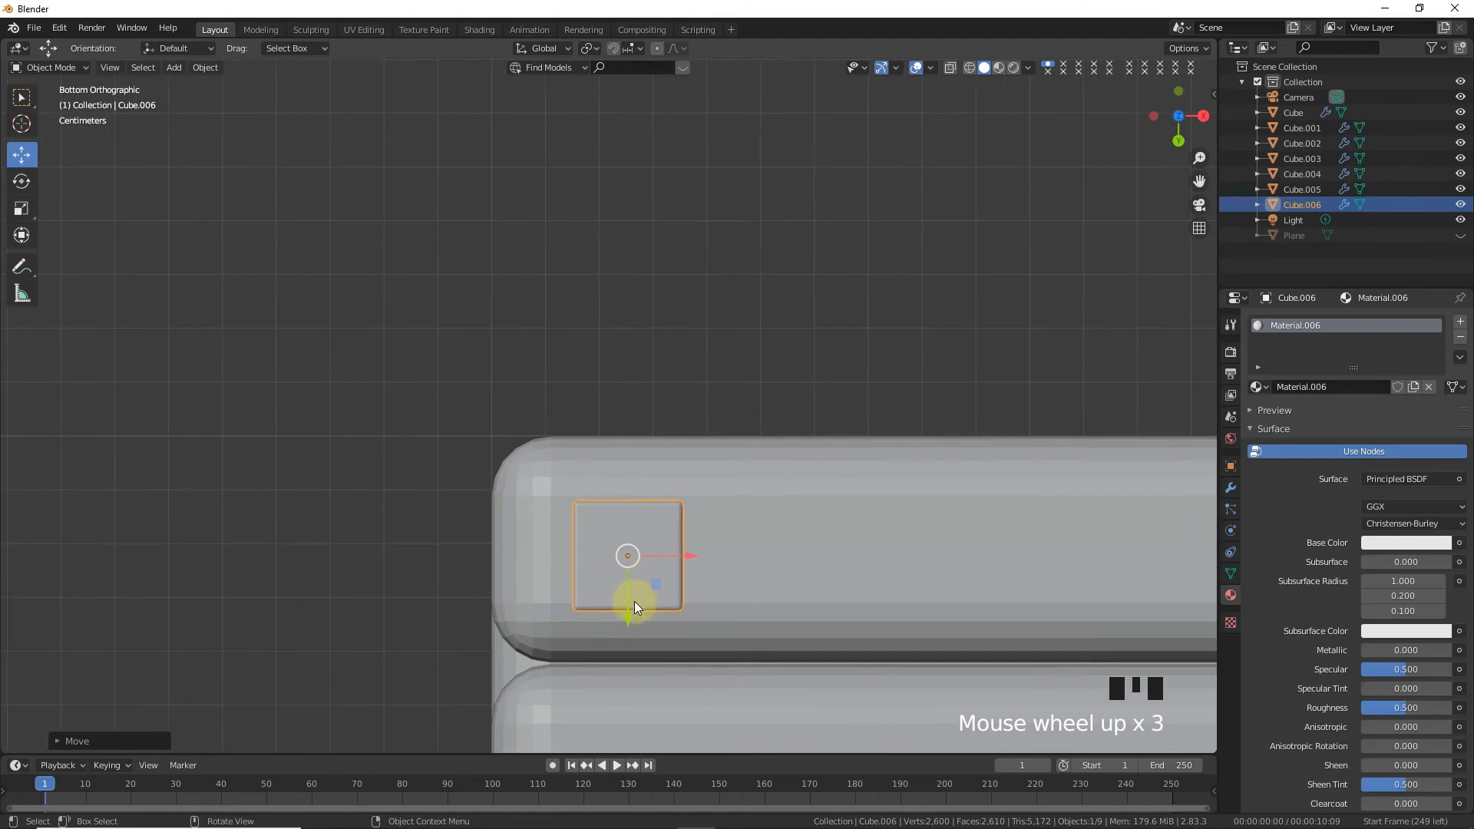
left_click(683, 550)
key("s")
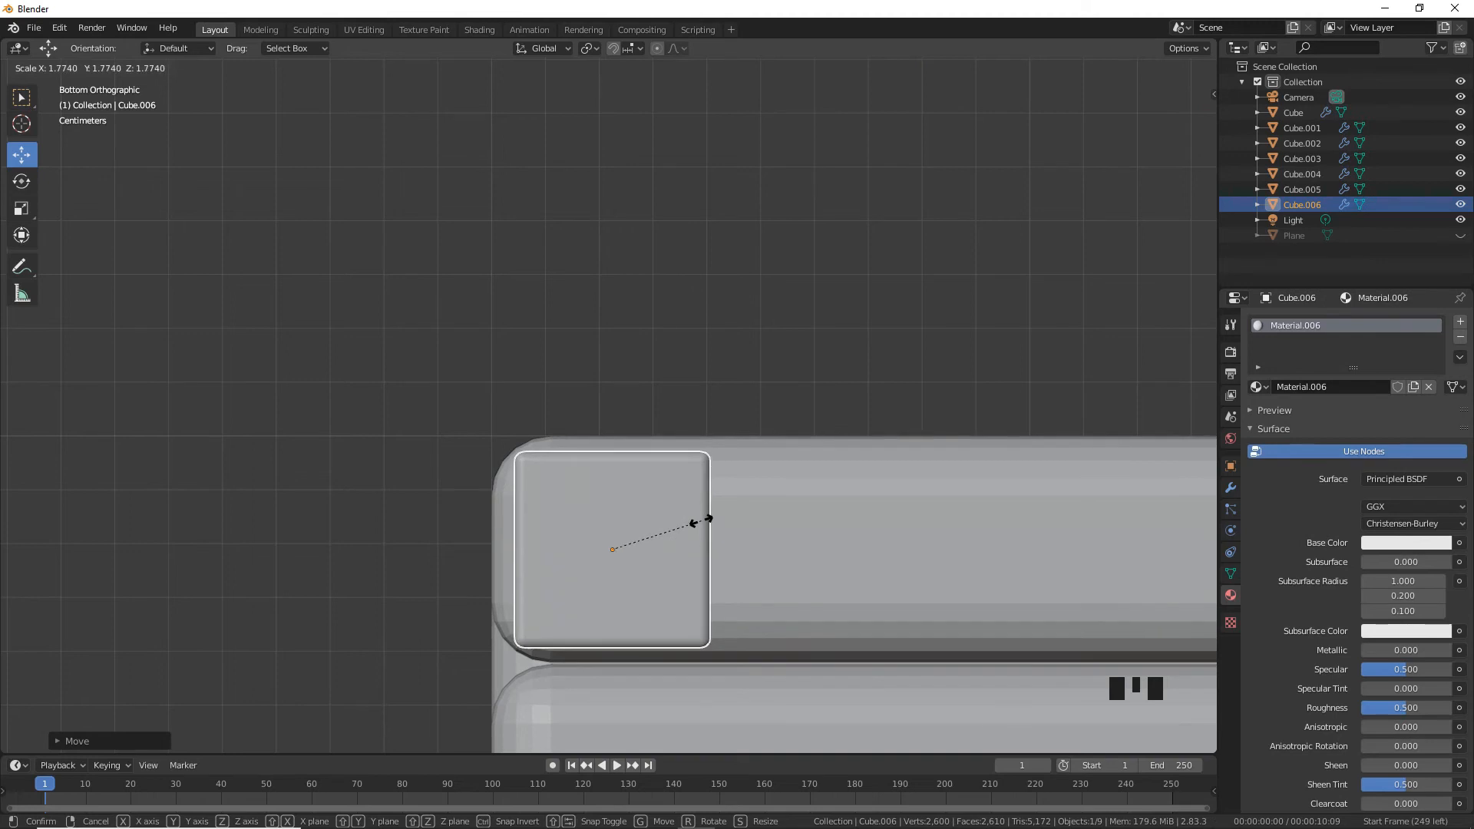
left_click(702, 521)
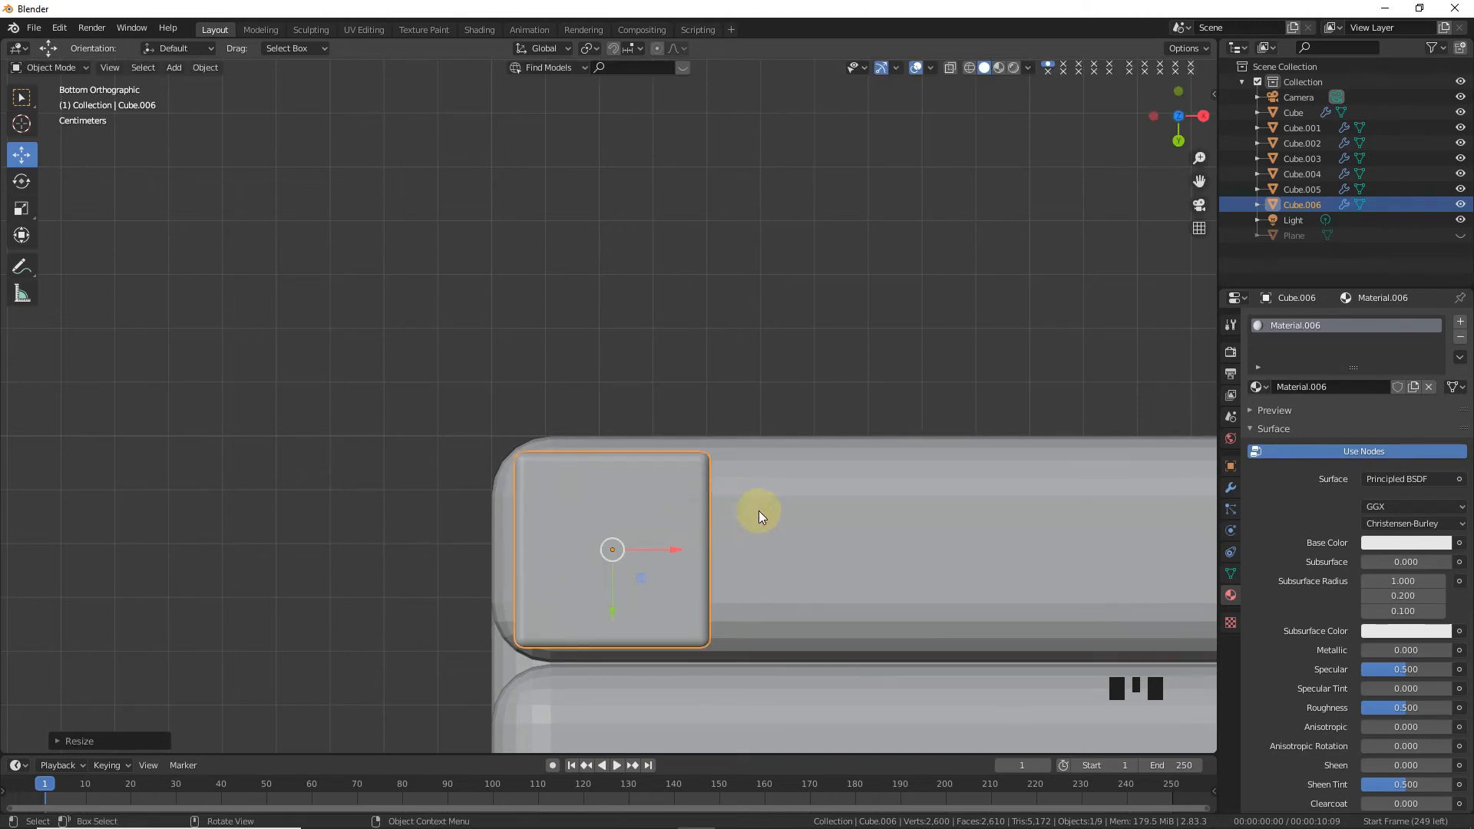
- Duplicate the foot block and place the copy at the opposite end of the same side panel, flush with its corner
scroll(759, 510, "down", 10)
left_click_drag(1197, 180, 568, 196)
scroll(938, 398, "down", 3)
scroll(381, 464, "down", 2)
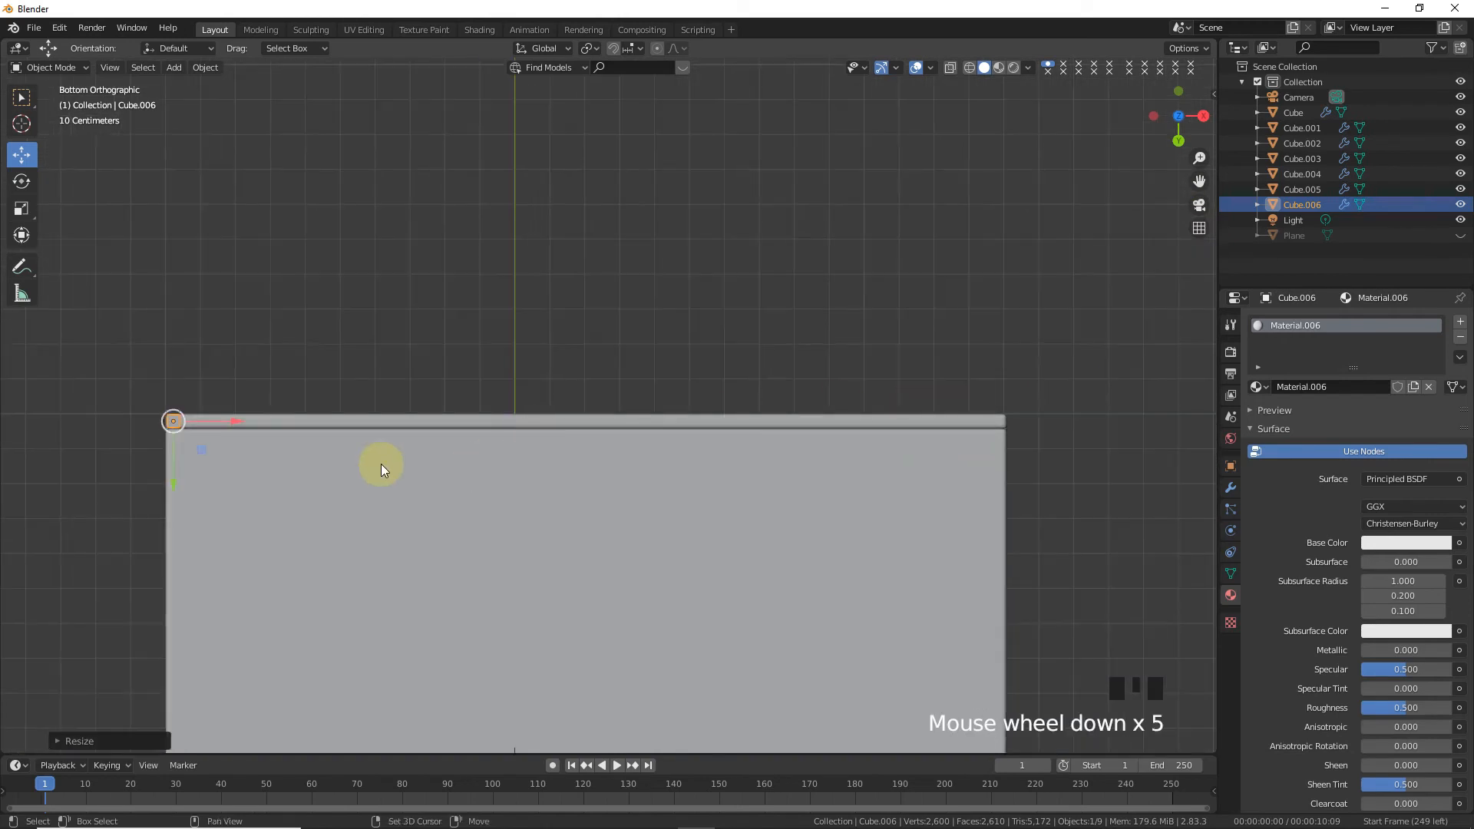
key("shift+d")
left_click(1200, 380)
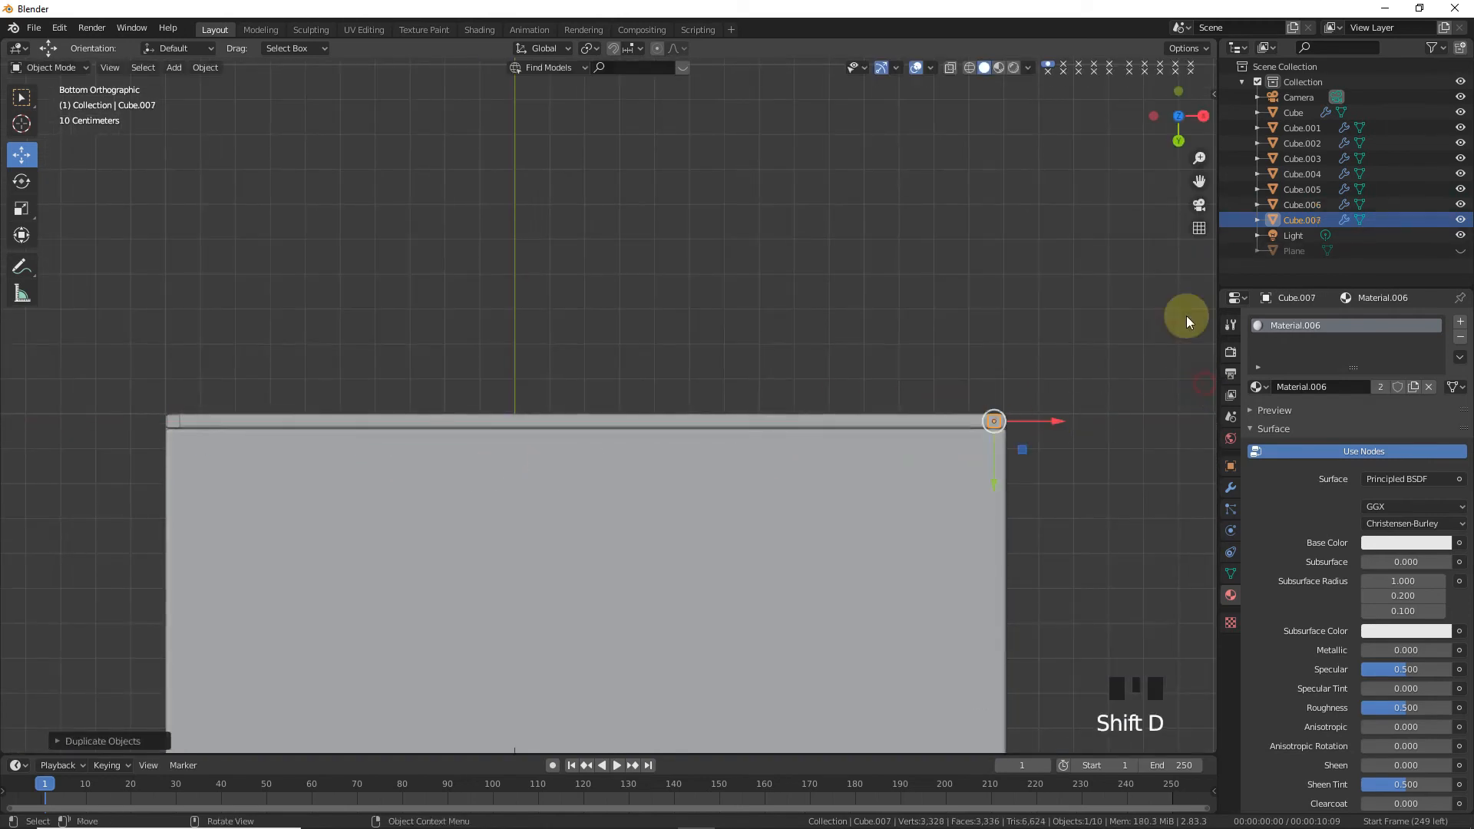
left_click_drag(1199, 181, 933, 345)
scroll(945, 453, "up", 7)
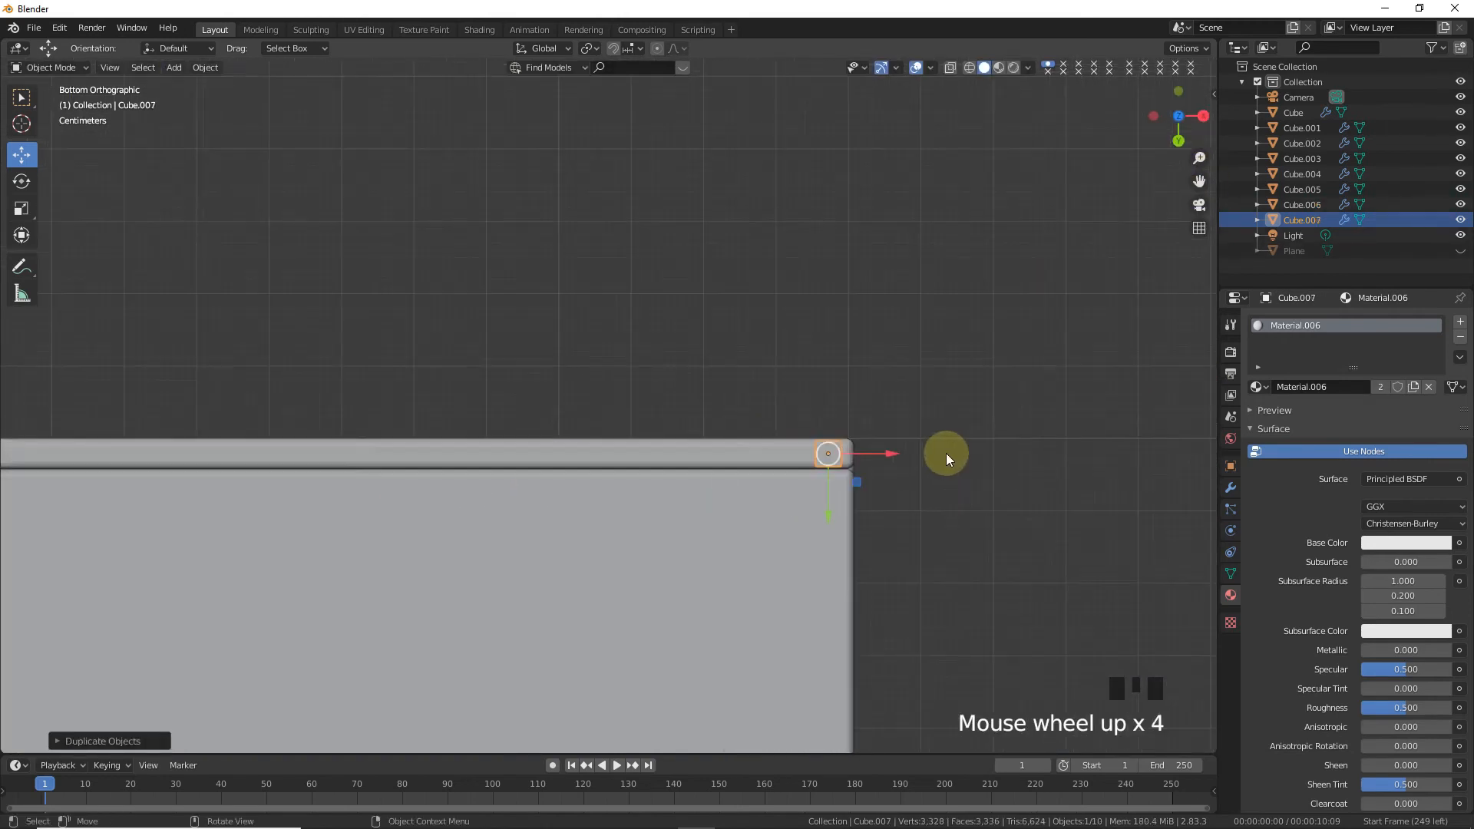
left_click_drag(1067, 485, 1057, 481)
- Duplicate both foot blocks of the side panel along Y and place the copies under the middle divider panel's ends
scroll(1057, 461, "down", 8)
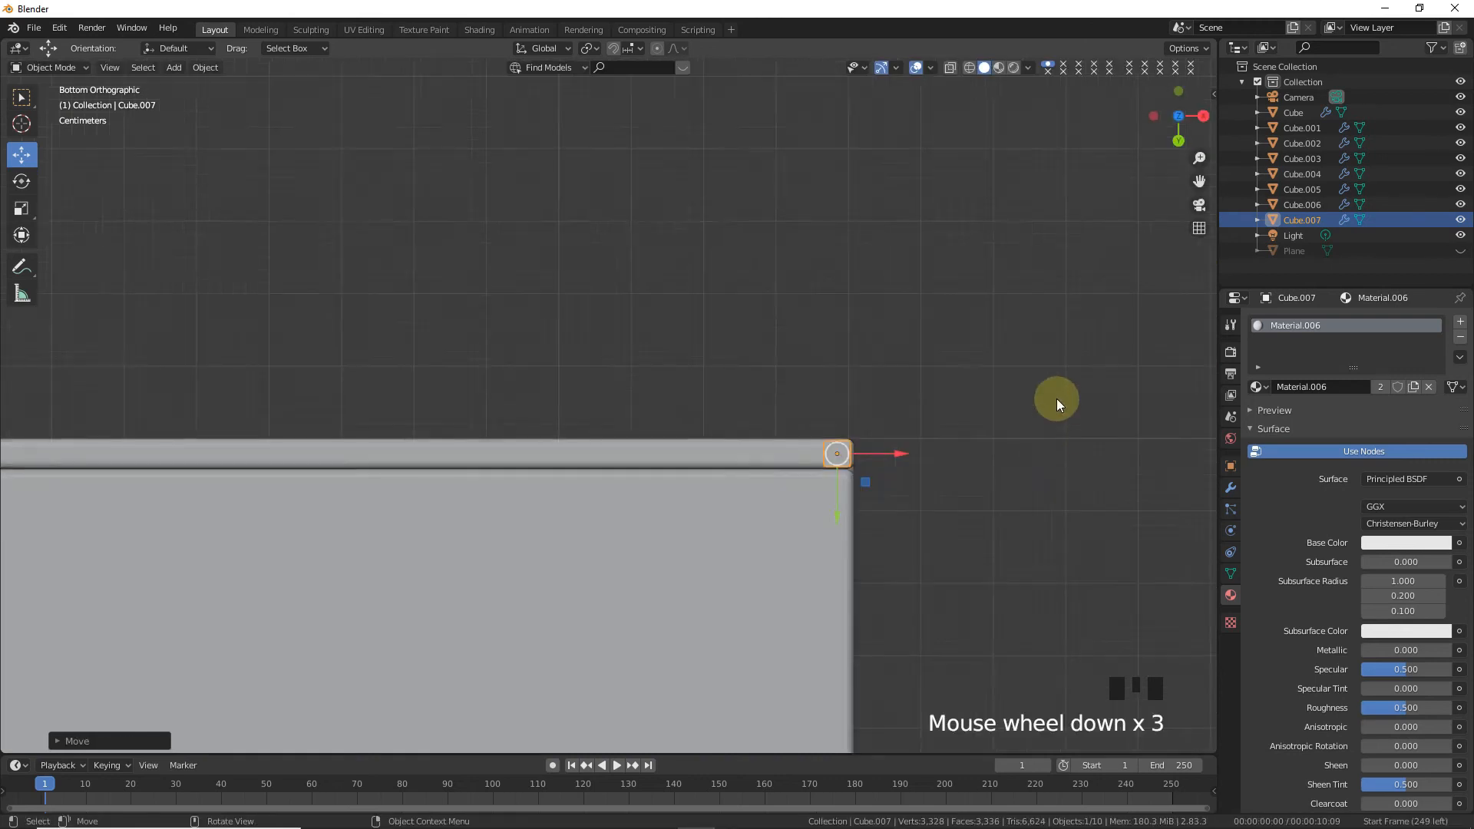
left_click_drag(1194, 182, 674, 436)
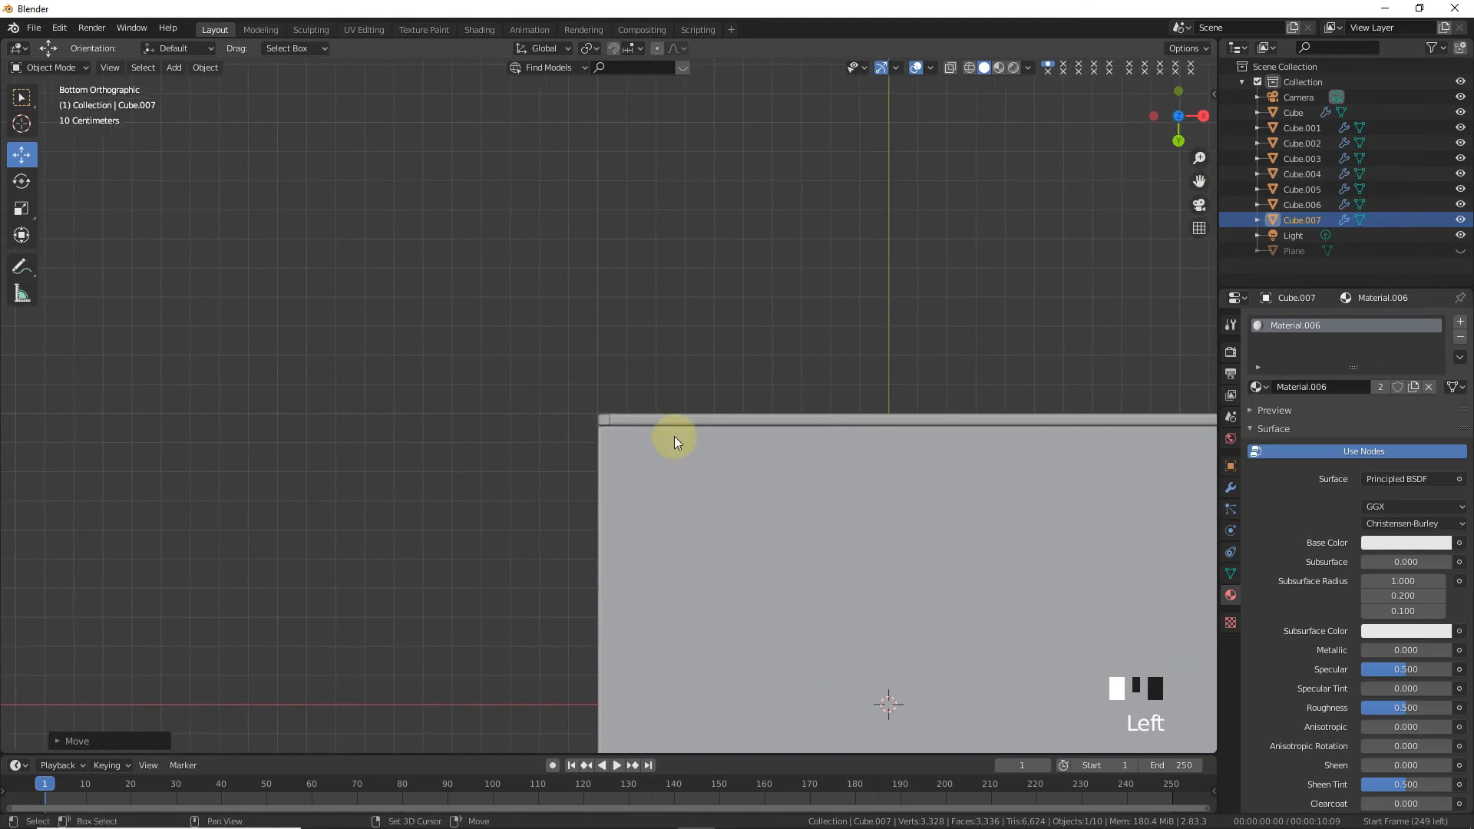
left_click(607, 419, "shift")
scroll(896, 511, "down", 4)
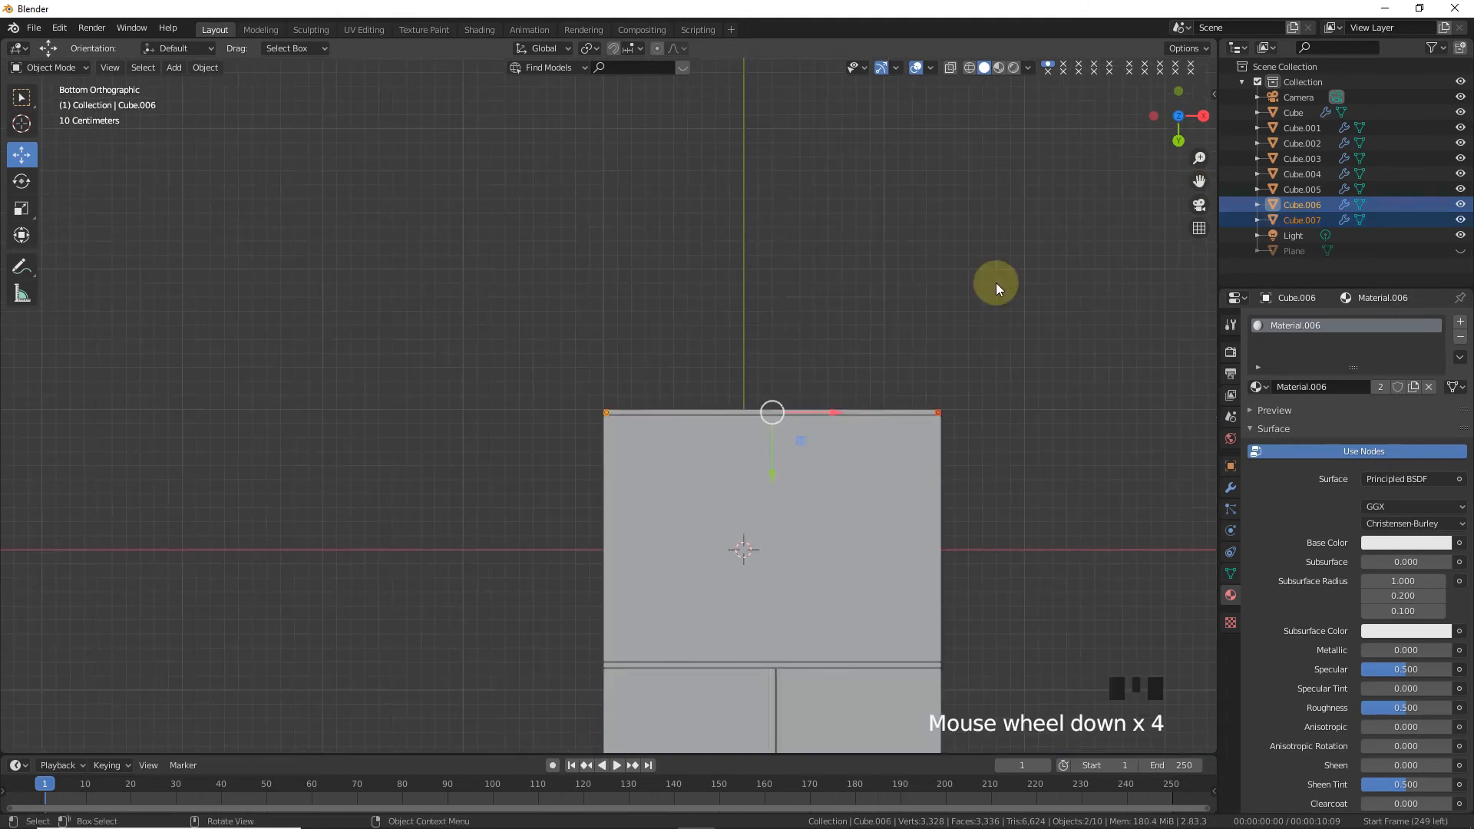
left_click_drag(1205, 194, 1030, 329)
scroll(996, 347, "up", 3)
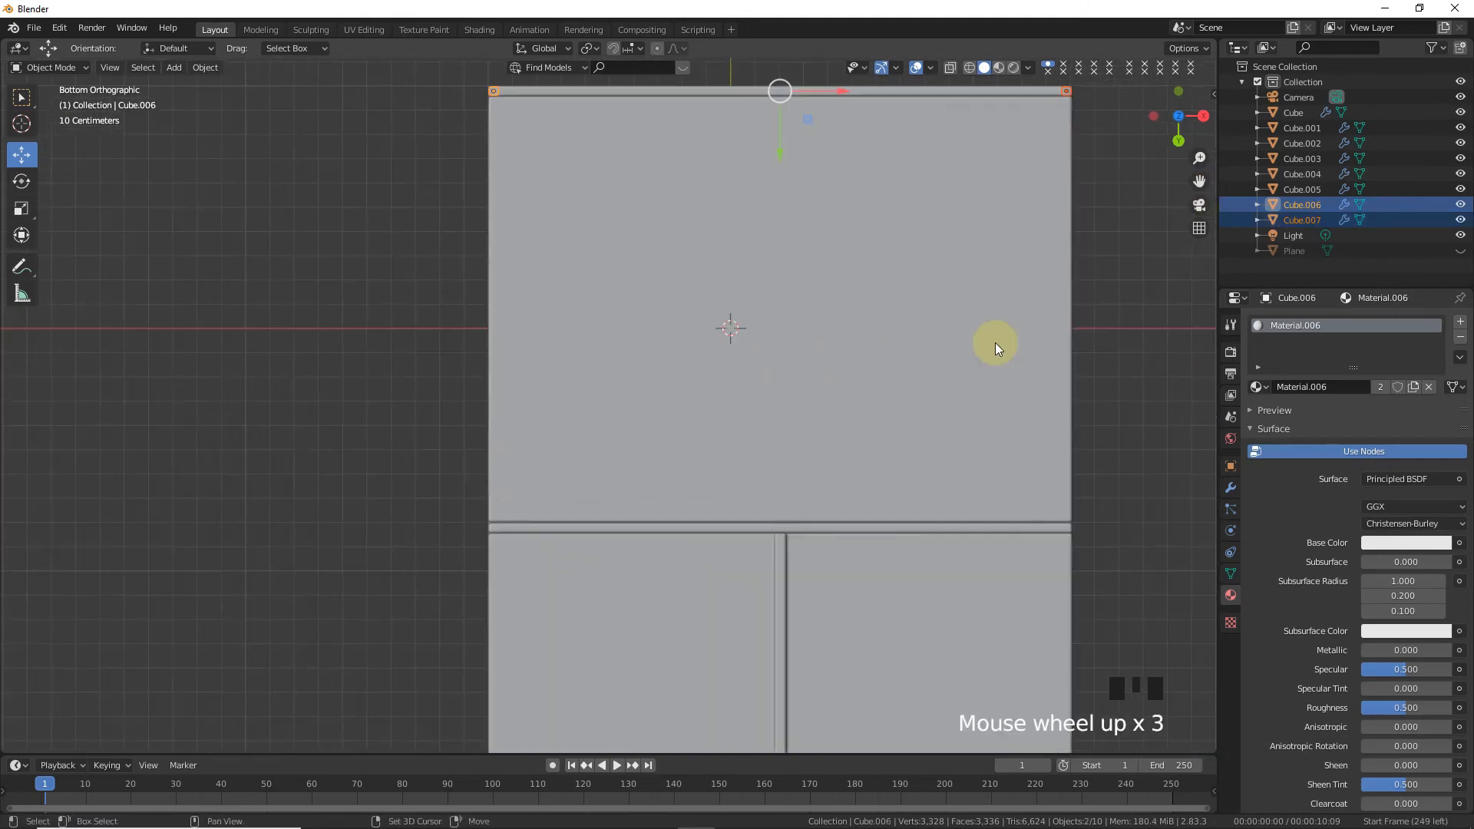
key("shift+d")
key("y")
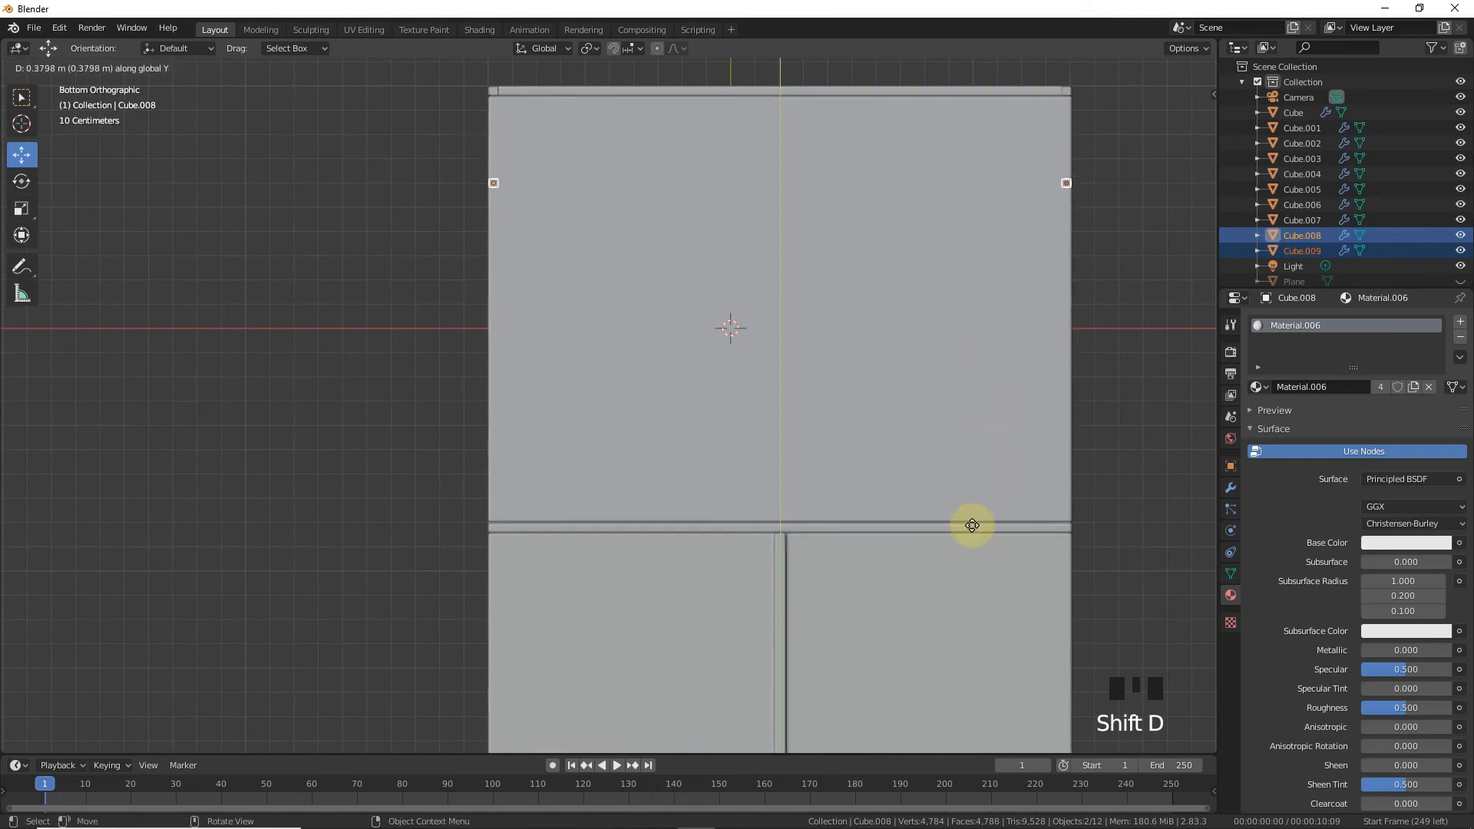
left_click(972, 87)
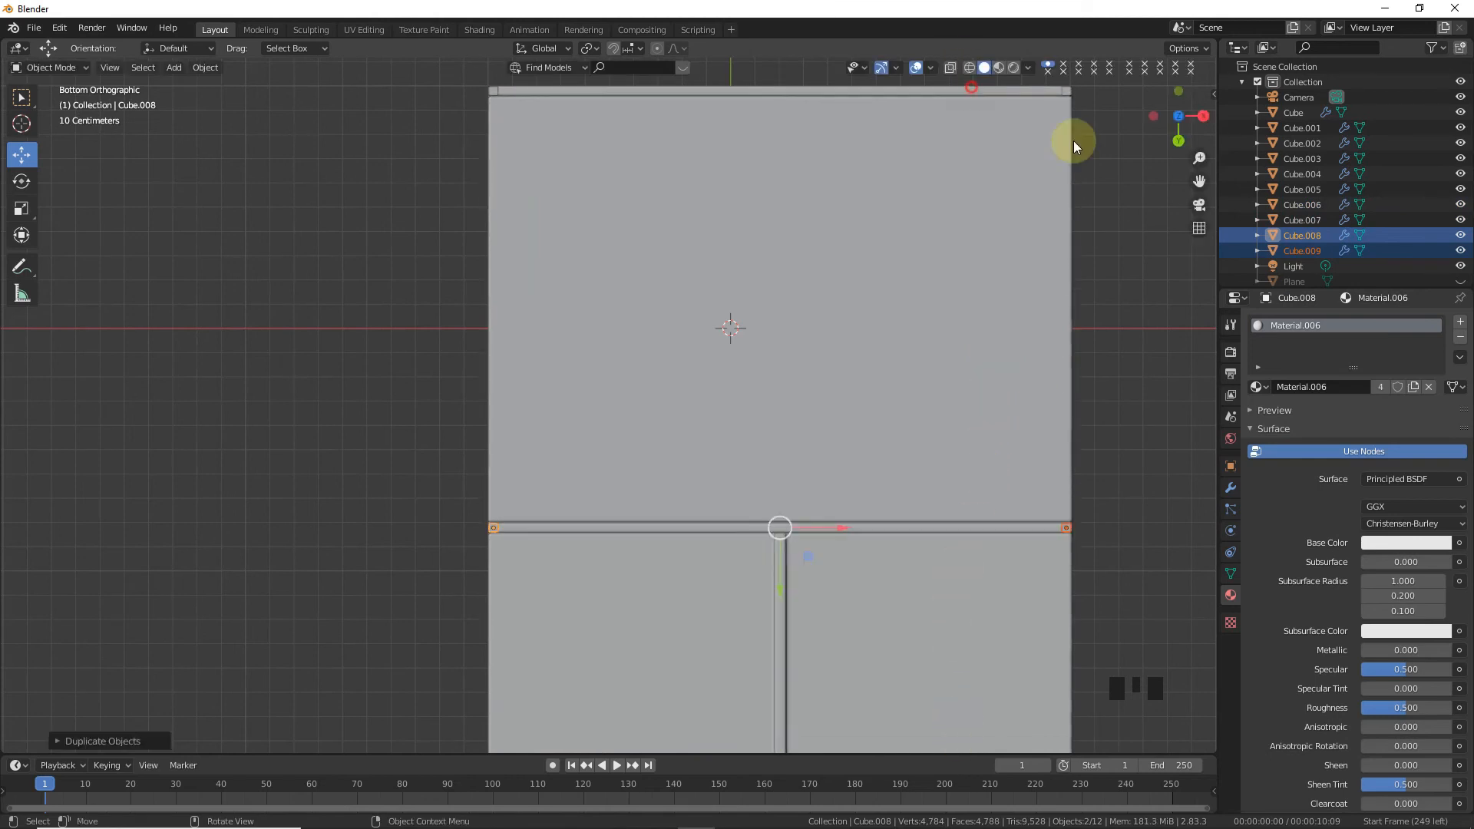
- Fine-tune the divider feet's position along Y to centre them on the divider panel's underside
left_click_drag(1196, 181, 1063, 264)
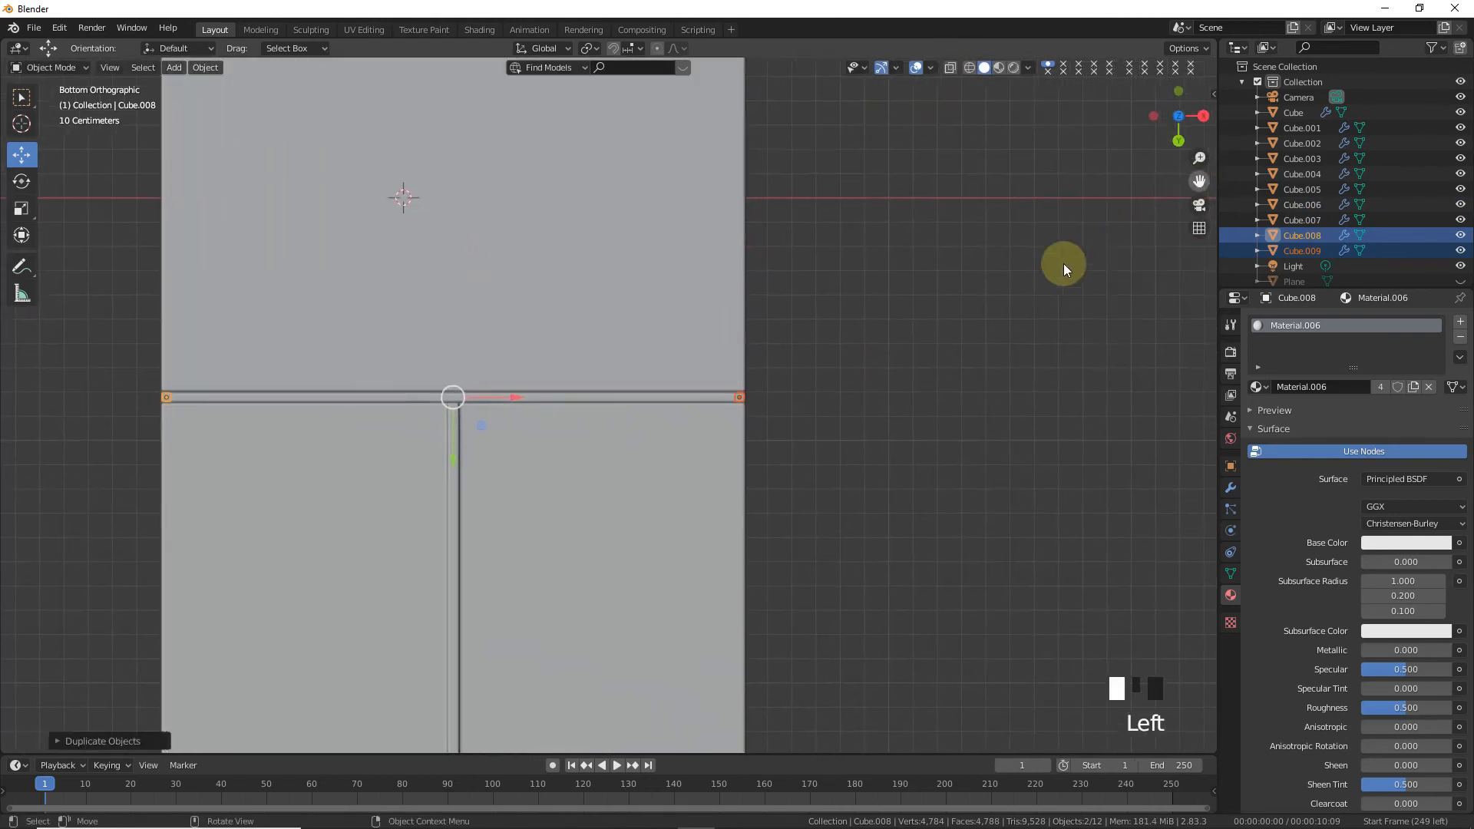
scroll(854, 270, "up", 8)
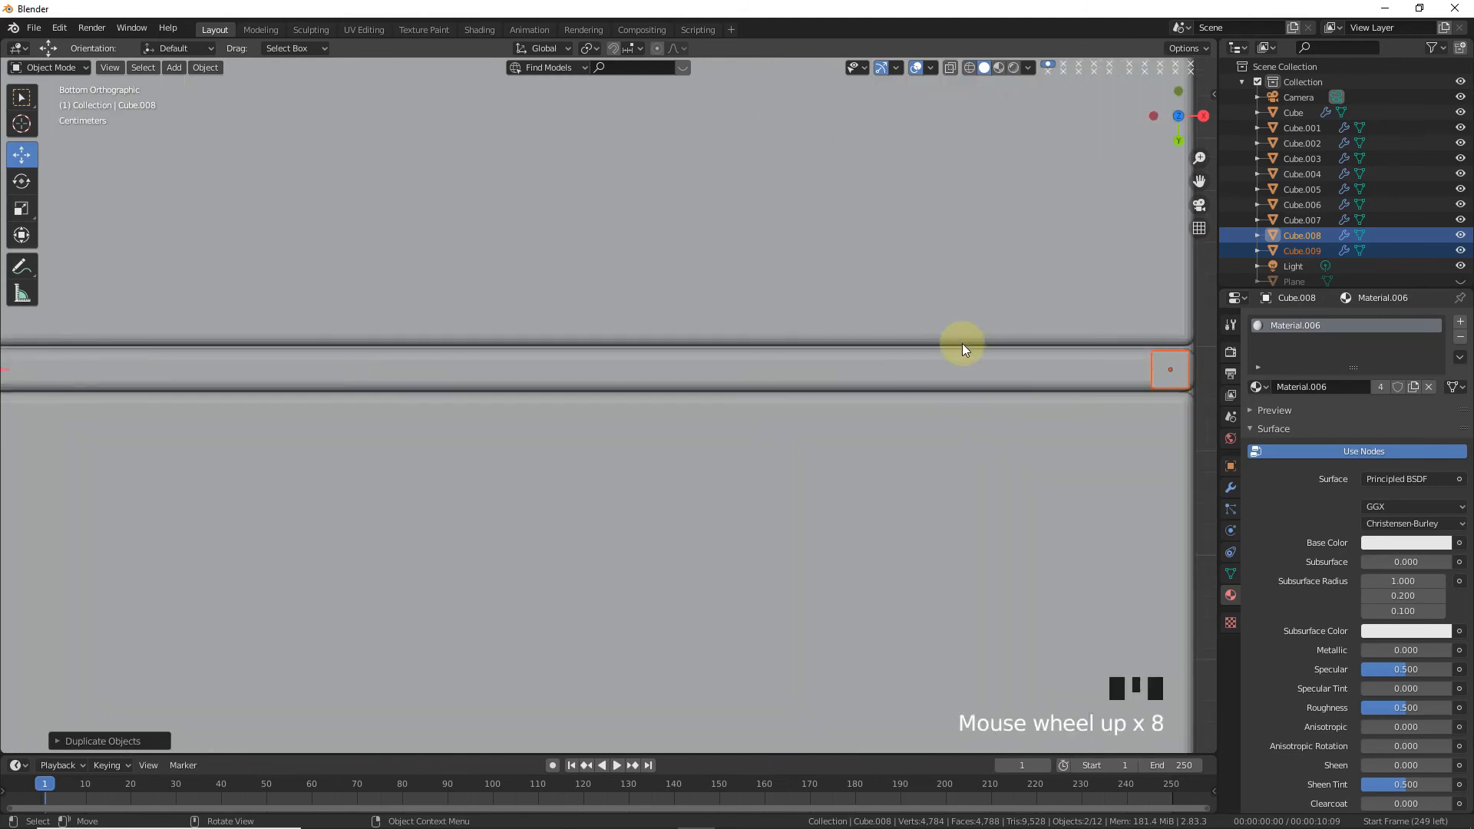
key("g")
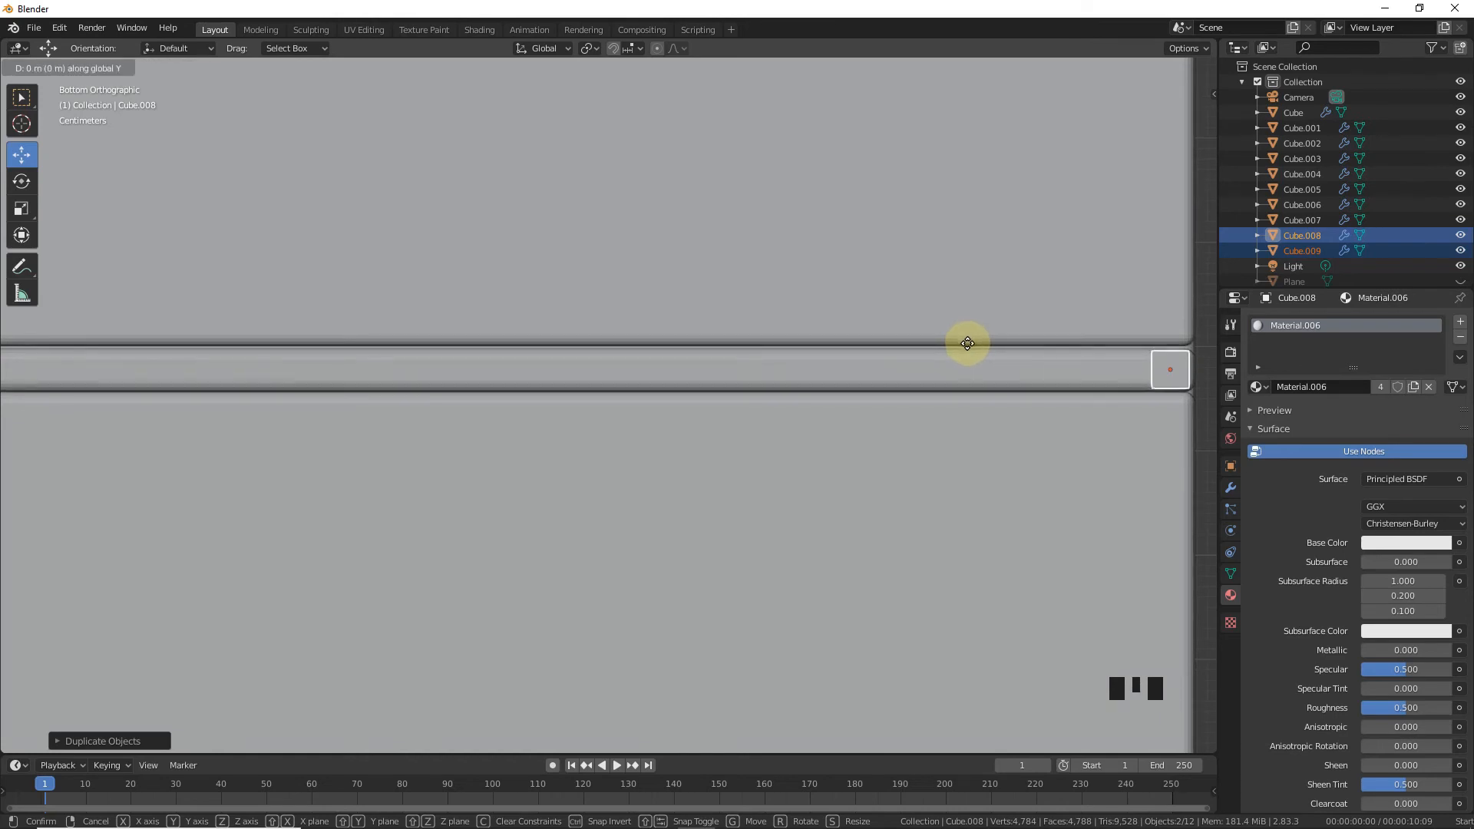
left_click(967, 343)
- Duplicate the divider's two feet along Y to the underside of the opposite outer side panel
scroll(1089, 367, "down", 7)
left_click_drag(1200, 202, 1188, 186)
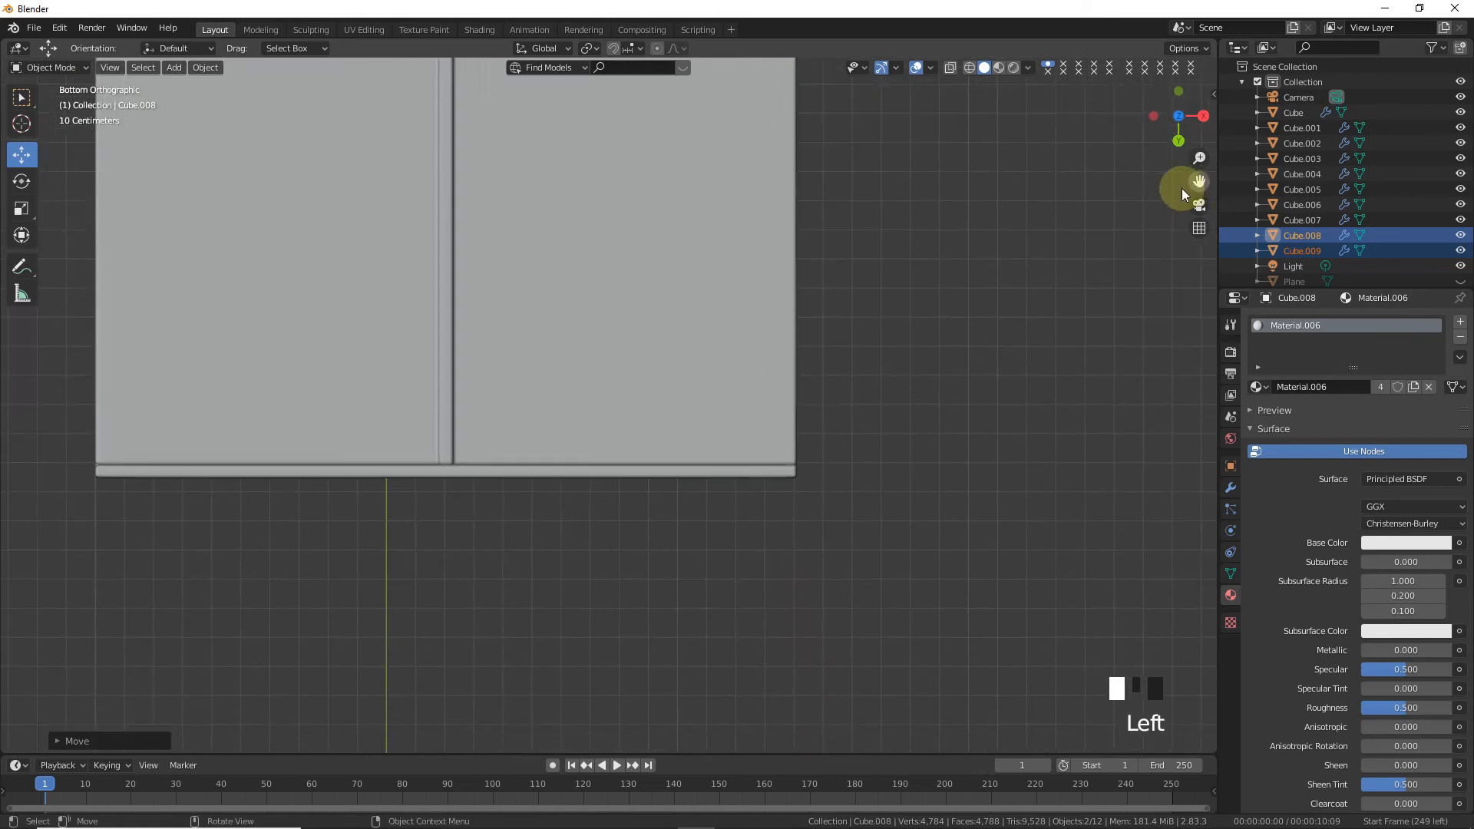
key("shift+d")
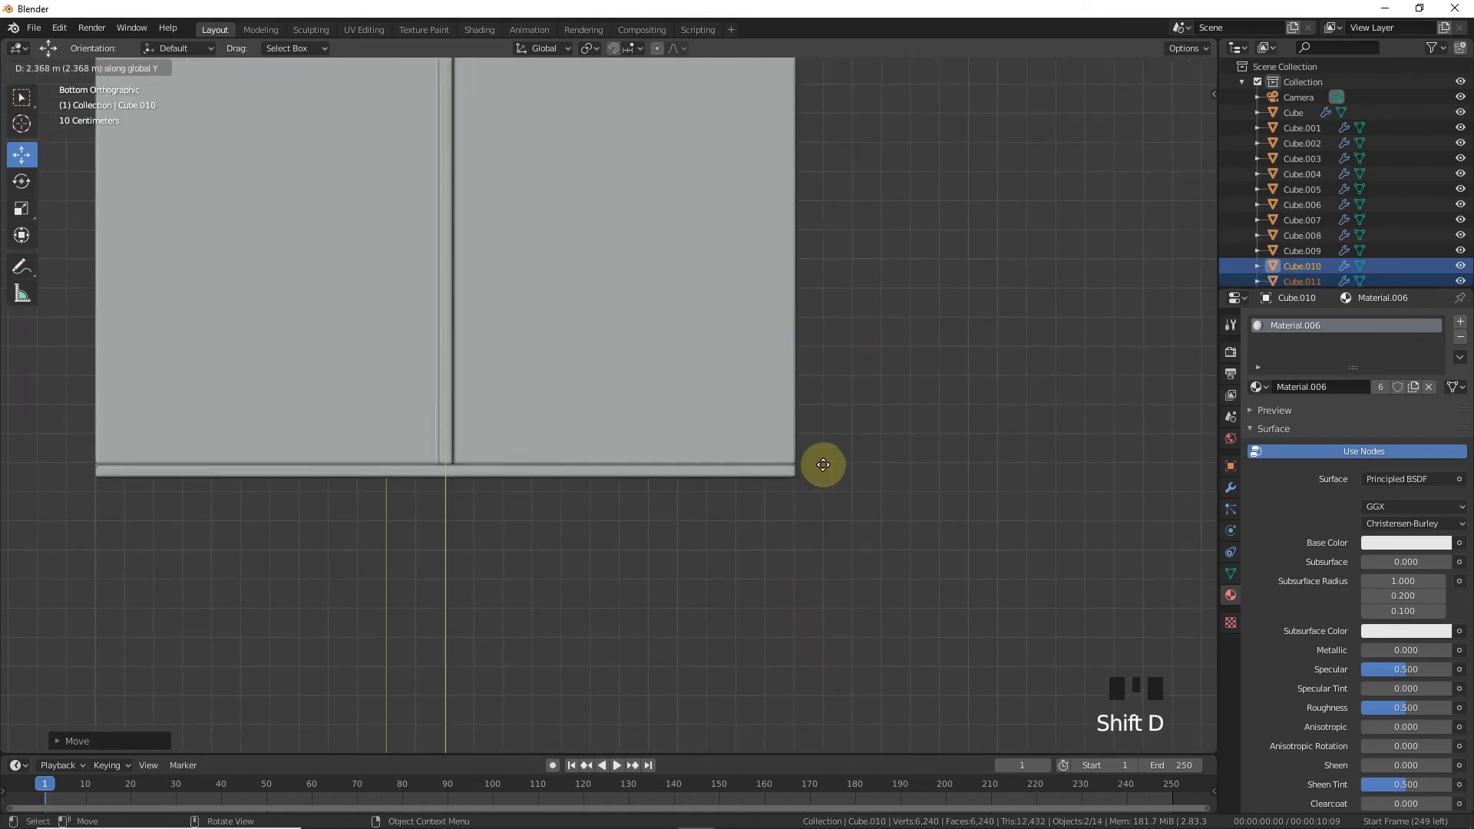
right_click(840, 162)
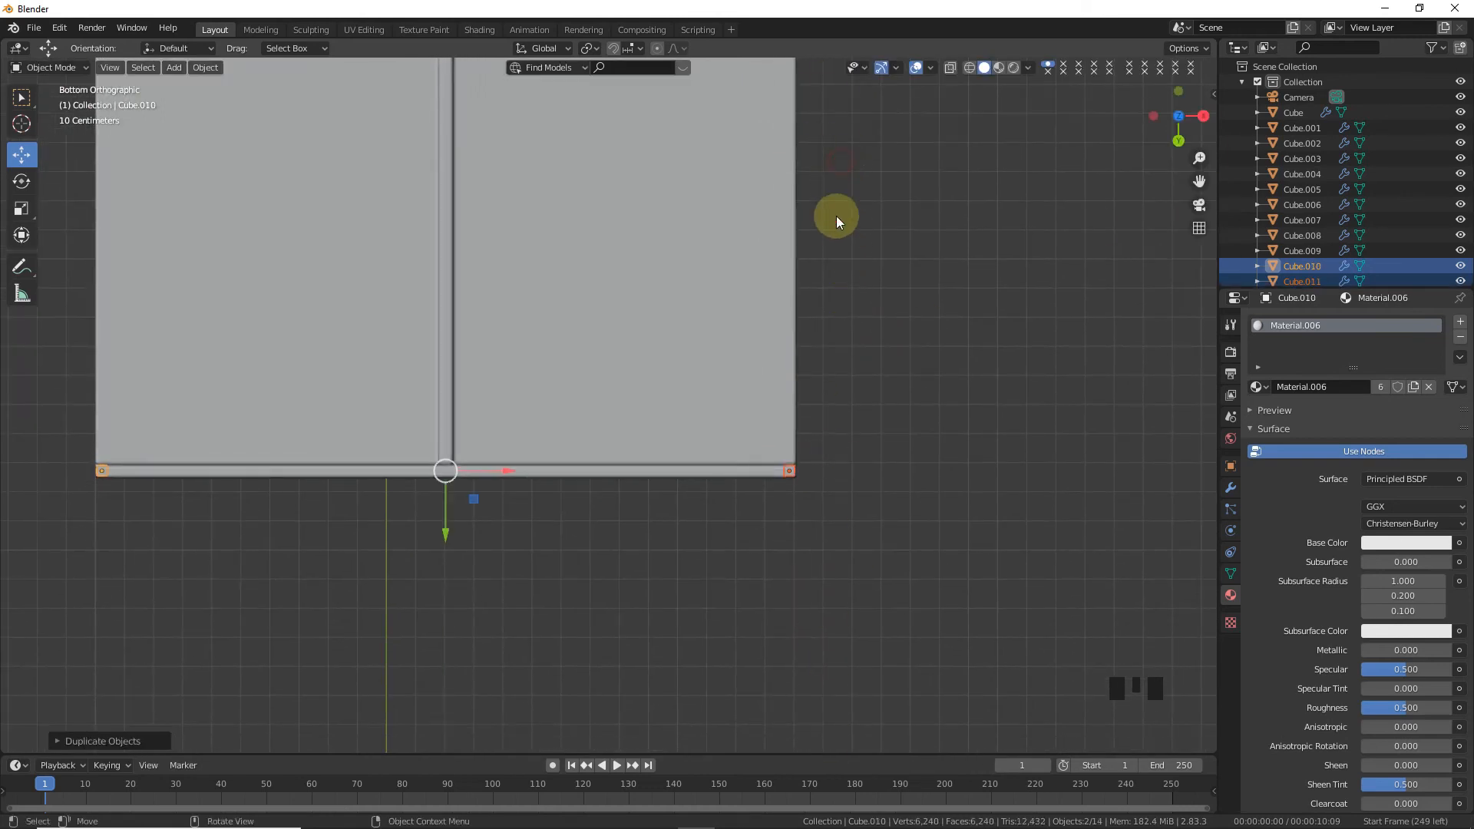
- Nudge the outer panel's feet slightly along Y to centre them on the panel's thickness
scroll(911, 324, "up", 8)
left_click_drag(1193, 186, 799, 484)
scroll(605, 469, "up", 8)
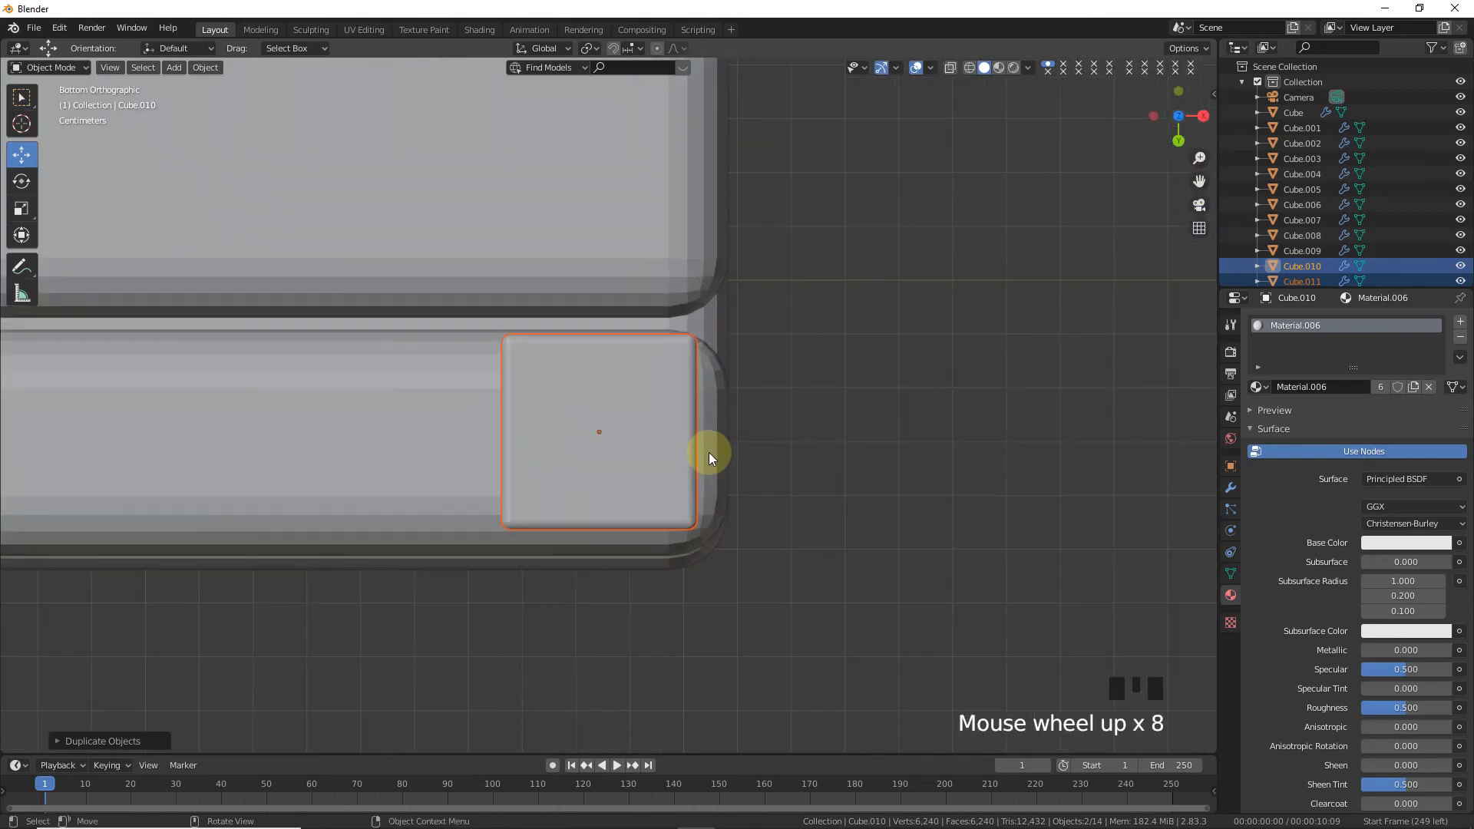
key("g")
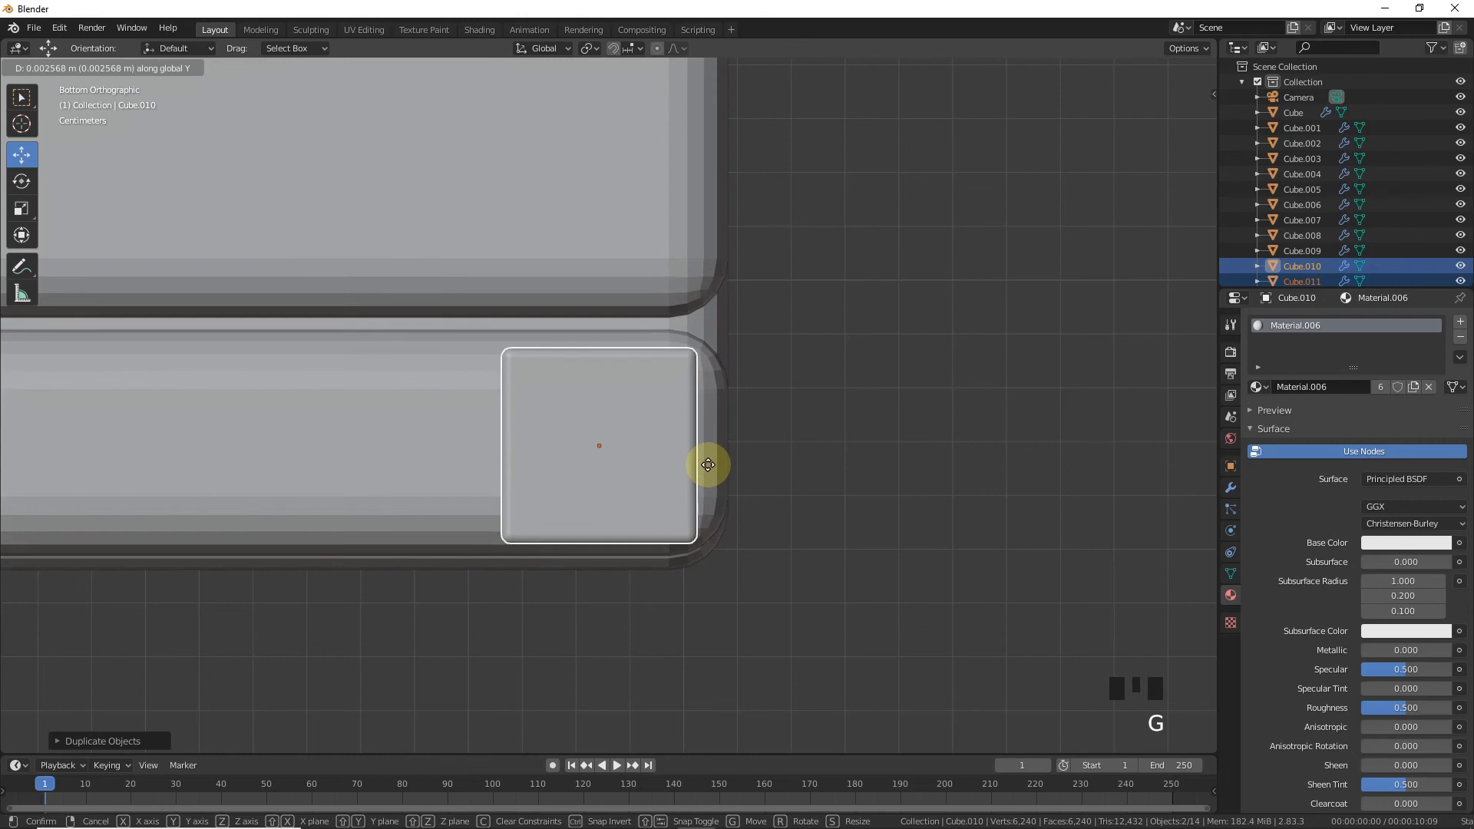
left_click(707, 462)
- In the front view, select all six feet and raise them along Z until they meet the furniture's underside
scroll(818, 459, "down", 14)
left_click_drag(1179, 119, 1078, 280)
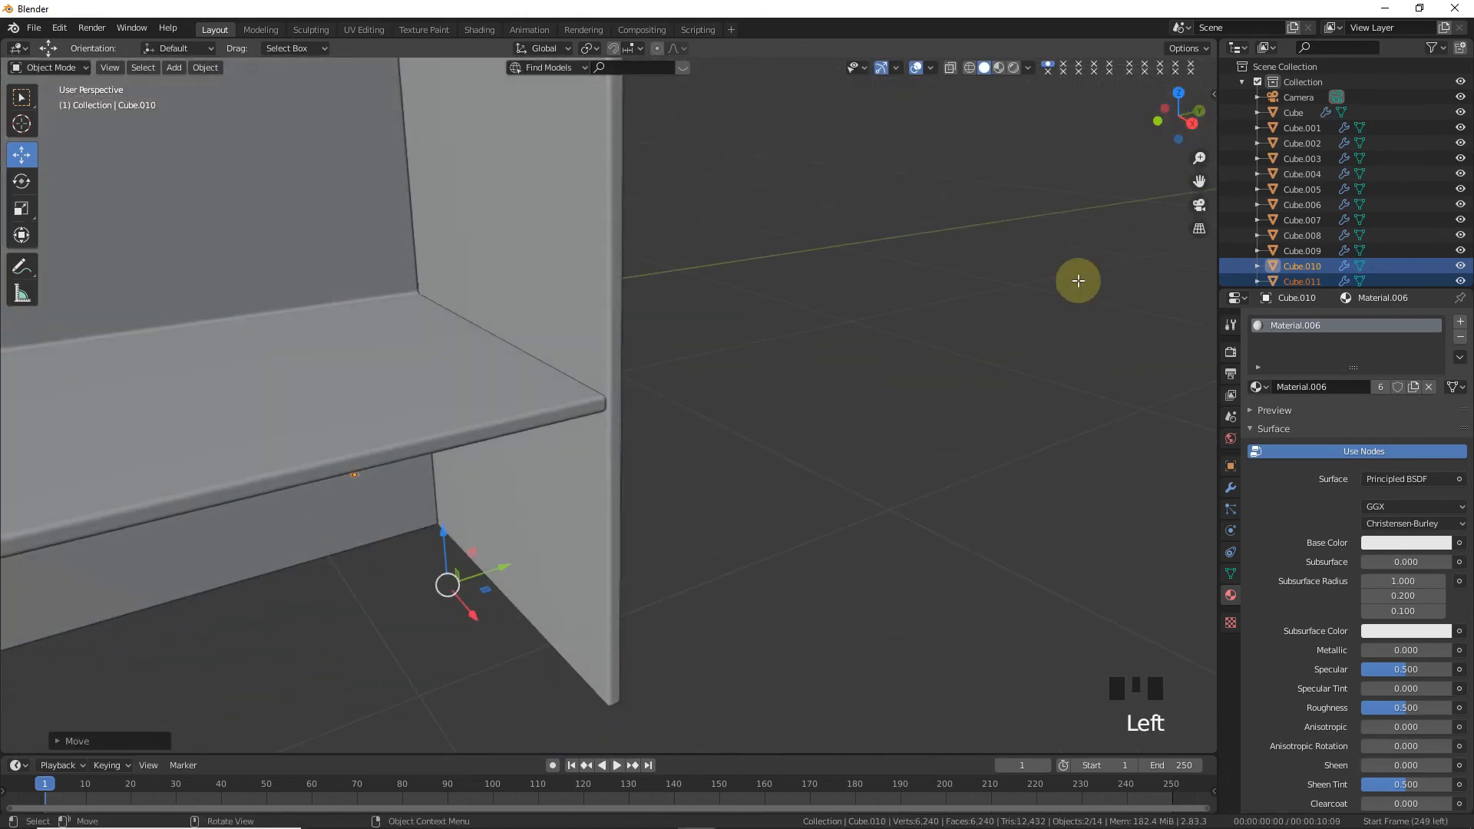
scroll(1006, 265, "down", 5)
key("KP_1")
scroll(891, 296, "down", 3)
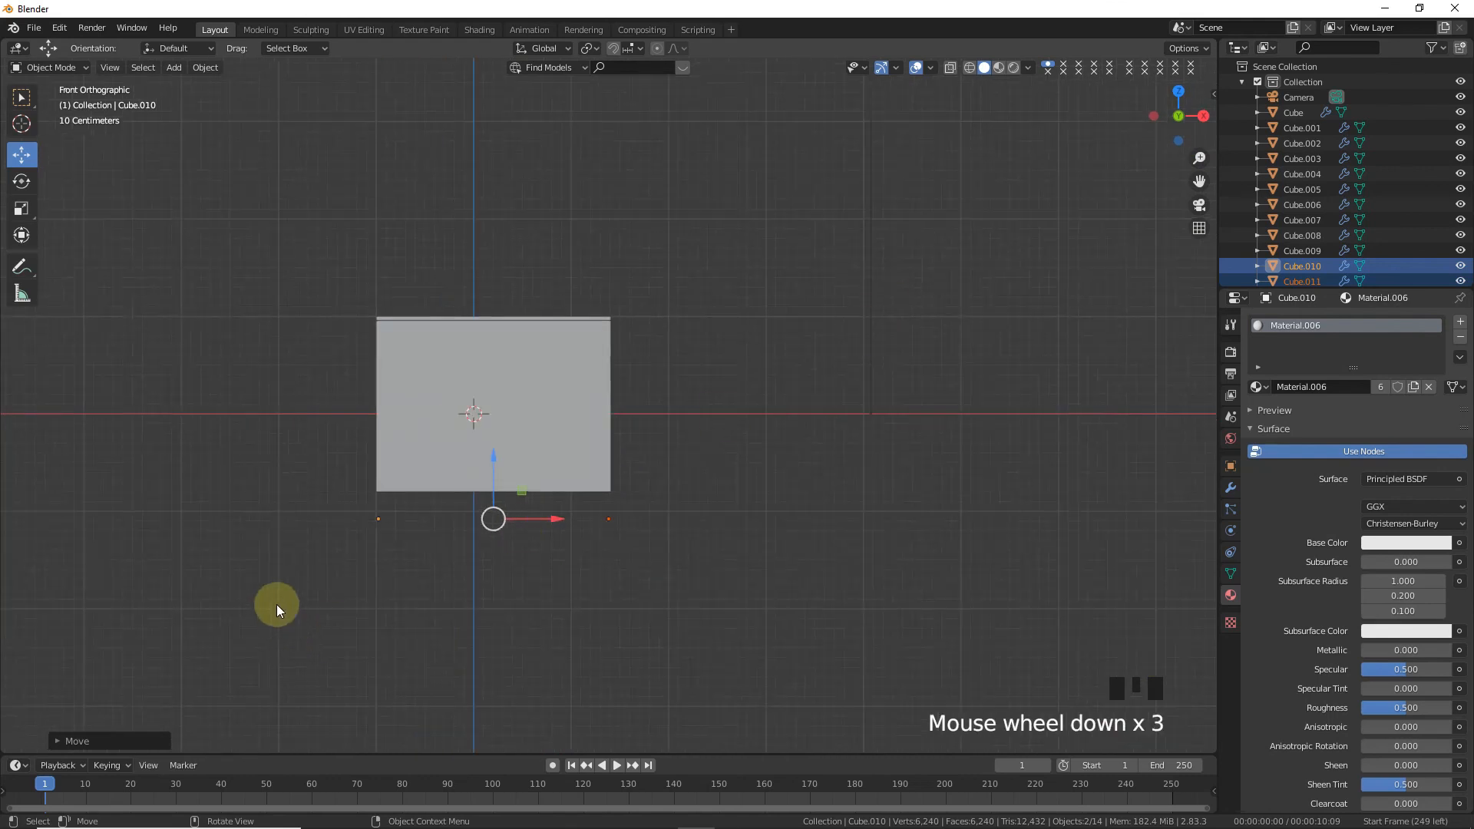
left_click_drag(313, 507, 797, 565)
scroll(1112, 219, "up", 3)
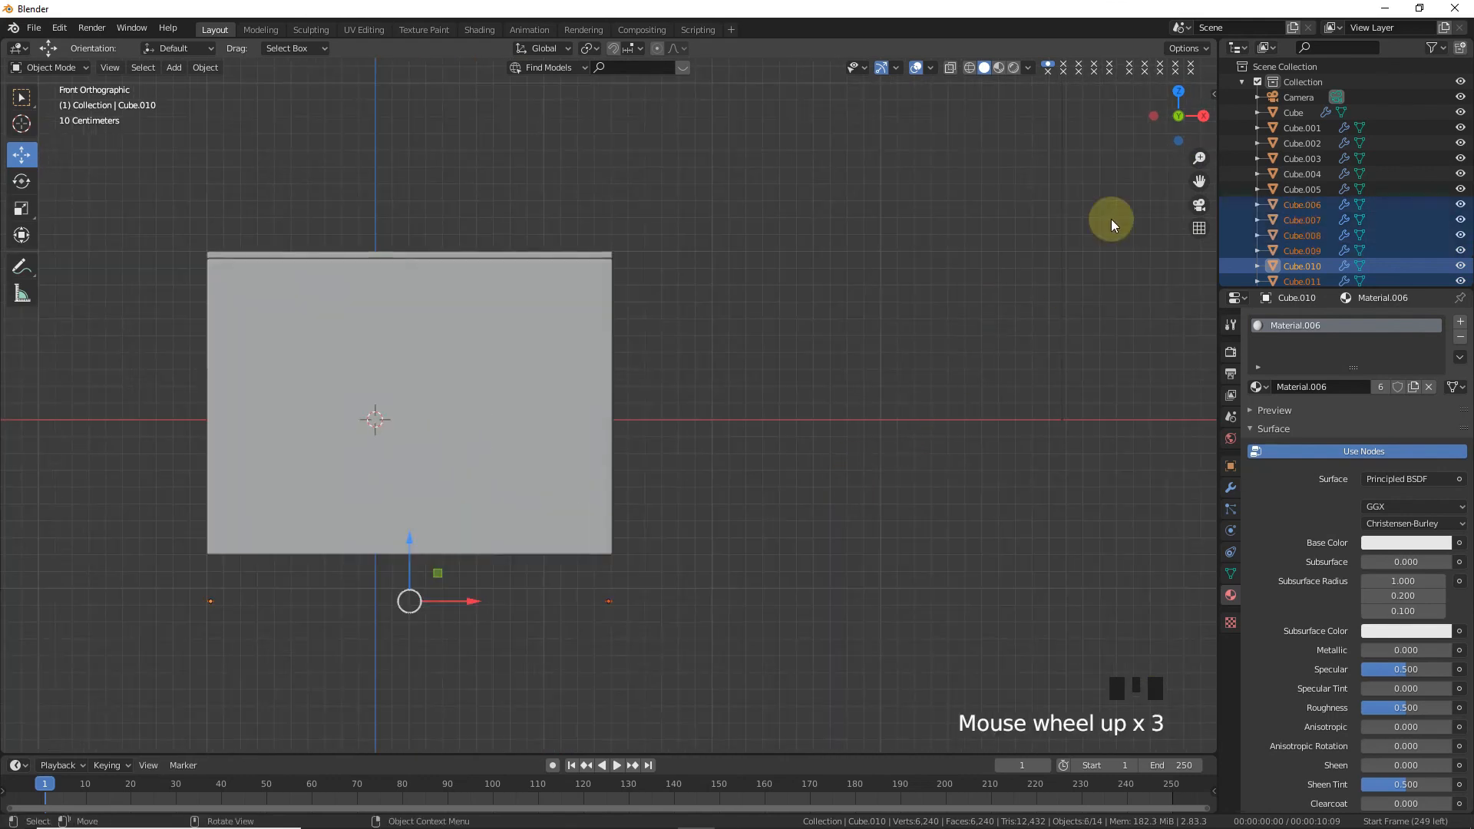
left_click_drag(1197, 185, 1473, 32)
scroll(717, 373, "up", 7)
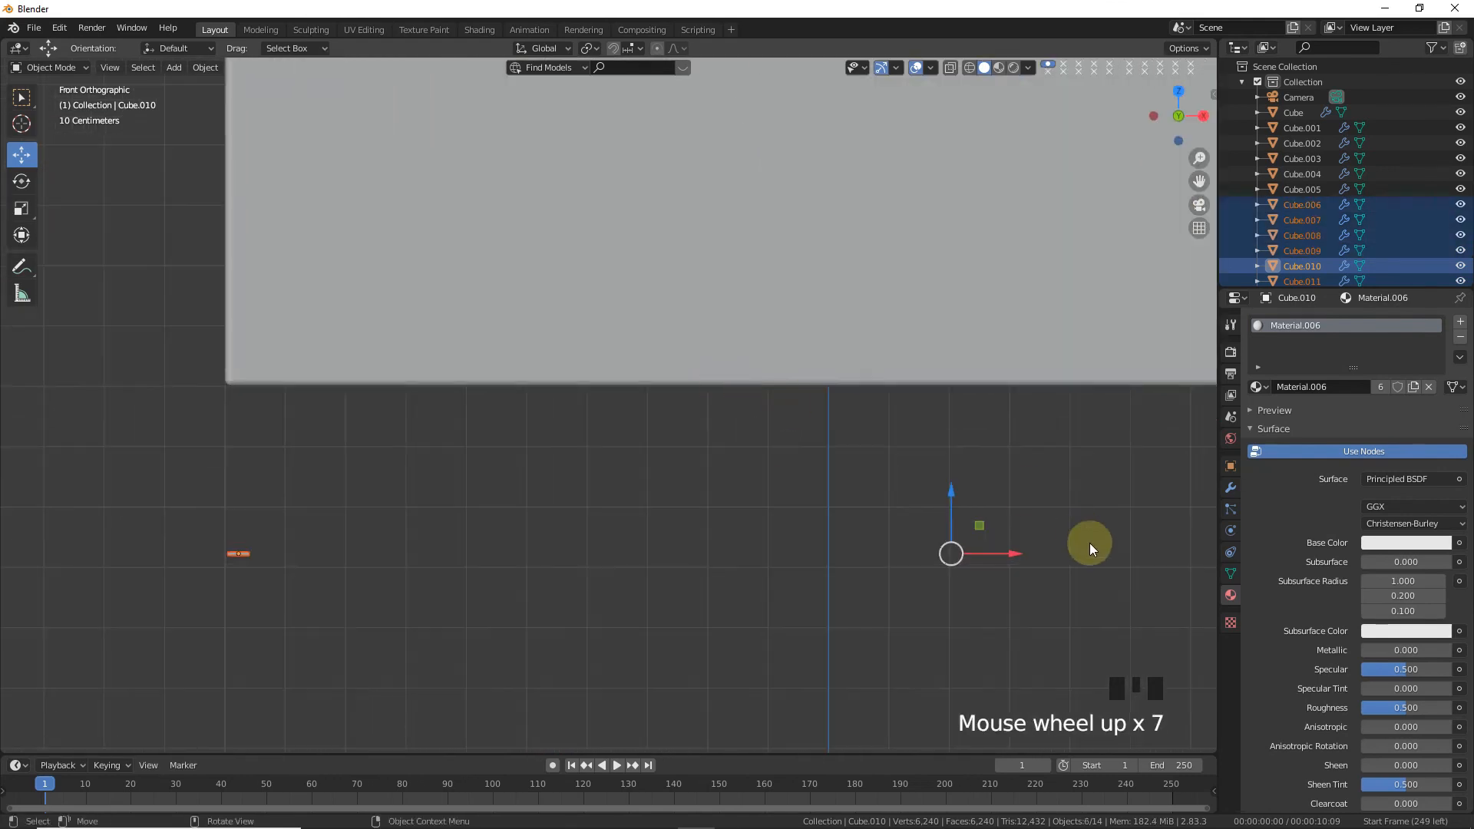
left_click_drag(956, 513, 841, 339)
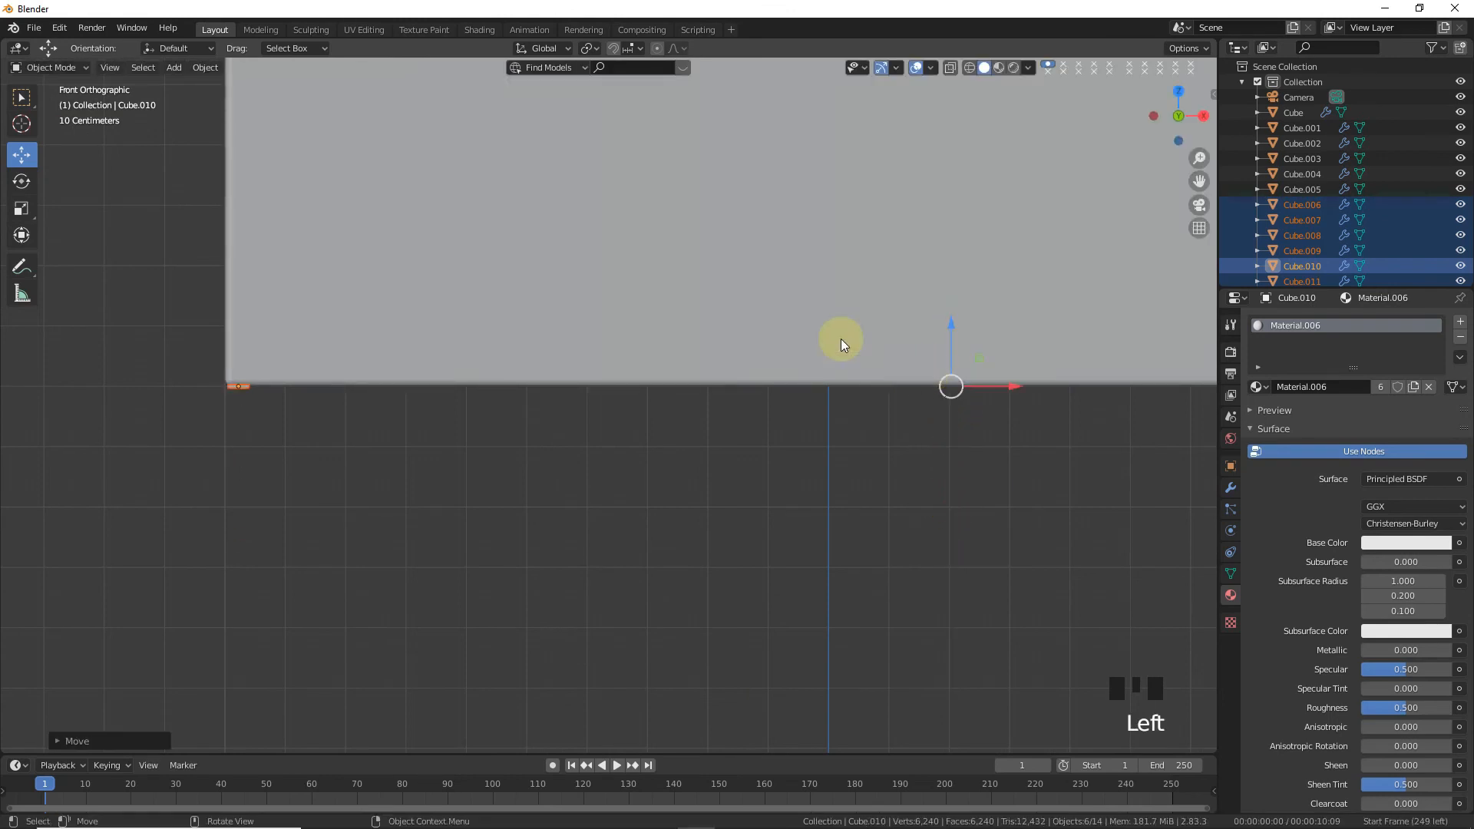
scroll(1217, 166, "up", 1)
left_click_drag(1199, 181, 1473, 275)
scroll(895, 408, "up", 6)
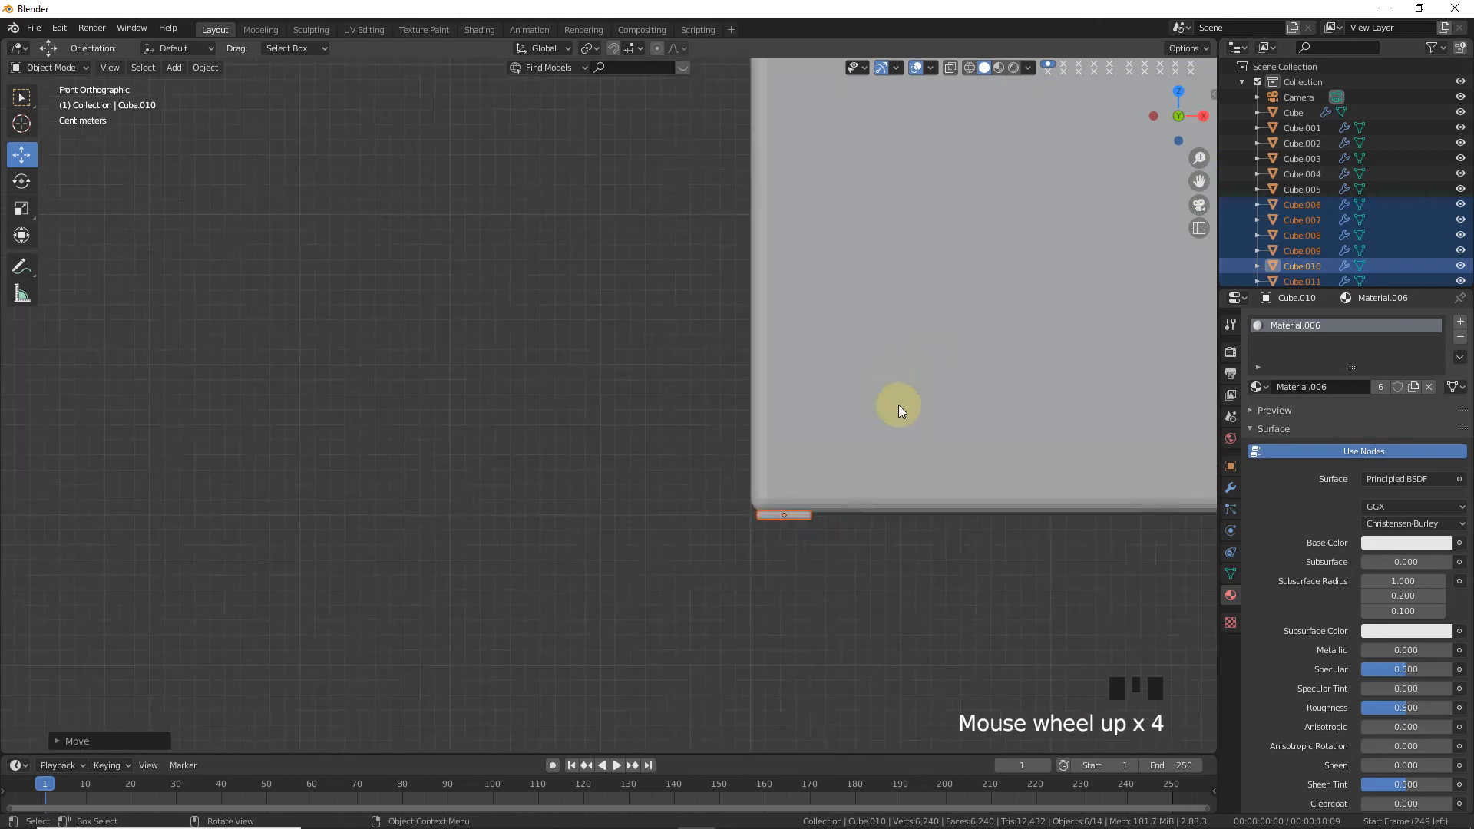
- Unhide the floor plane and display the whole furniture piece in rendered shading
left_click_drag(1169, 117, 1052, 224)
scroll(1053, 223, "down", 3)
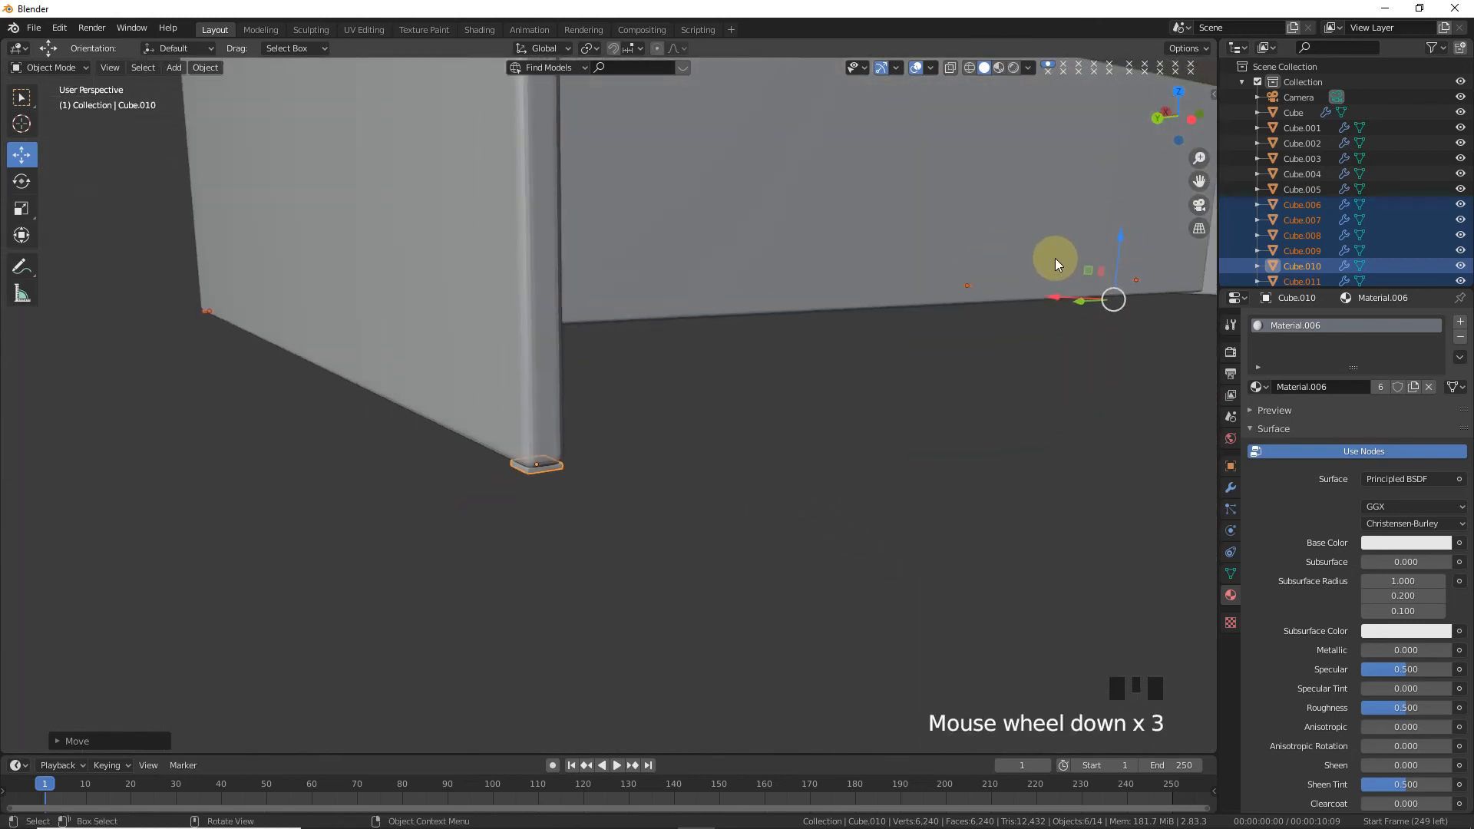
scroll(1055, 258, "down", 2)
left_click_drag(1468, 217, 1471, 310)
left_click(1460, 273)
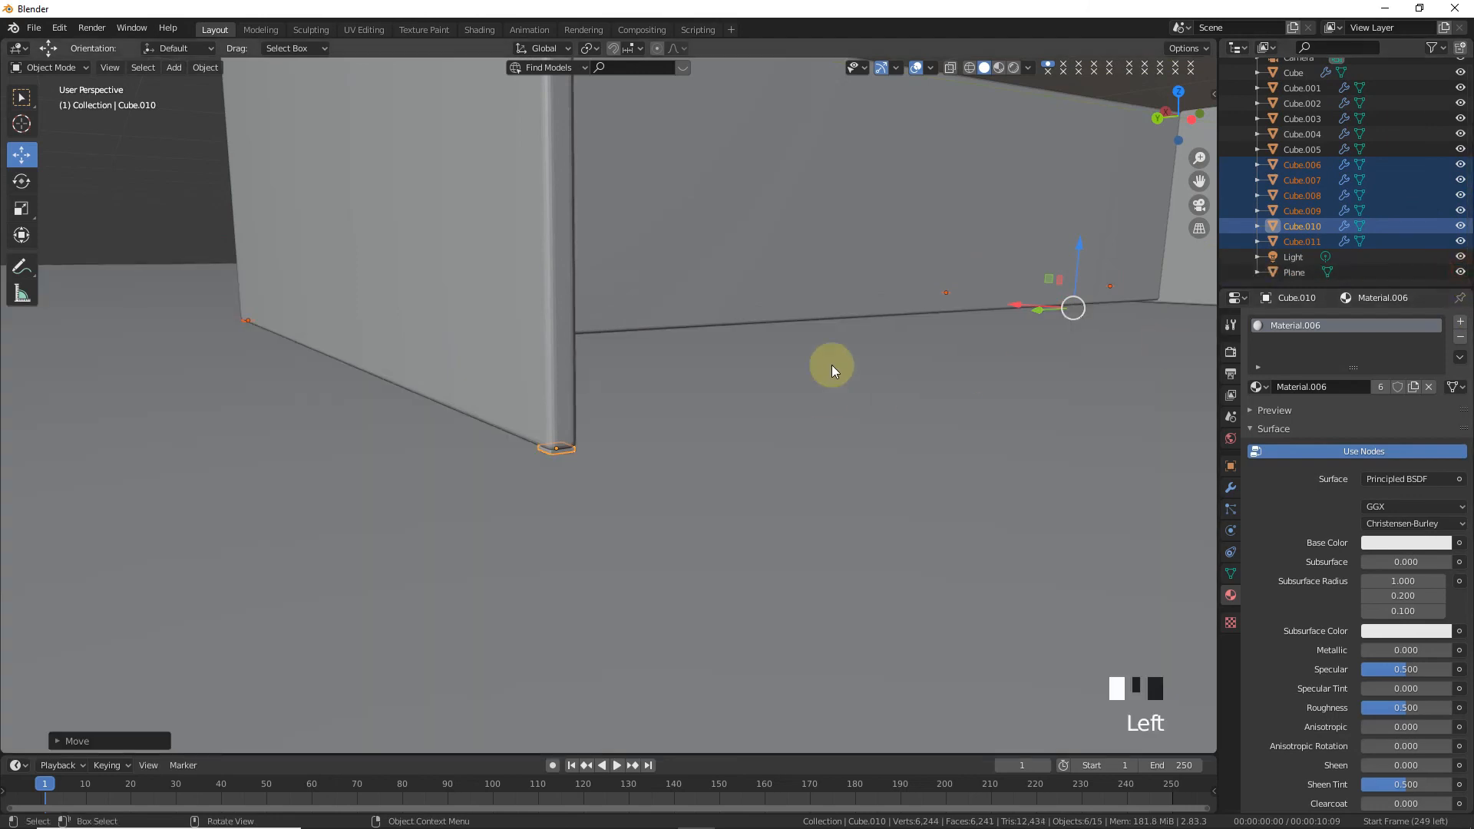
left_click(1012, 68)
scroll(943, 265, "down", 5)
left_click_drag(1190, 174, 1054, 252)
scroll(959, 322, "down", 4)
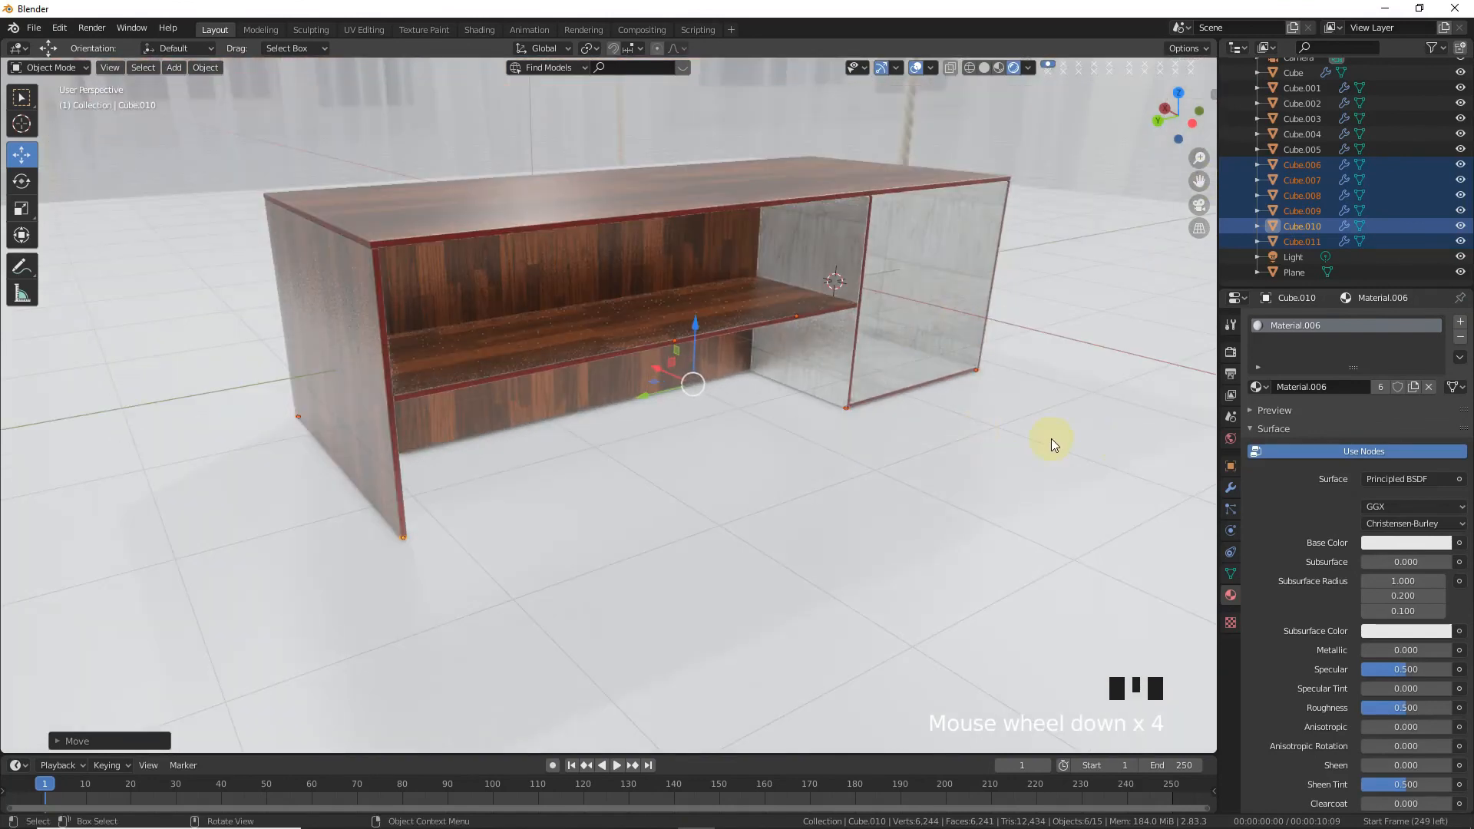
- Give the feet's material metallic 1.000, specular 1.000, roughness 0.425 and a grey base colour with value 0.653
left_click(403, 541)
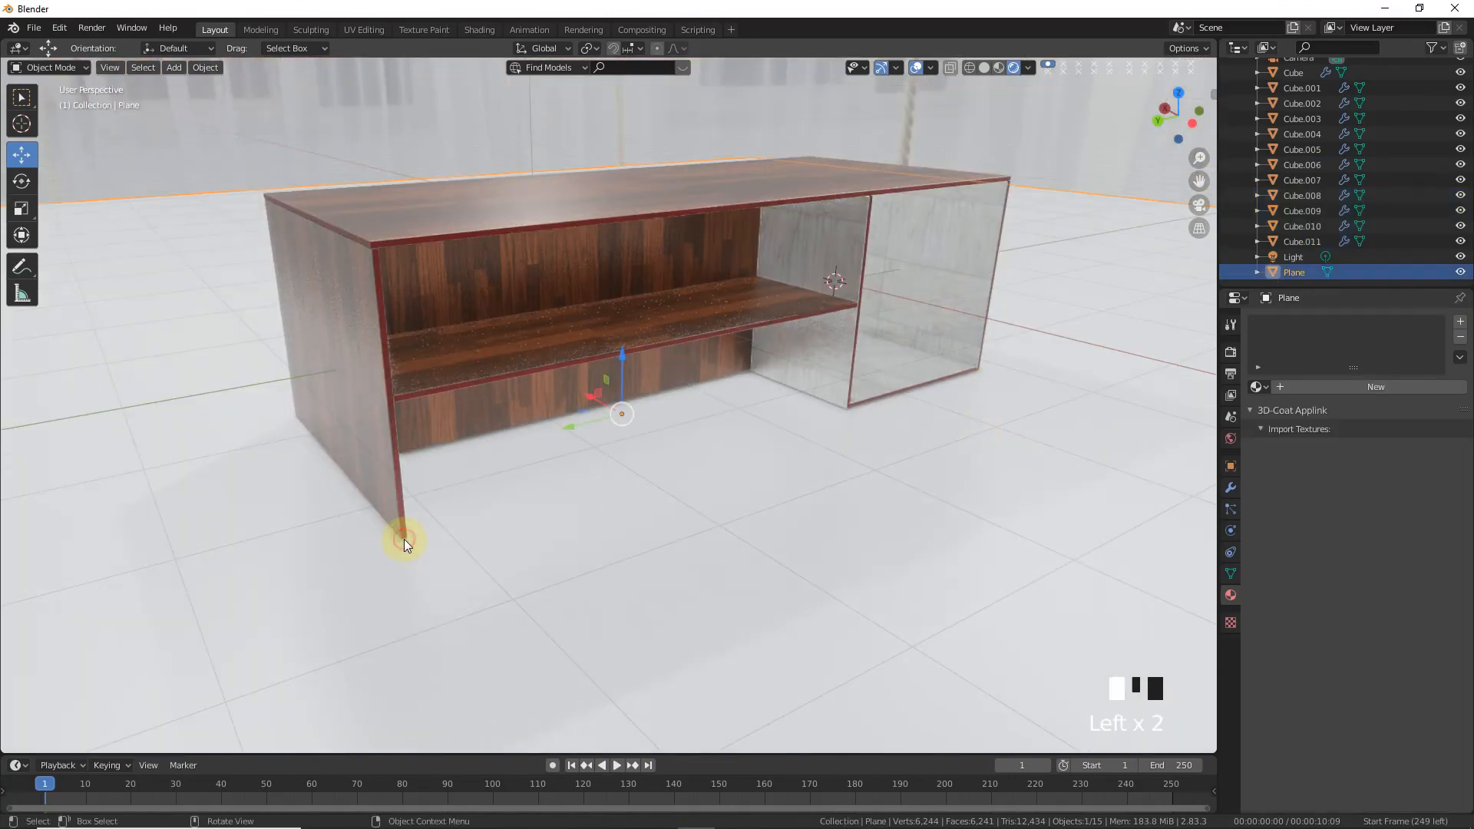
left_click(404, 540)
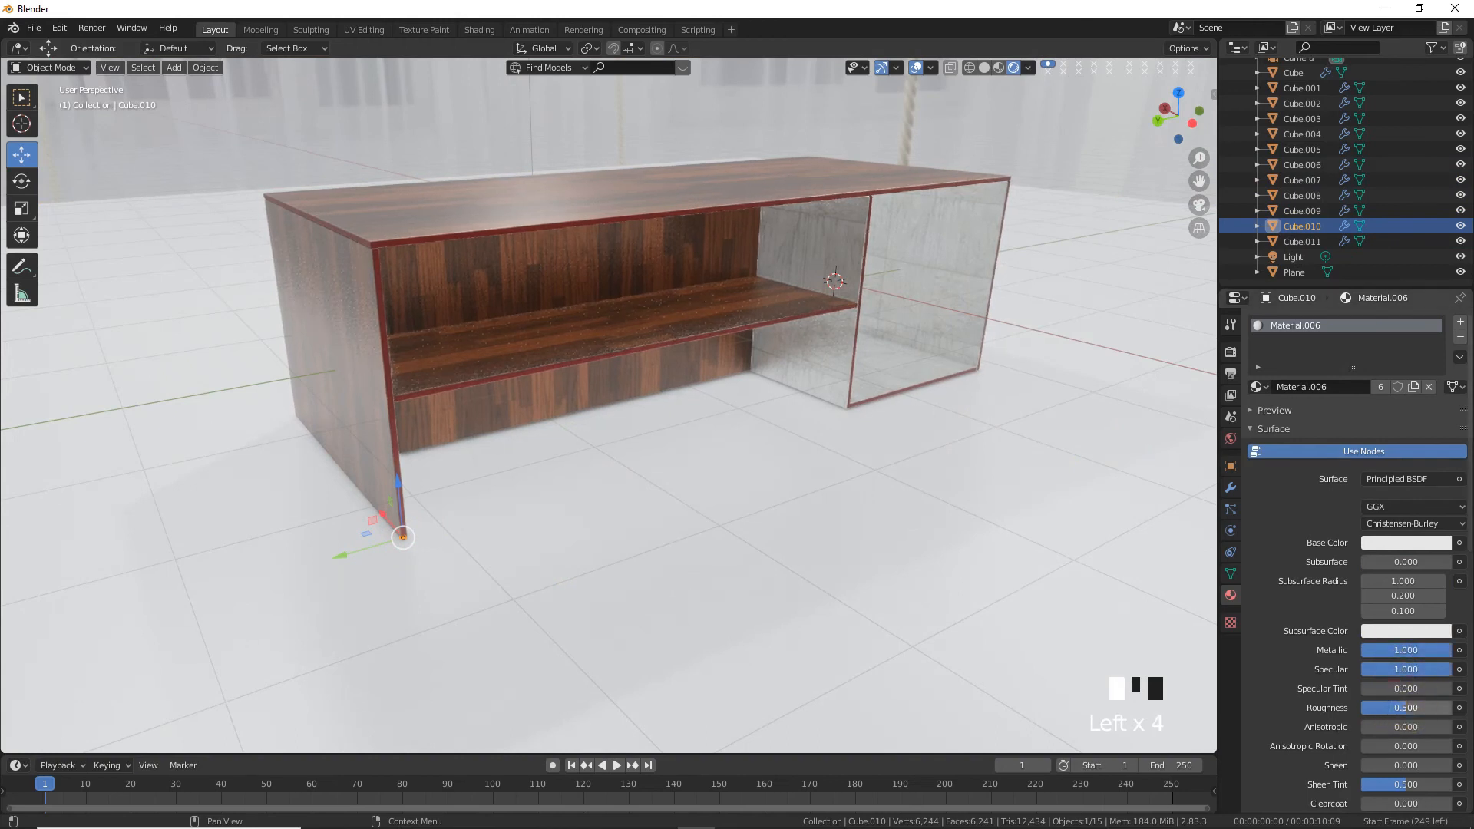
left_click(1422, 542)
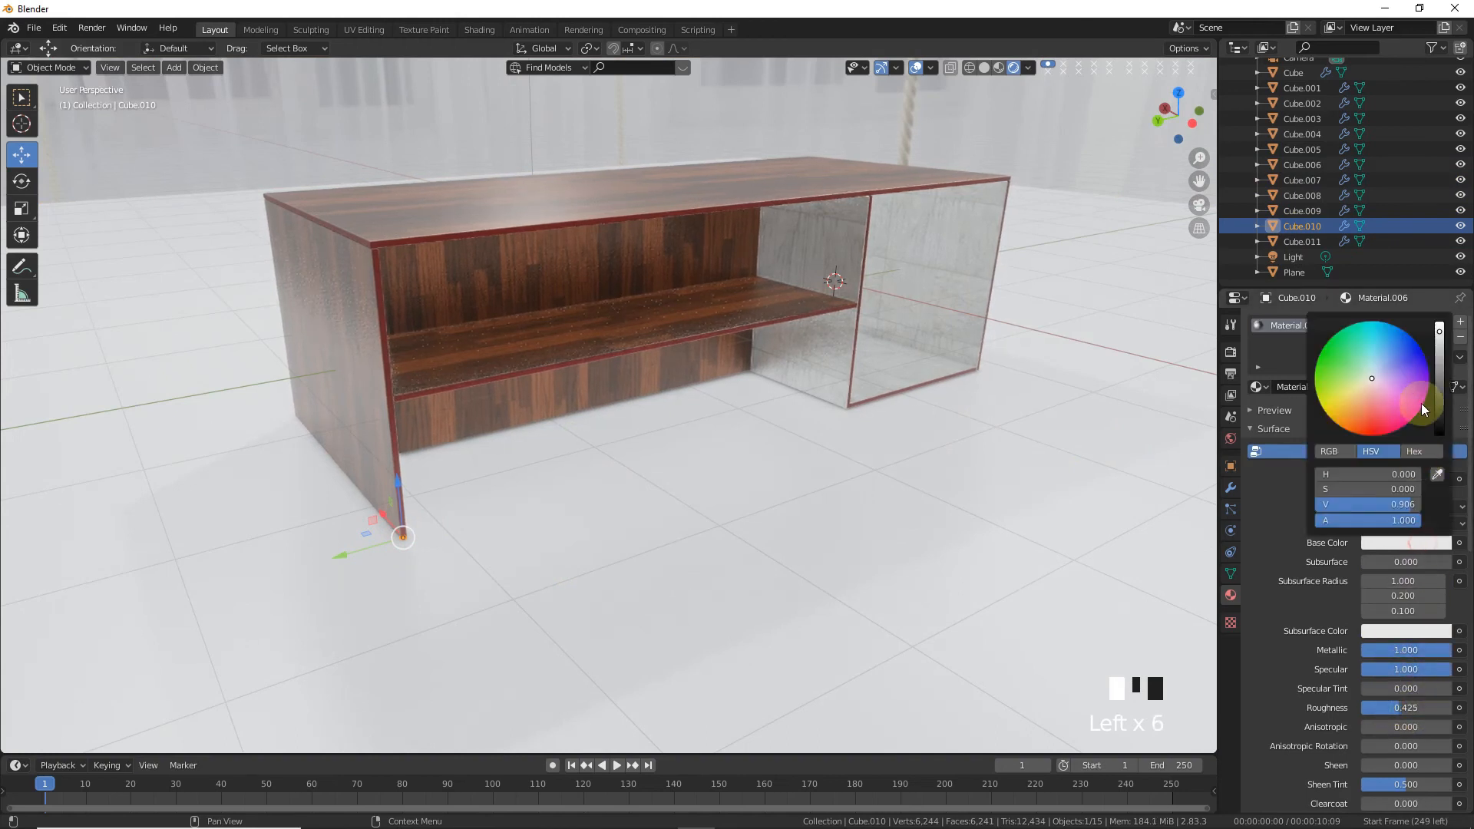
left_click_drag(1440, 352, 1440, 361)
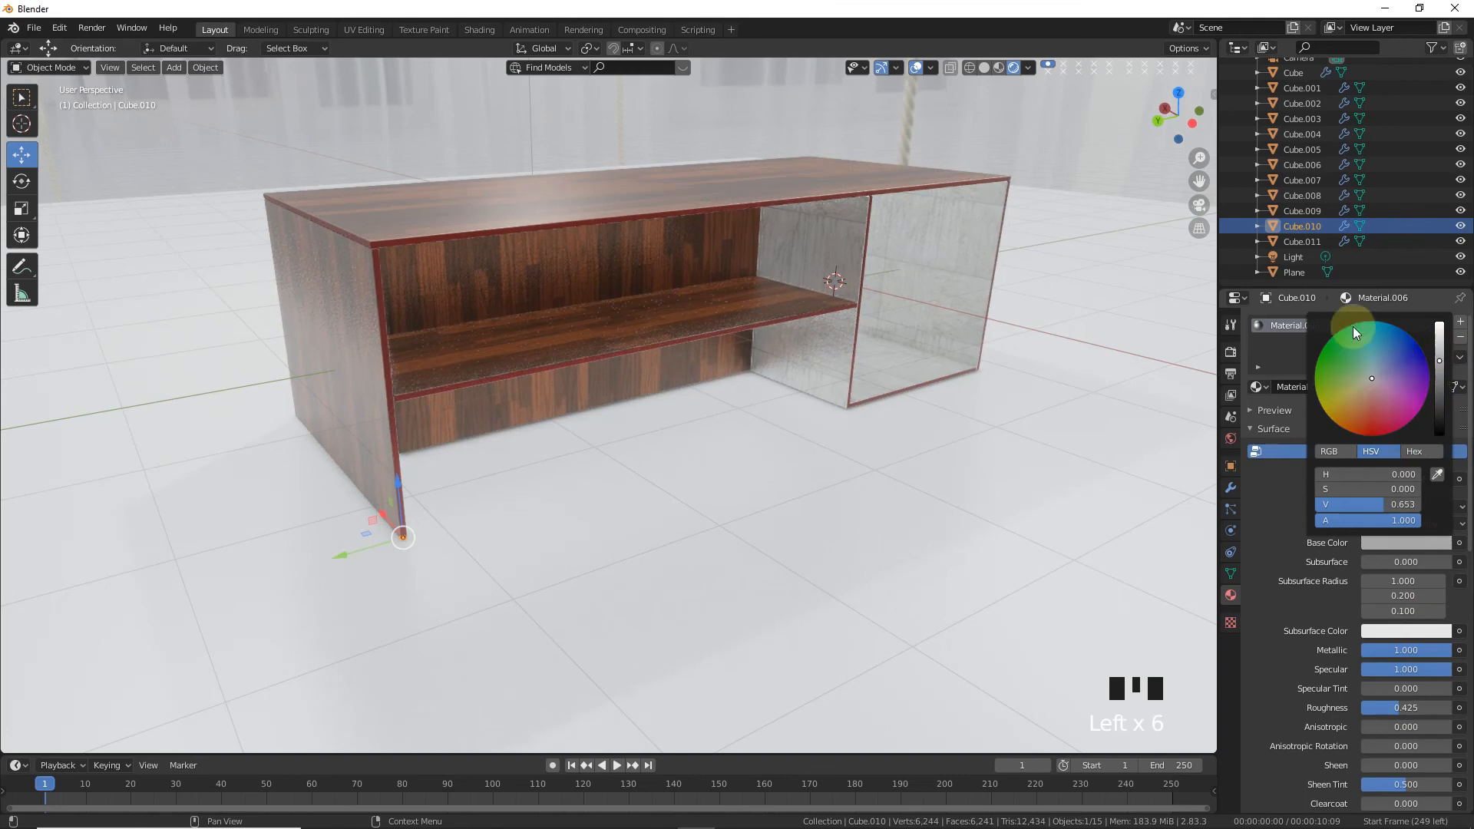
scroll(937, 413, "down", 3)
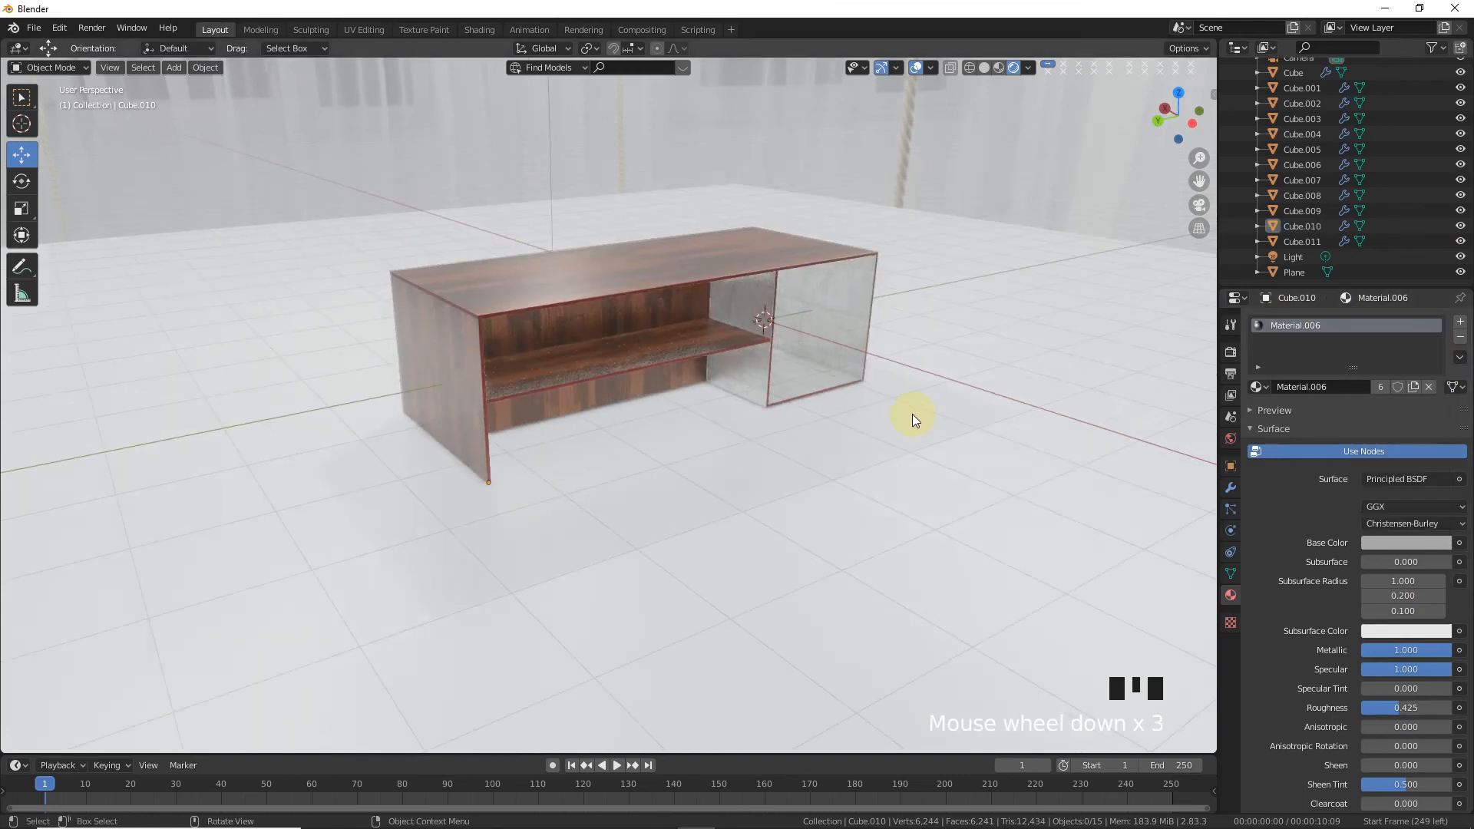
scroll(895, 399, "up", 3)
- Add a new material to the floor plane with base colour value 0.473, metallic 0.192 and specular 1.000
left_click(911, 615)
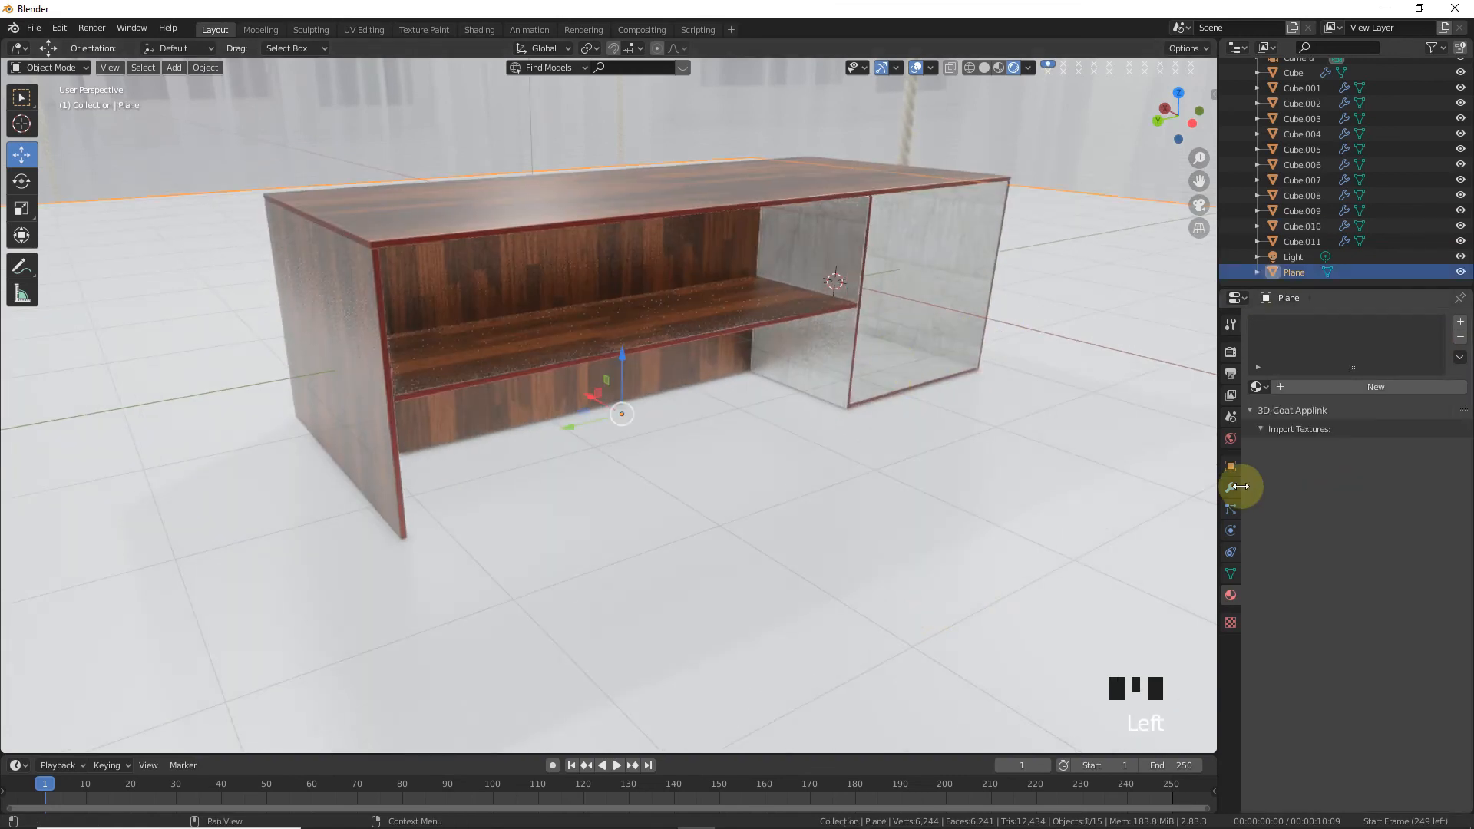
left_click(1327, 393)
left_click(1386, 542)
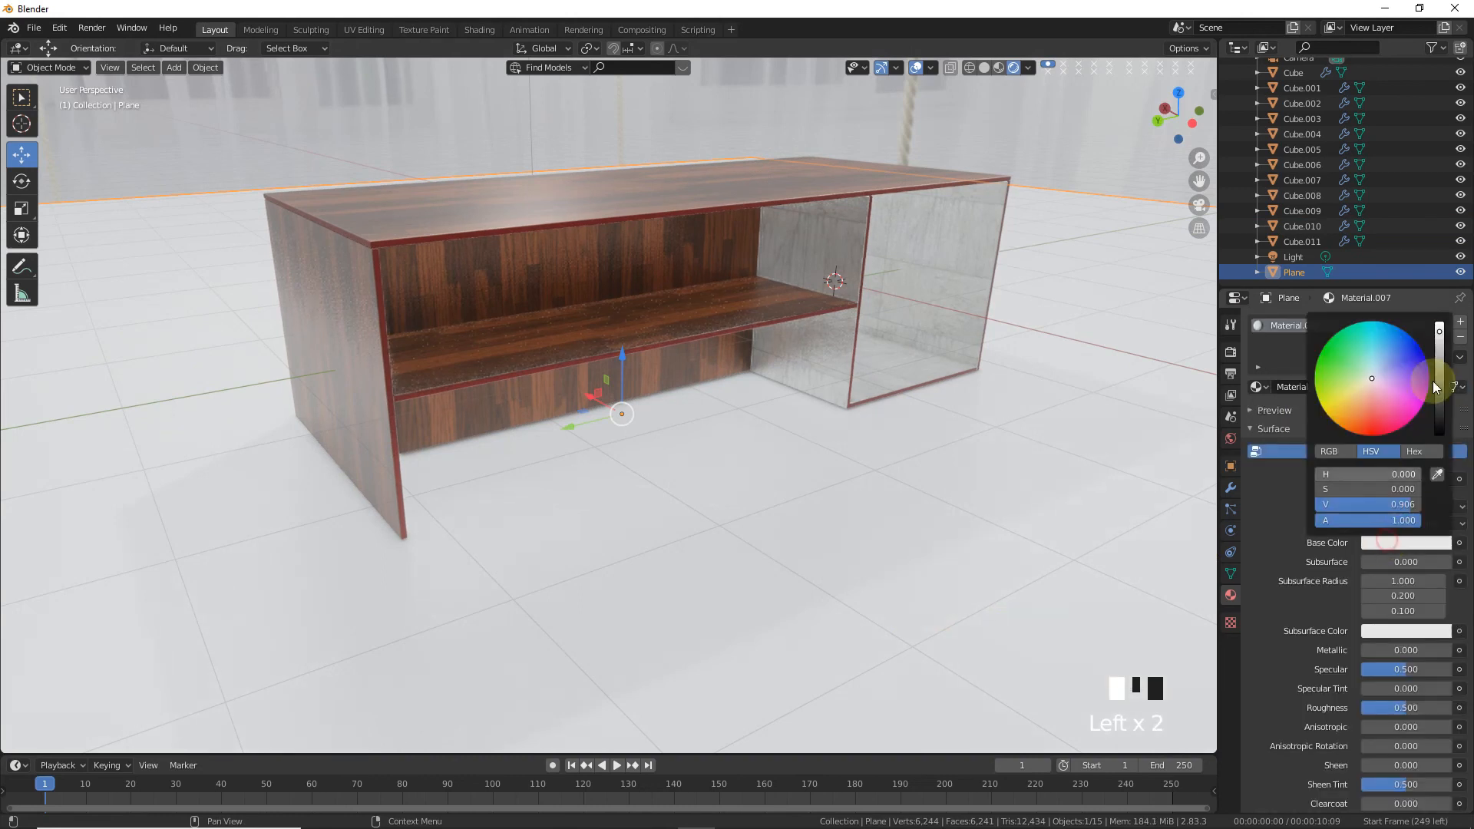
left_click_drag(1439, 338, 1440, 382)
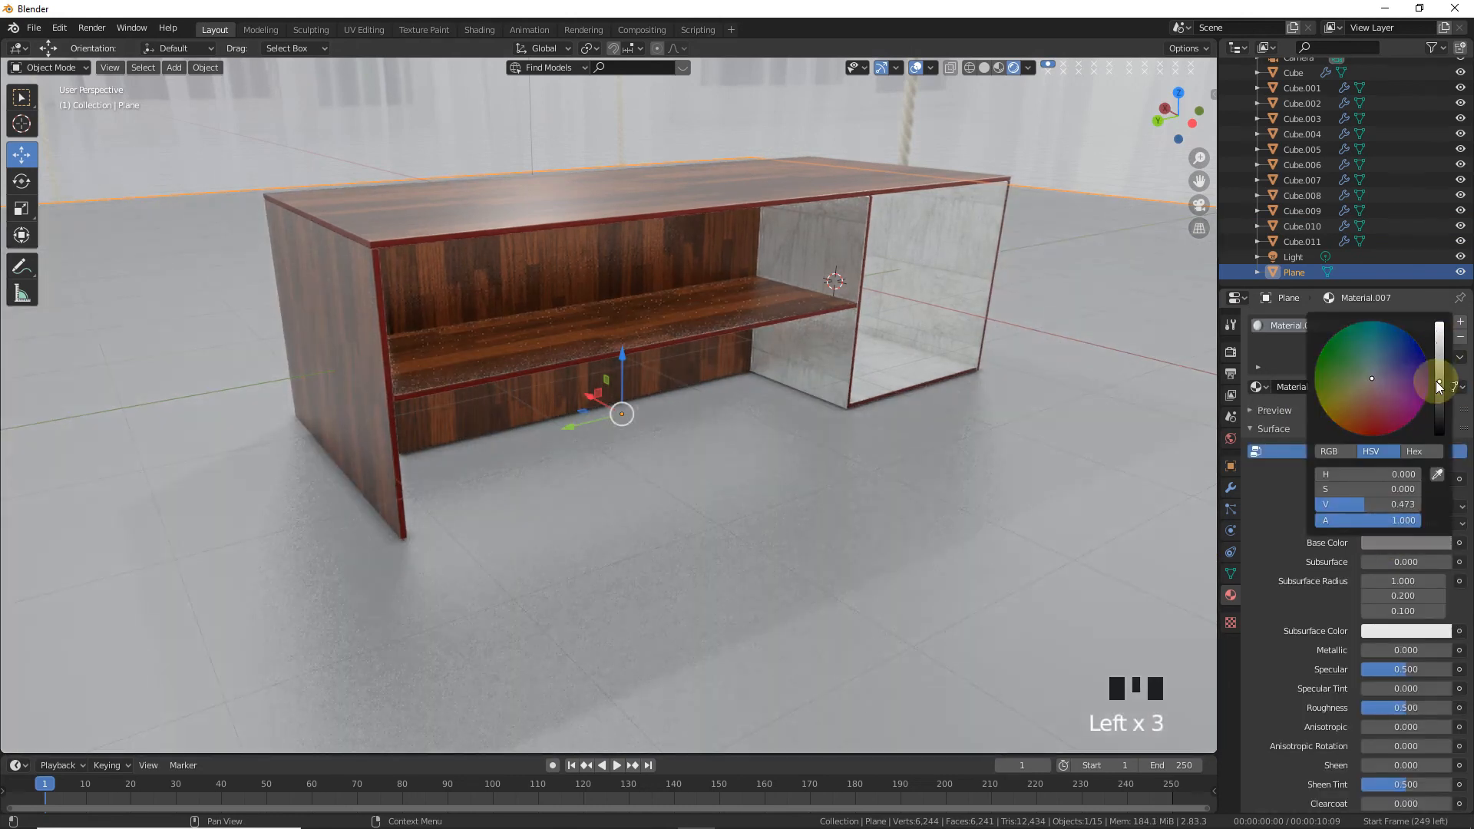
left_click_drag(1381, 649, 1447, 669)
- Adjust the floor plane's height along Z so it meets the undersides of the feet
left_click_drag(1176, 115, 1115, 127)
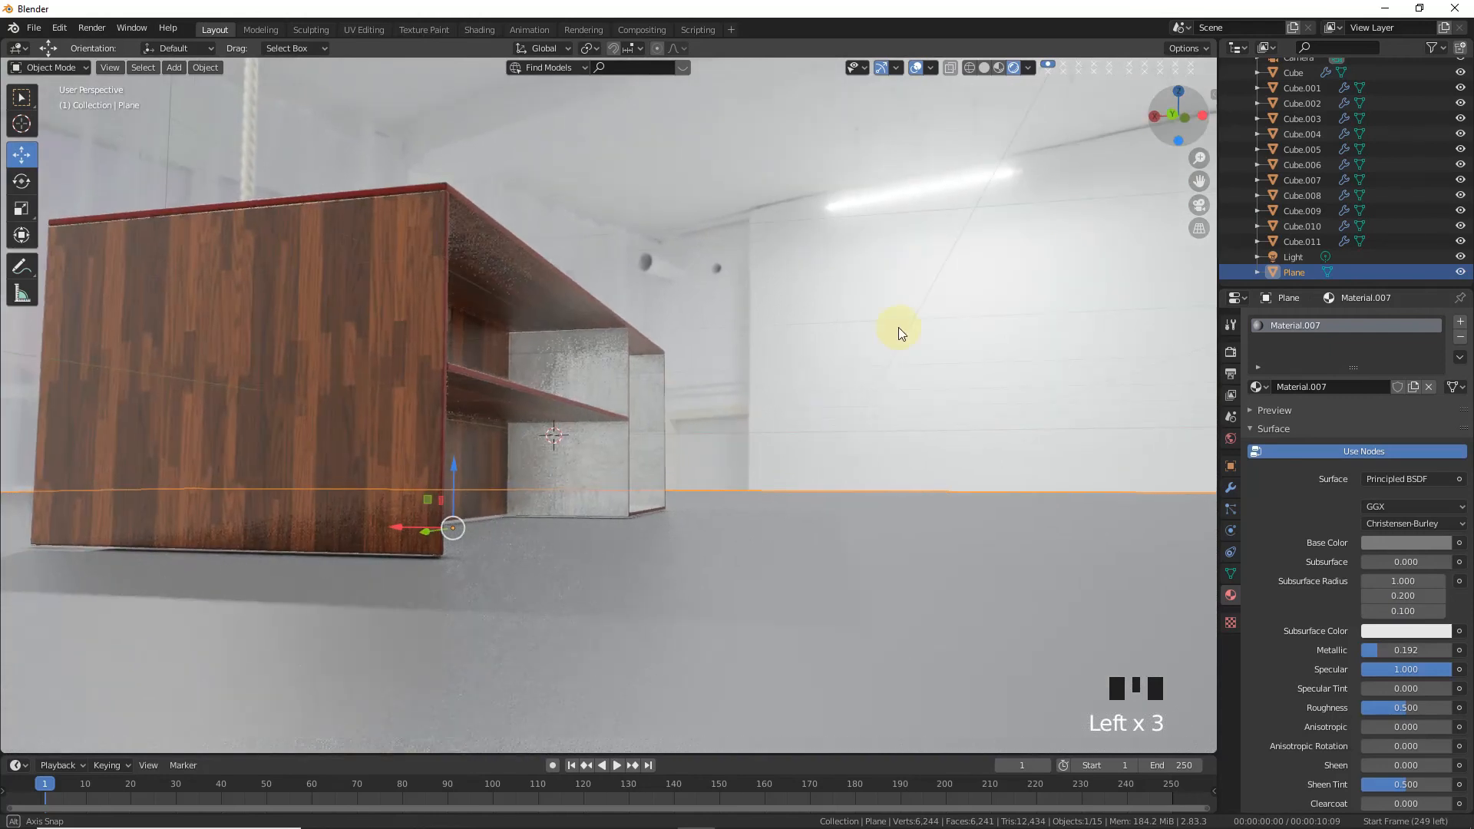
scroll(423, 550, "up", 3)
left_click_drag(373, 550, 376, 539)
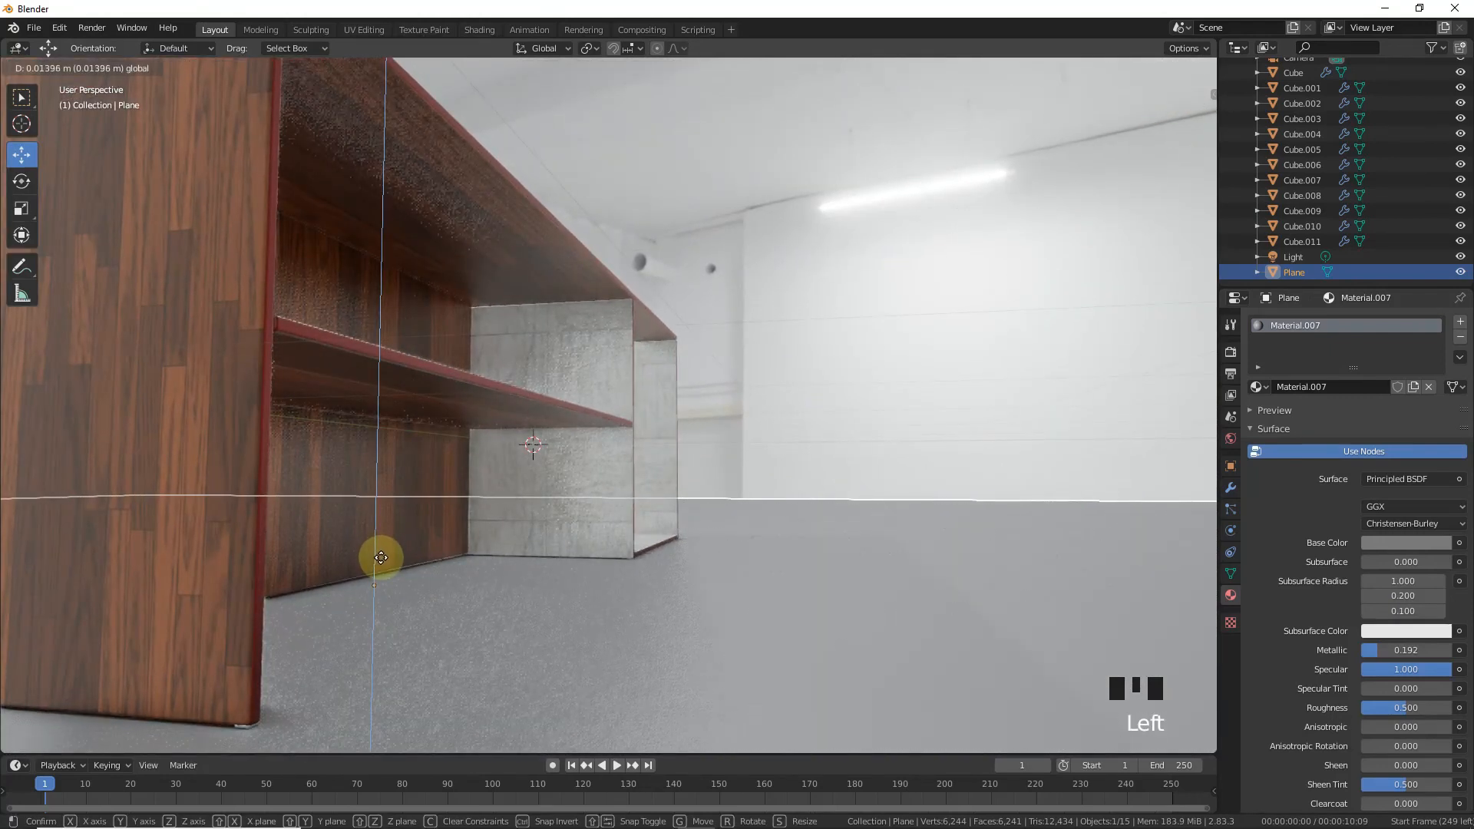
left_click_drag(395, 559, 396, 561)
- Examine the rendered furniture from several angles, checking the shelf, back panel, marble compartment and floor contact
scroll(840, 519, "down", 4)
left_click_drag(1183, 116, 1092, 118)
scroll(998, 318, "down", 3)
middle_click_drag(607, 407, 638, 410)
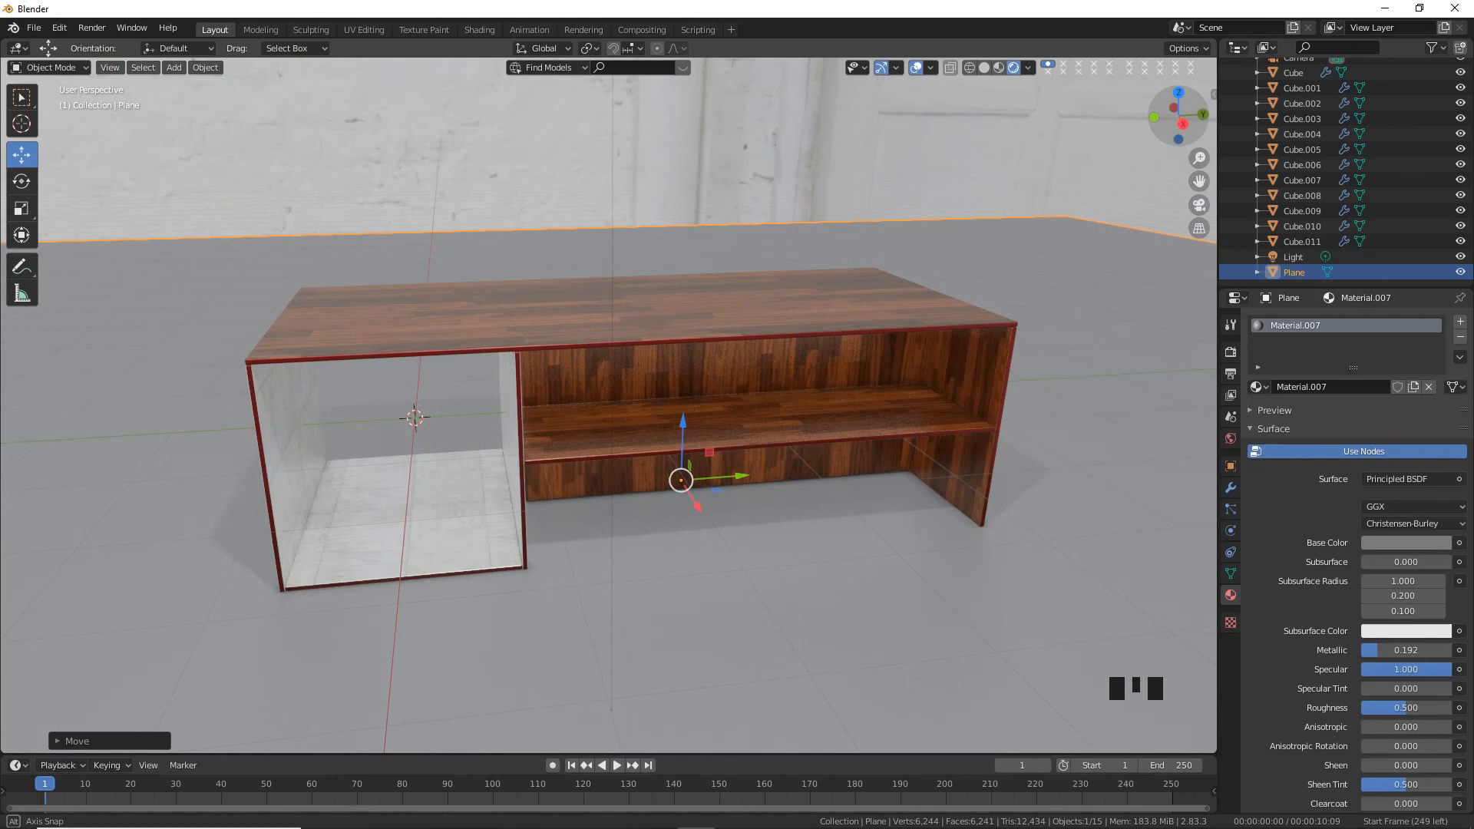
scroll(933, 454, "up", 5)
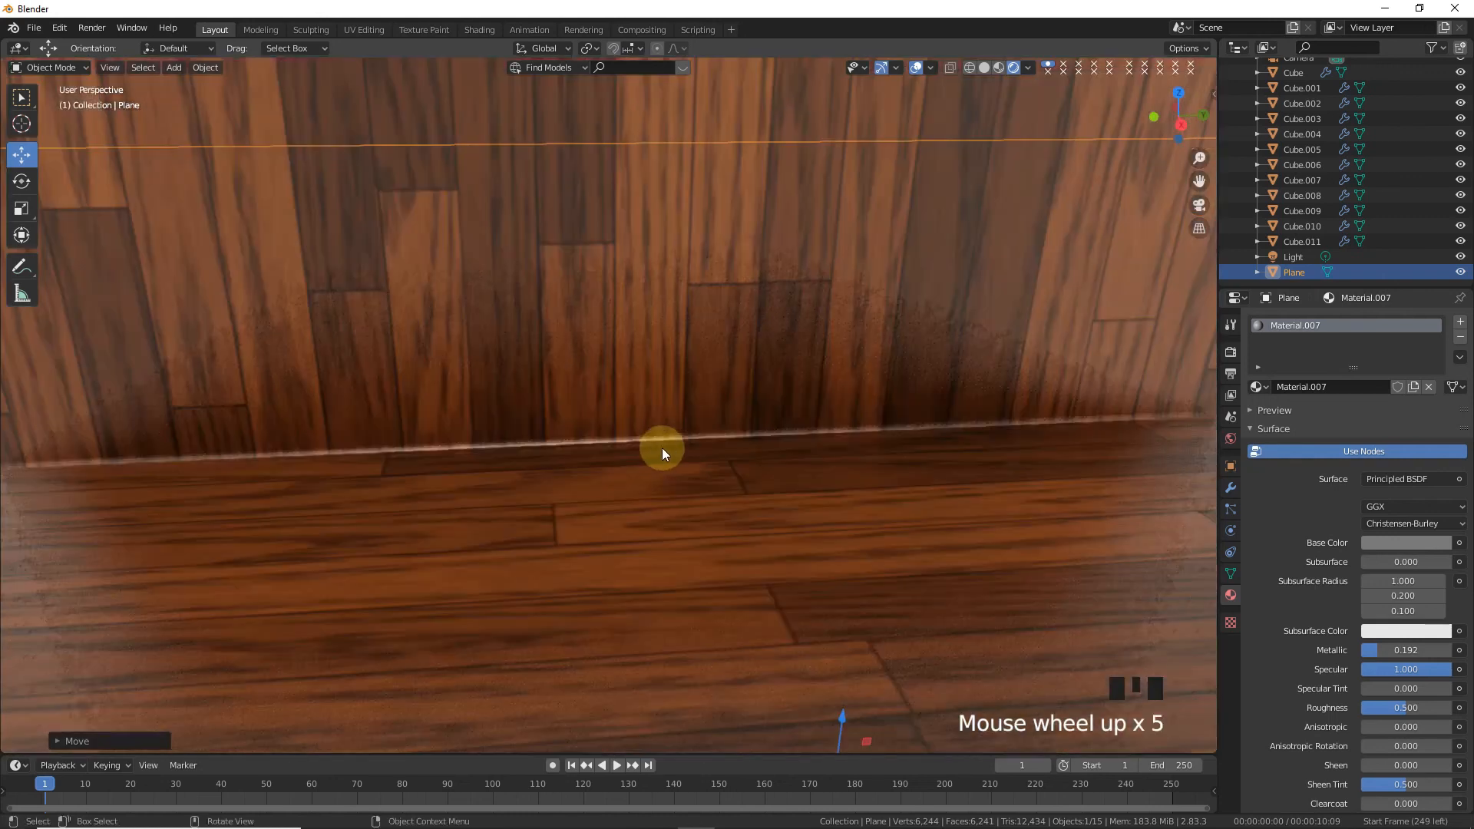
scroll(669, 442, "down", 7)
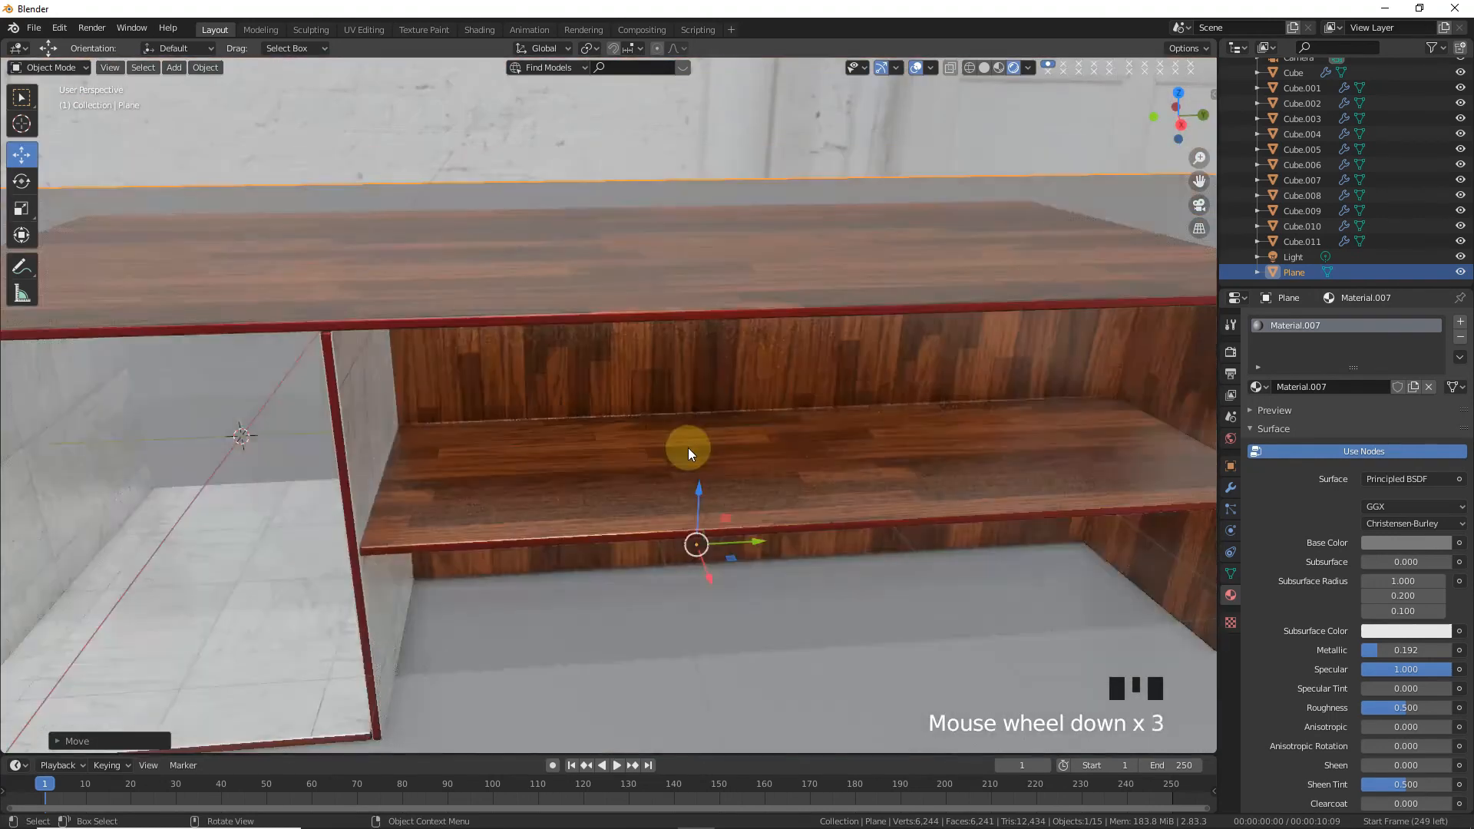
left_click_drag(1194, 100, 961, 295)
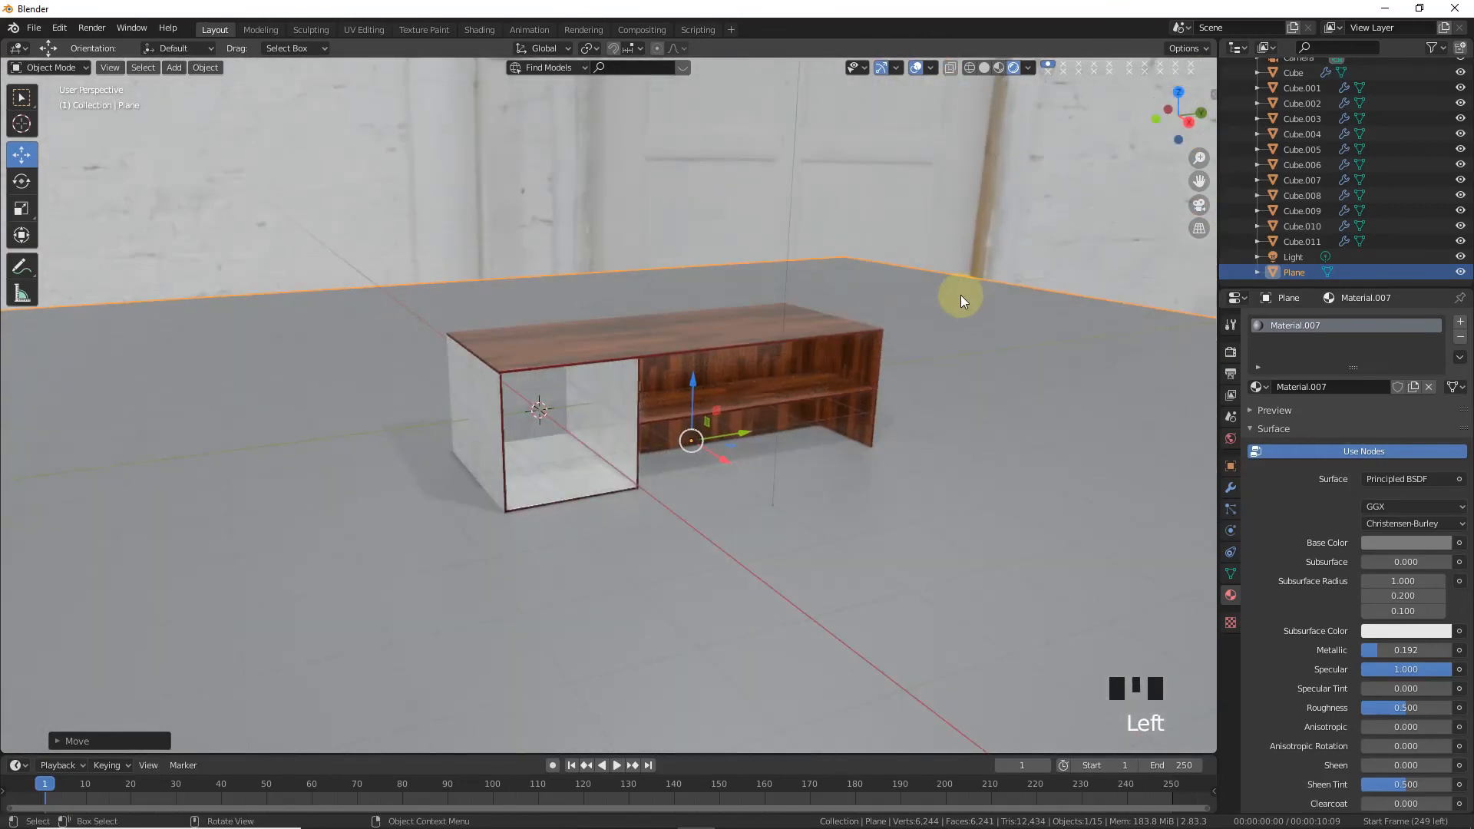
scroll(950, 298, "up", 3)
left_click_drag(1203, 181, 1137, 192)
left_click_drag(1183, 121, 1184, 142)
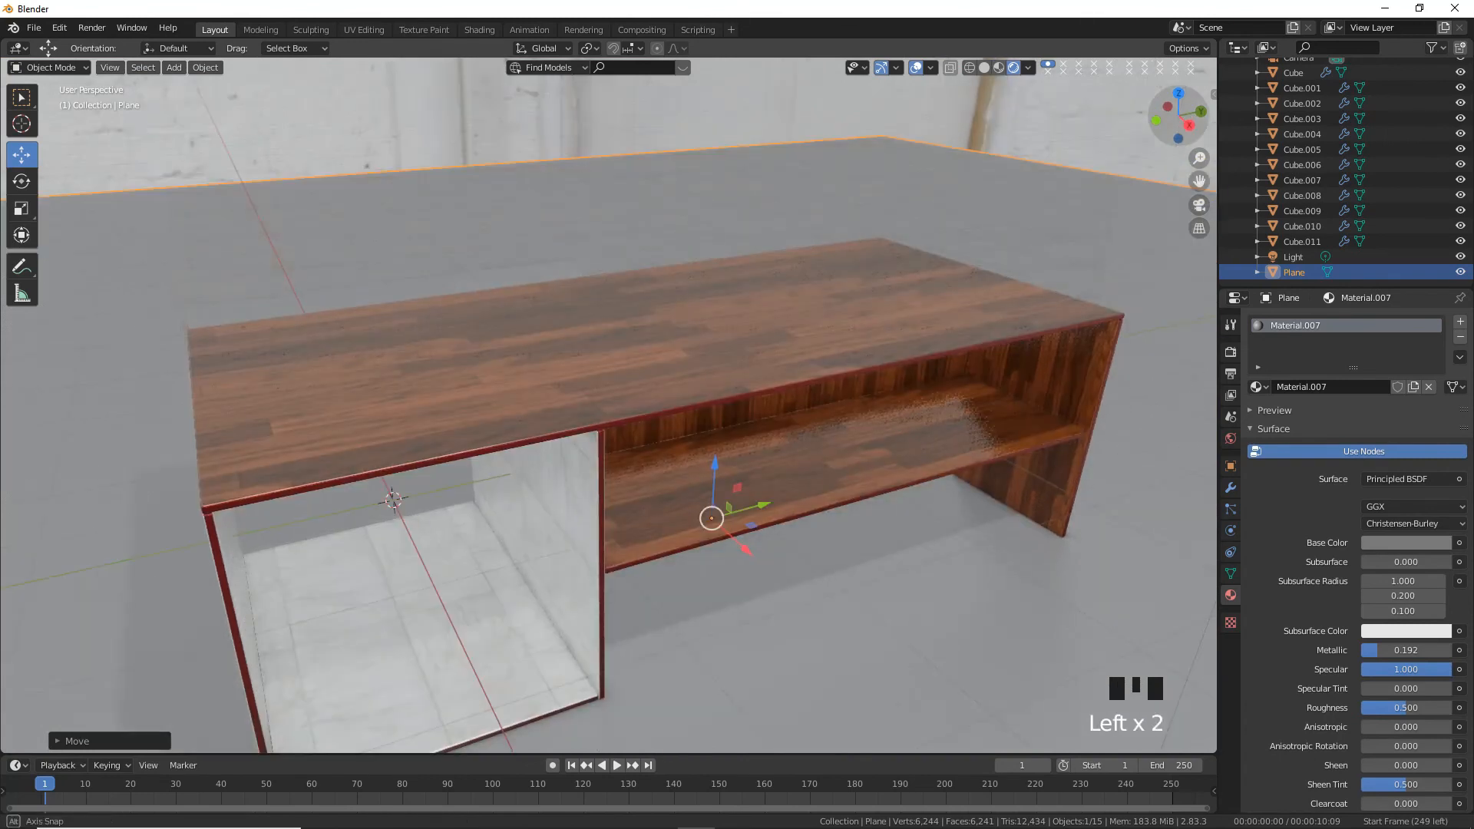